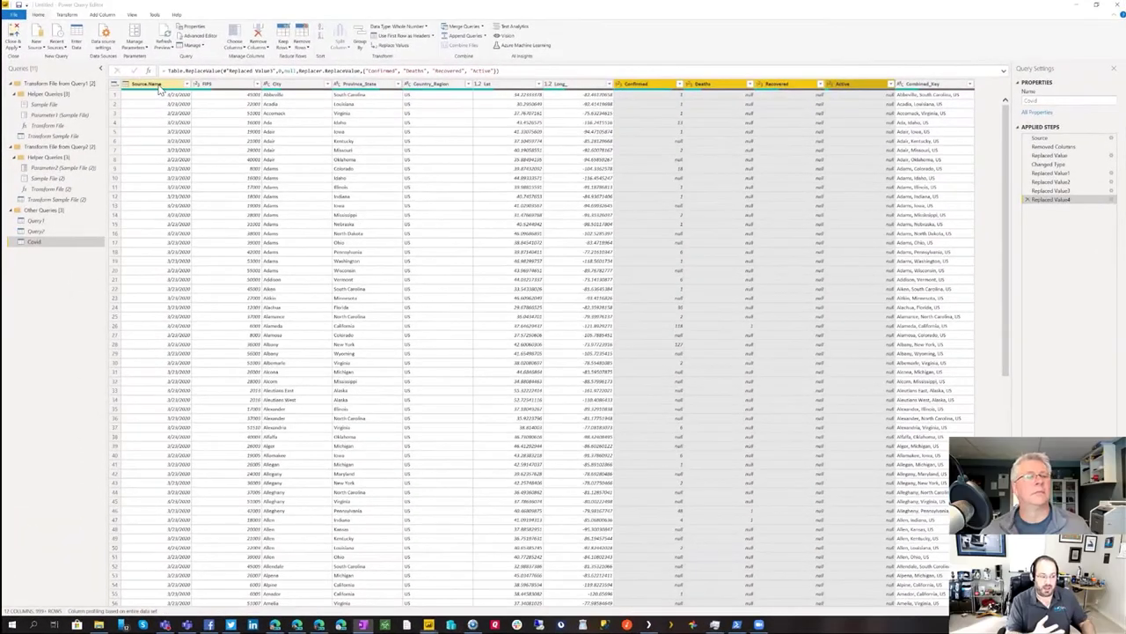
Rename the Source.Name column of the Covid query as Date
left_click(110, 150)
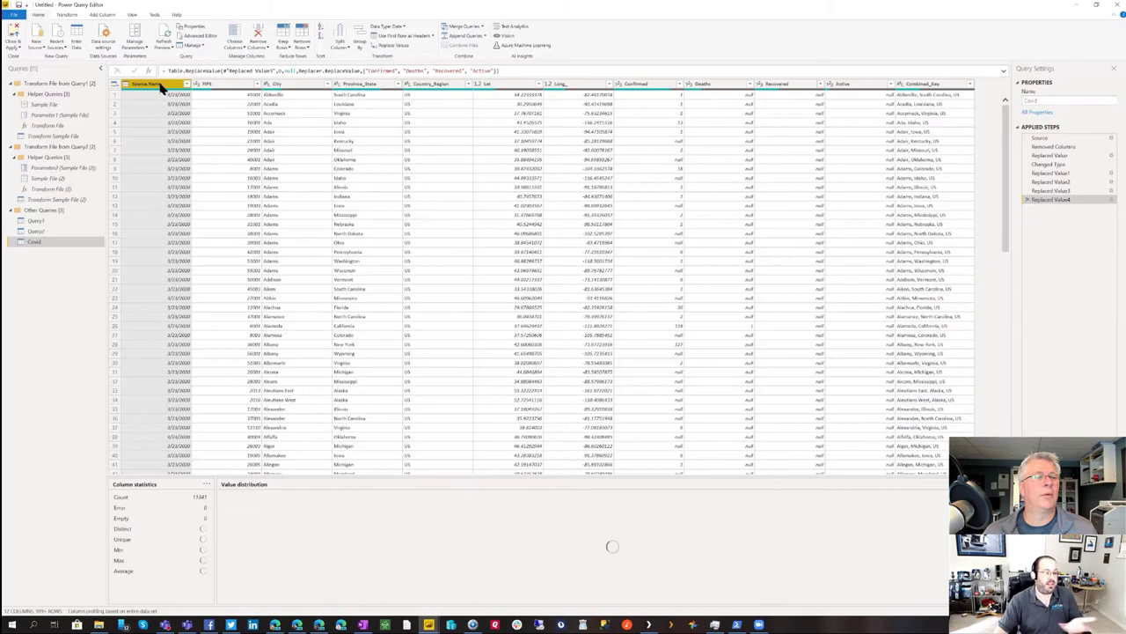
type("Date")
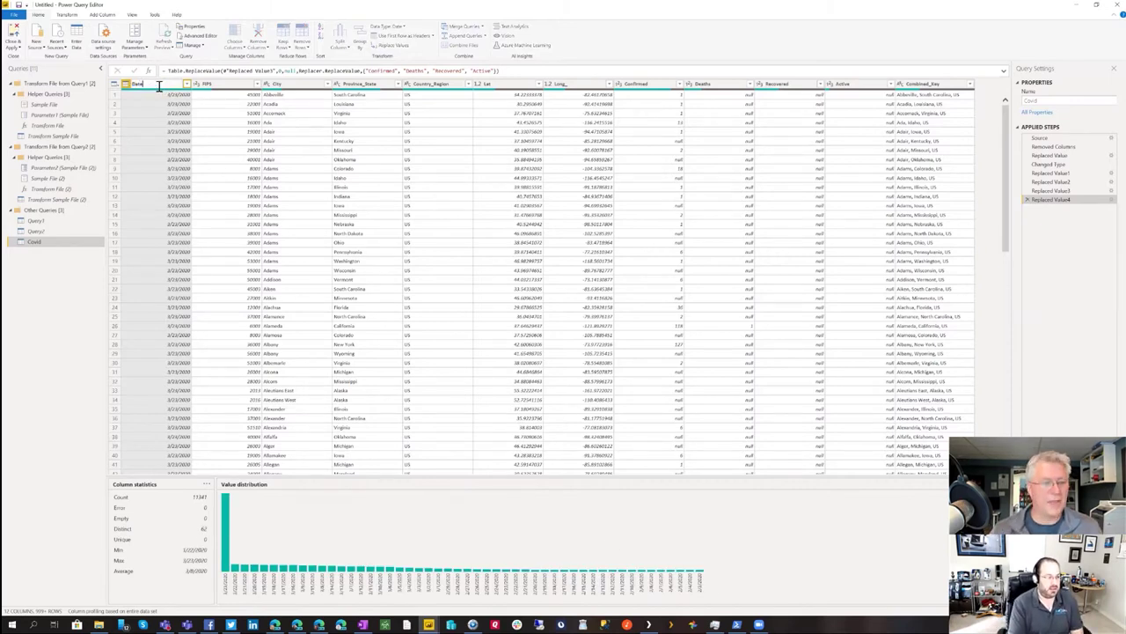
key("Return")
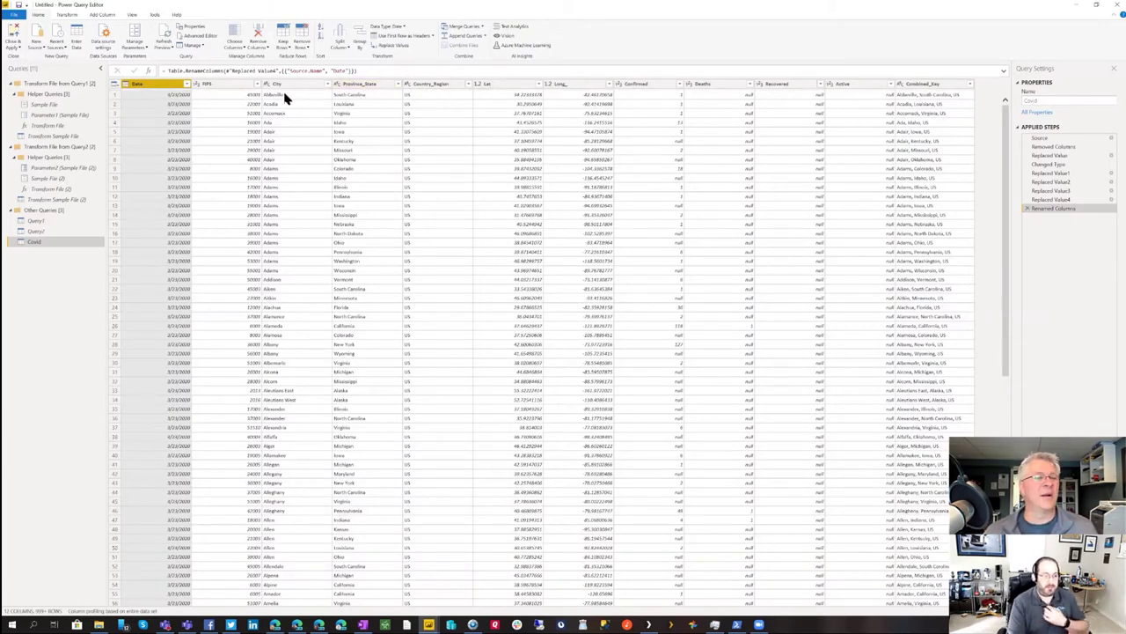
Remove the FIPS, Lat, Long_, Active and Combined_Key columns from the Covid query, and apply the query changes to the report
left_click(235, 84)
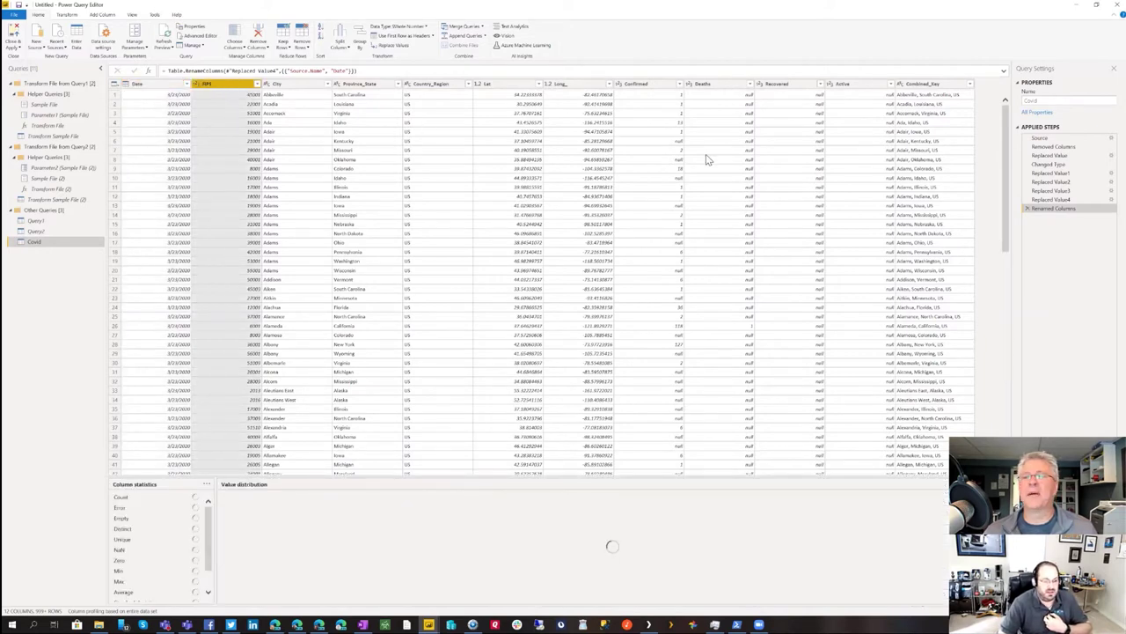
left_click(924, 83)
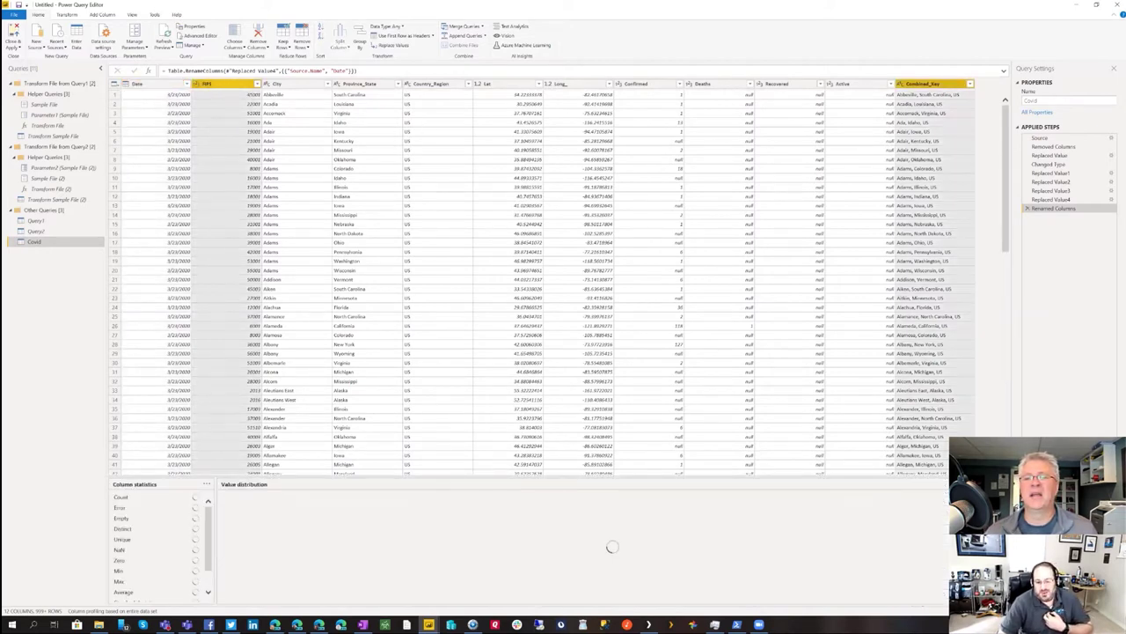
left_click(502, 83, "ctrl")
left_click(586, 84, "ctrl")
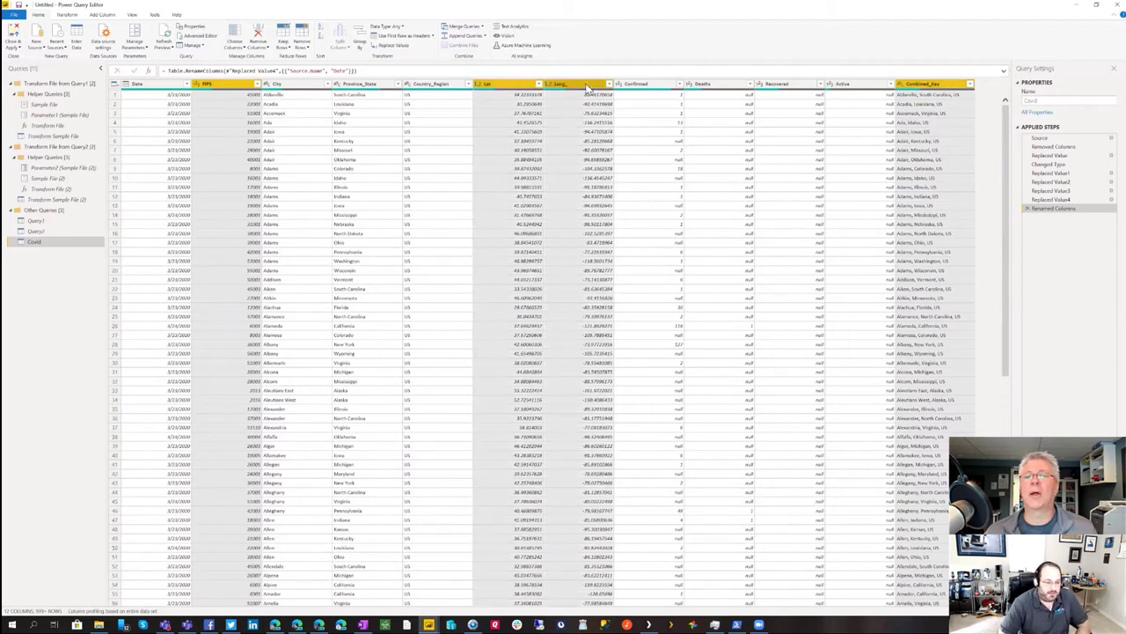
left_click(845, 84, "ctrl")
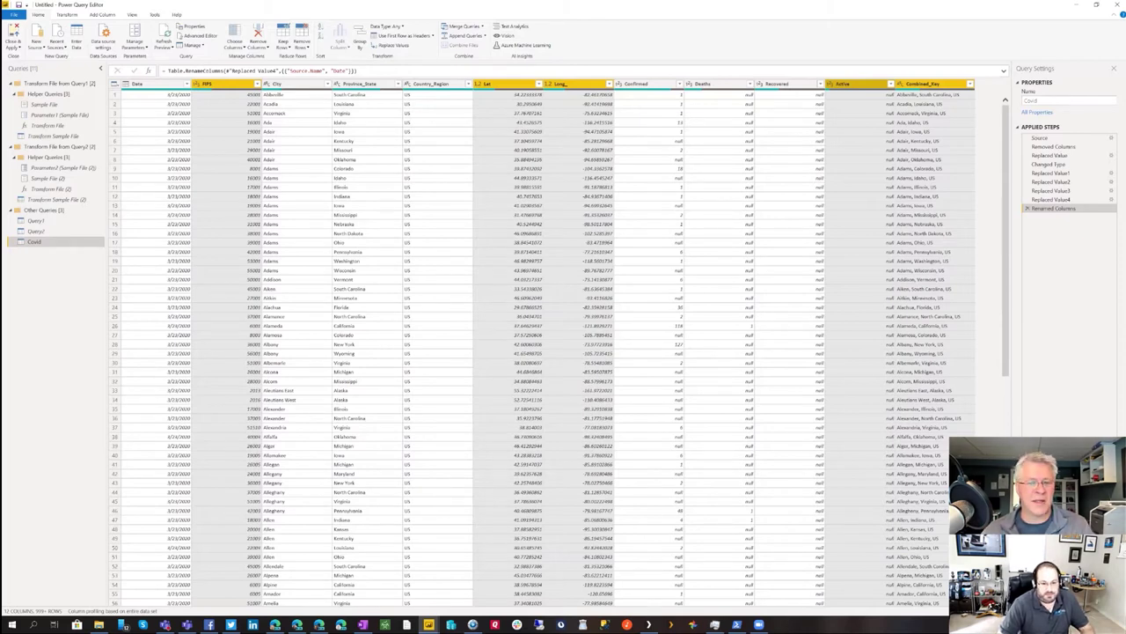
right_click(866, 84)
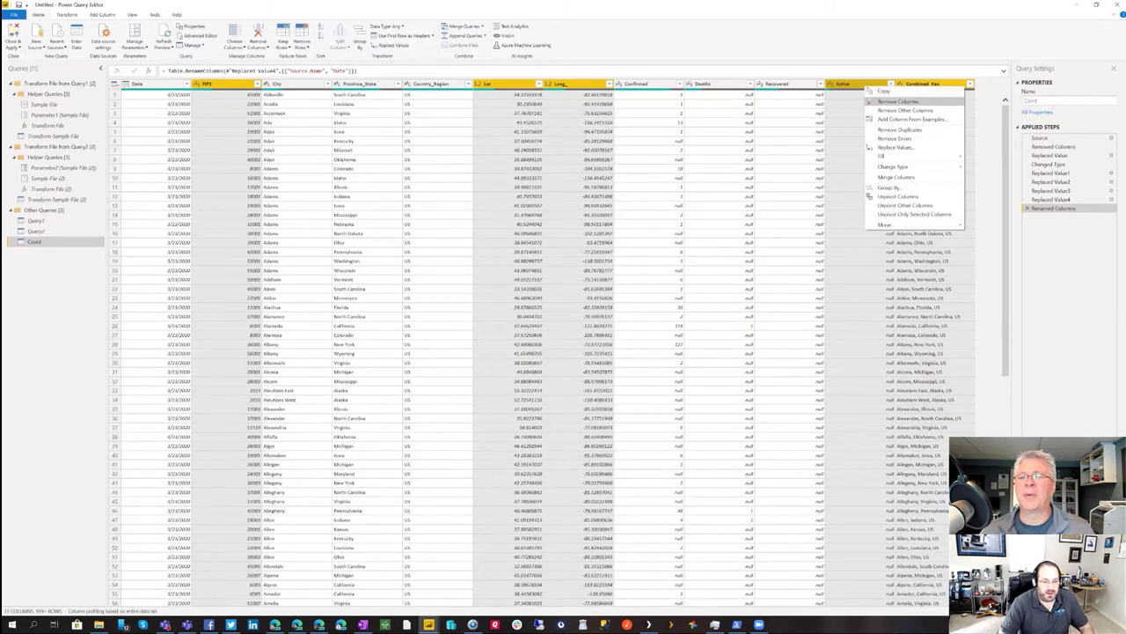
left_click(897, 101)
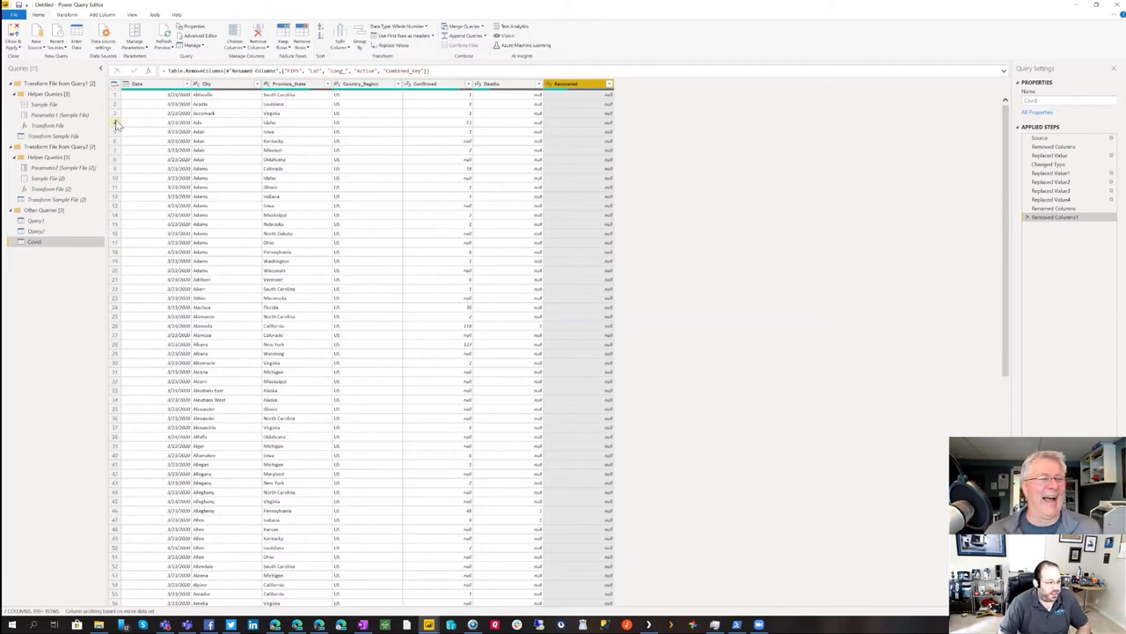
left_click(15, 35)
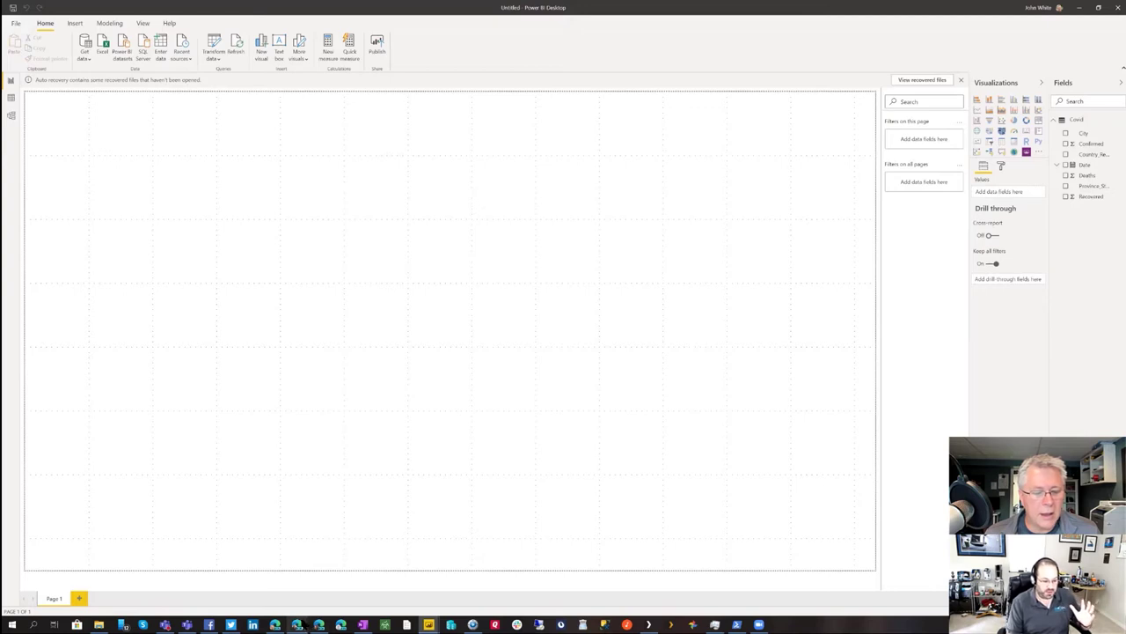
Review the SharePoint COVID folder, the Johns Hopkins dashboard and the GitHub COVID-19 repository in the browser, and return to Power BI Desktop
left_click(299, 623)
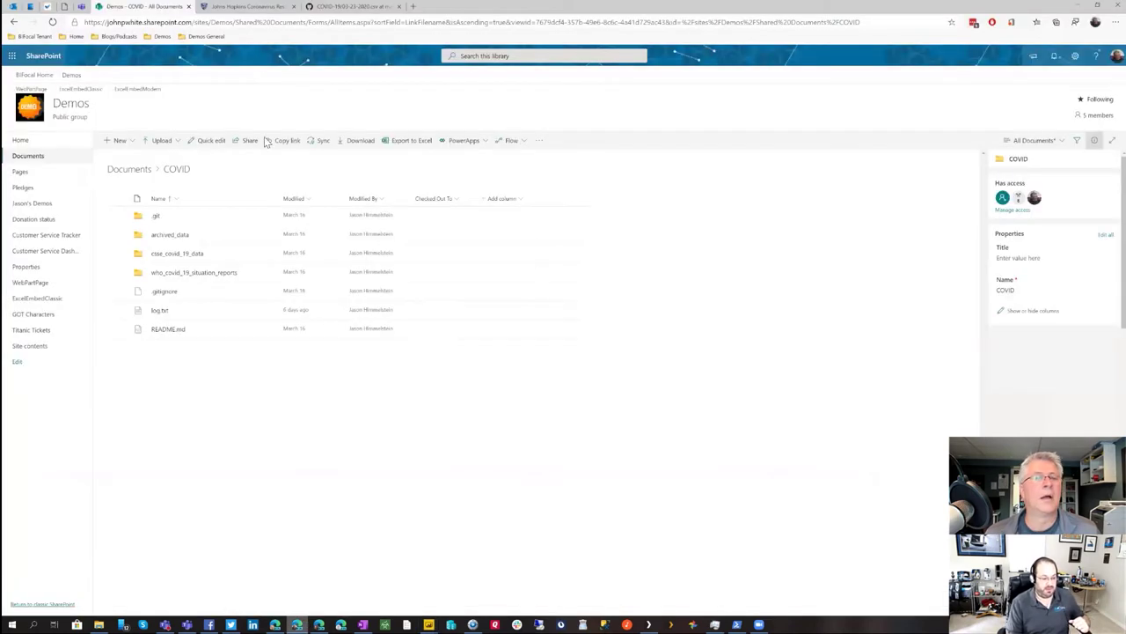
left_click(273, 7)
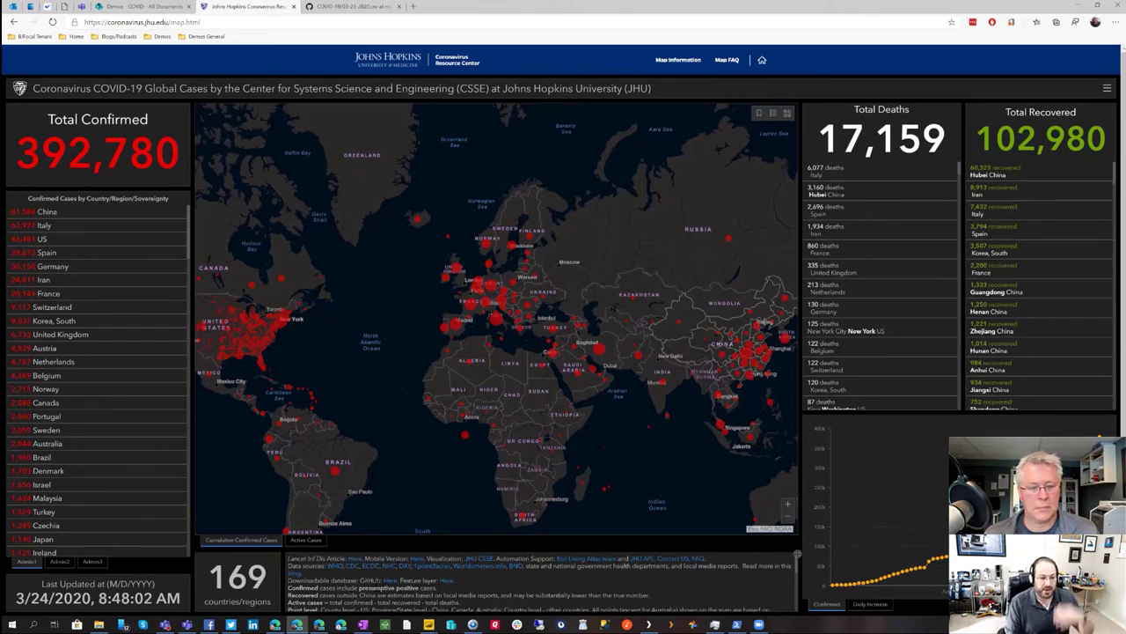
left_click(355, 7)
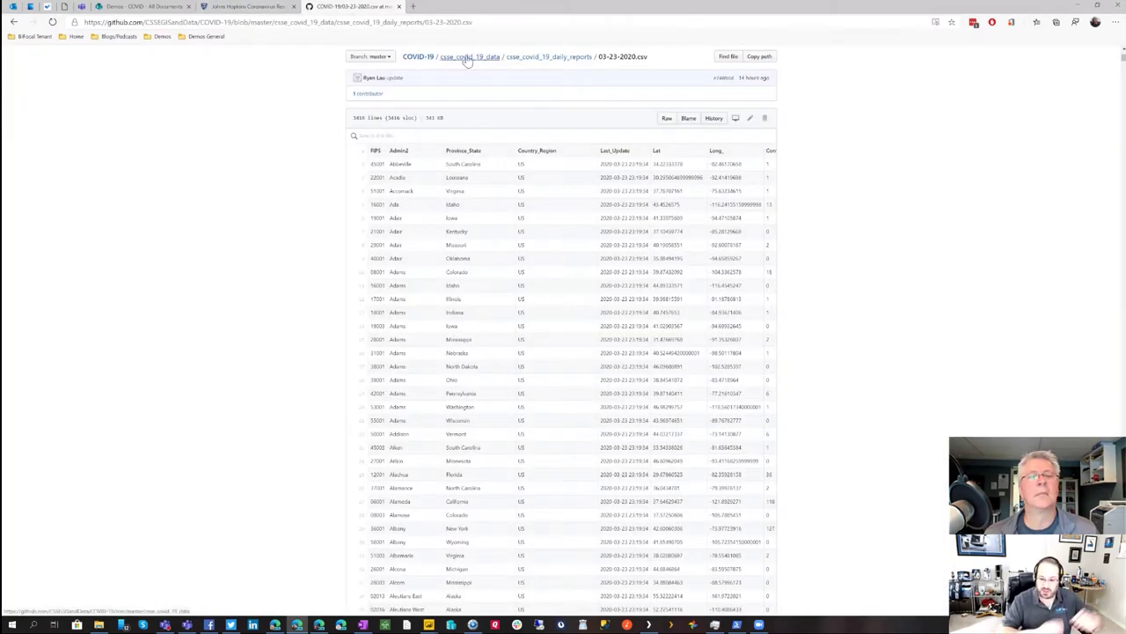
left_click(418, 57)
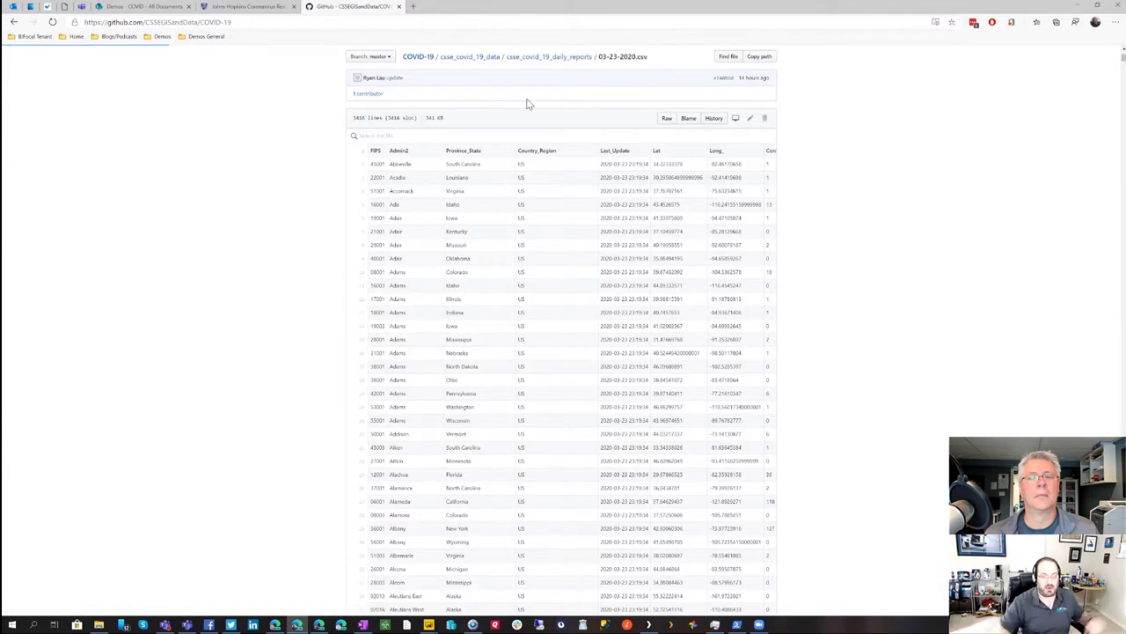
left_click(1079, 4)
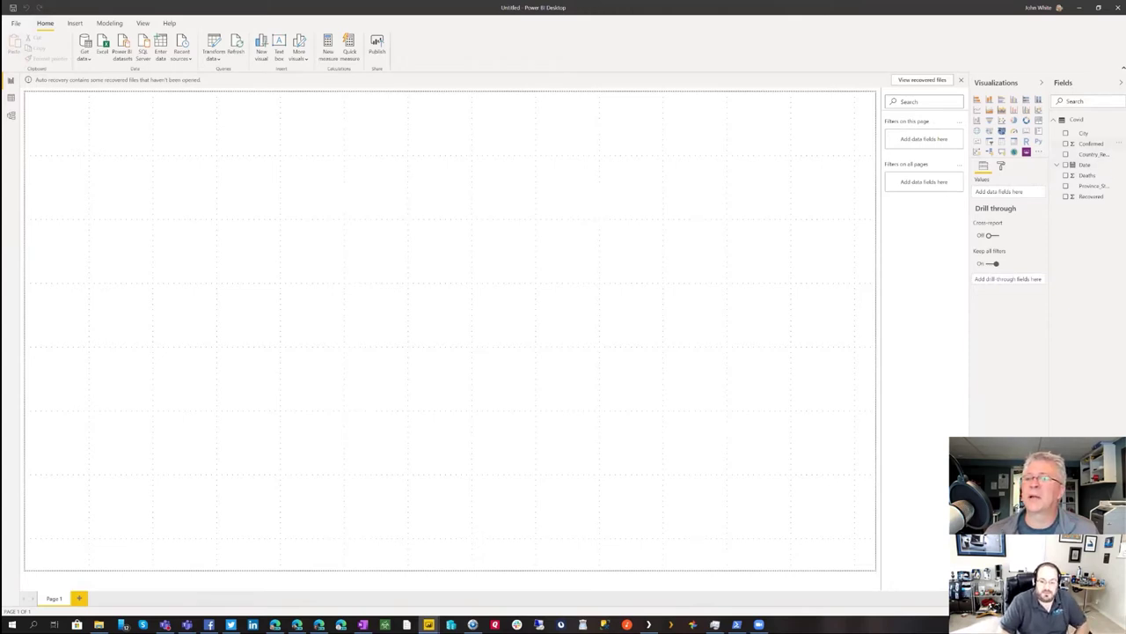
Create a column chart of the Confirmed field and enlarge it to over half the page width
left_click(1066, 144)
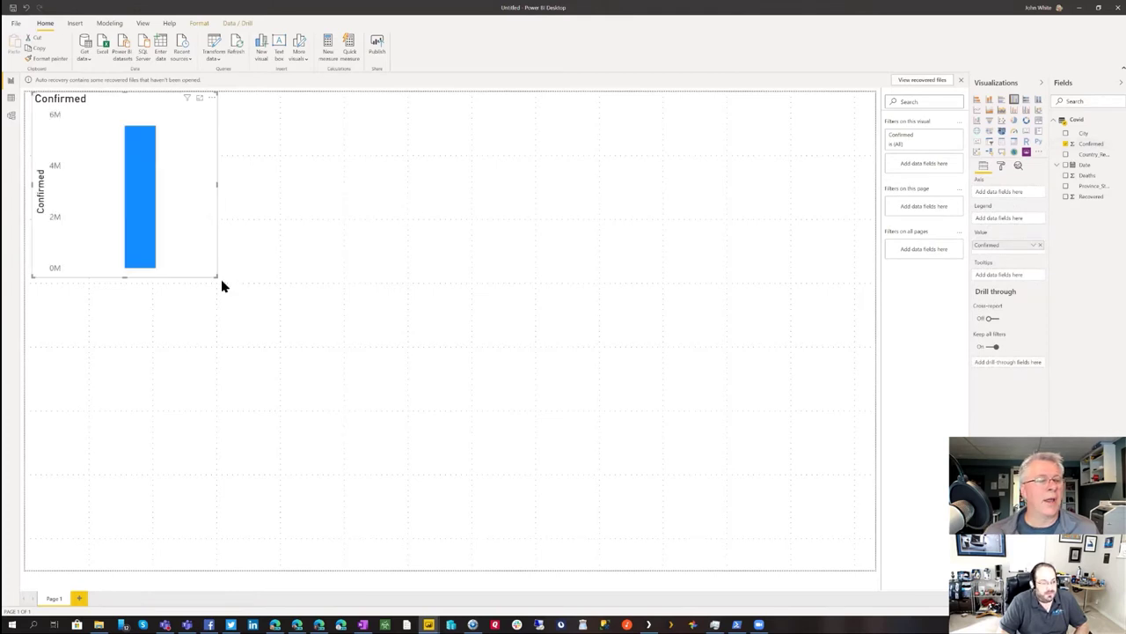
left_click_drag(218, 279, 540, 330)
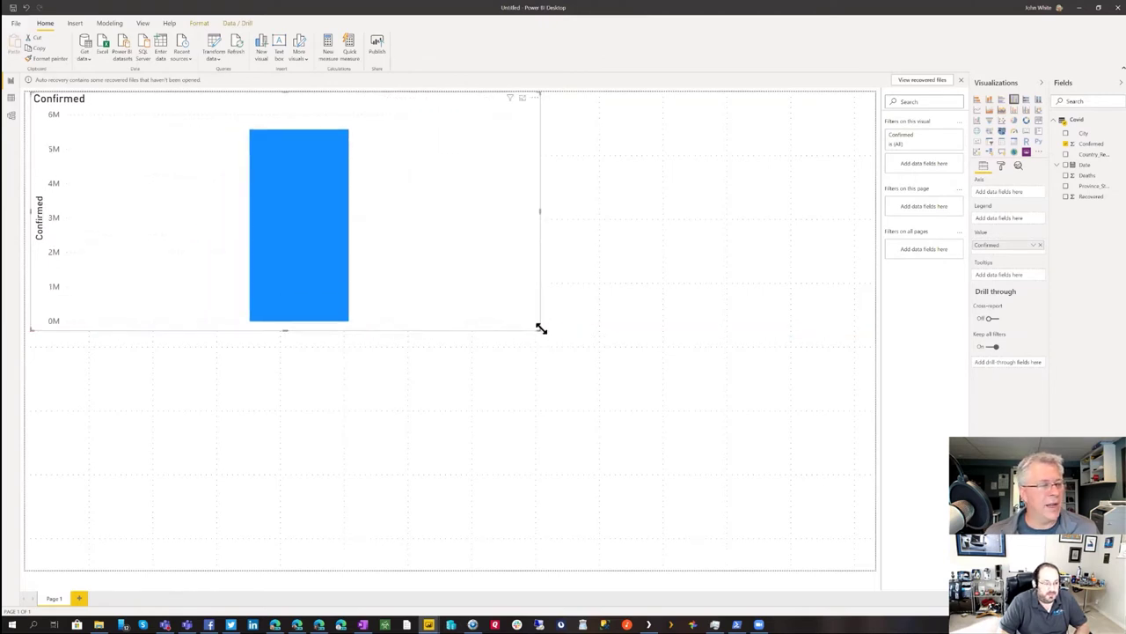
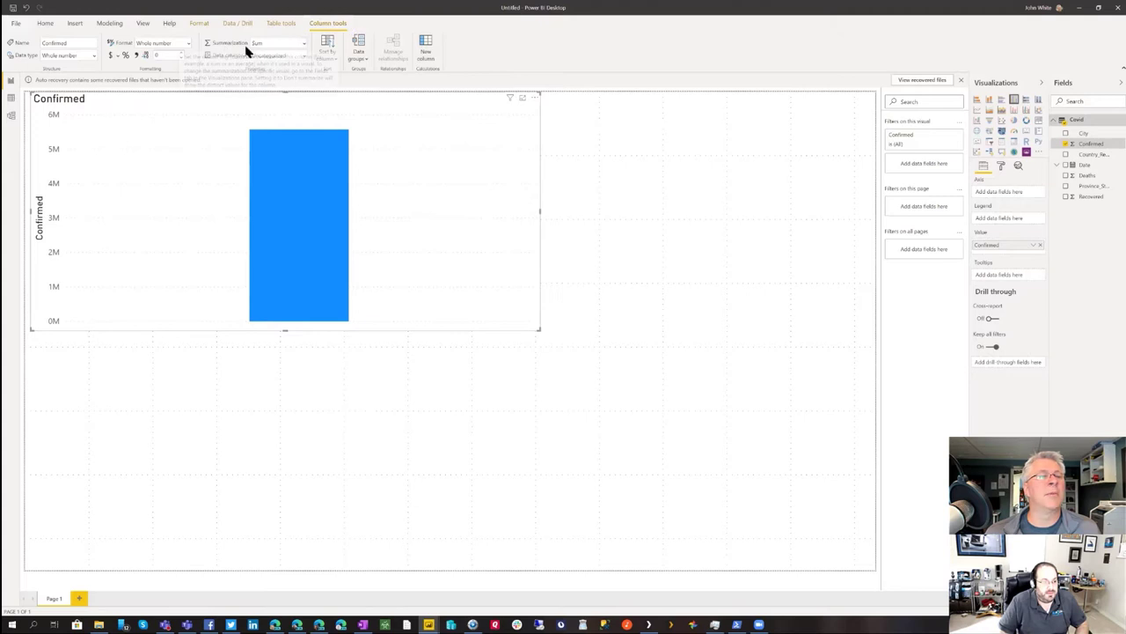
Set the Confirmed field's default summarization to Average and aggregate the chart's Confirmed value by average as well
left_click(303, 44)
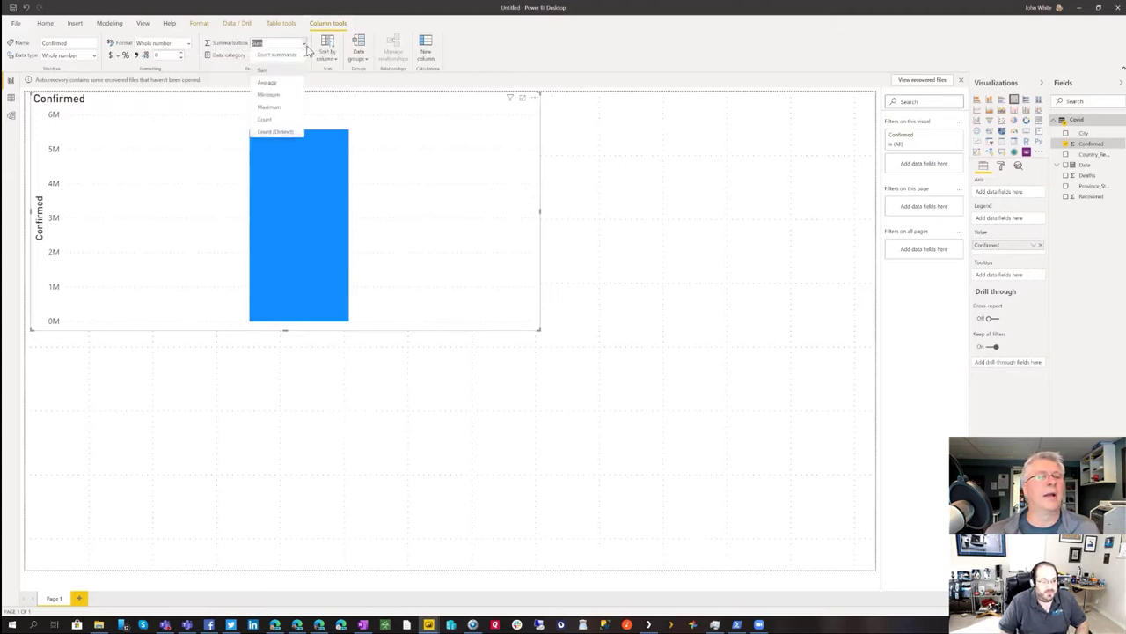
left_click(282, 85)
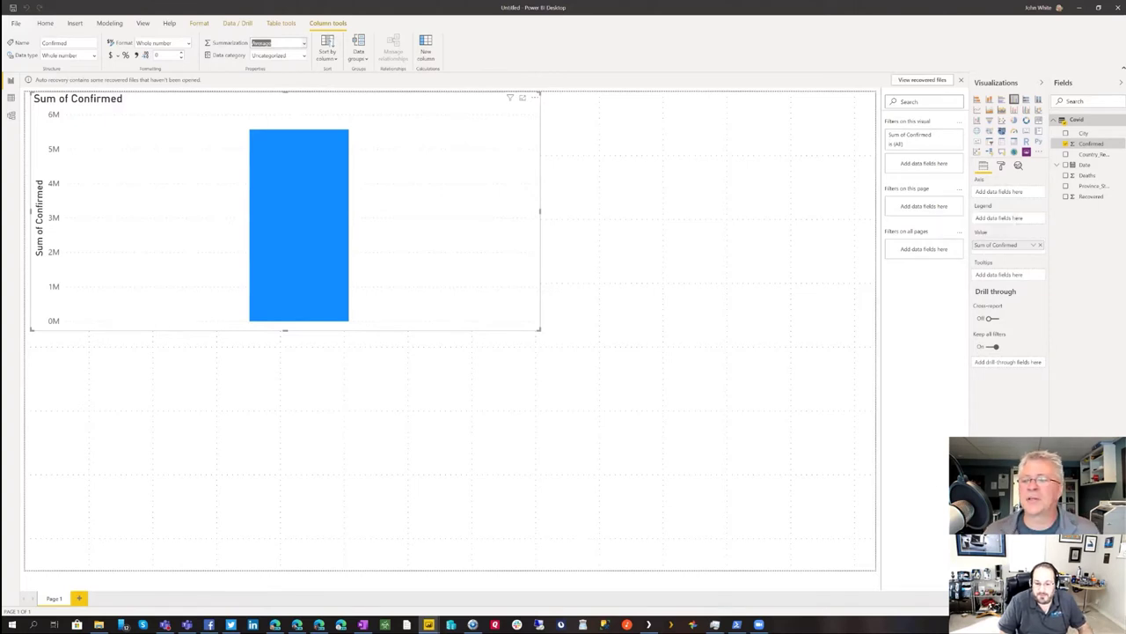
left_click(1033, 245)
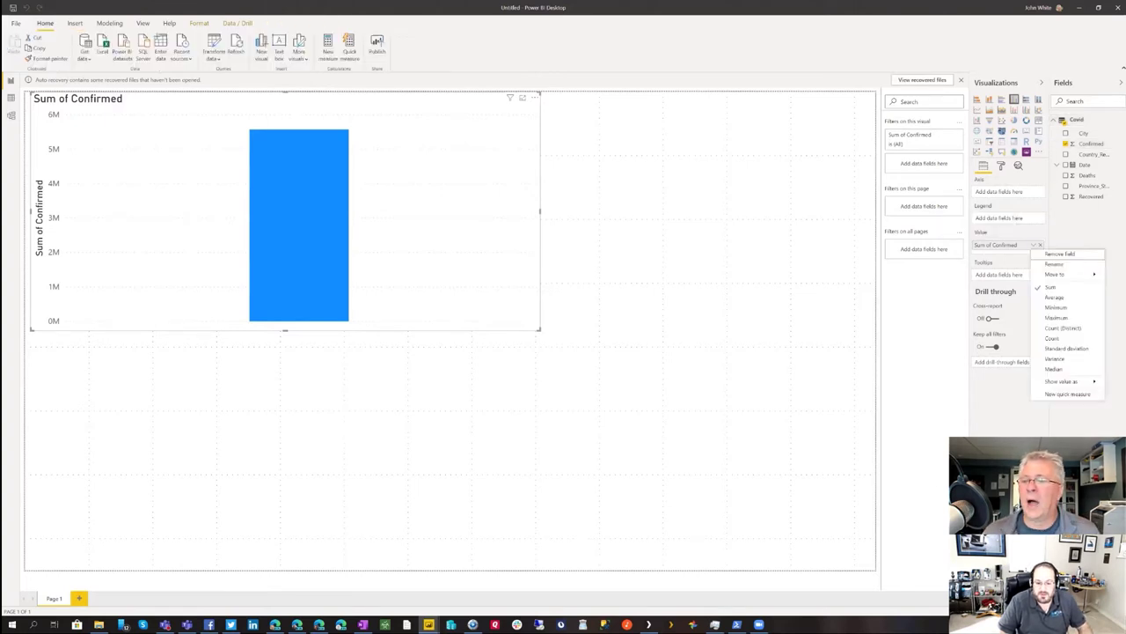
left_click(1057, 297)
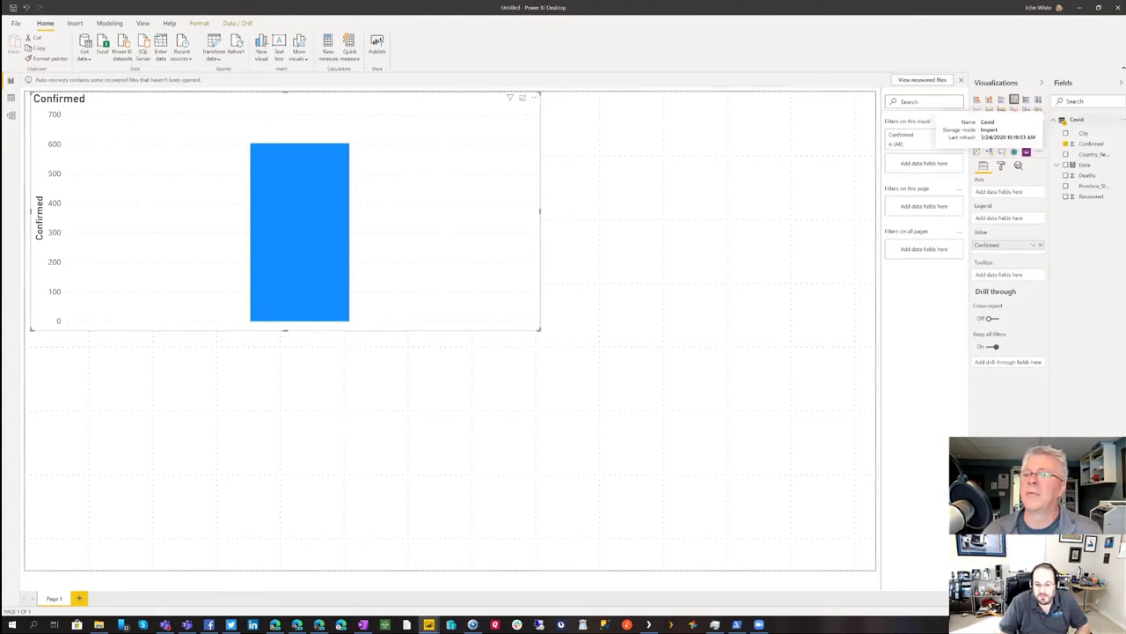
Add a Latest Cases measure to the Covid table, using CALCULATE to sum 'Covid Cases'[Confirmed] filtered to the maximum 'Covid Cases'[Date]
right_click(1075, 119)
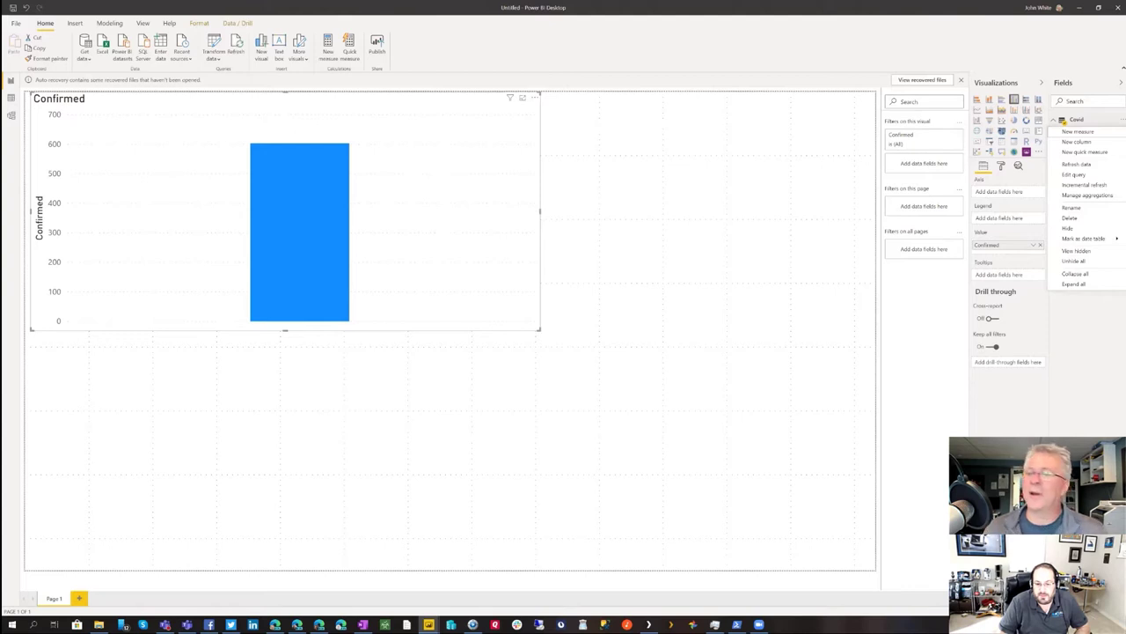
key("Escape")
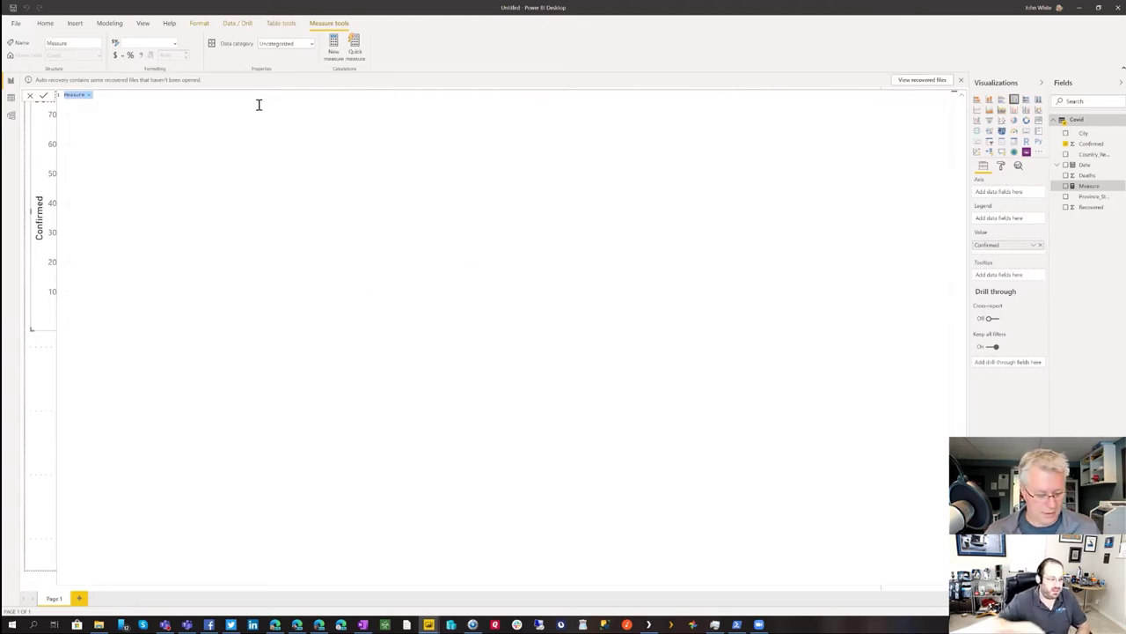
key("ctrl+v")
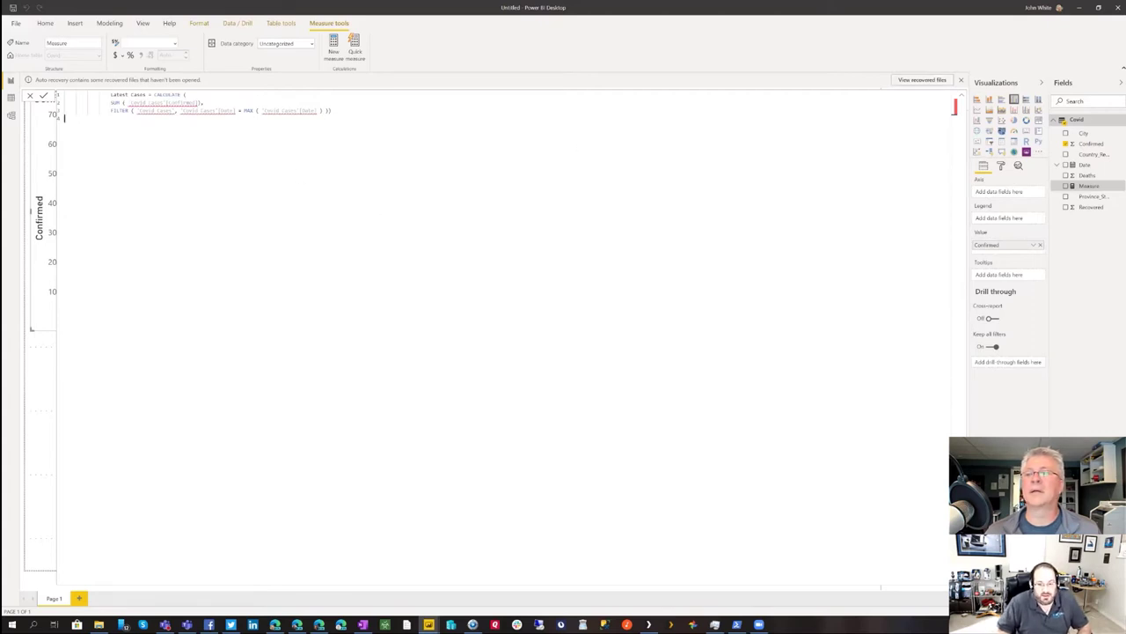
key("Return")
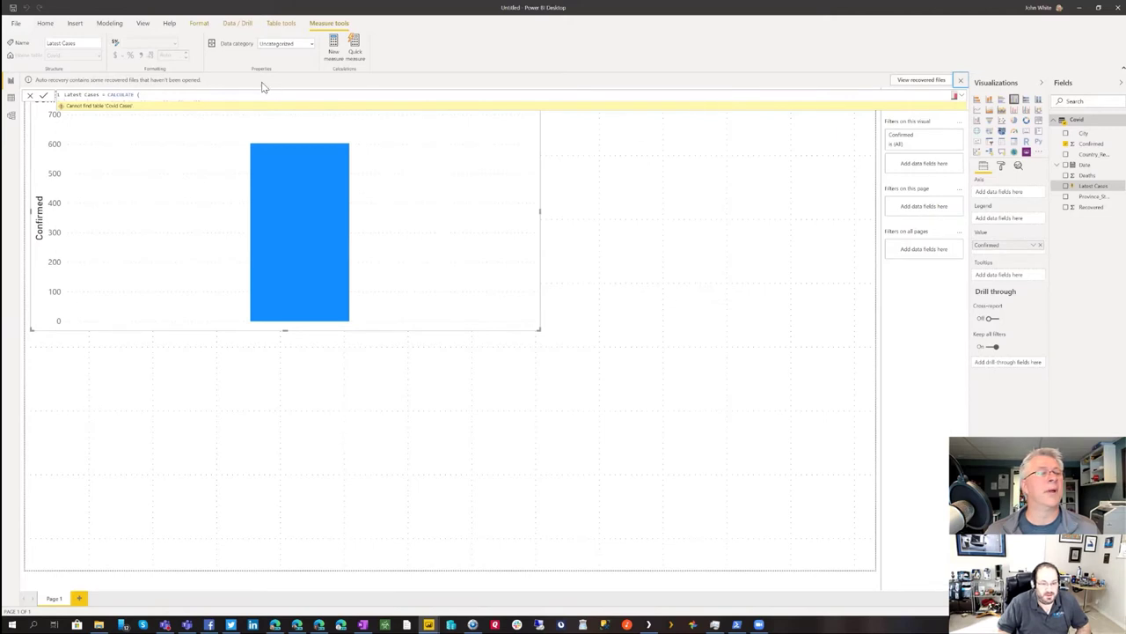
Change the table name inside the SUM and MAX functions of the Latest Cases formula to 'Covid'
left_click(957, 95)
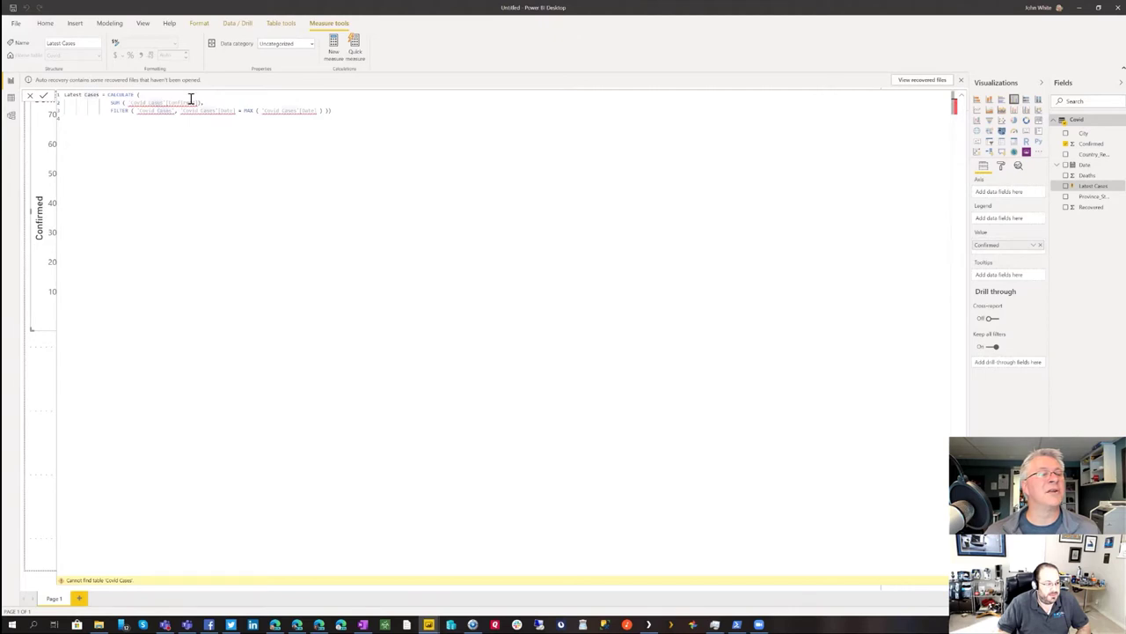
left_click_drag(148, 106, 164, 105)
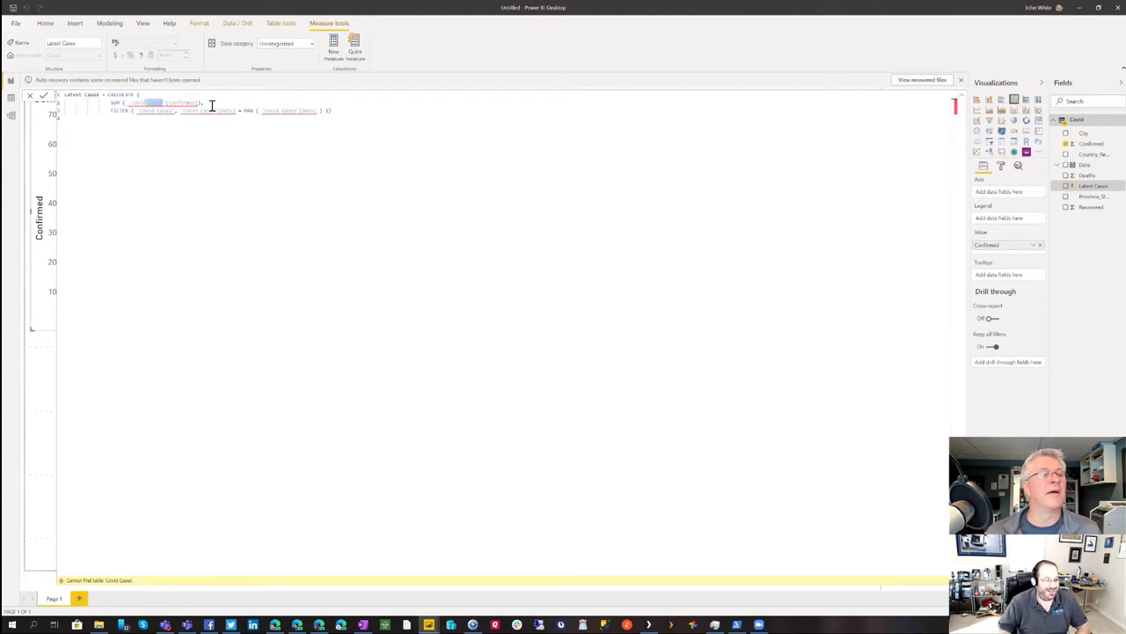
key("BackSpace")
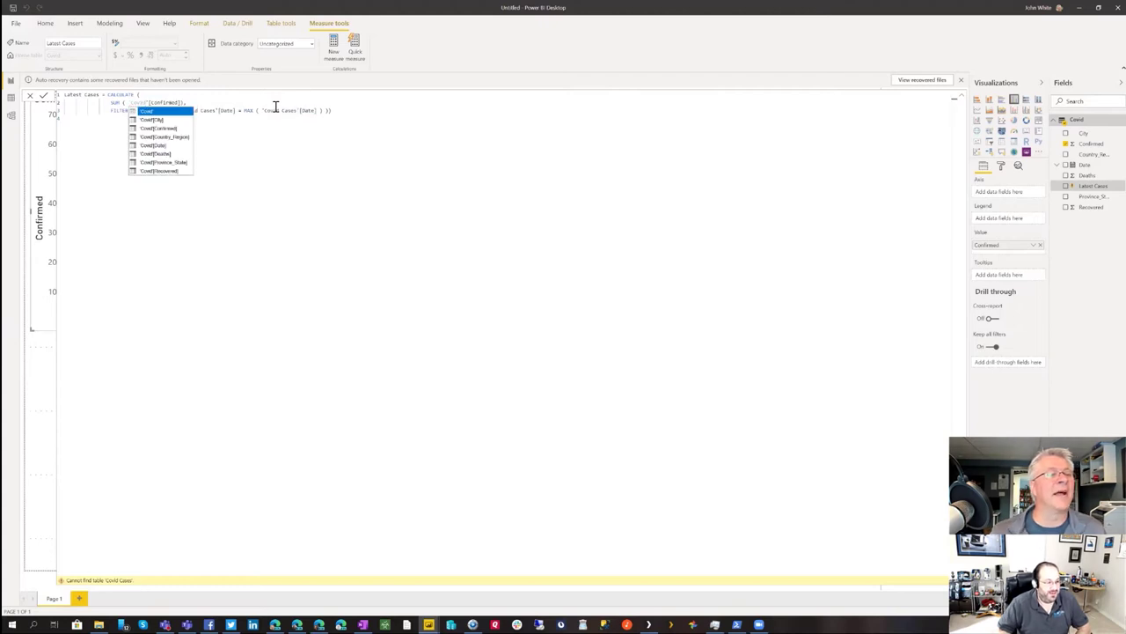
left_click(309, 172)
left_click_drag(334, 111, 299, 116)
left_click(281, 112)
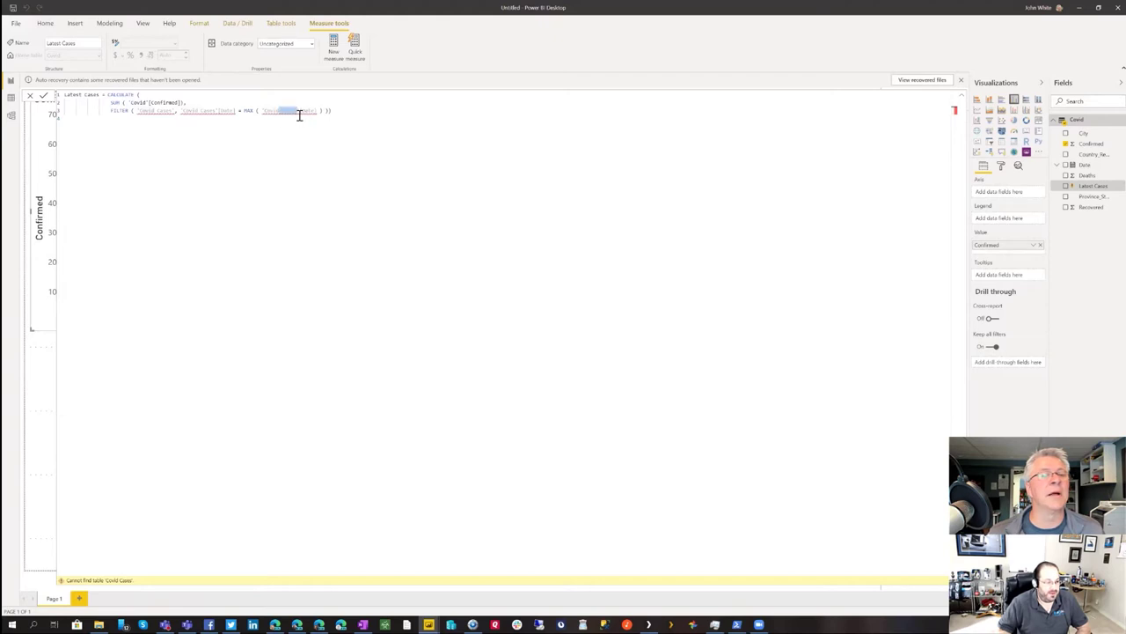
key("BackSpace")
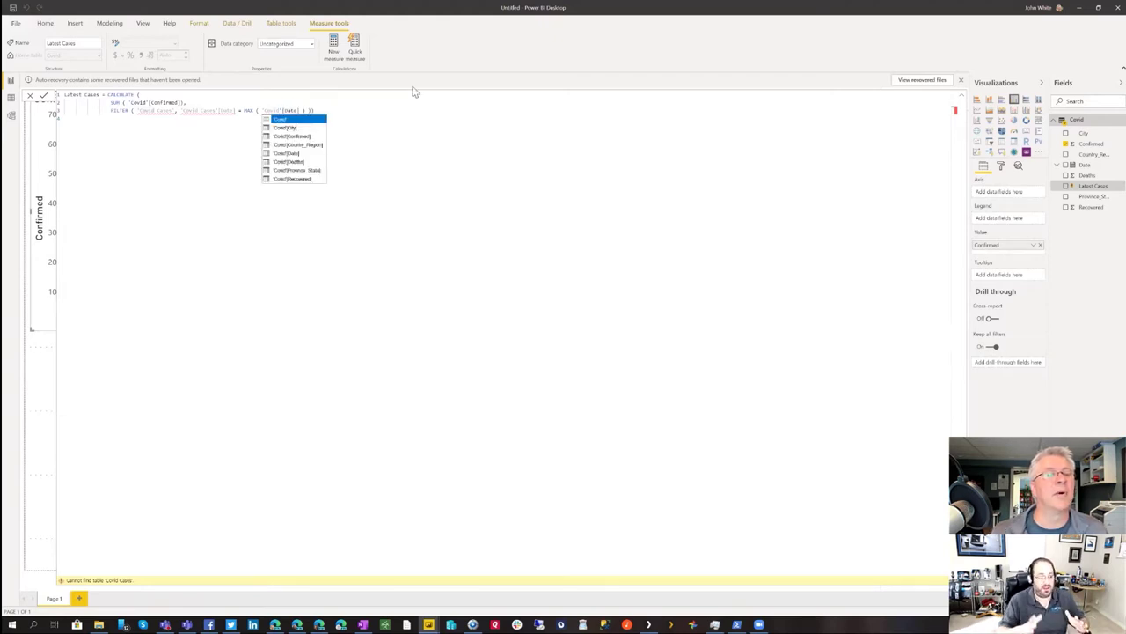
Change the table argument of the FILTER function in the Latest Cases formula to 'Covid'
left_click(160, 114)
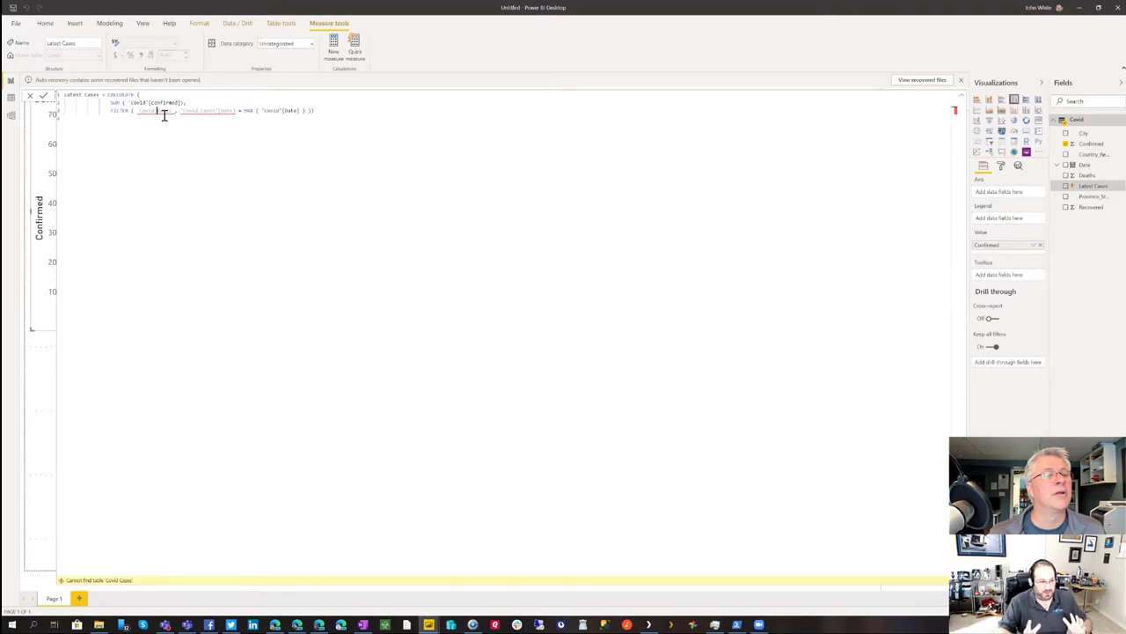
key("Delete")
key("Delete")
key("Delete")
key("Delete")
key("Delete")
key("Delete")
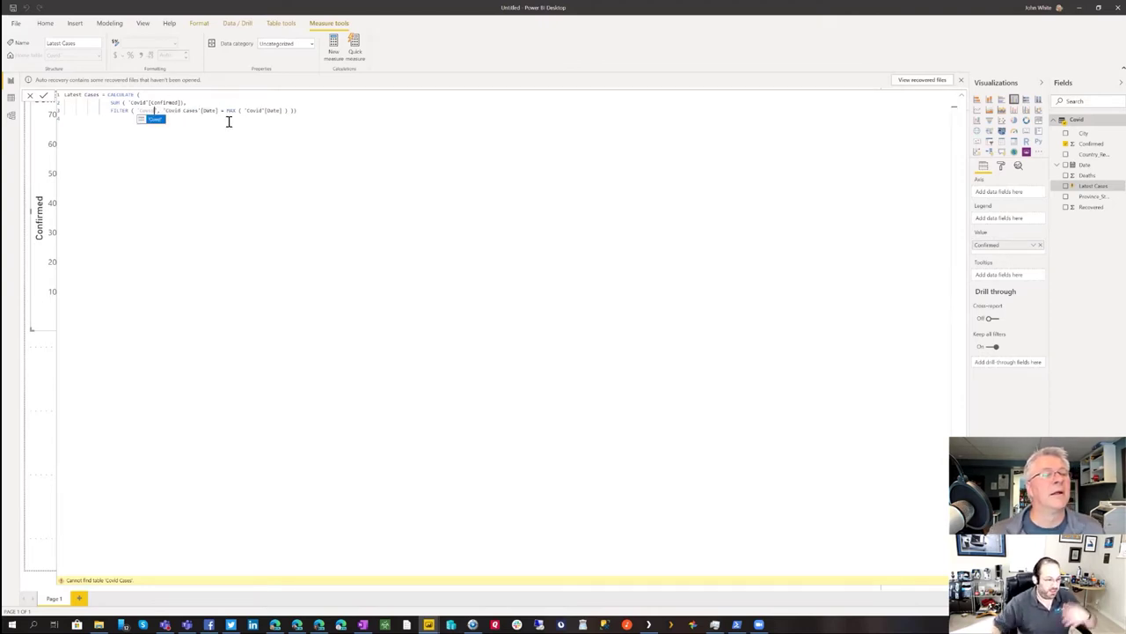
Change the table name in the FILTER condition's date column to 'Covid' and commit the Latest Cases formula
left_click(183, 112)
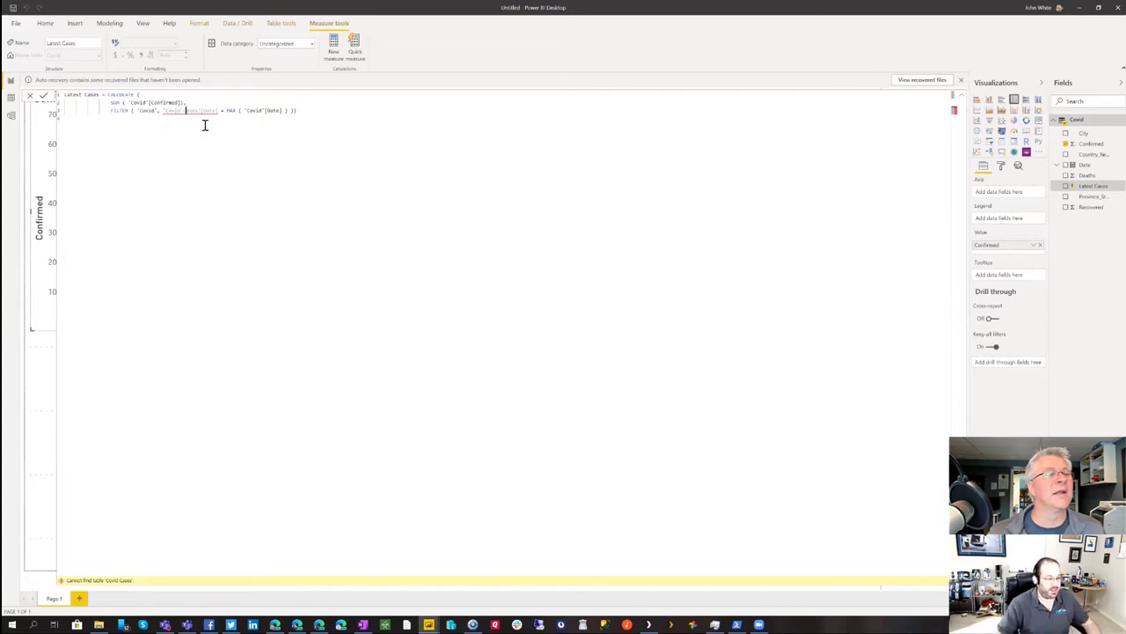
key("Delete")
key("Delete")
key("Delete")
key("Delete")
key("Delete")
key("Delete")
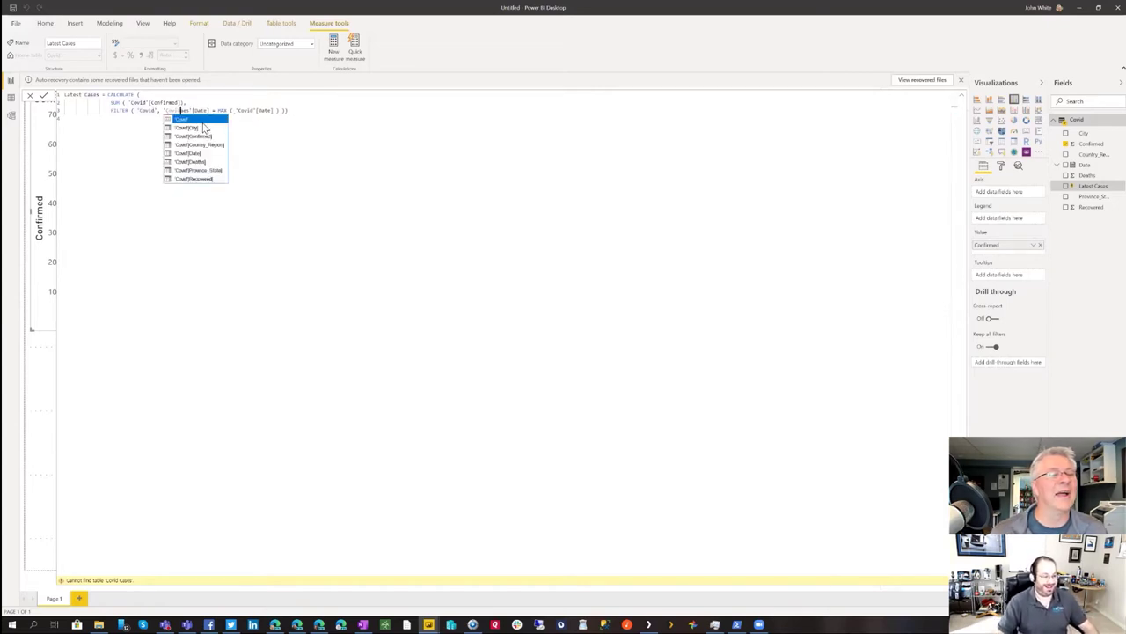
key("Delete")
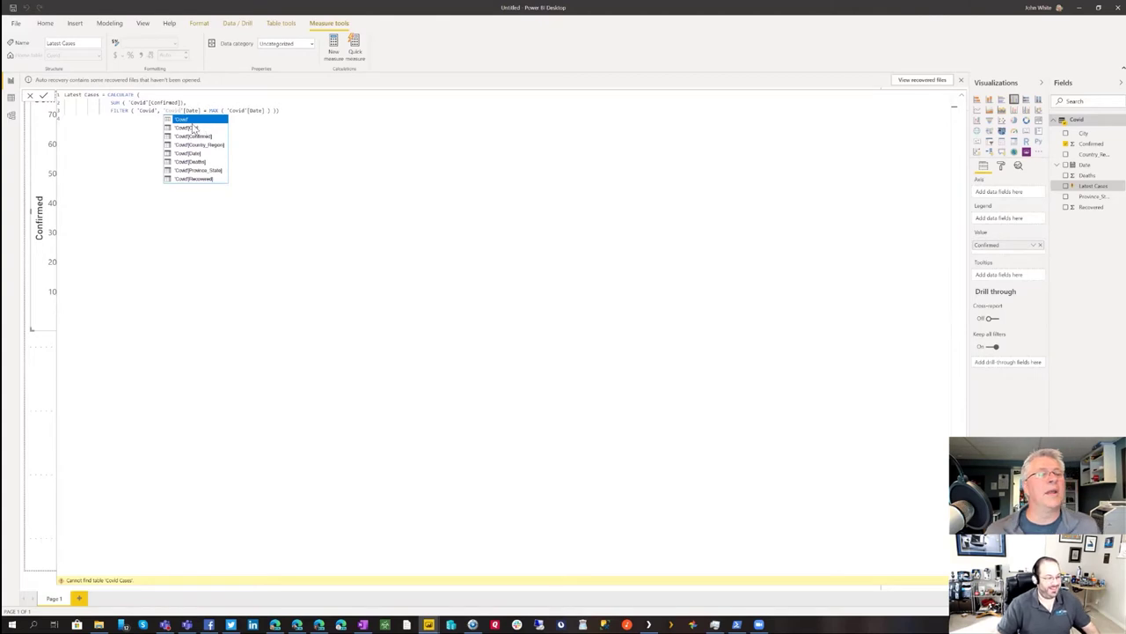
left_click(374, 138)
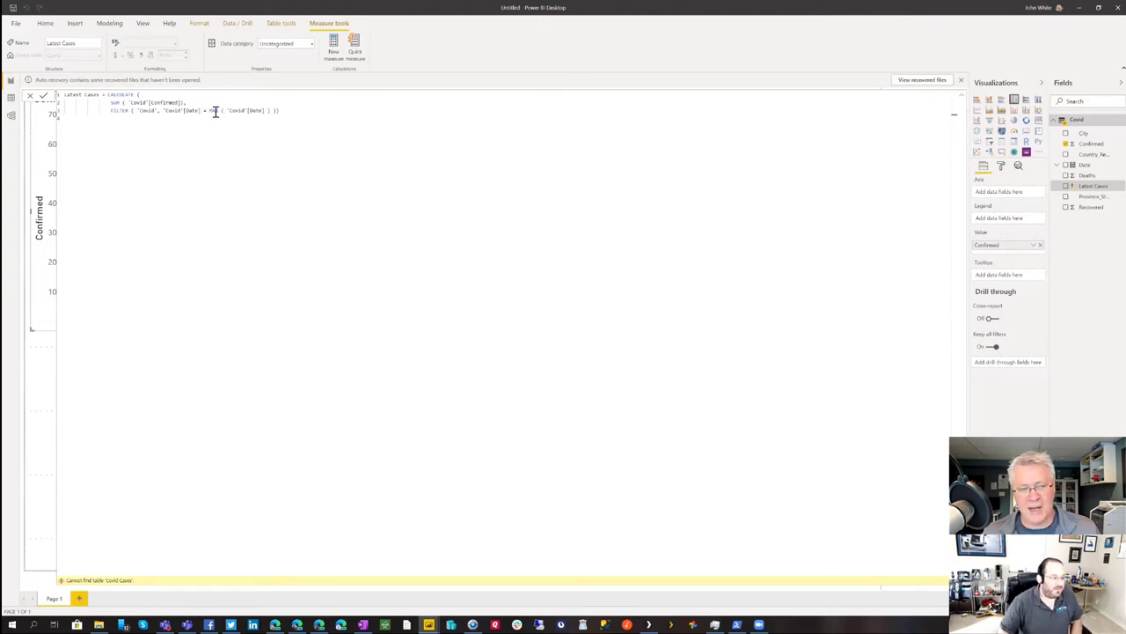
key("shift+Return")
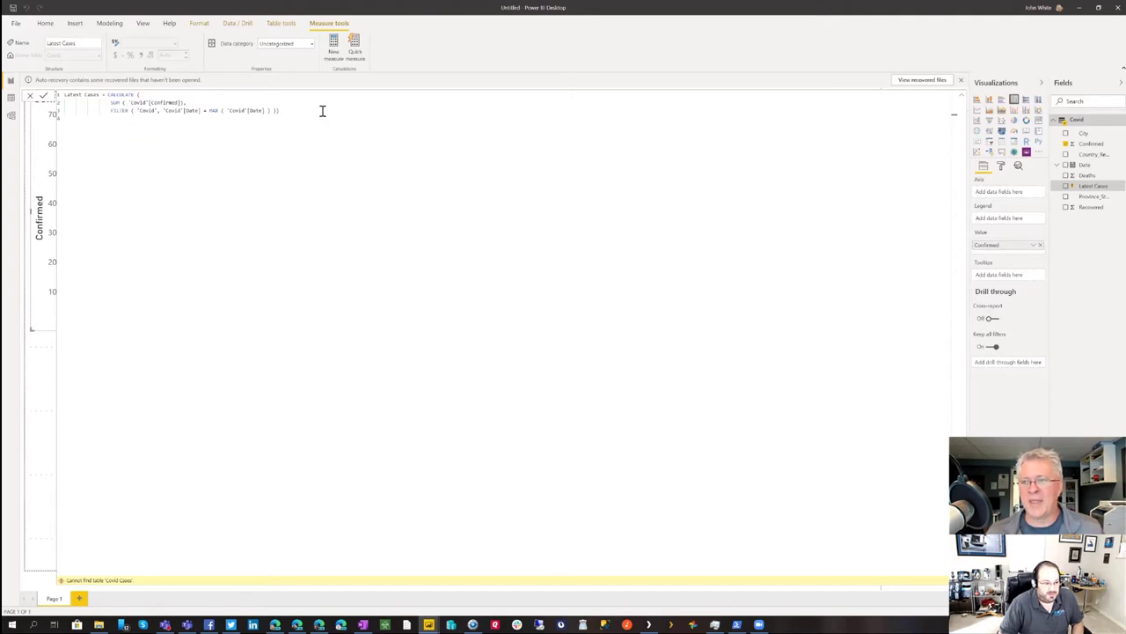
left_click(45, 97)
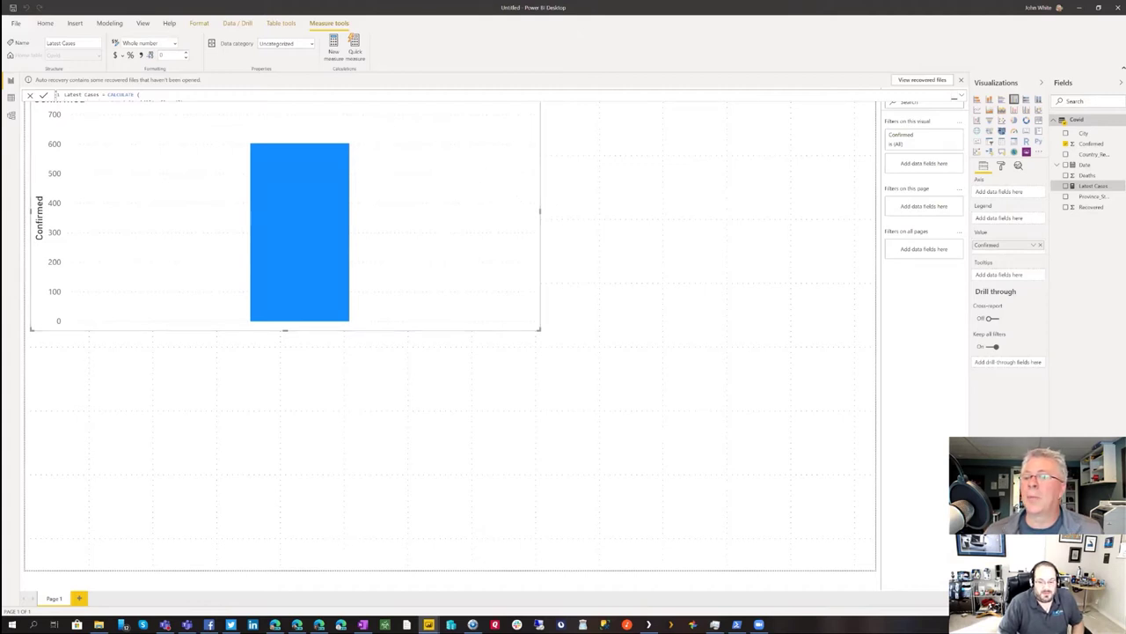
Replace Confirmed with the Latest Cases measure as the column chart's value
left_click_drag(1094, 185, 1003, 239)
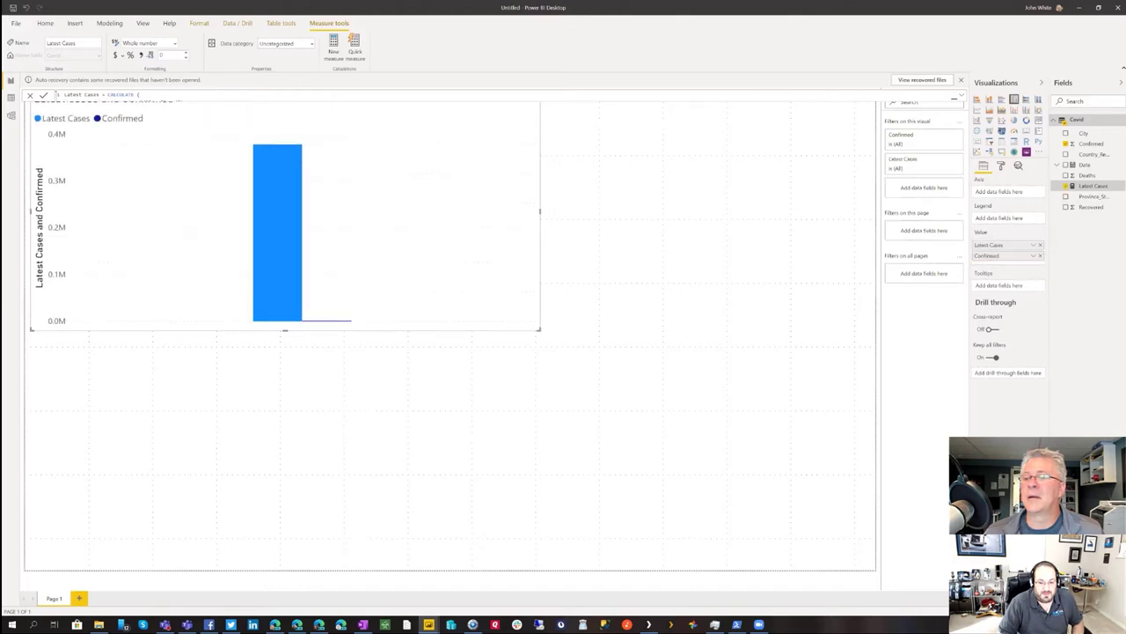
left_click(1040, 255)
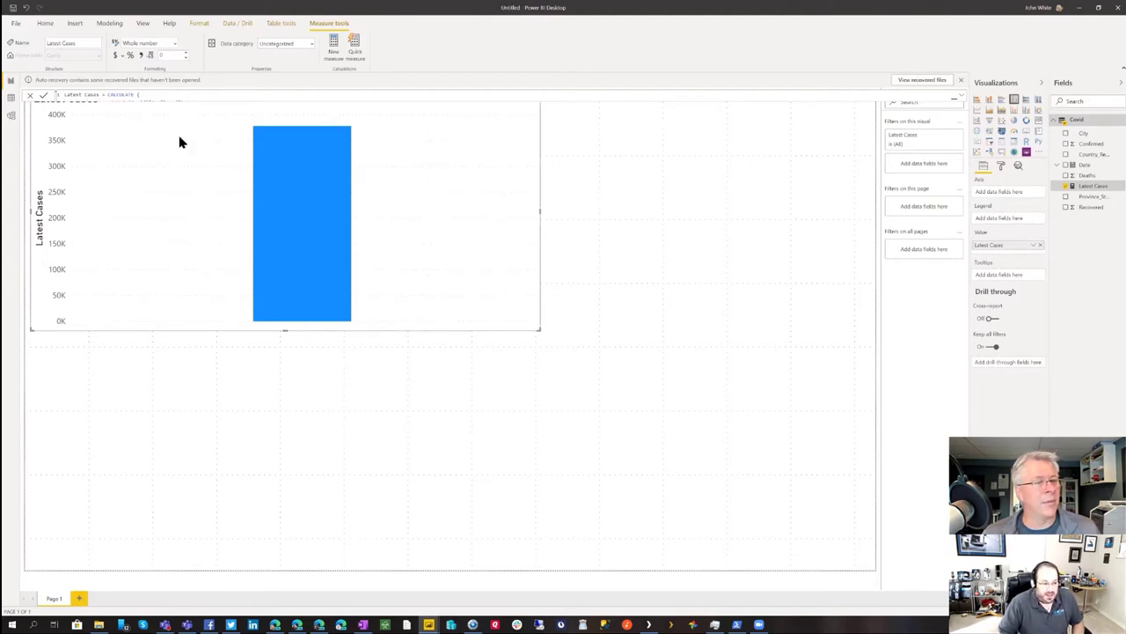
mouse_move(269, 140)
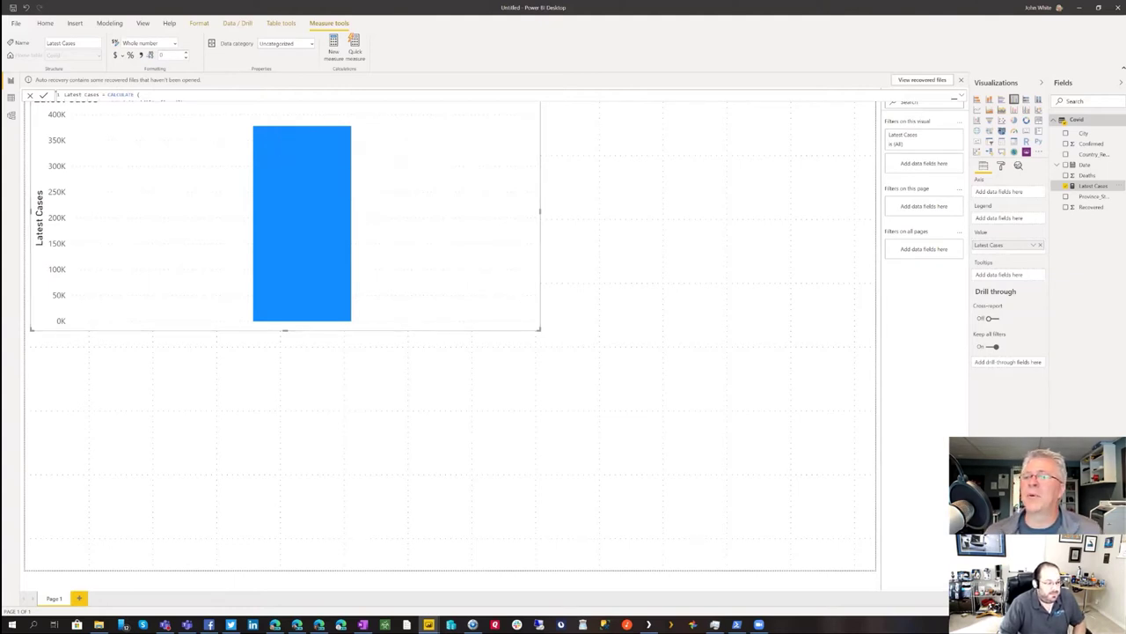
Put the Date hierarchy on the column chart's axis and remove its Quarter level
left_click_drag(1084, 165, 997, 193)
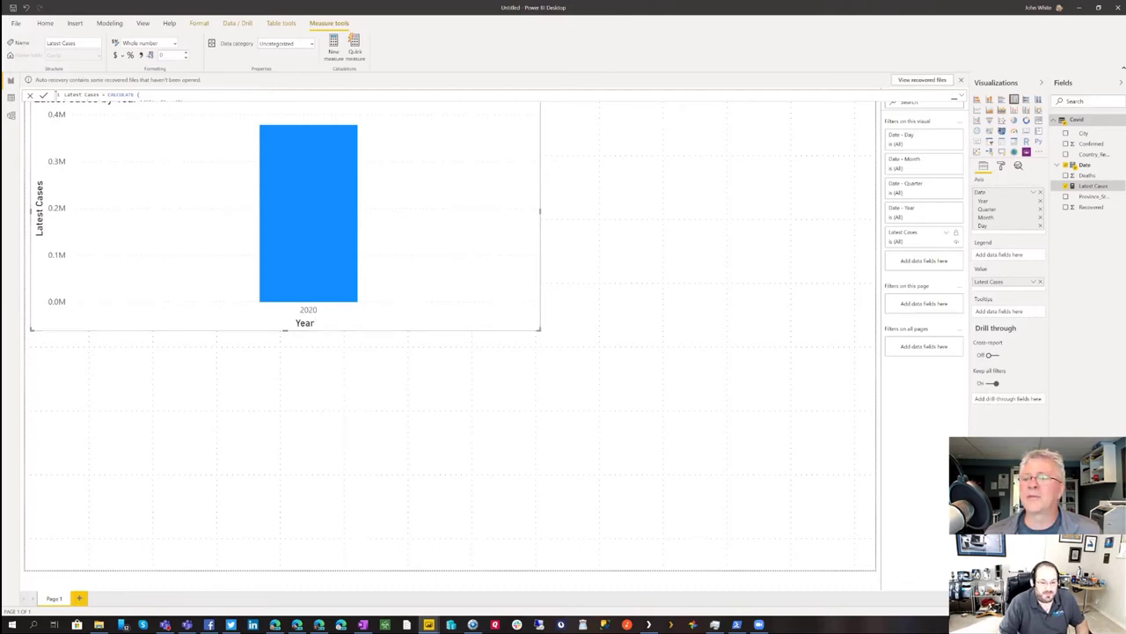
left_click(1040, 208)
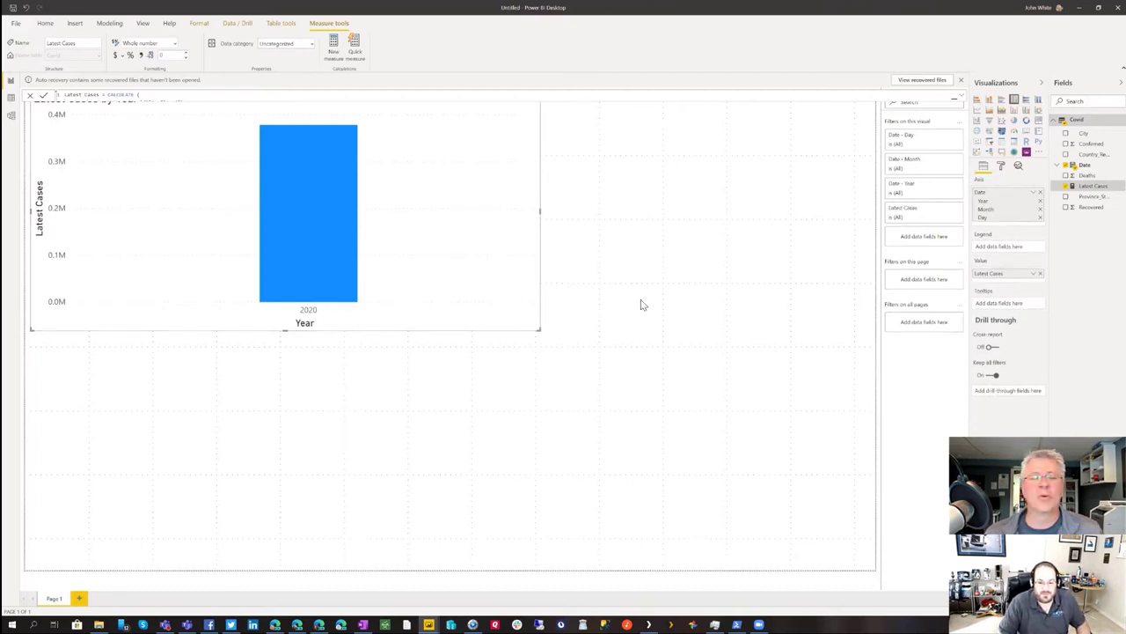
left_click(485, 153)
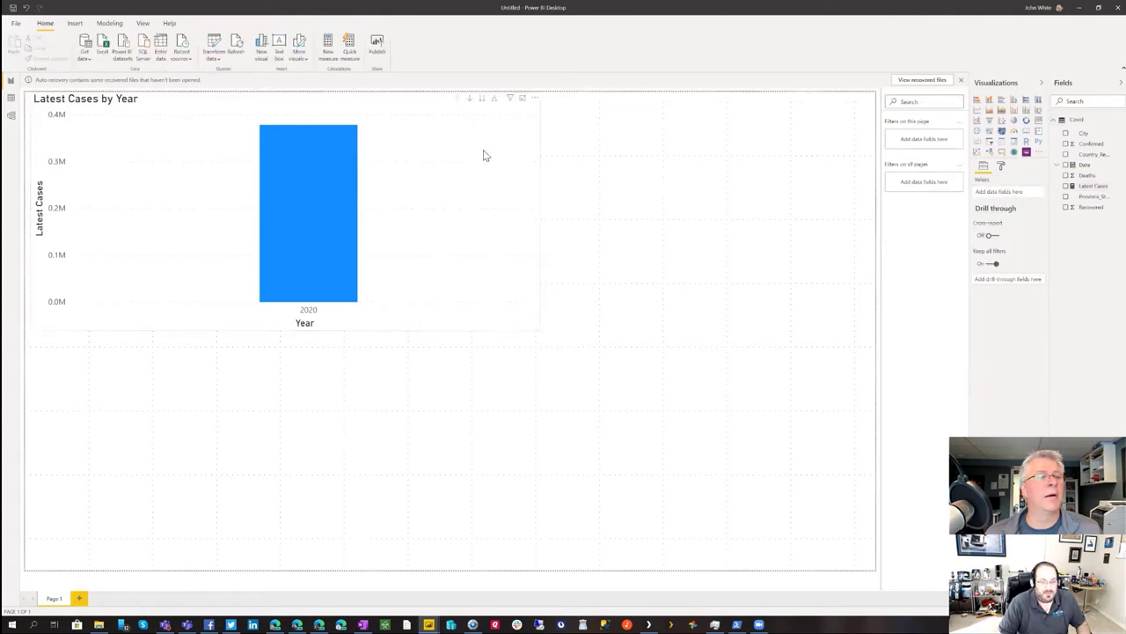
Drill the chart down through 2020 and March to compare monthly and daily Latest Cases, and drill back up to the year level
left_click(473, 100)
left_click(295, 223)
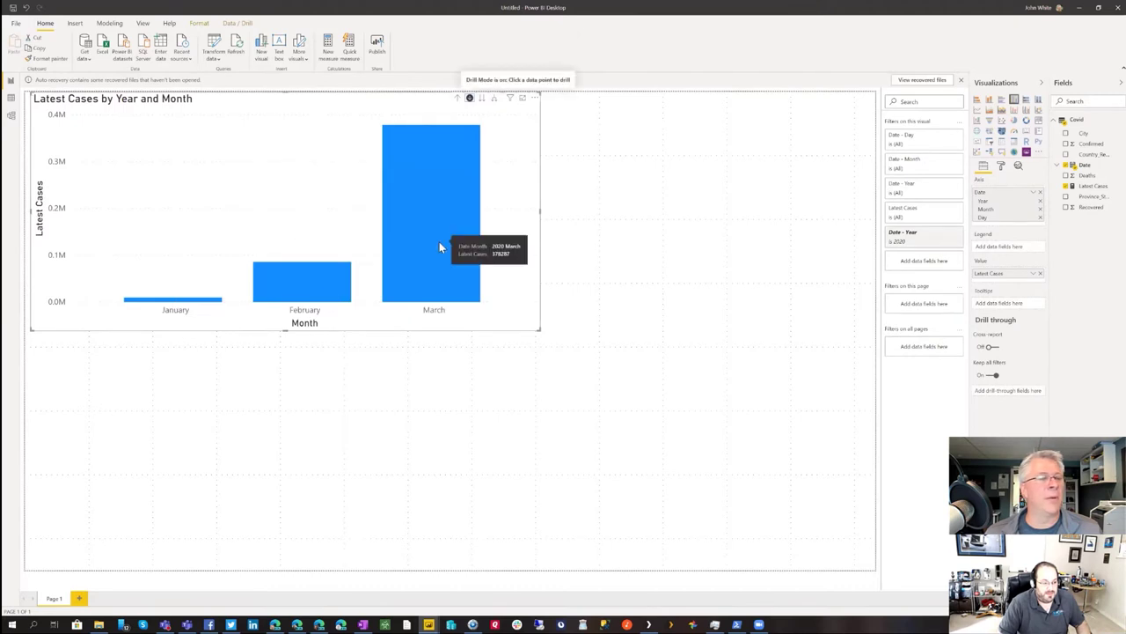
mouse_move(316, 284)
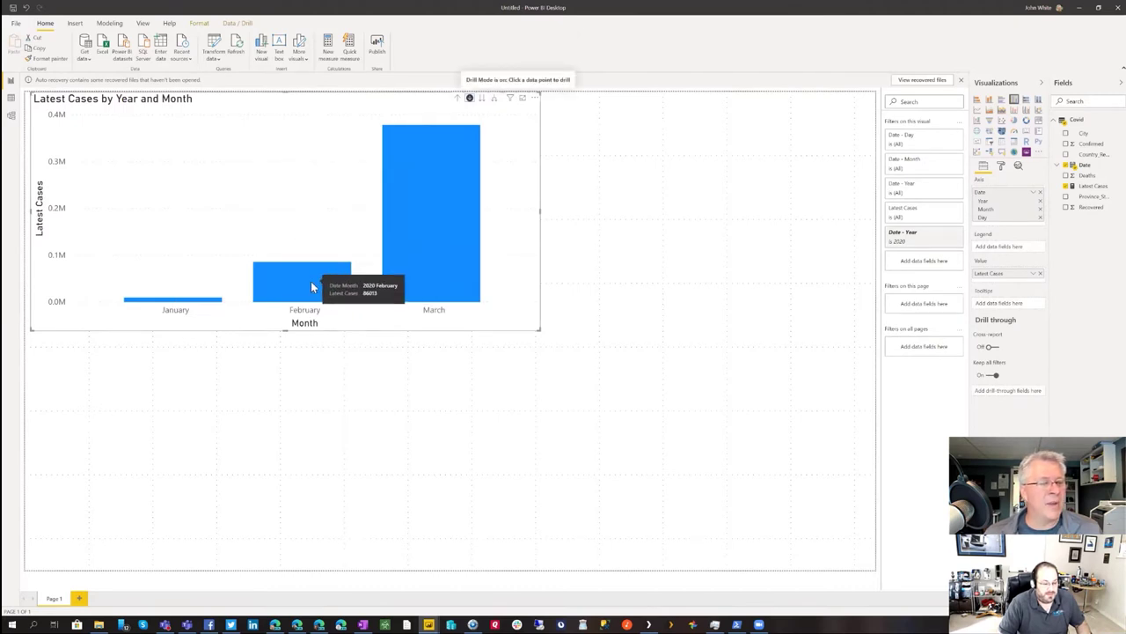
mouse_move(479, 201)
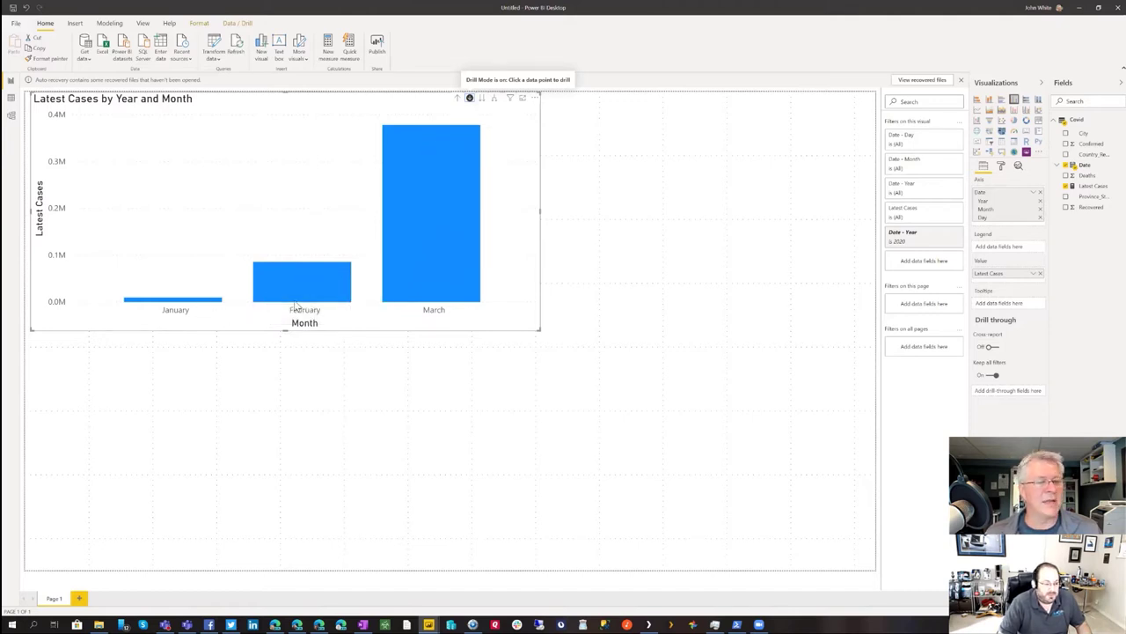
left_click(444, 181)
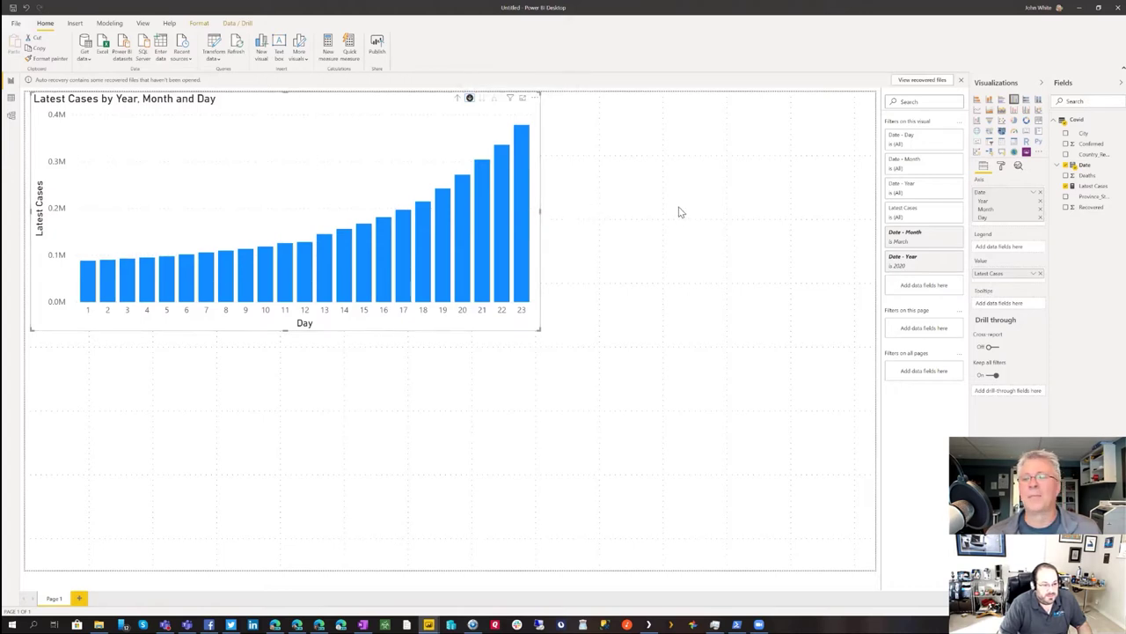
left_click(458, 99)
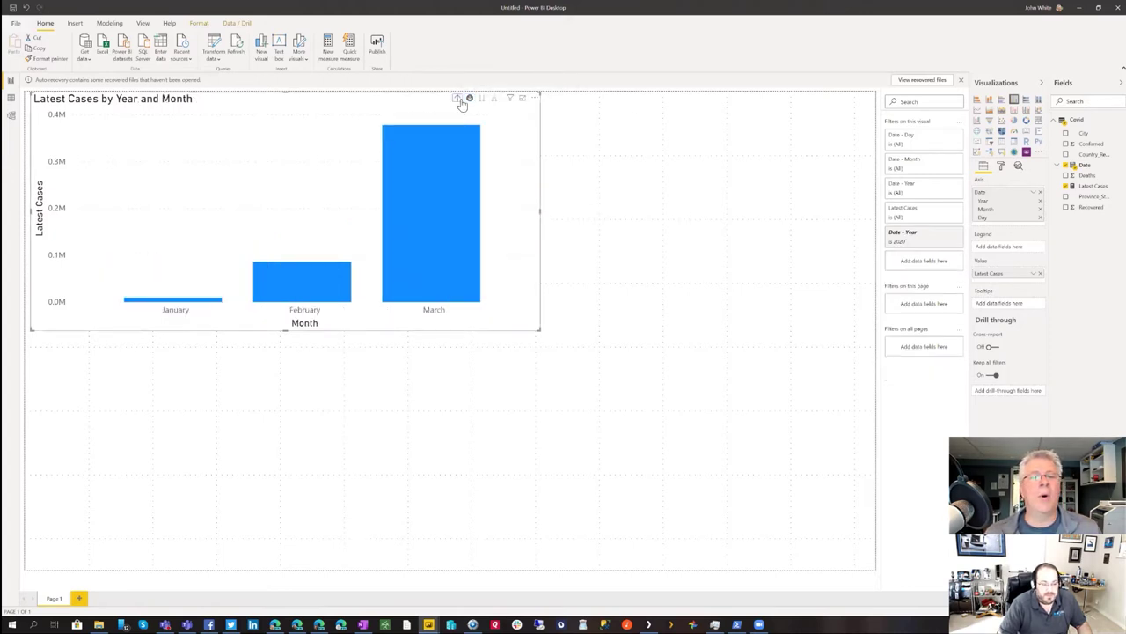
left_click(462, 99)
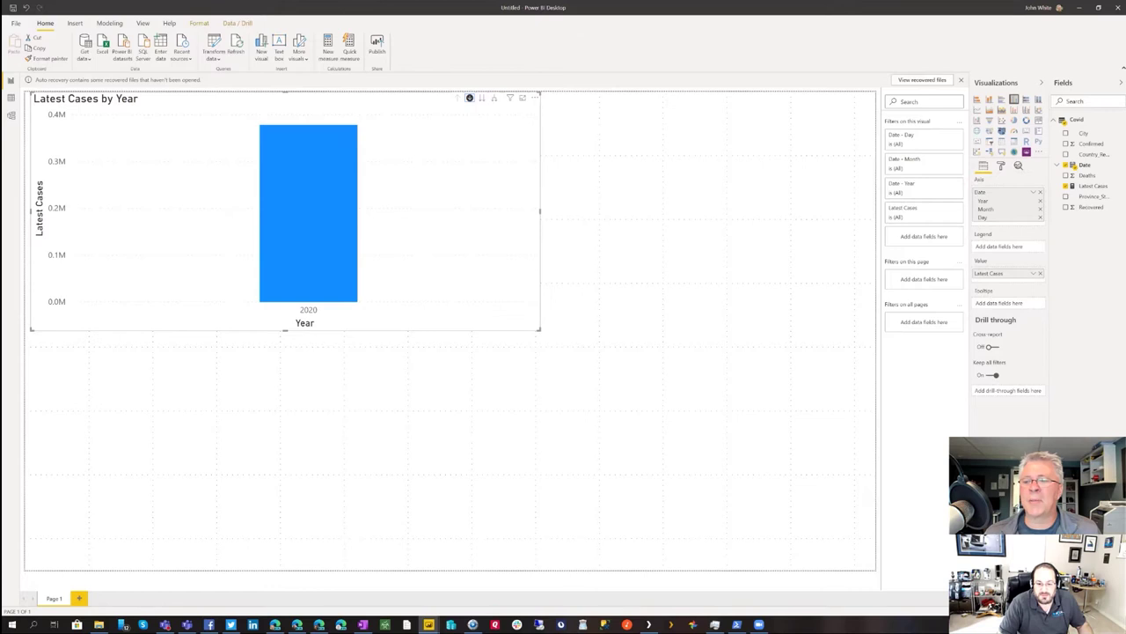
Plot the chart by plain Date values instead of the date hierarchy, as an enlarged line chart
left_click(1033, 191)
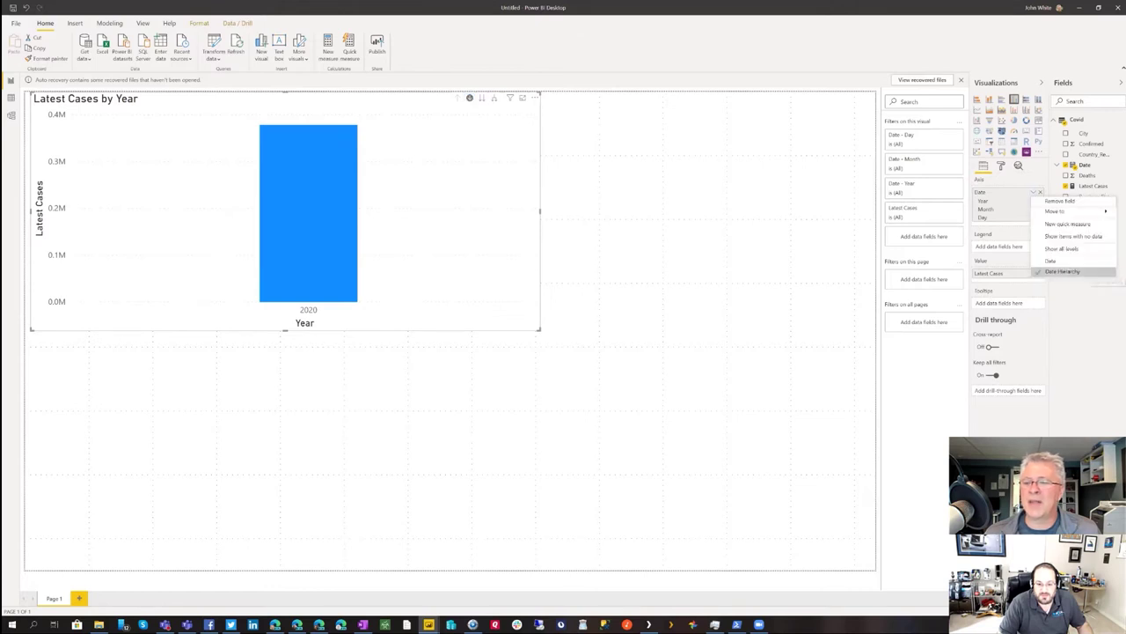
left_click(1060, 262)
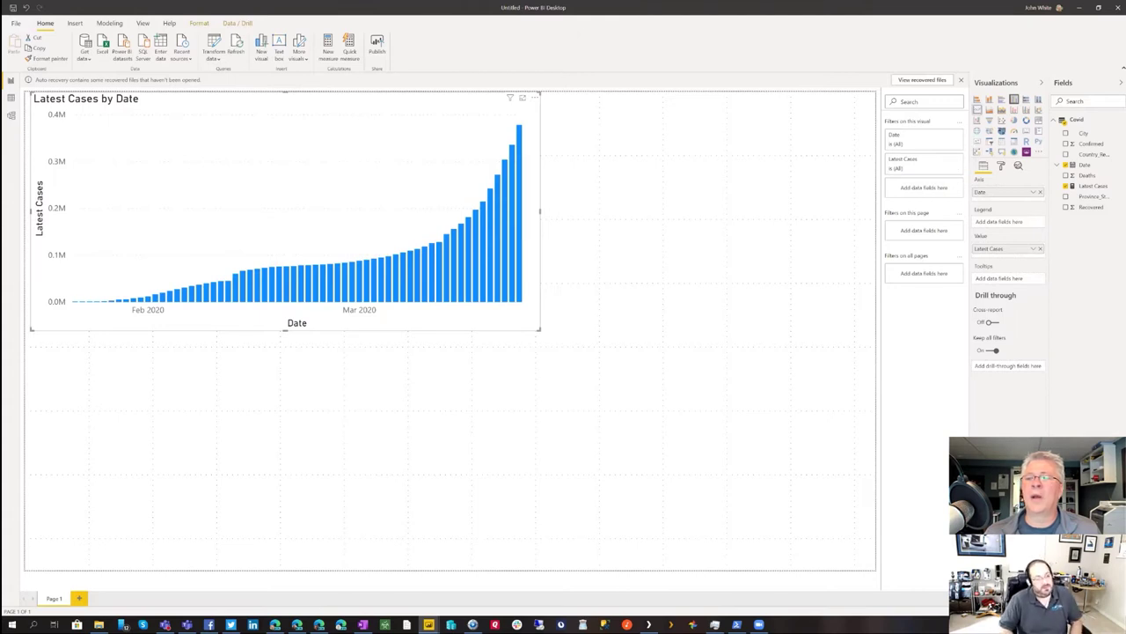
left_click(976, 109)
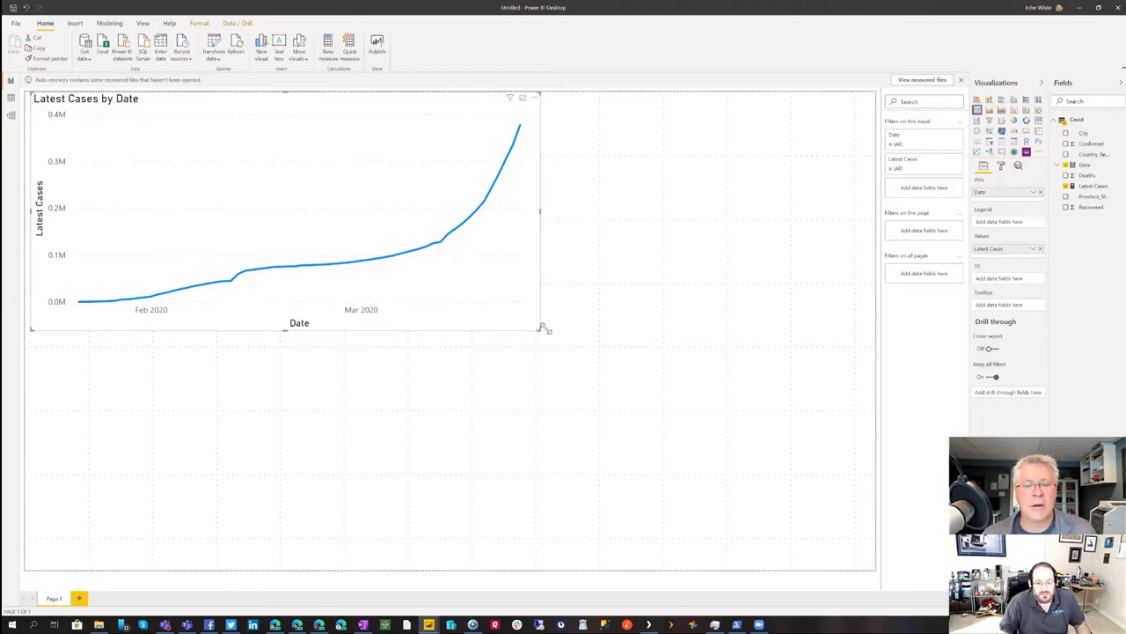
left_click_drag(541, 333, 664, 357)
left_click(664, 337)
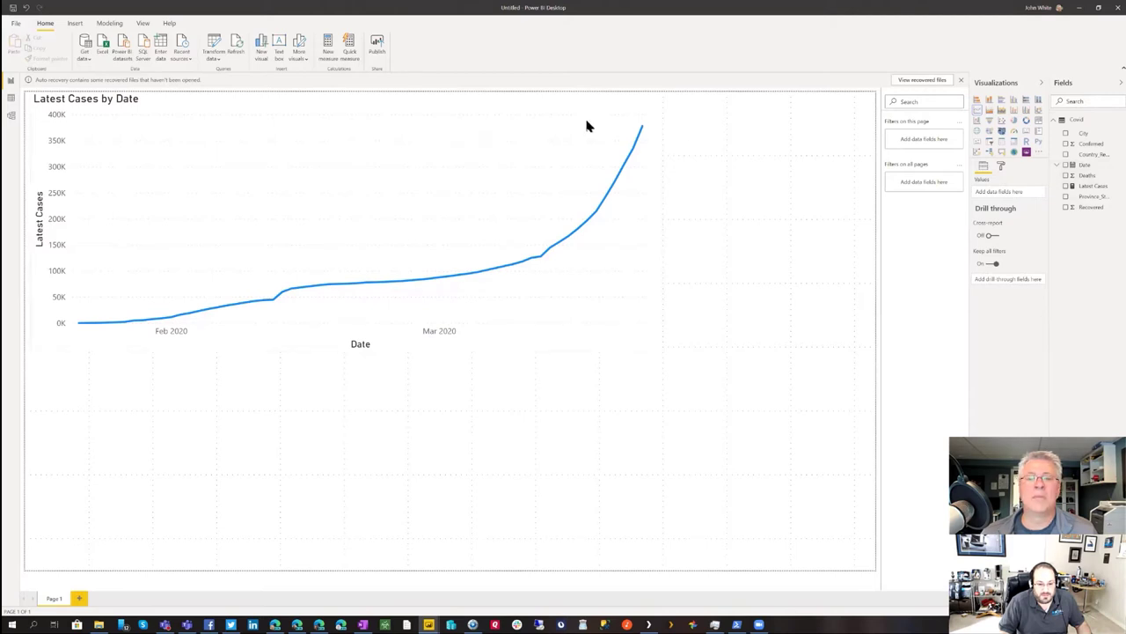
Try the Deaths field alongside Latest Cases in the line chart's values and remove it again
left_click(554, 138)
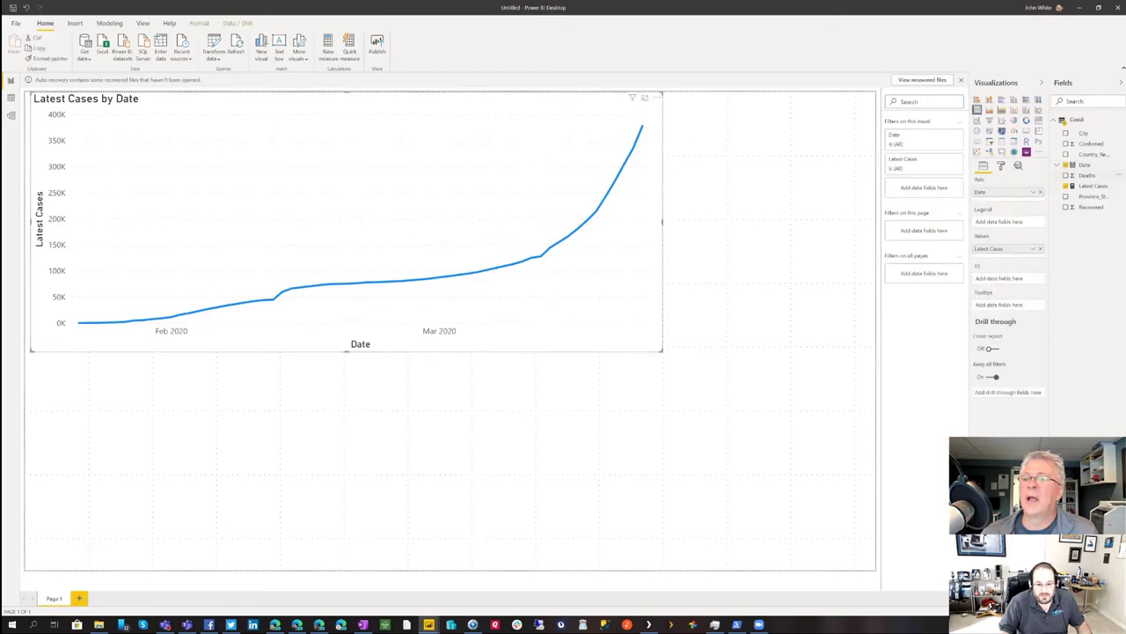
left_click_drag(1088, 175, 1025, 257)
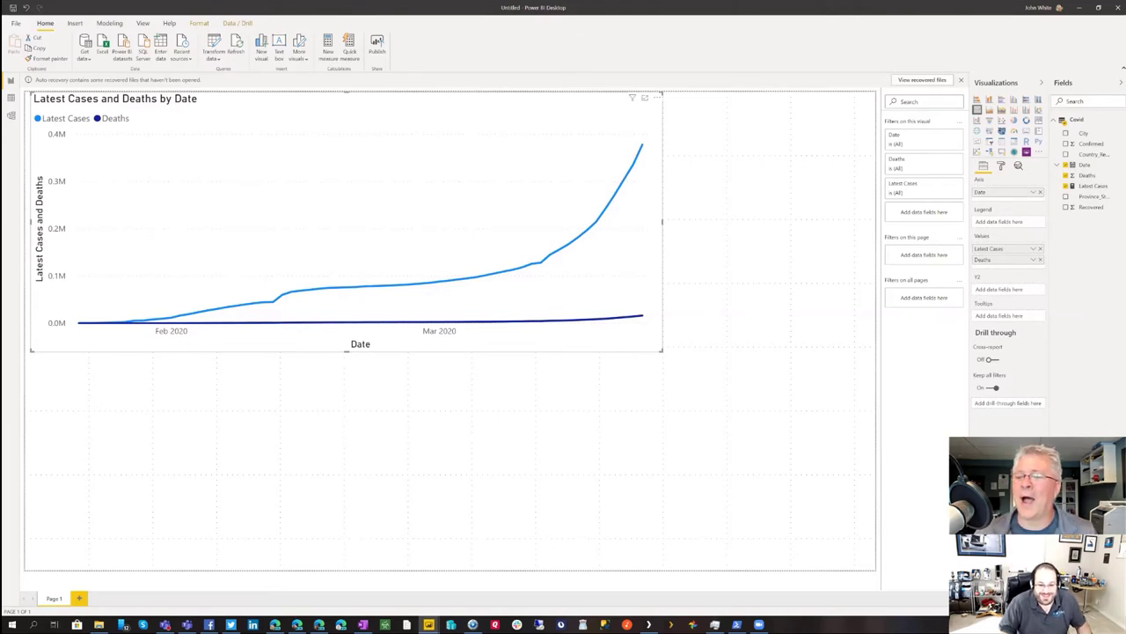
left_click(1040, 258)
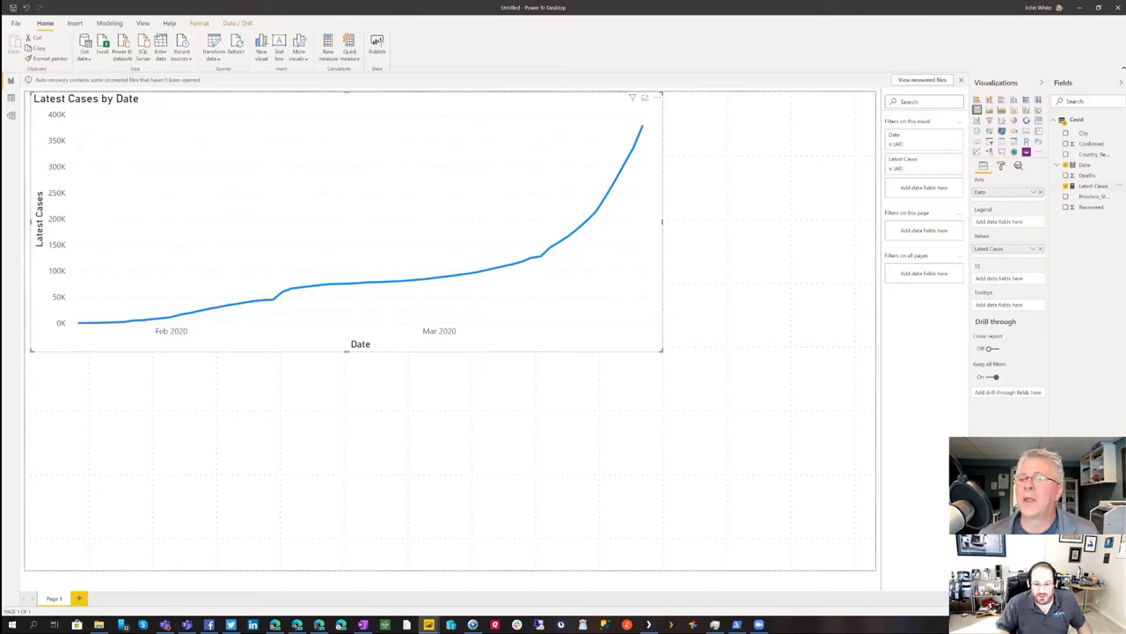
Copy the complete formula of the Latest Cases measure
left_click(1094, 185)
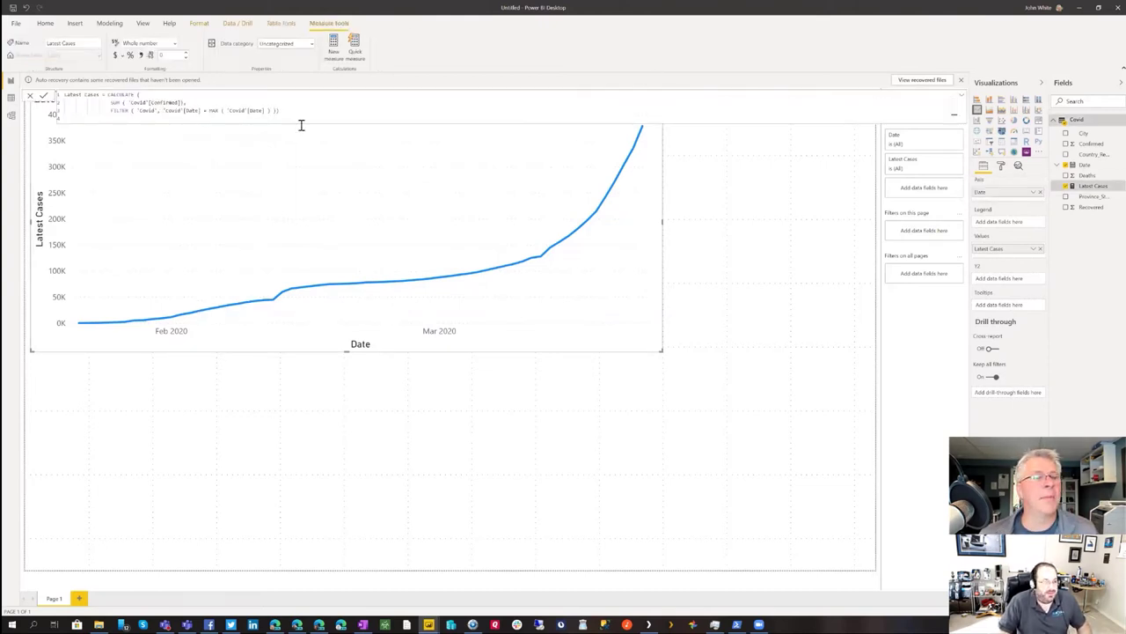
left_click_drag(78, 118, 58, 88)
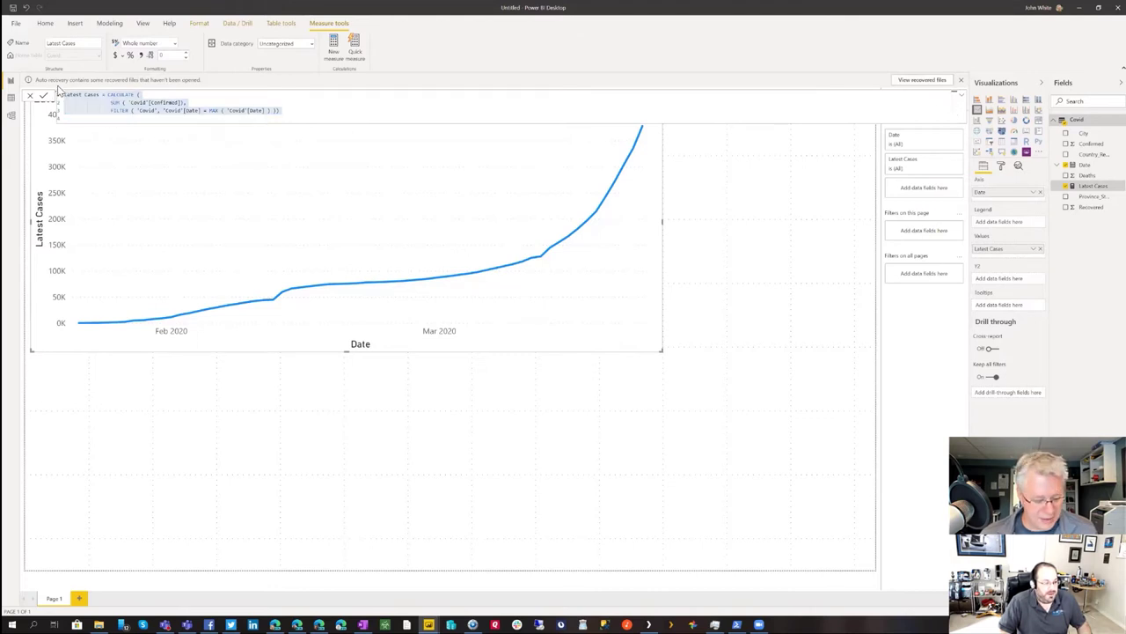
left_click(78, 110)
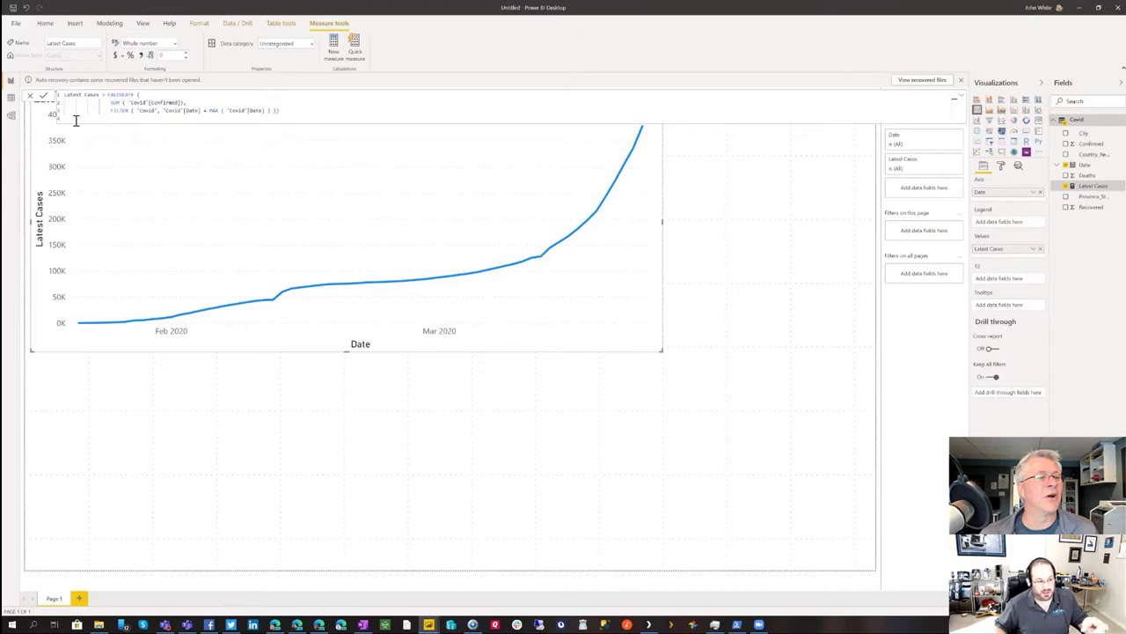
left_click_drag(65, 116, 60, 91)
key("ctrl+c")
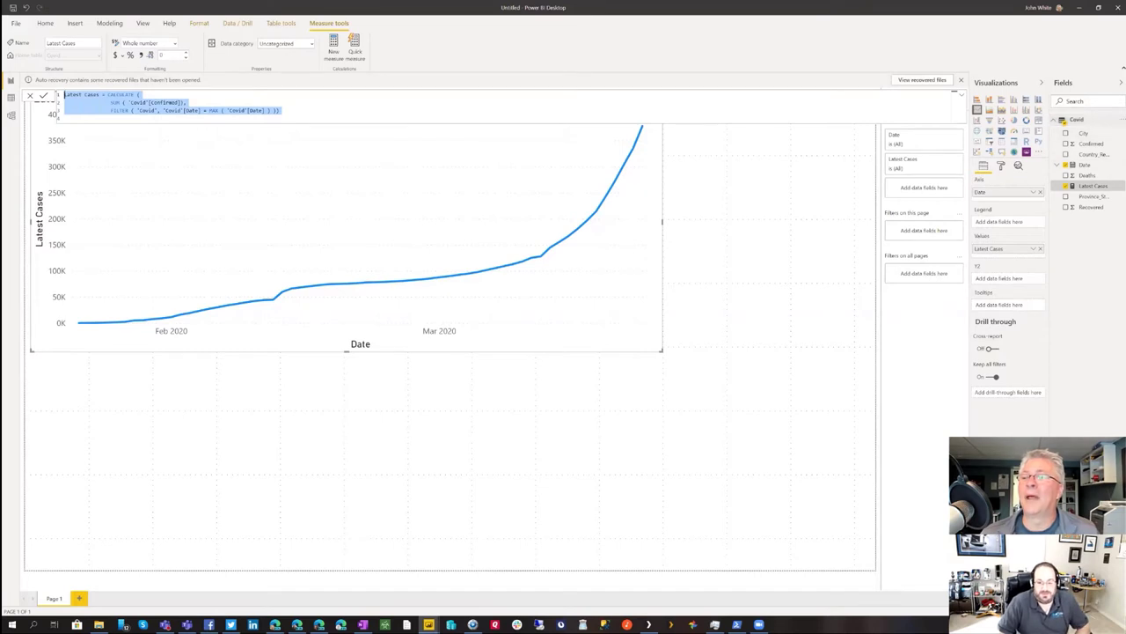
Create a Latest Deaths measure in the Covid table from the copied Latest Cases formula, summing 'Covid'[Deaths] instead of Confirmed
right_click(1075, 119)
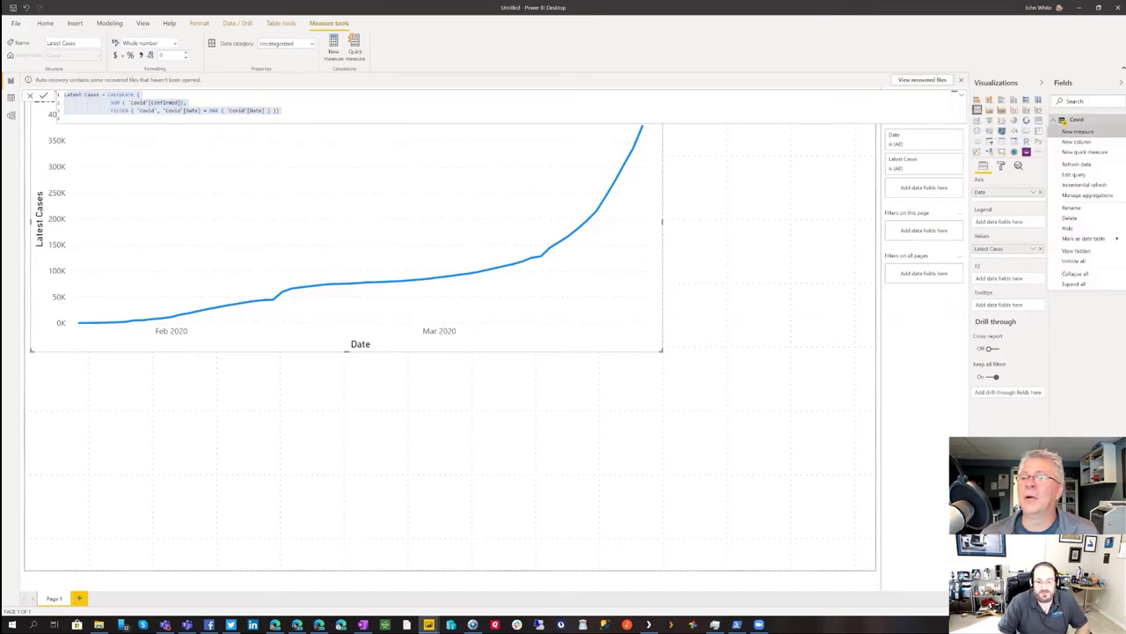
left_click(1077, 131)
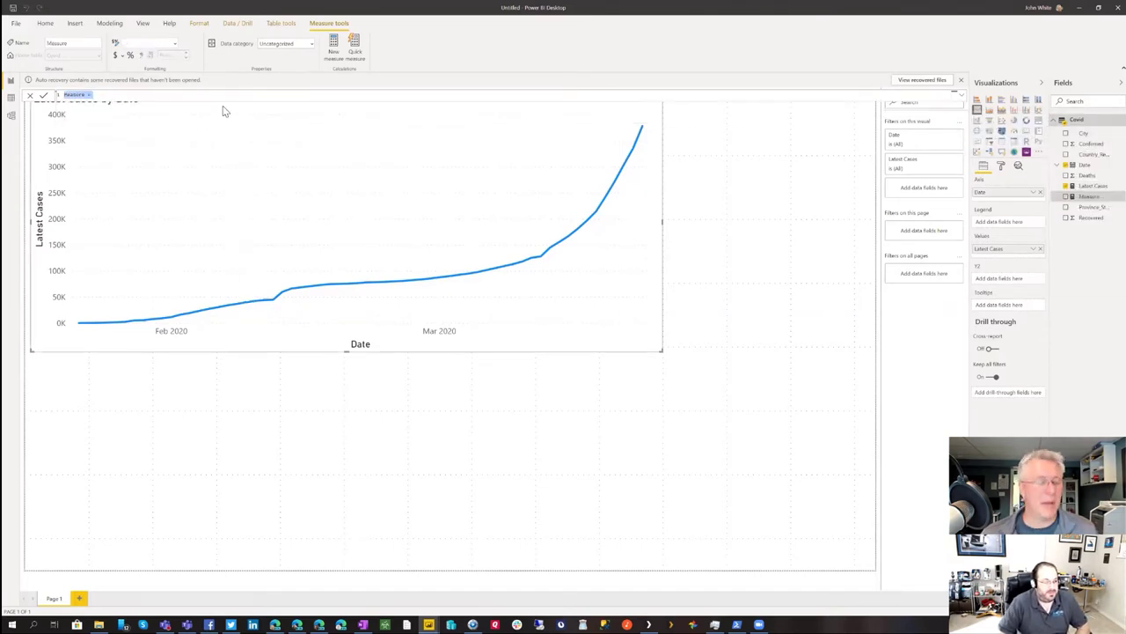
key("ctrl+v")
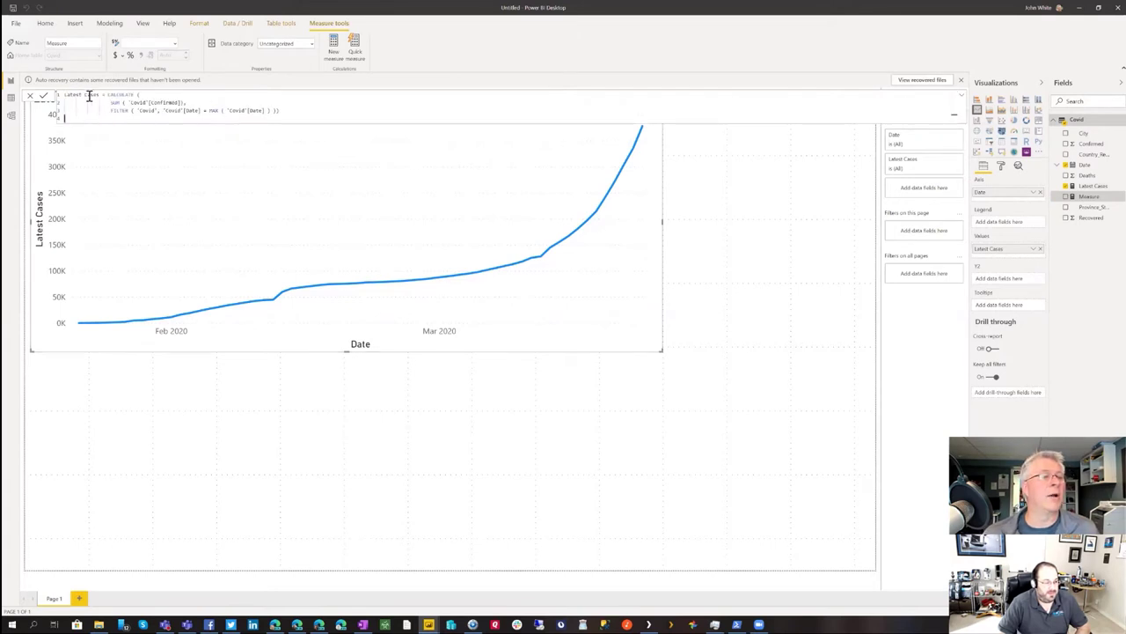
left_click_drag(85, 97, 101, 97)
type("Deaths")
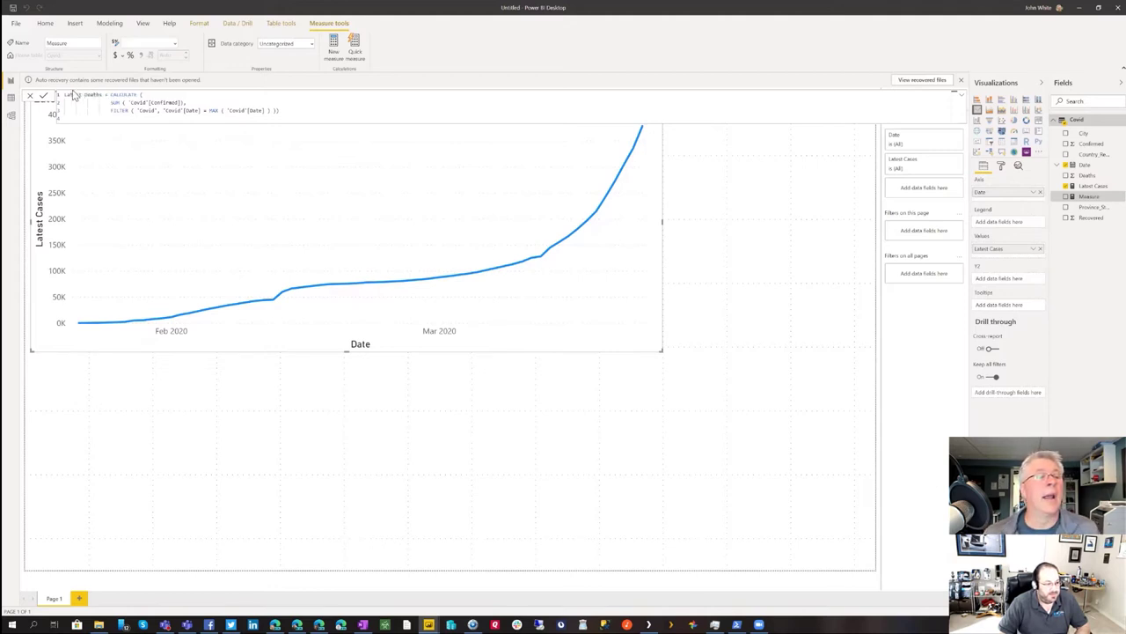
left_click_drag(151, 104, 180, 103)
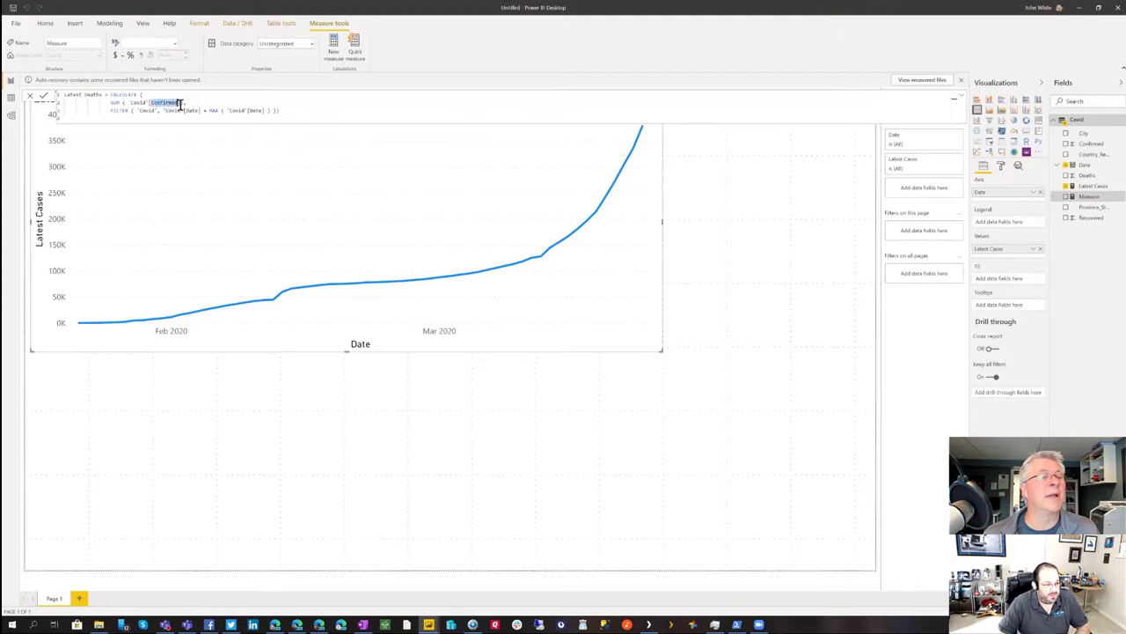
type("Deaths")
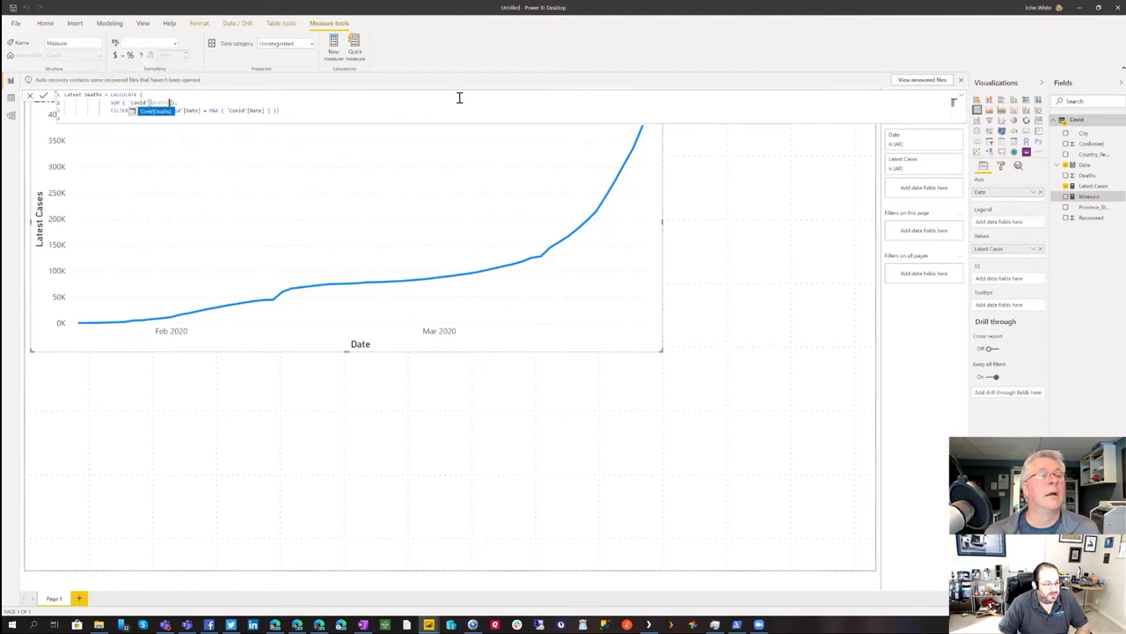
key("Tab")
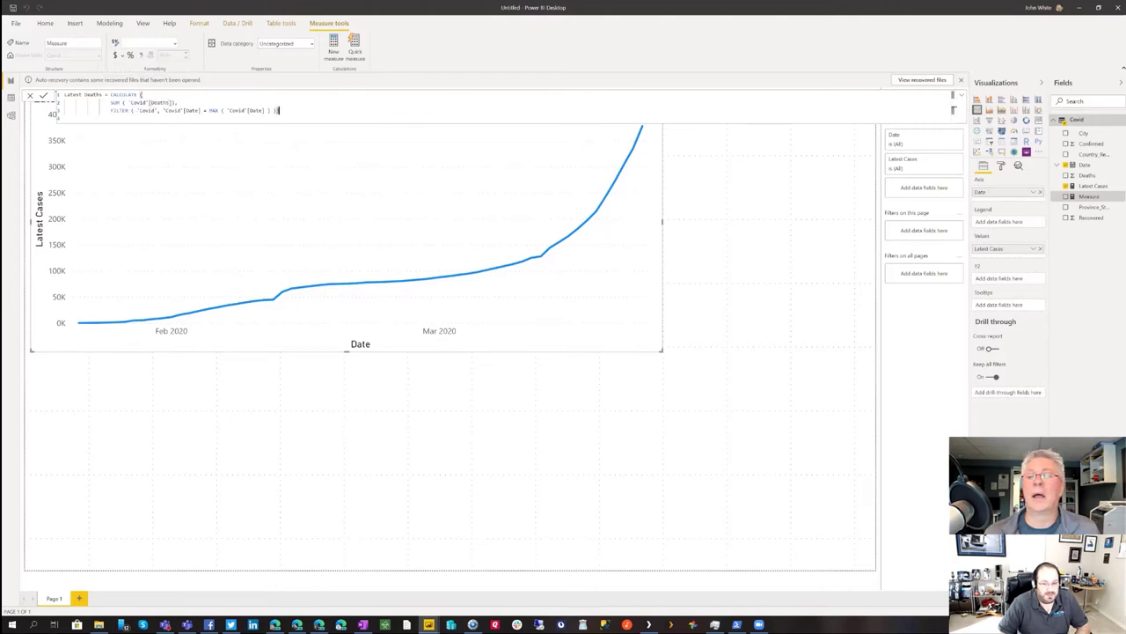
left_click(43, 95)
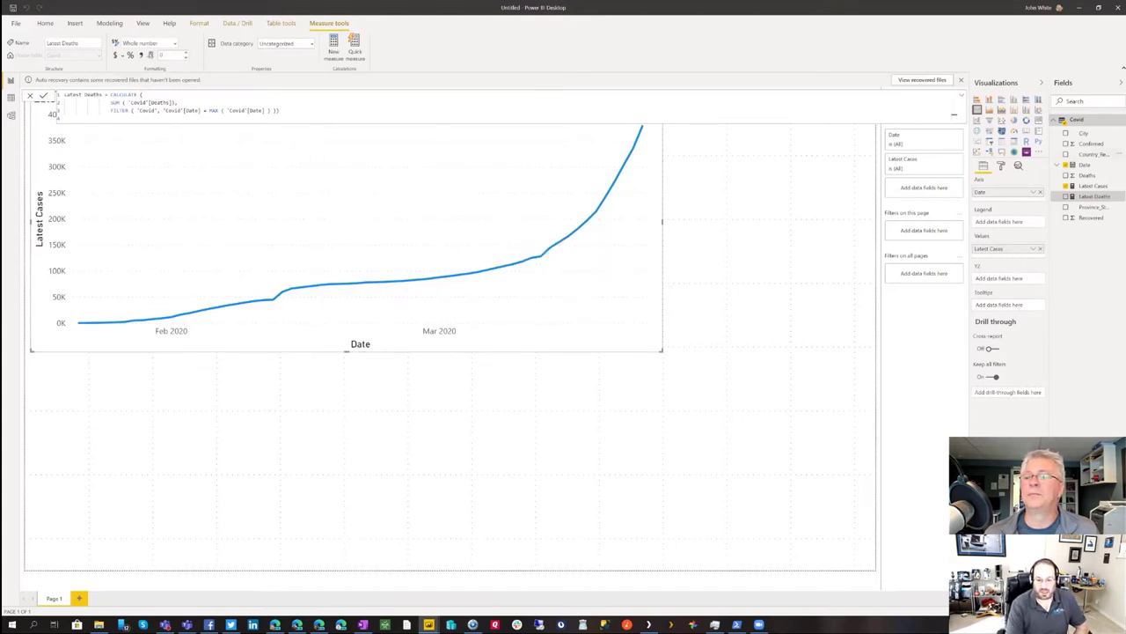
Create a Latest Recovered measure in the Covid table from the same copied formula, summing 'Covid'[Recovered] instead of Confirmed
right_click(1069, 121)
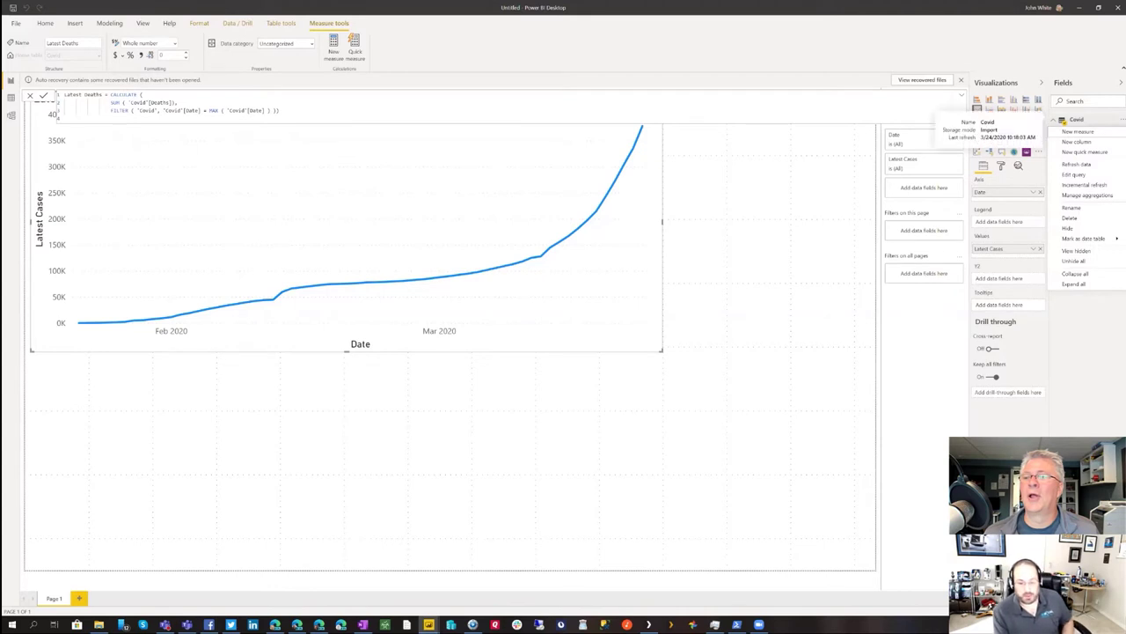
left_click(1078, 131)
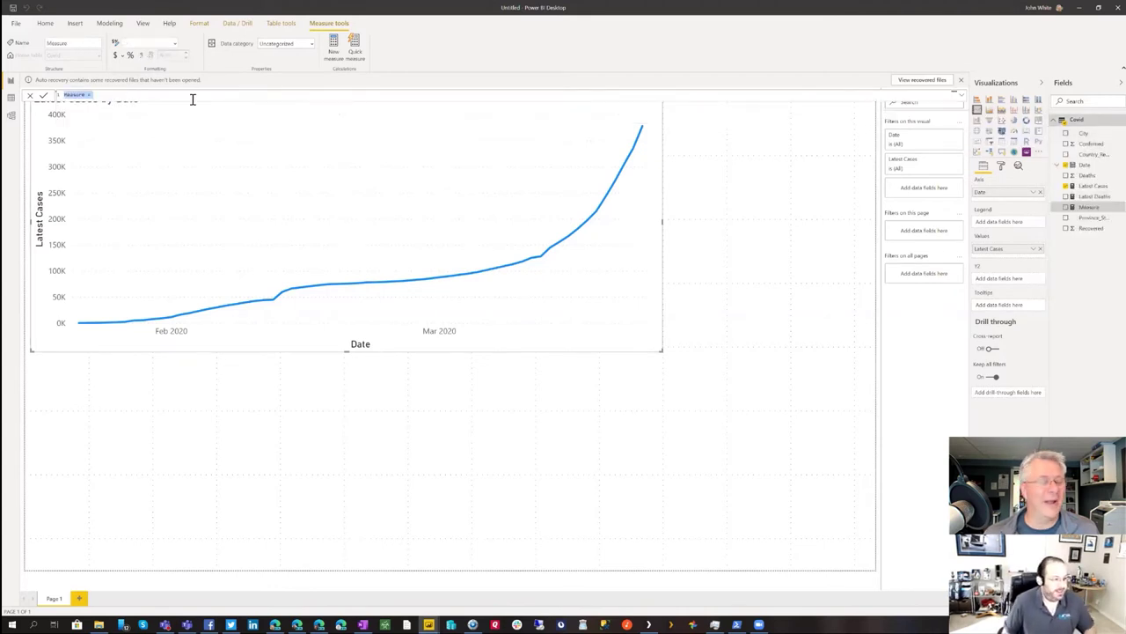
key("ctrl+v")
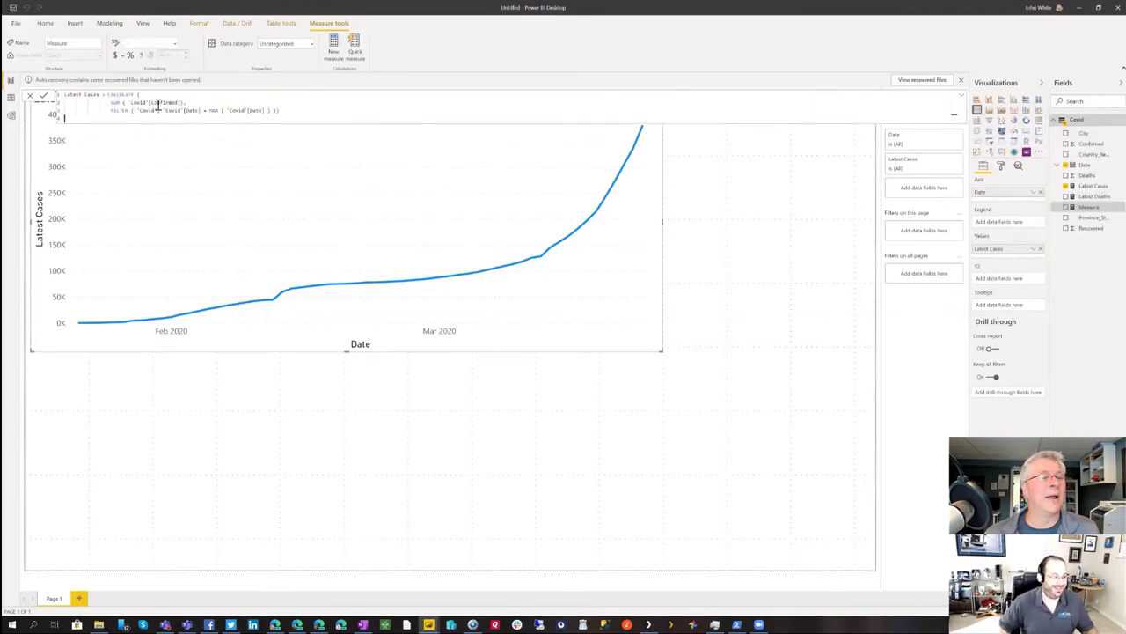
left_click_drag(151, 103, 178, 107)
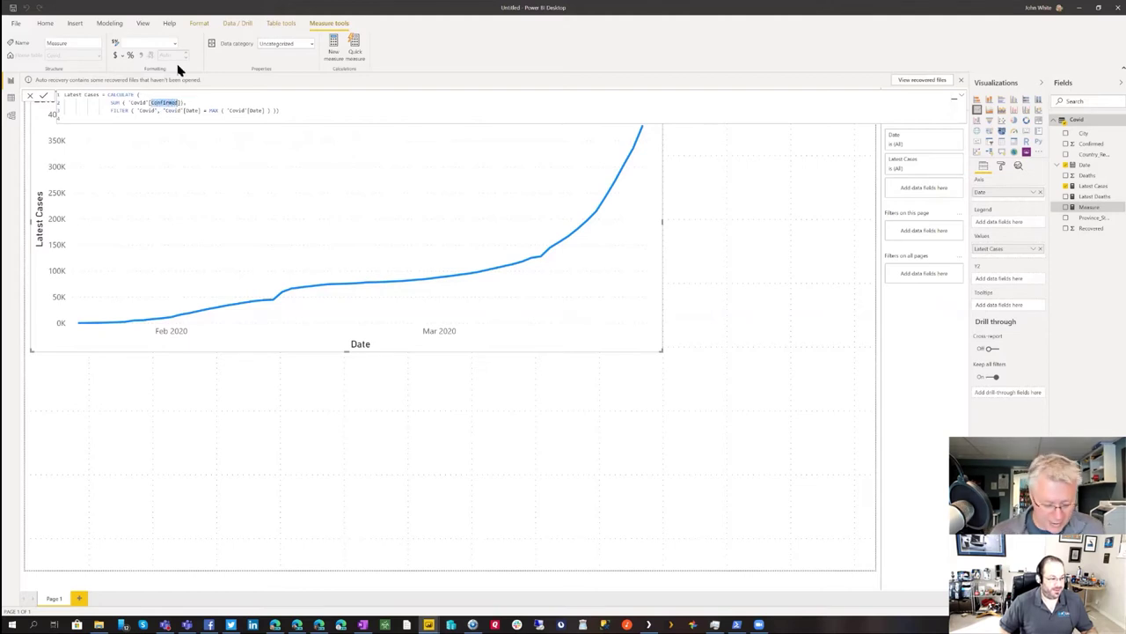
type("Recove")
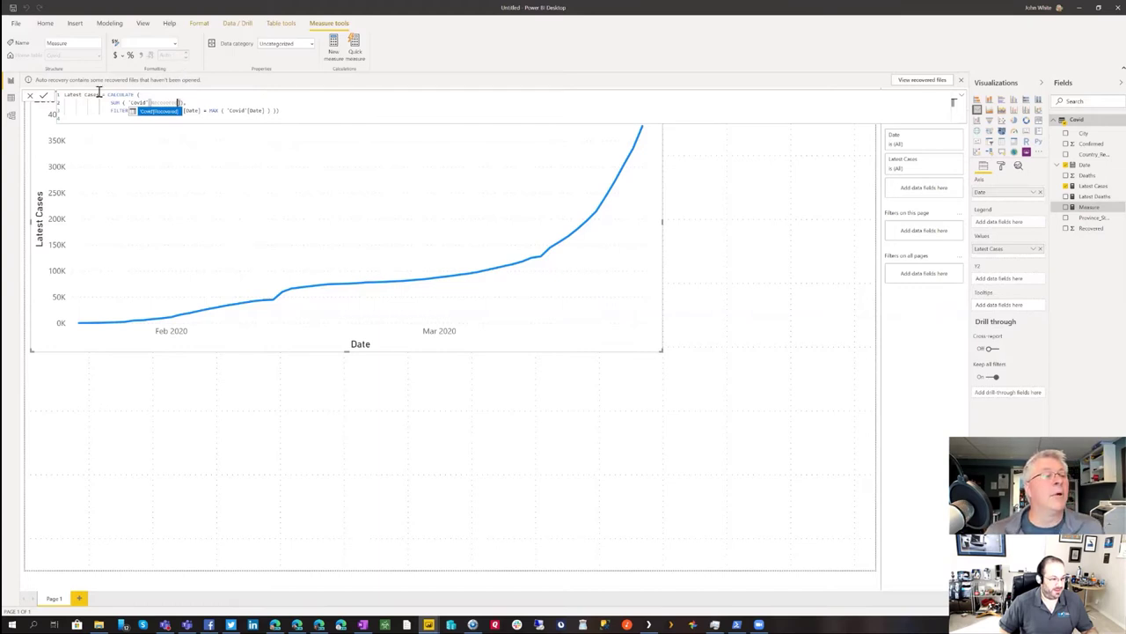
left_click_drag(86, 96, 100, 96)
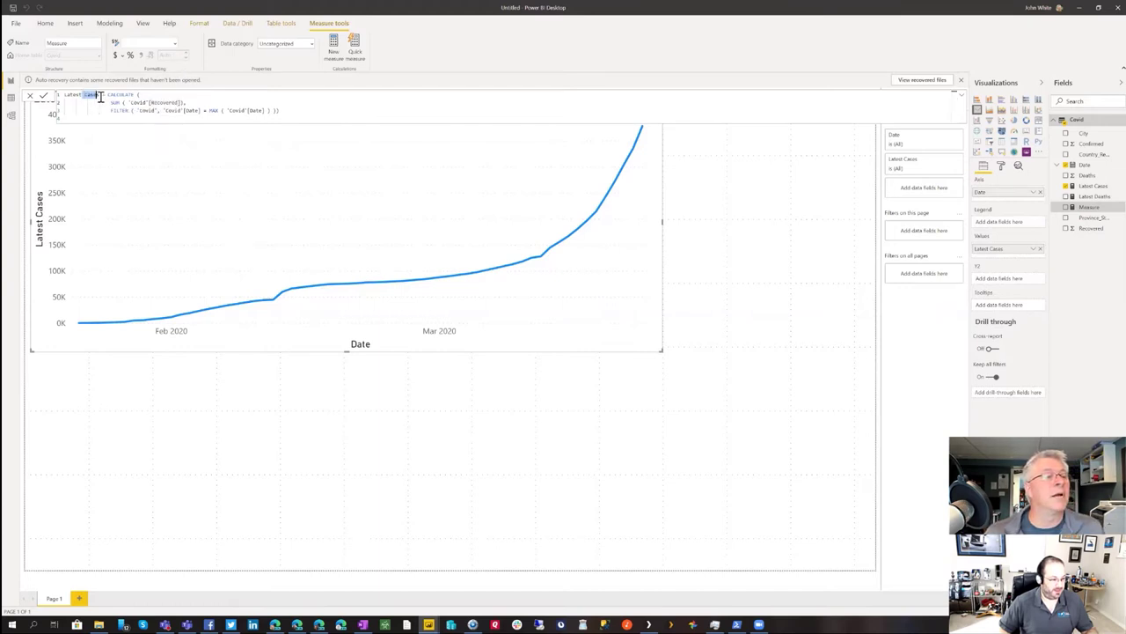
key("BackSpace")
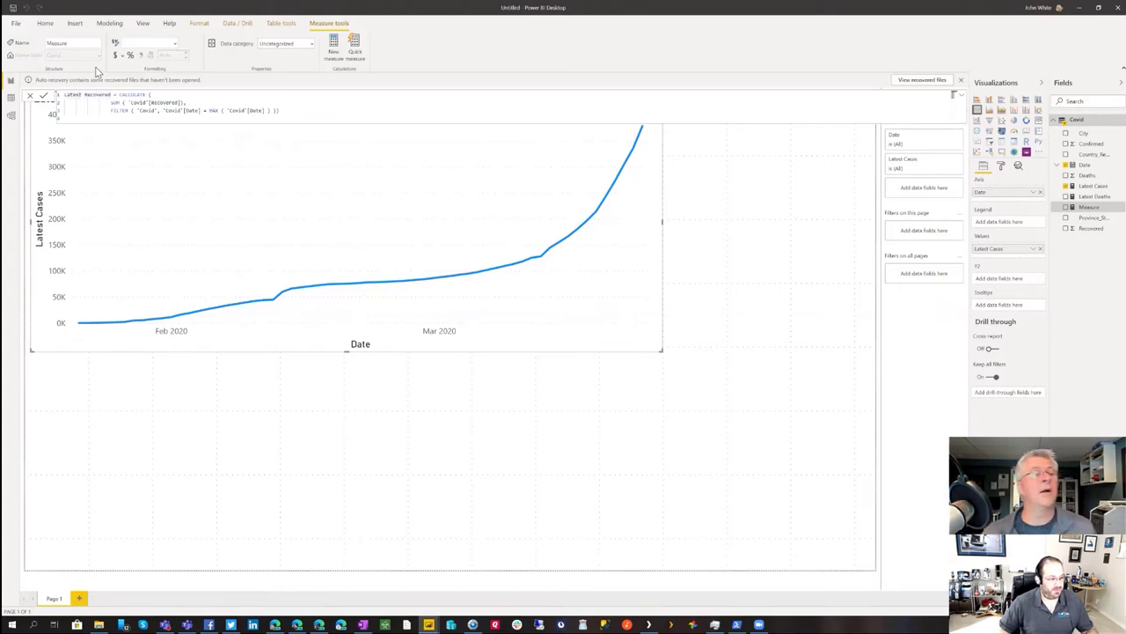
left_click(43, 95)
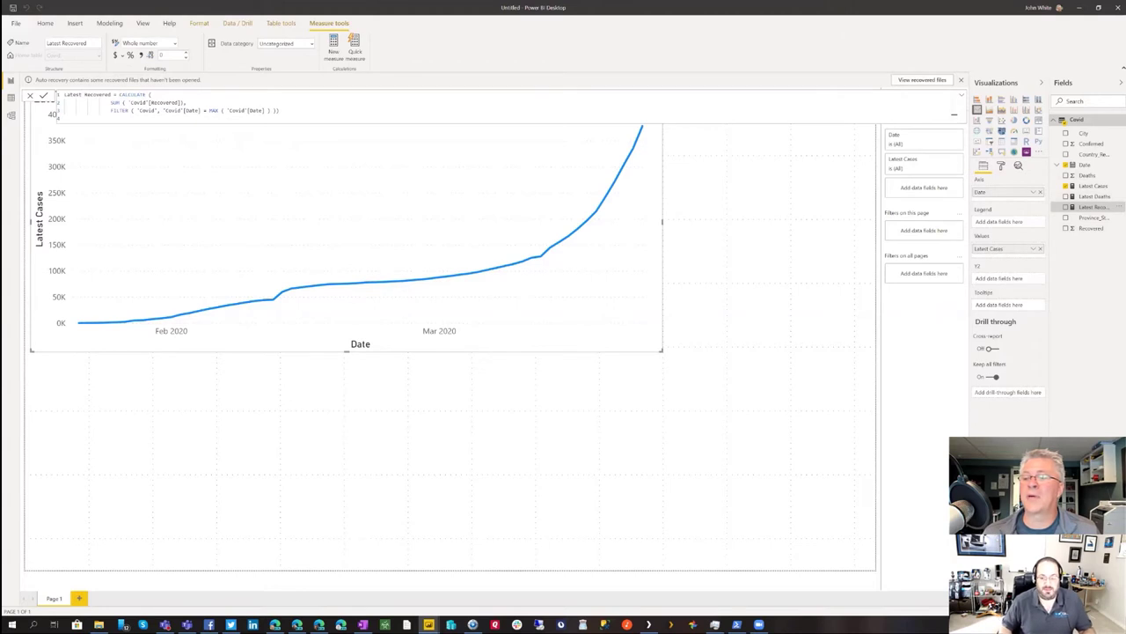
Add the Latest Recovered and Latest Deaths measures to the line chart's values, and dismiss the auto-recovery notice, removing the recovered files
left_click_drag(1094, 207, 1004, 268)
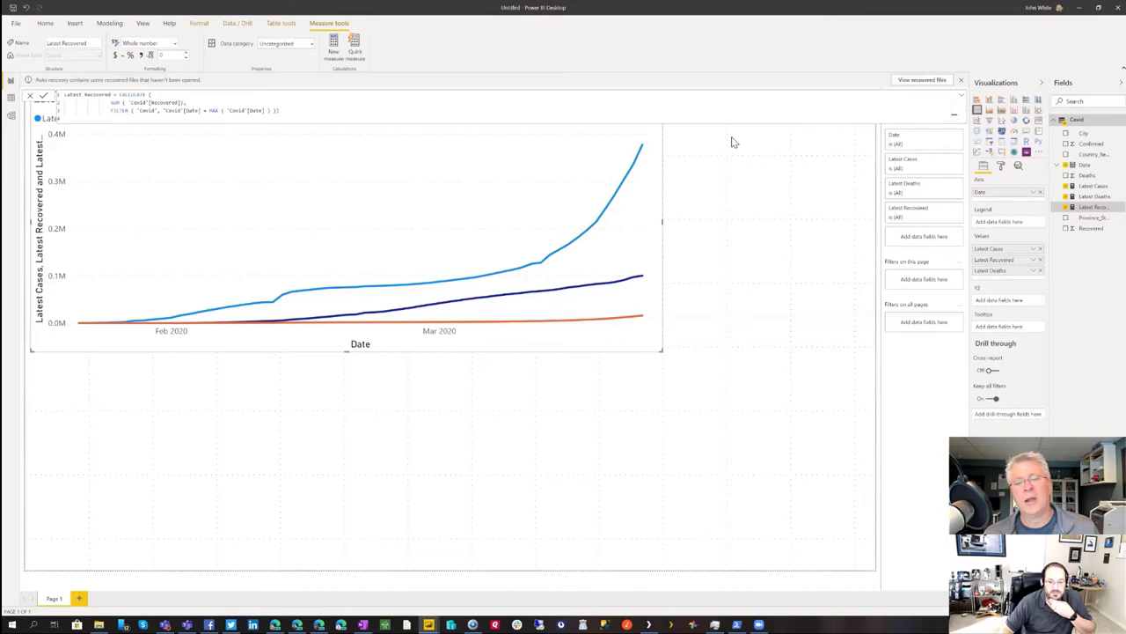
mouse_move(593, 233)
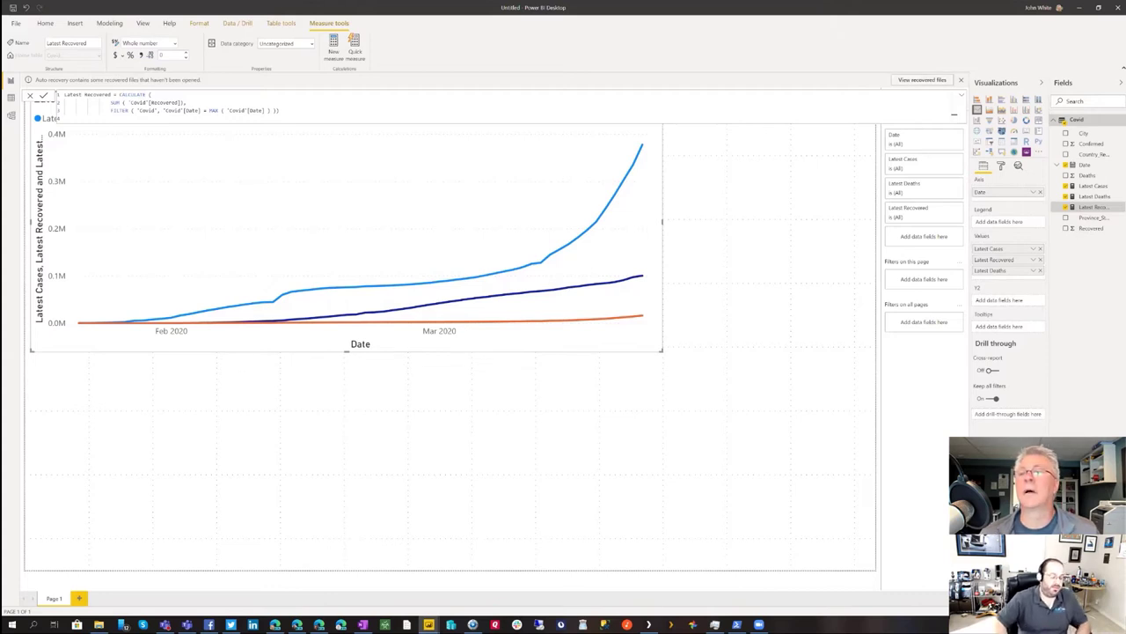
left_click(962, 79)
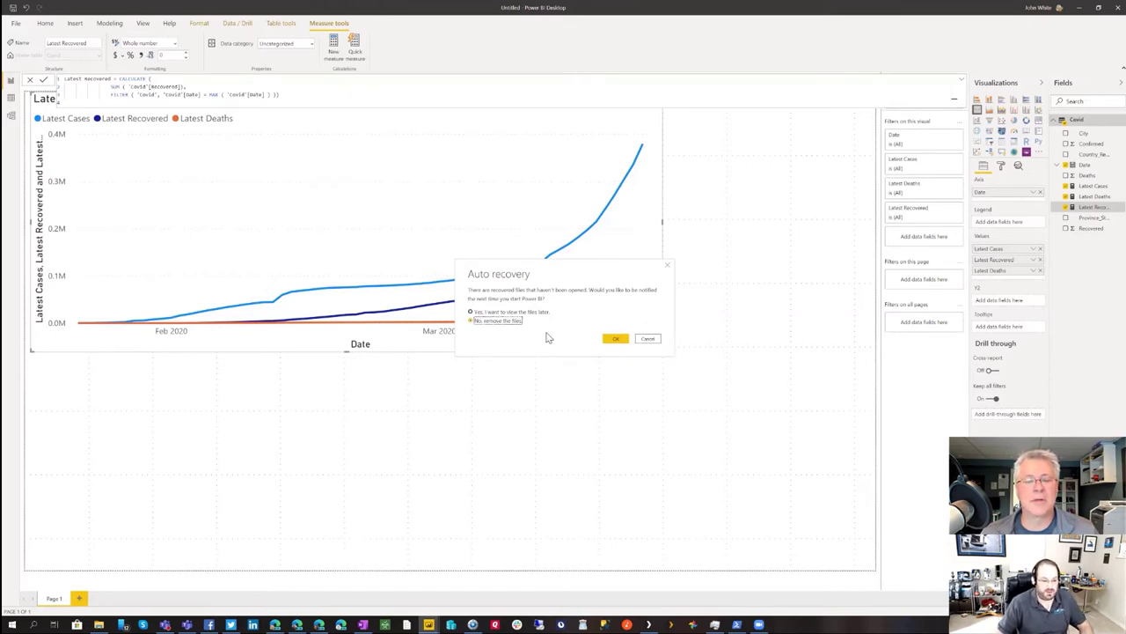
left_click(616, 338)
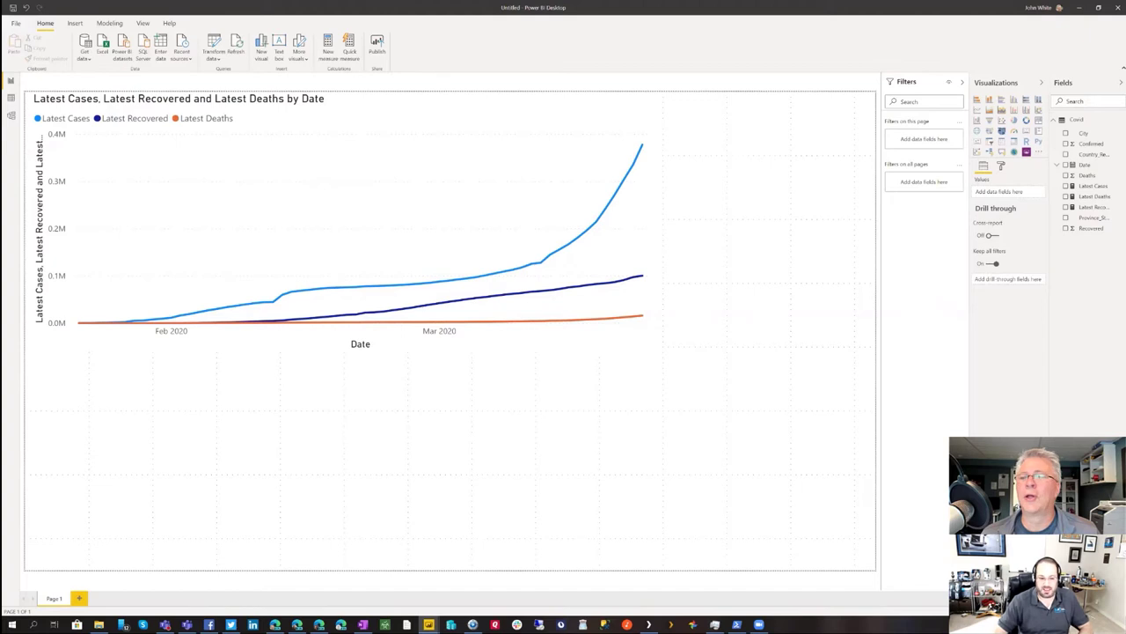
Recolor the chart's lines: Latest Deaths in red, Latest Cases in yellow, and Latest Recovered in a custom bright green
left_click(607, 109)
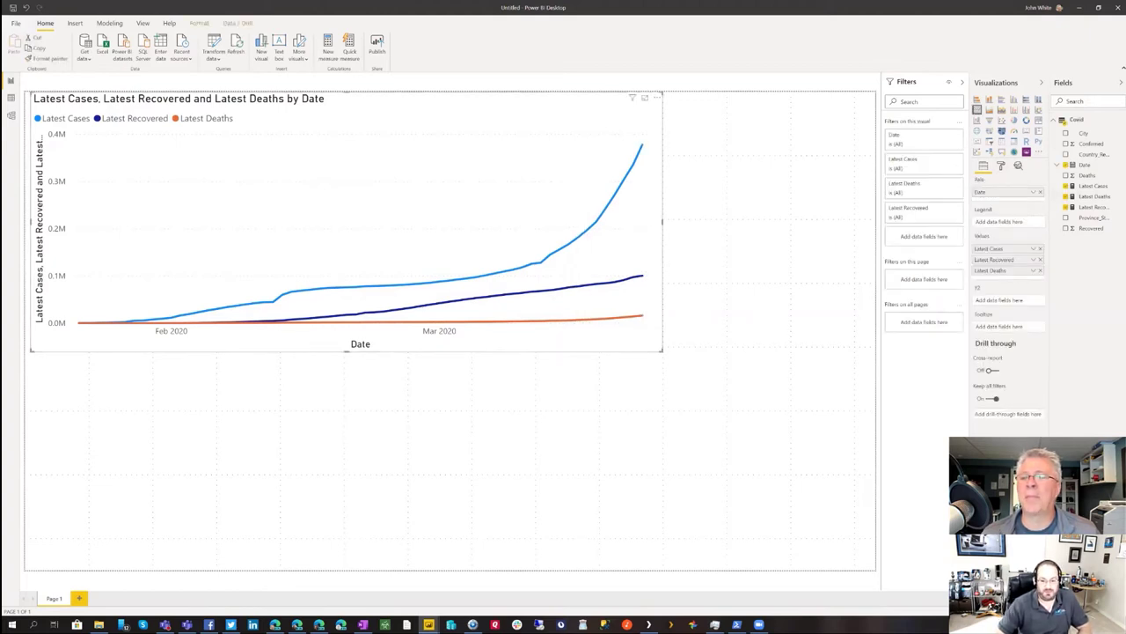
left_click(1001, 166)
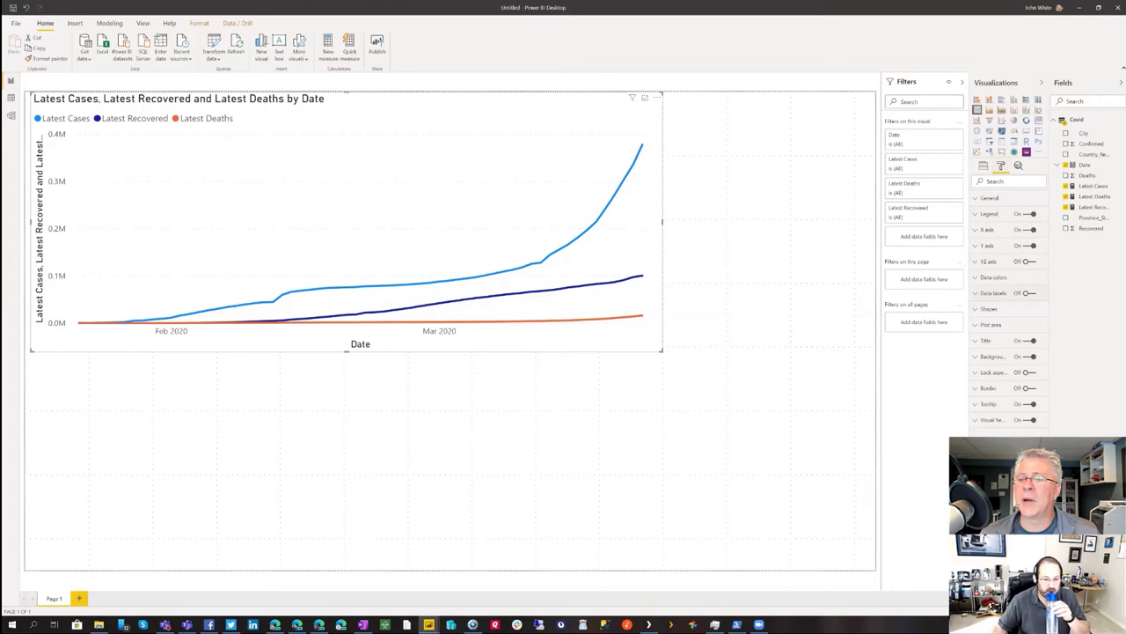
left_click(993, 278)
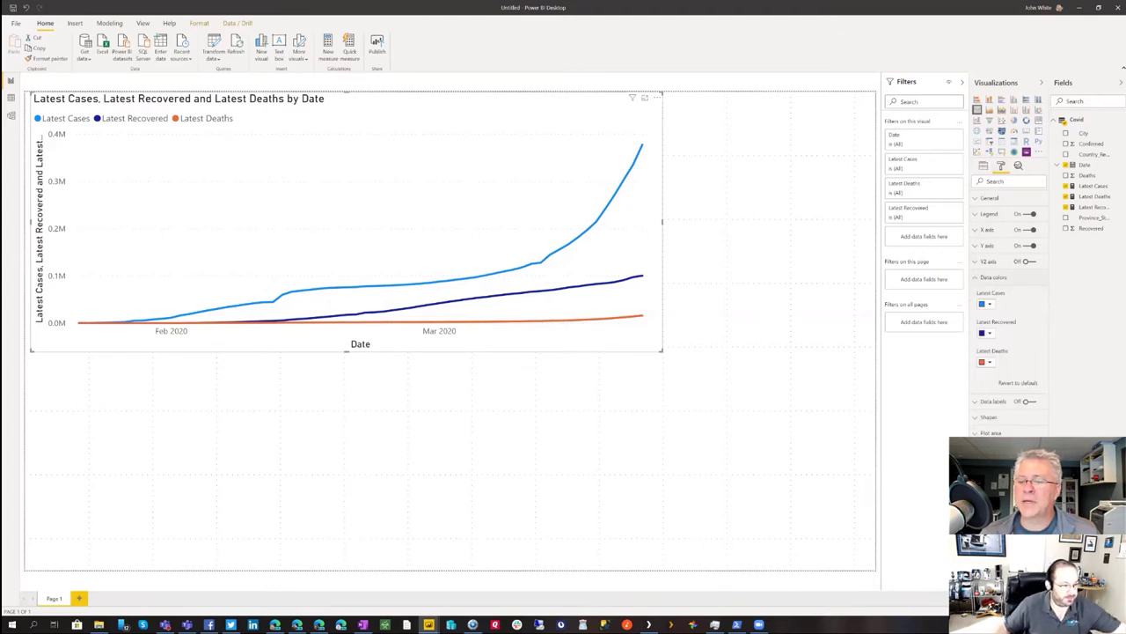
left_click(986, 362)
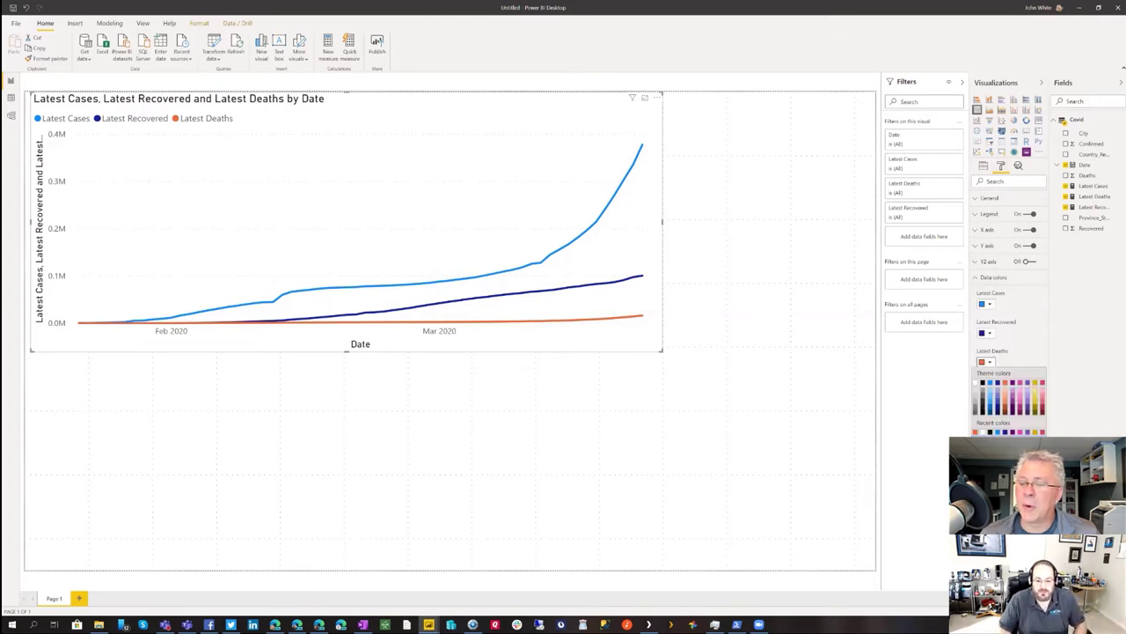
left_click(1041, 382)
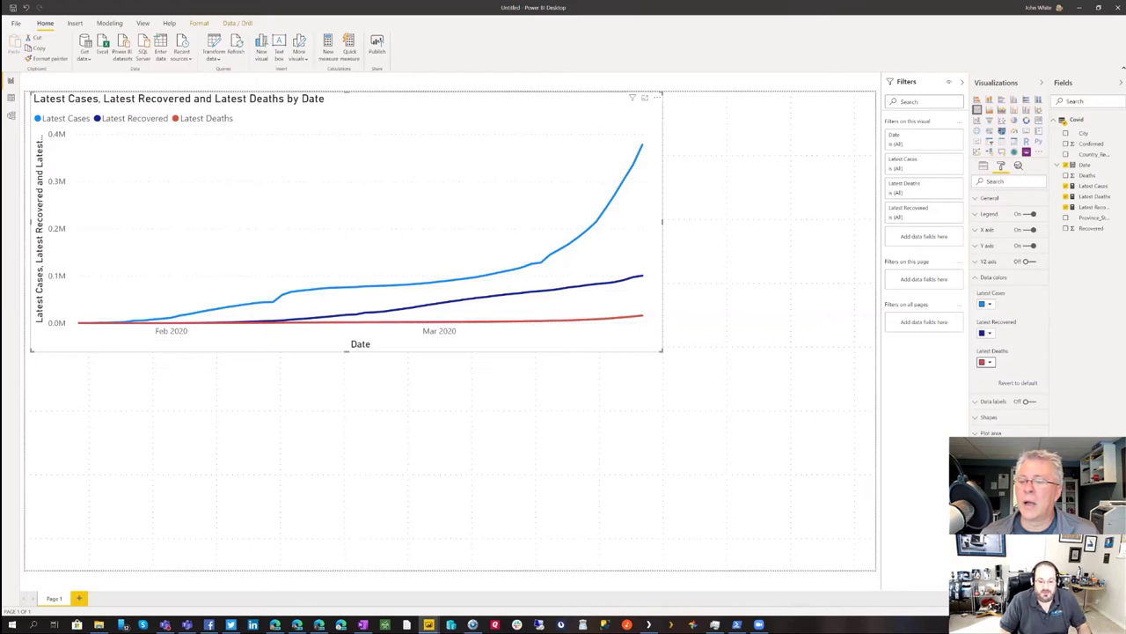
left_click(987, 303)
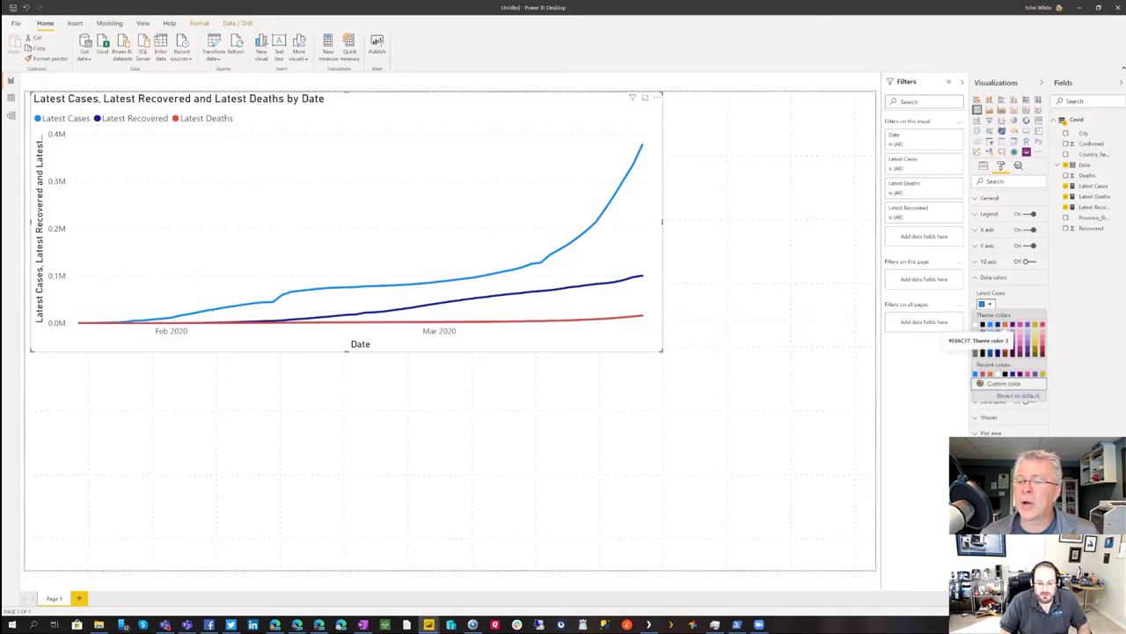
left_click(1042, 373)
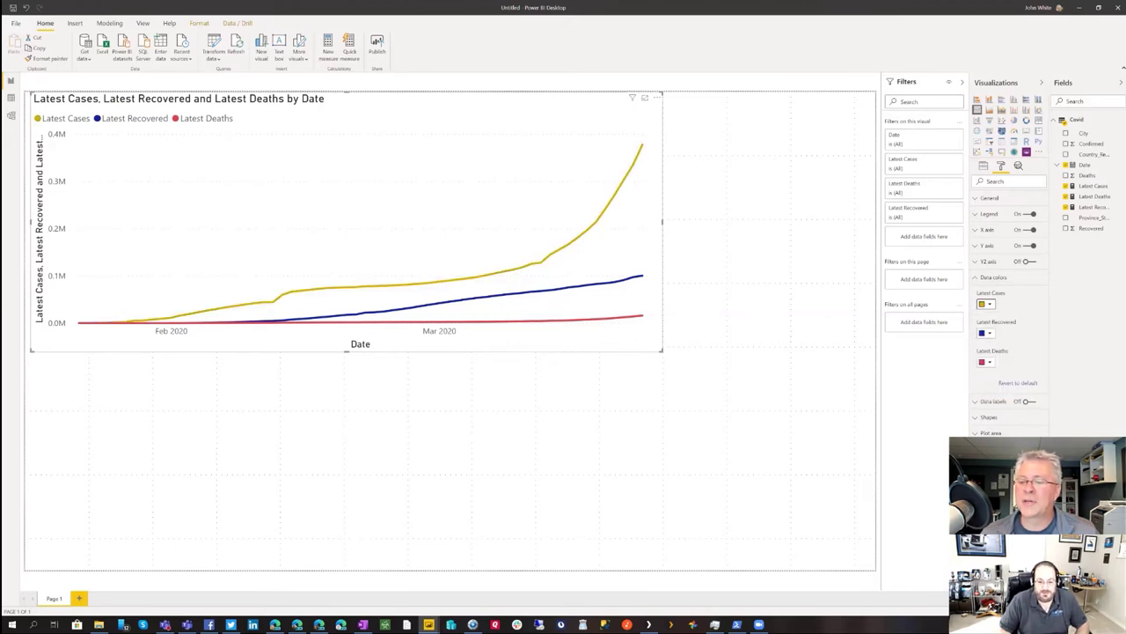
left_click(987, 333)
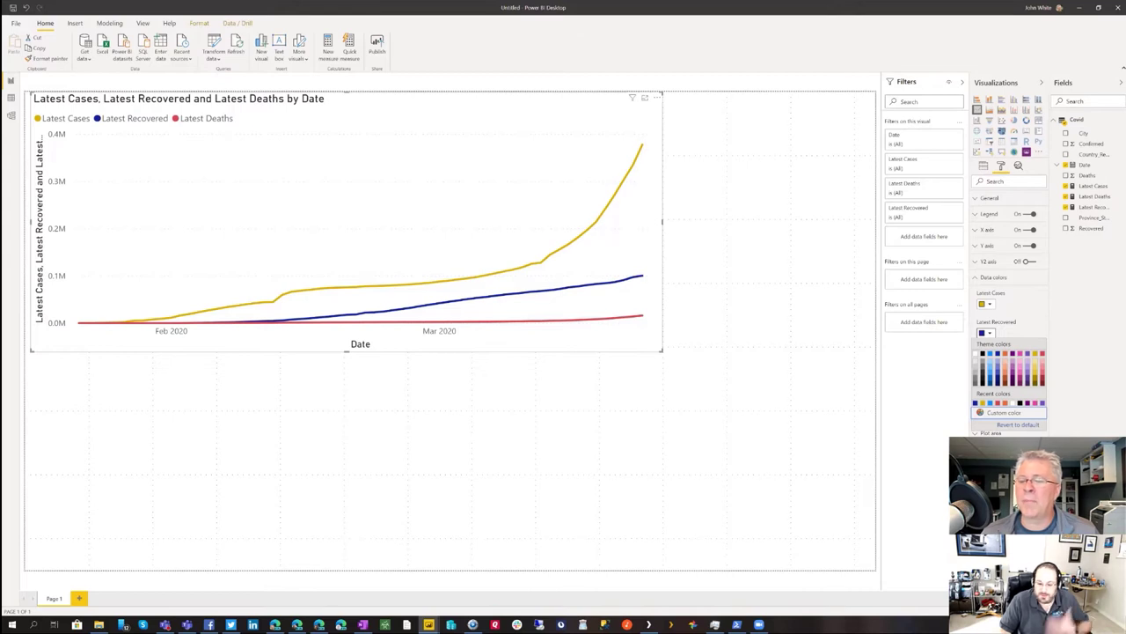
left_click(1003, 413)
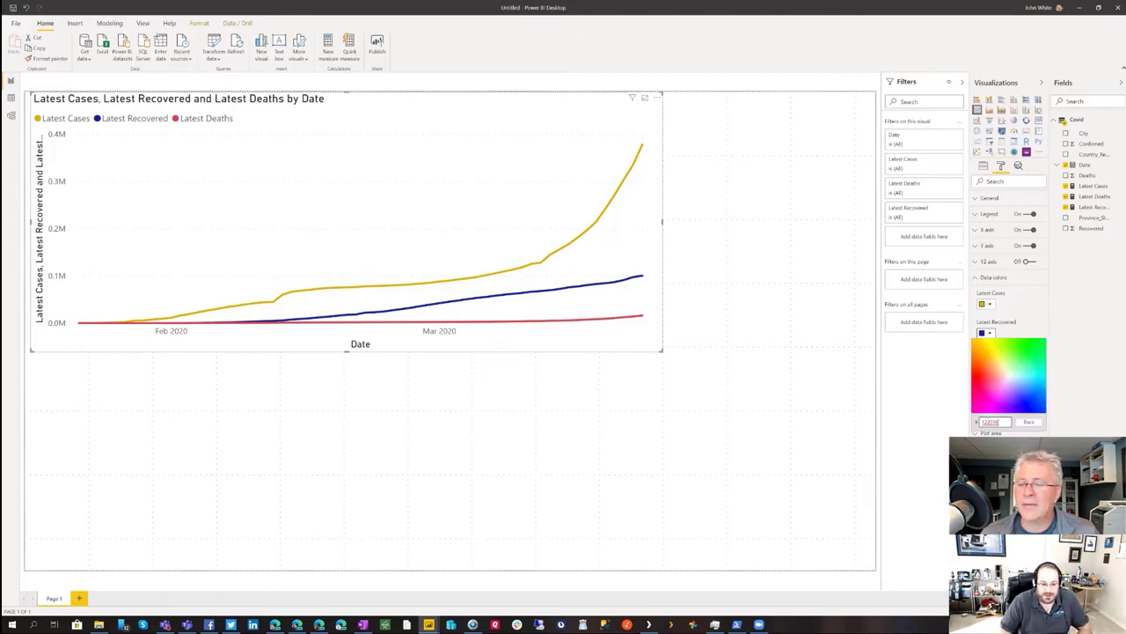
left_click(1006, 348)
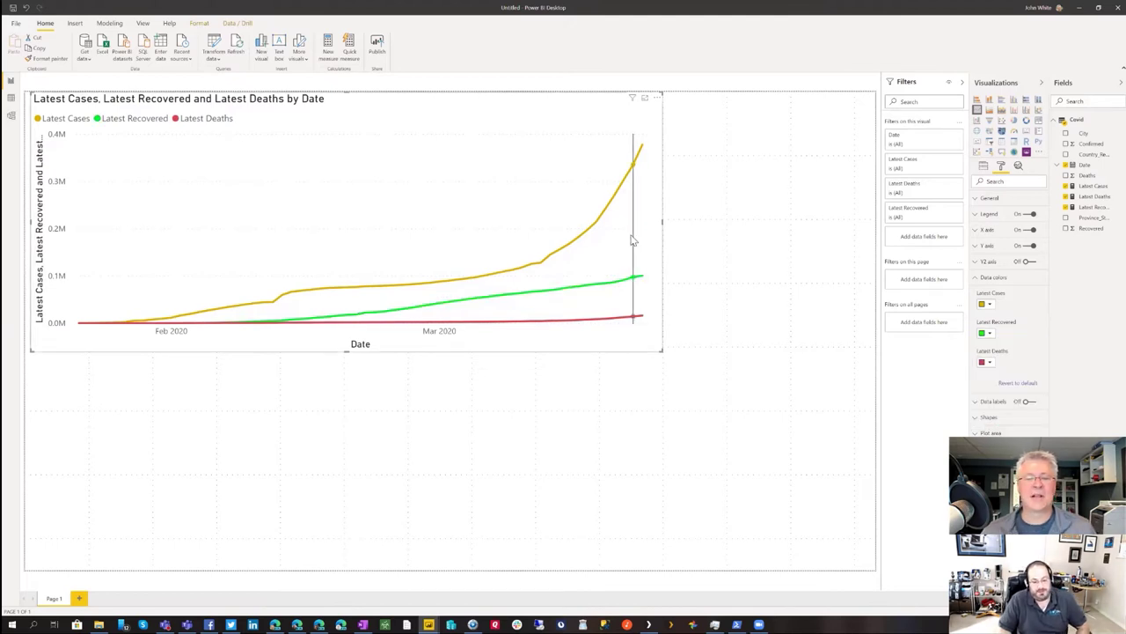
Plot Latest Deaths on the line chart's secondary Y axis and show that axis's title
mouse_move(621, 157)
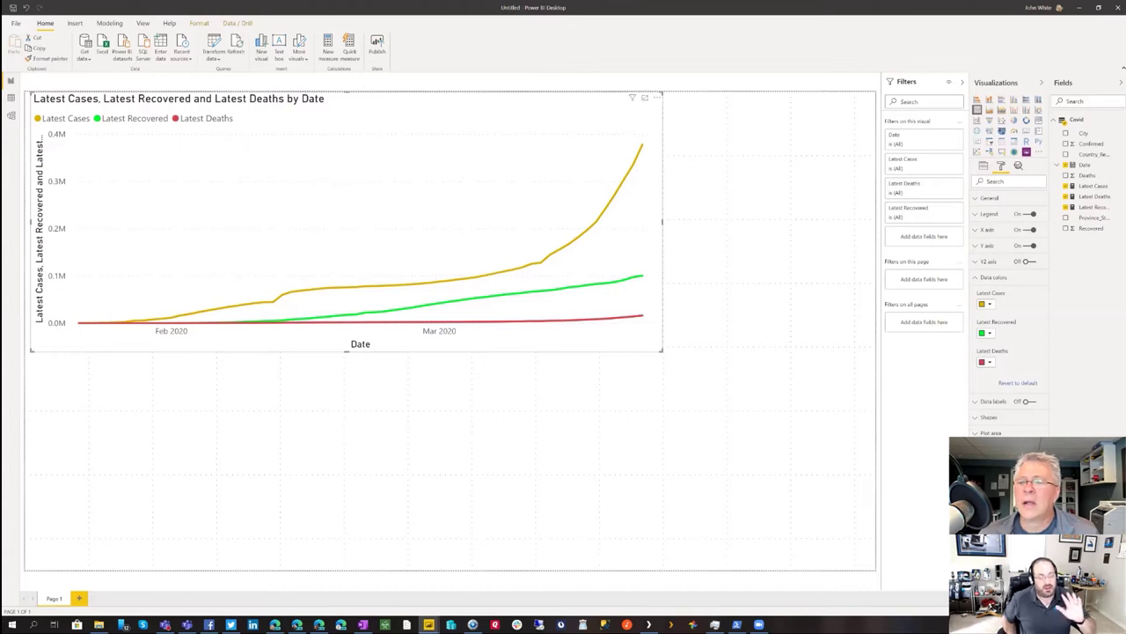
left_click(984, 166)
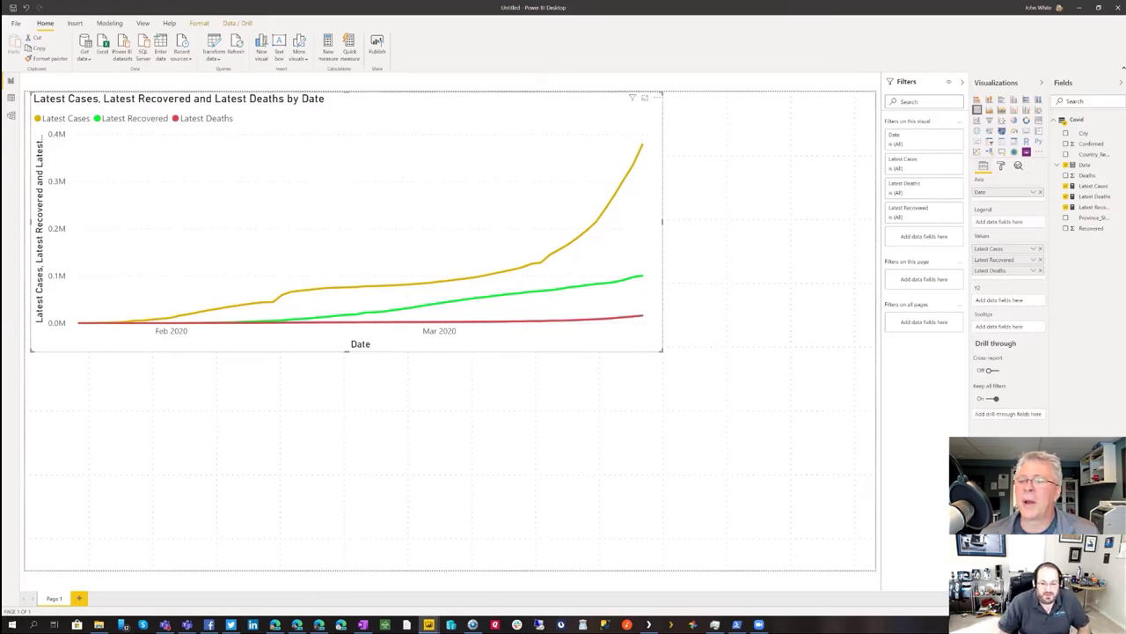
left_click_drag(992, 270, 1002, 300)
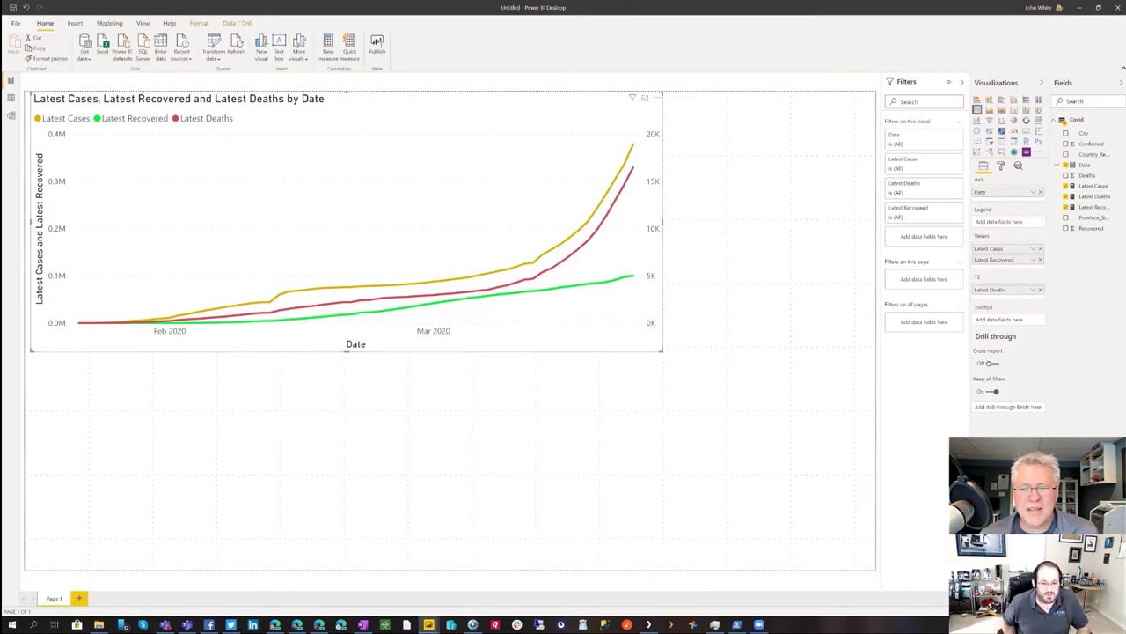
left_click(1000, 166)
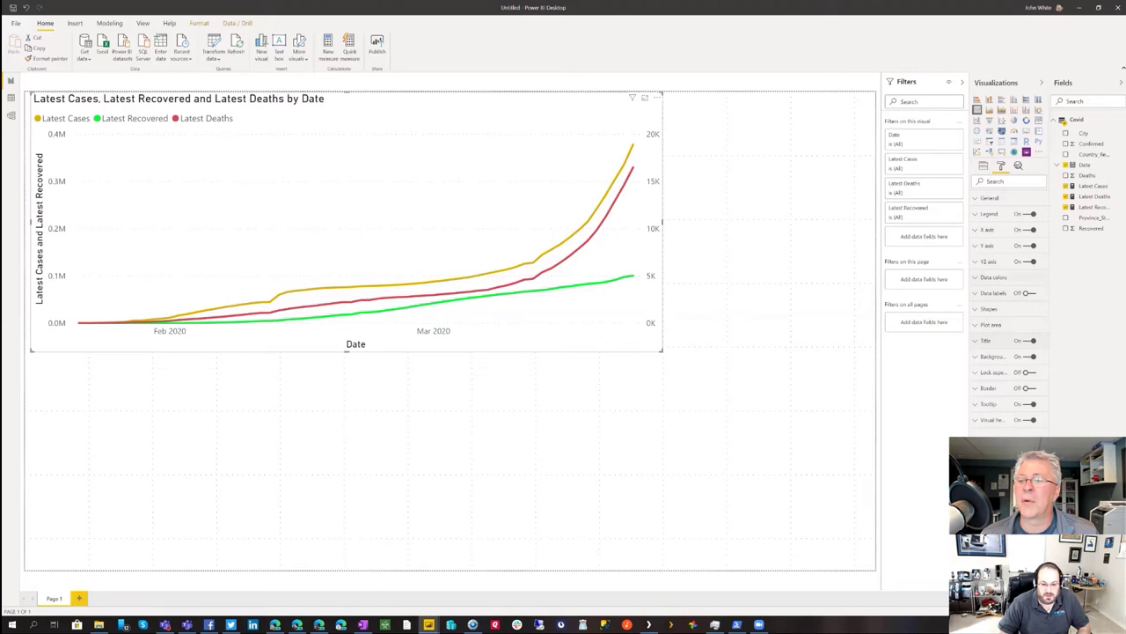
left_click(989, 262)
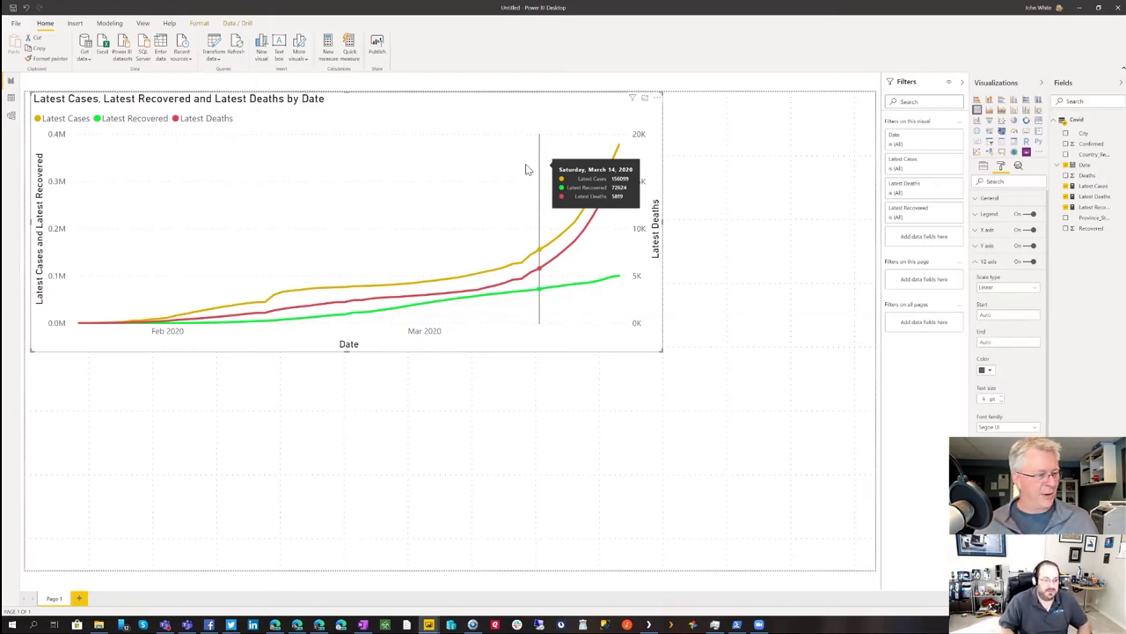
Adjust the line chart's bottom edge so the chart is slightly shorter
left_click_drag(347, 352, 346, 361)
left_click(347, 368)
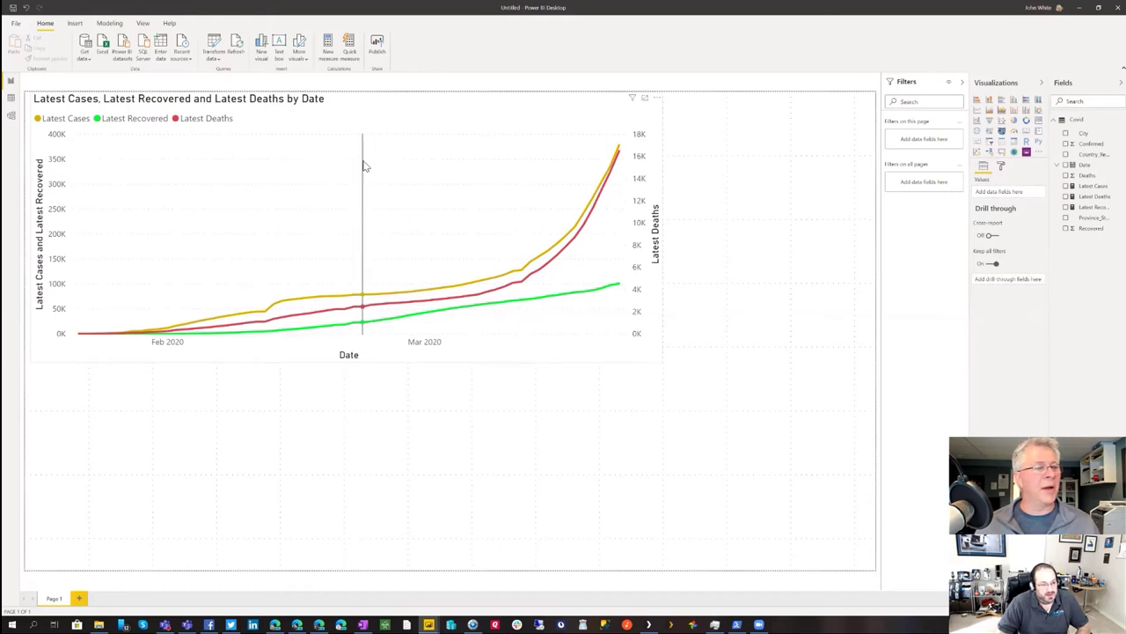
left_click(371, 357)
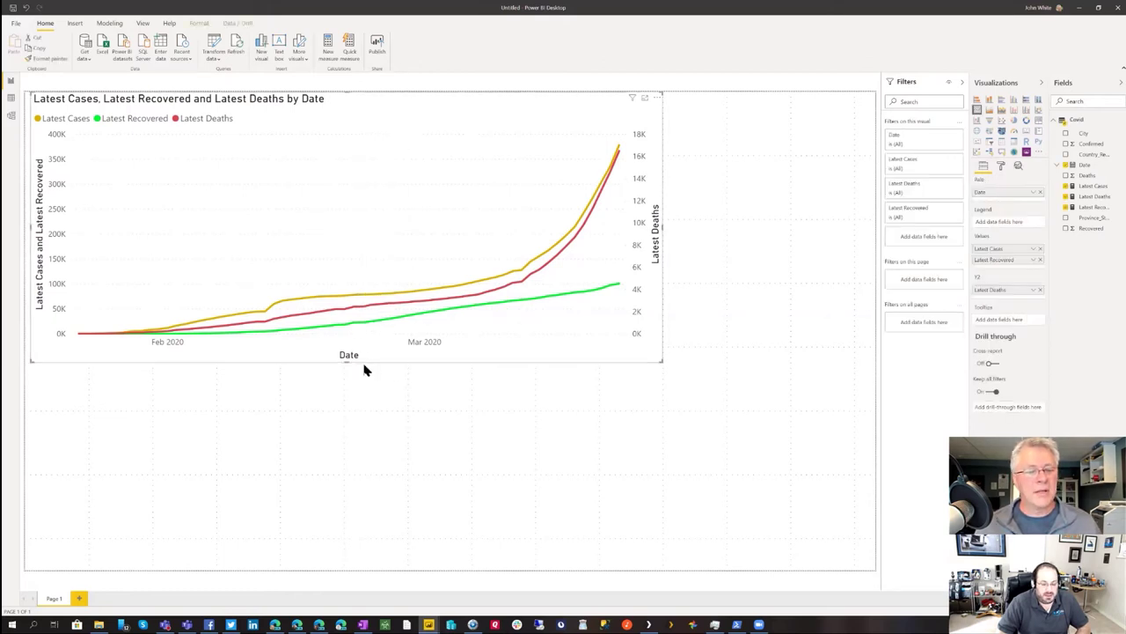
left_click_drag(348, 365, 353, 343)
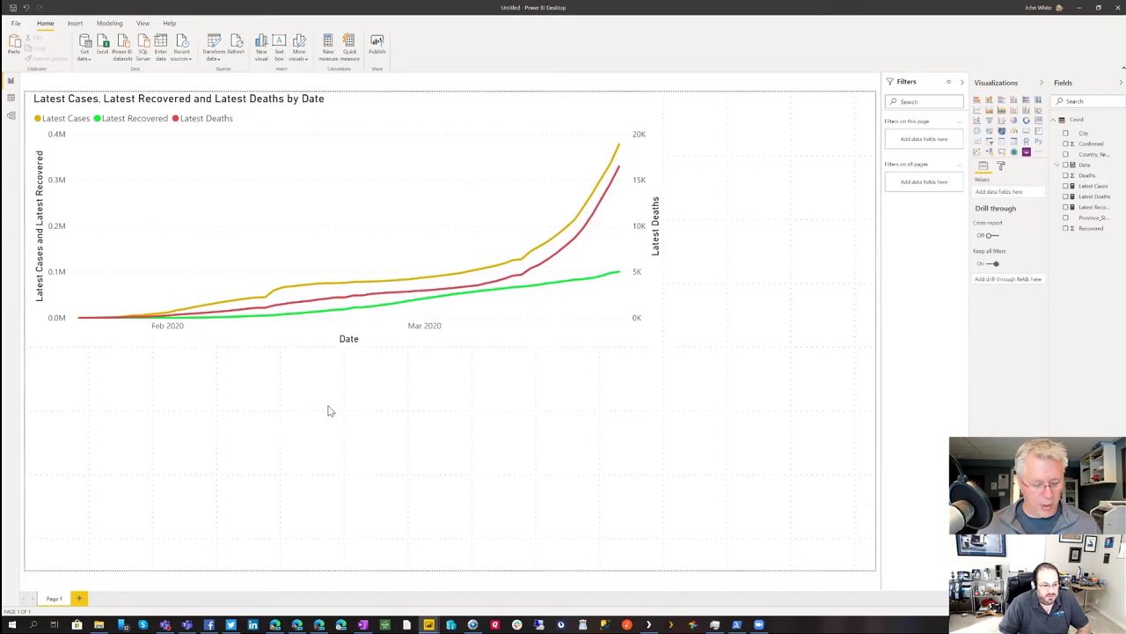
Paste a copy of the line chart and place it in the page's lower half, below the original
key("Right")
key("Down")
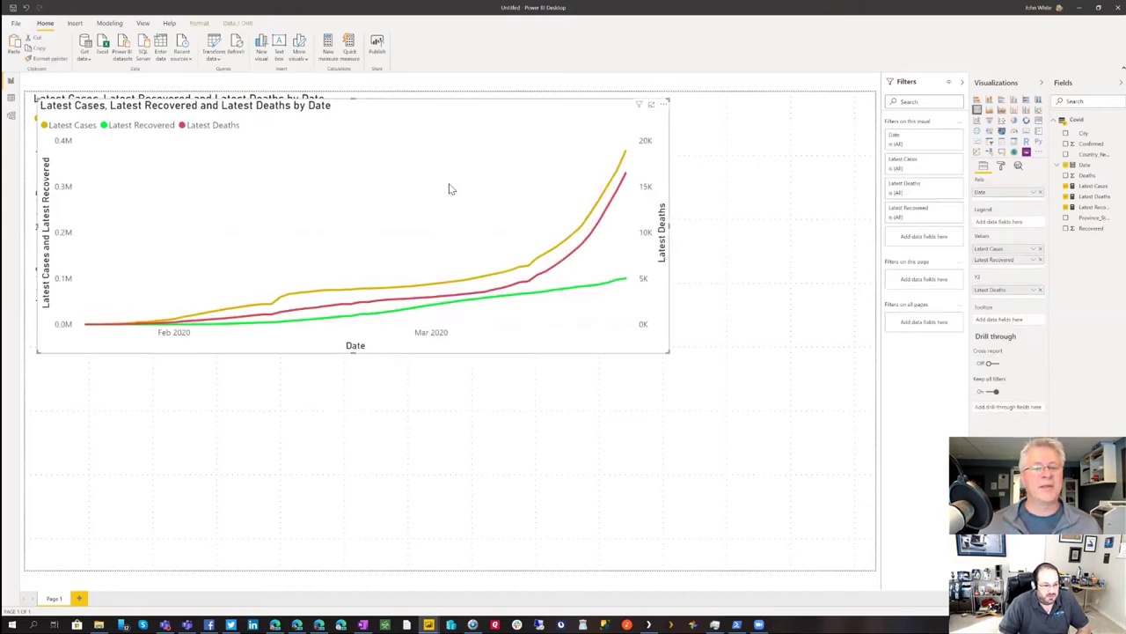
left_click_drag(447, 185, 449, 402)
key("Left")
key("Left")
key("Left")
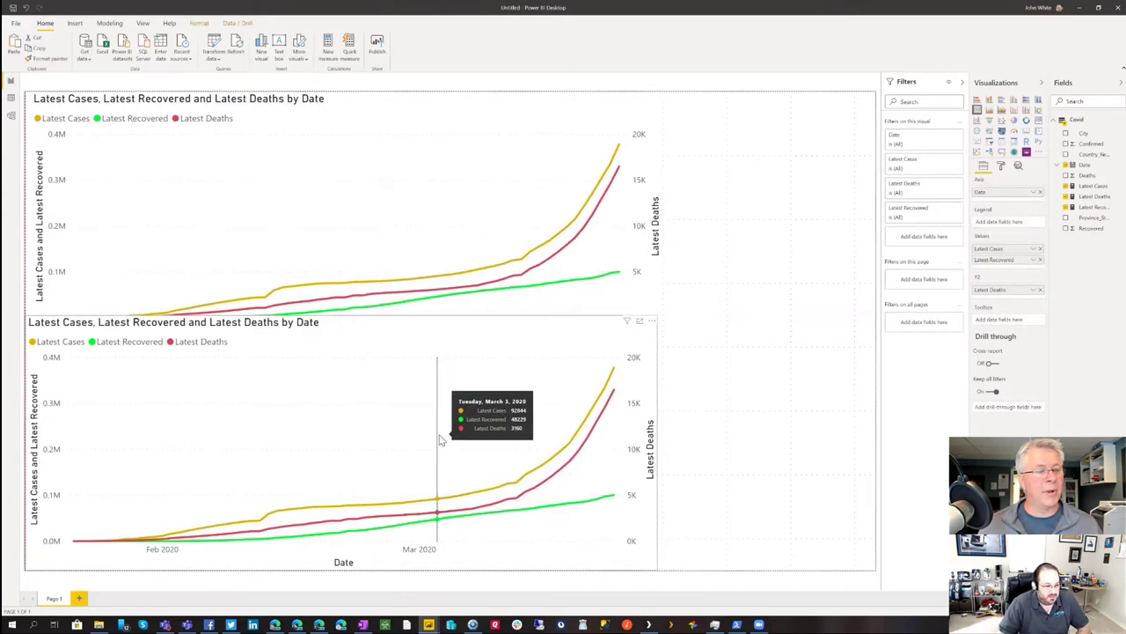
Reduce the heights of both line charts so that the copy no longer overlaps the original
left_click(419, 152)
left_click(349, 359)
left_click_drag(342, 318, 345, 346)
left_click(347, 356)
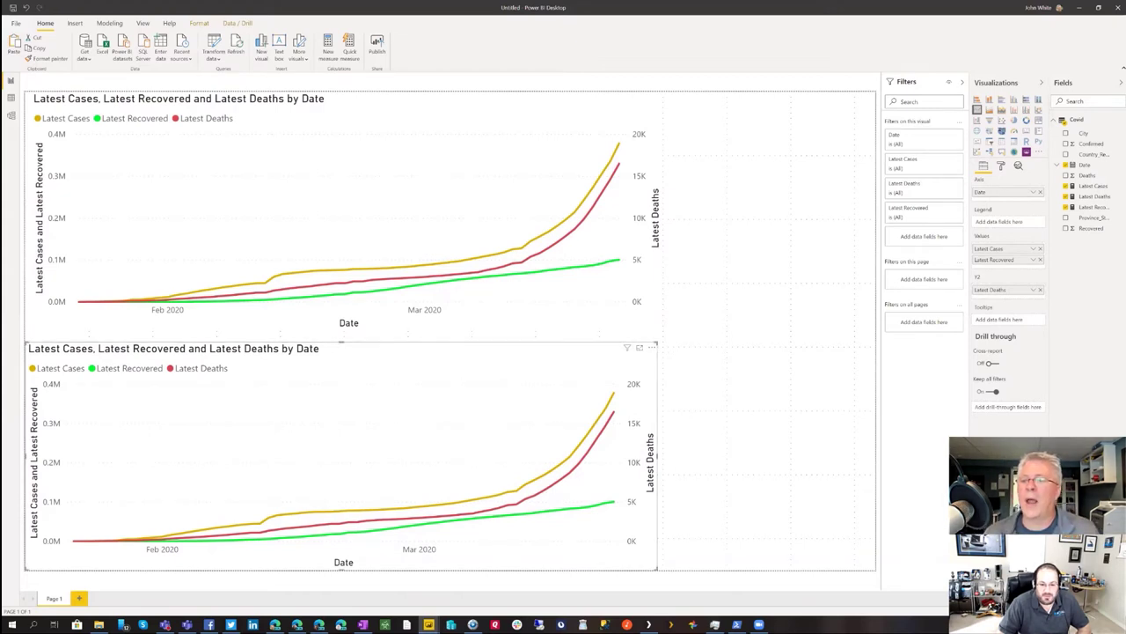
Turn the copied chart into a stacked area chart of Latest Cases only, with Country_Region as its legend
left_click(1040, 289)
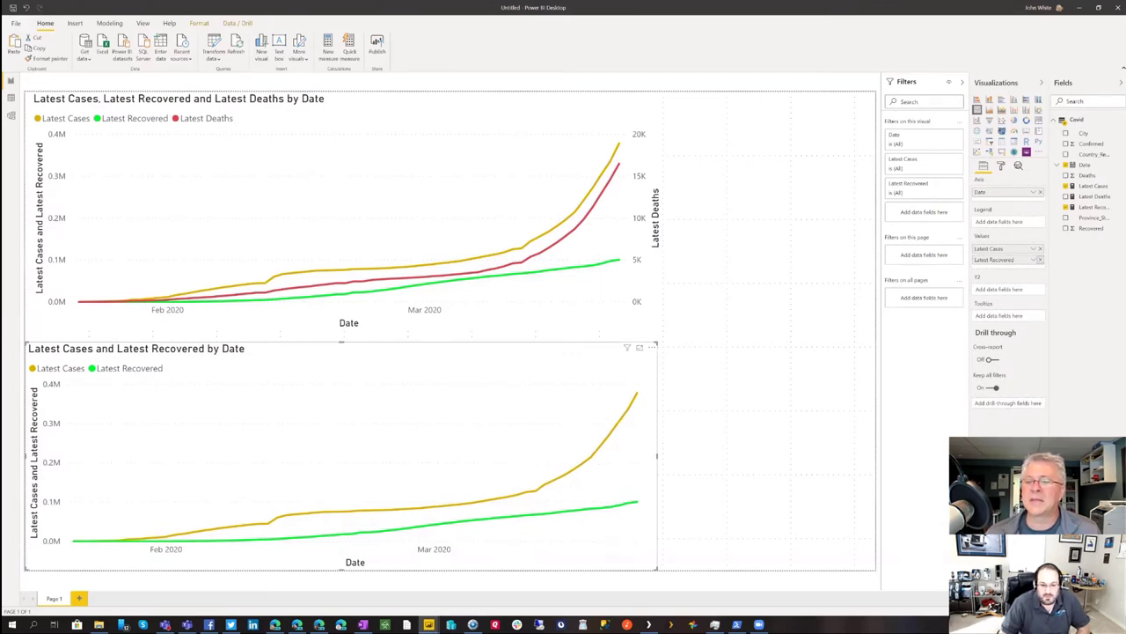
left_click(1041, 260)
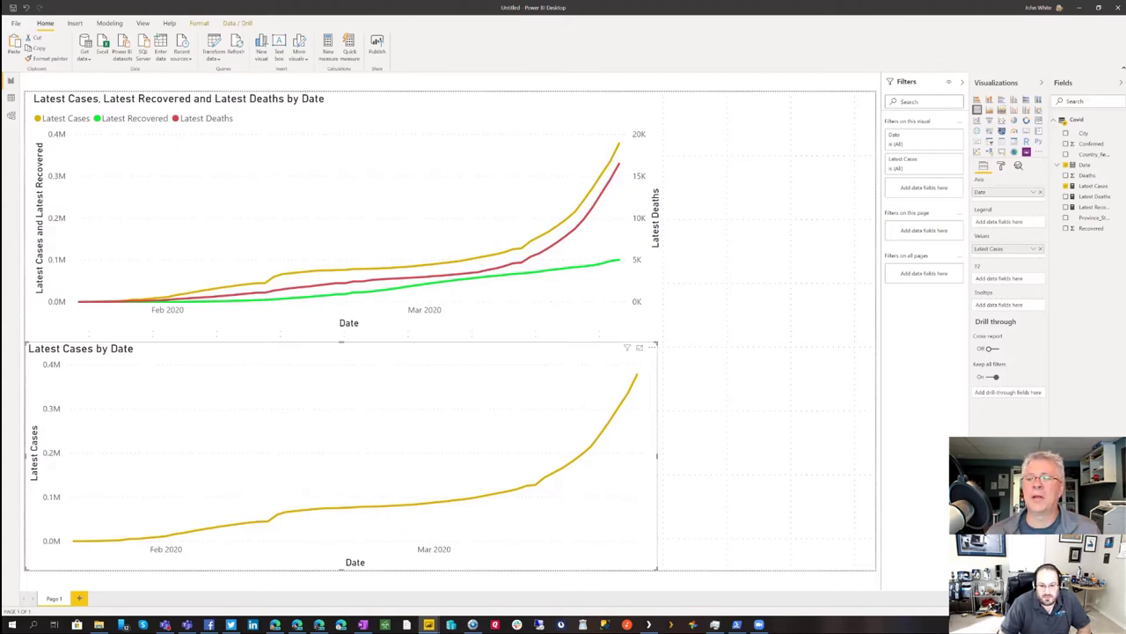
left_click(1001, 110)
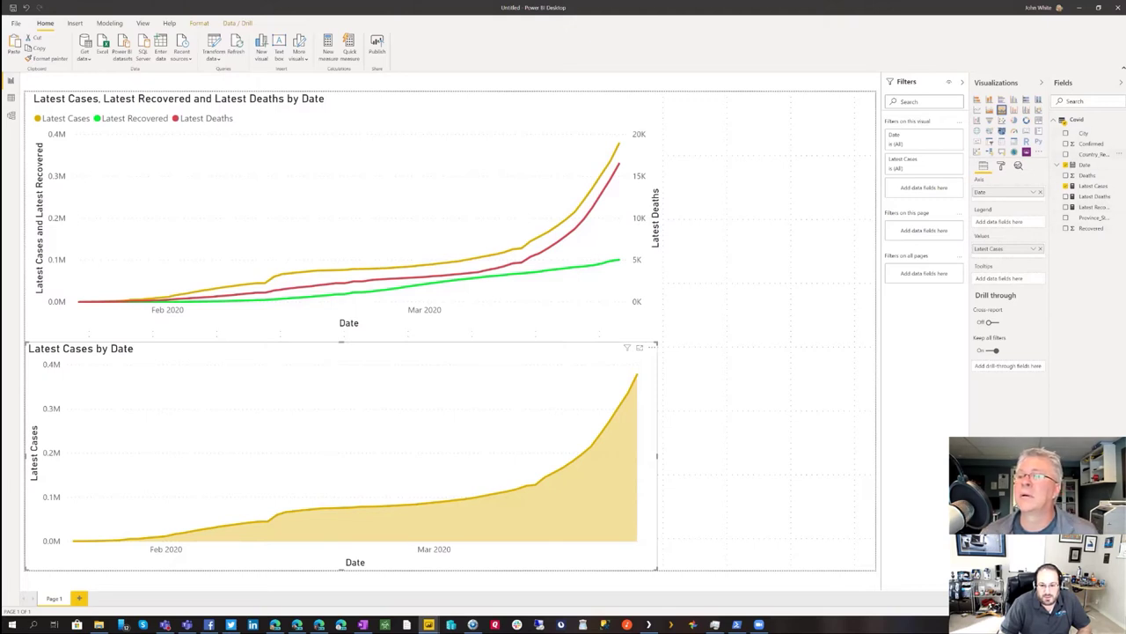
left_click_drag(991, 213, 996, 218)
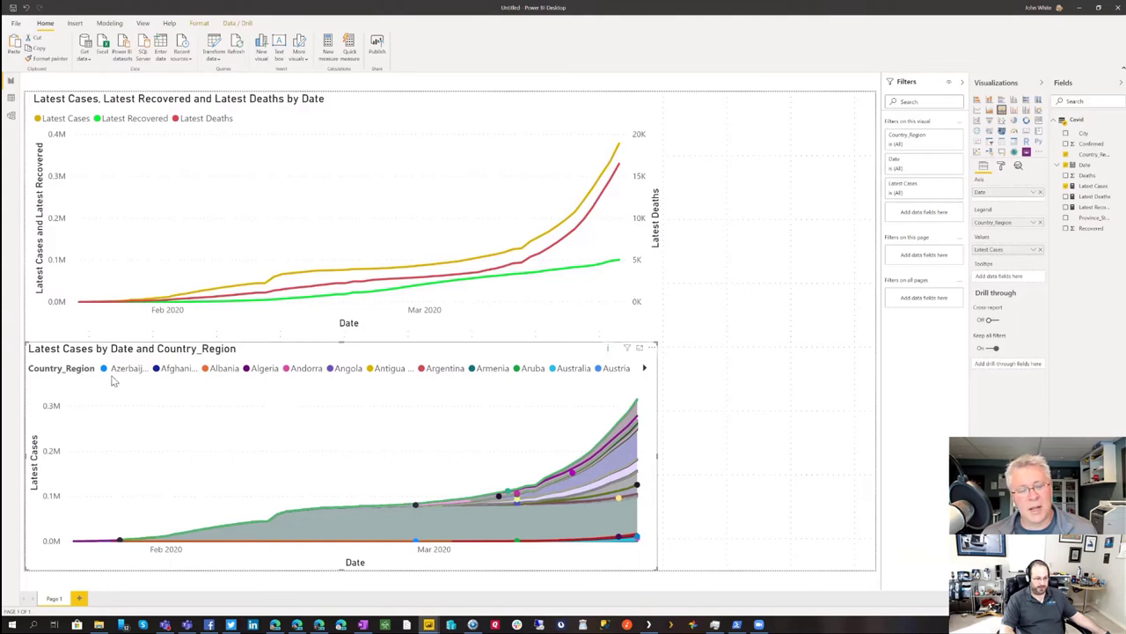
Cross-filter the line chart by Italy, Ireland and Iran (Islamic ...) from the area chart's legend, and clear the selection
left_click(647, 370)
left_click(646, 370)
left_click(647, 370)
left_click(647, 369)
left_click(647, 370)
left_click(647, 370)
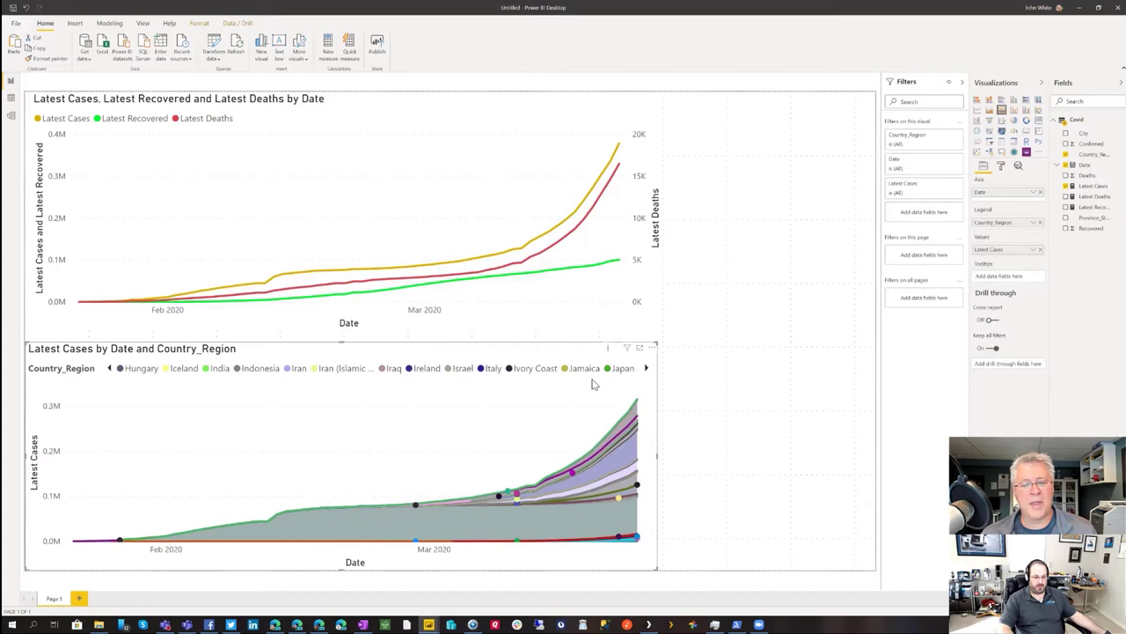
left_click(492, 371)
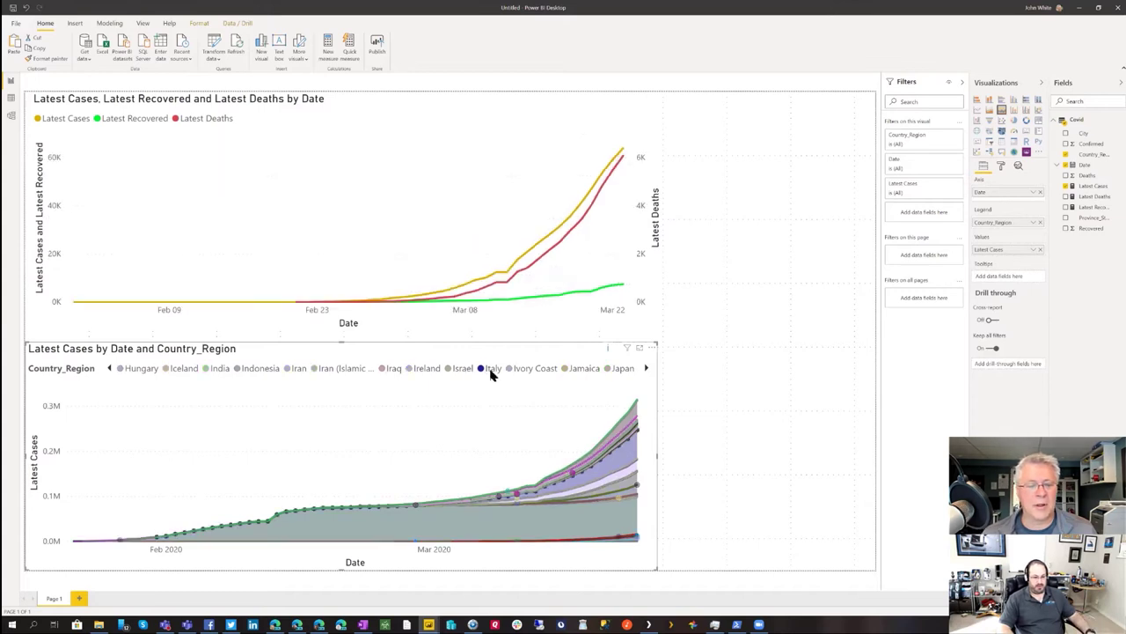
left_click(432, 374)
left_click(355, 375)
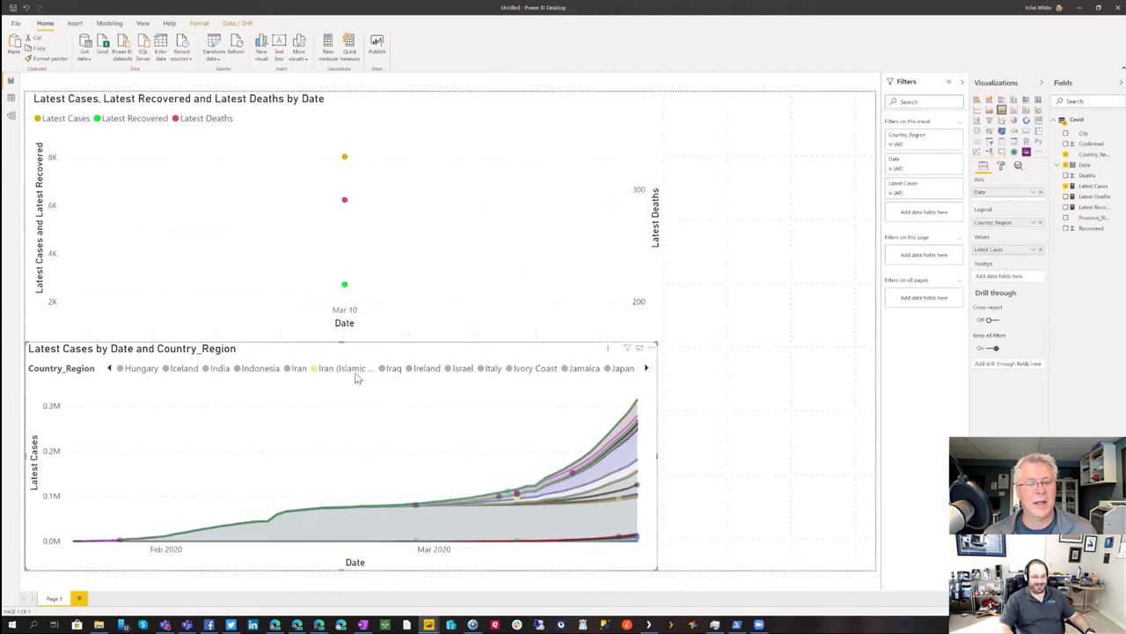
left_click(410, 415)
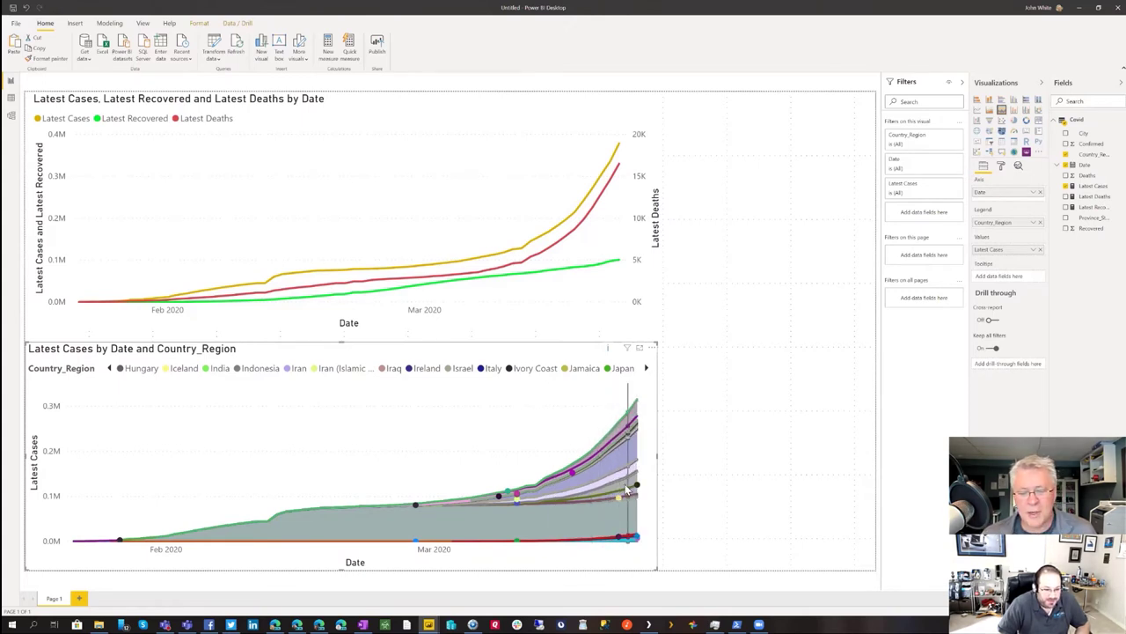
mouse_move(626, 489)
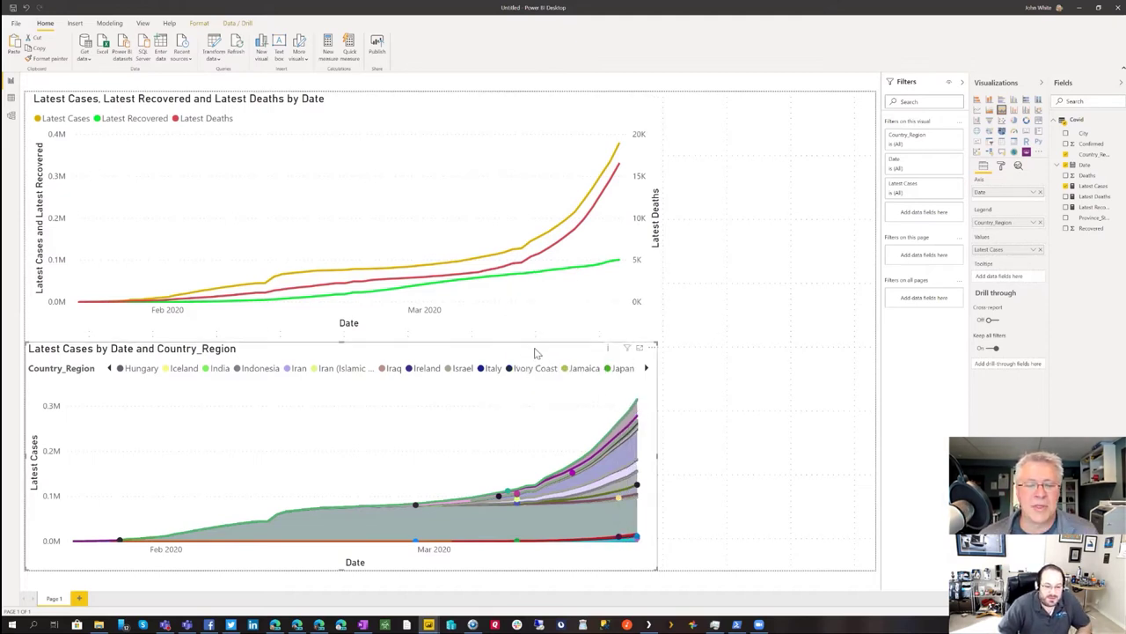
Set the area chart's legend position to Right
left_click(1001, 165)
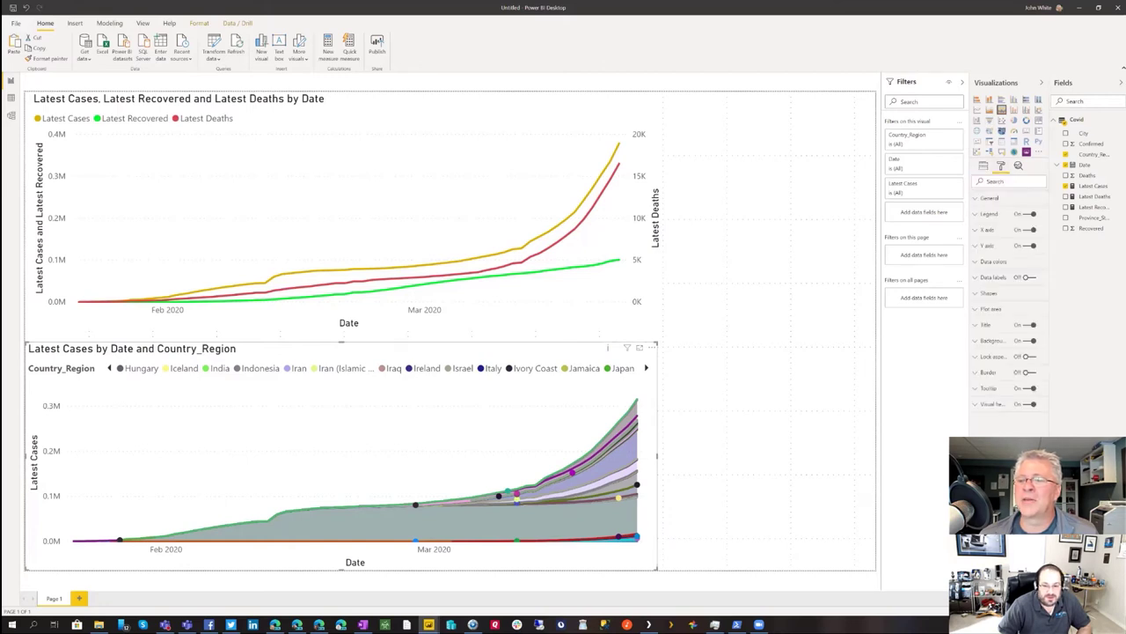
left_click(989, 214)
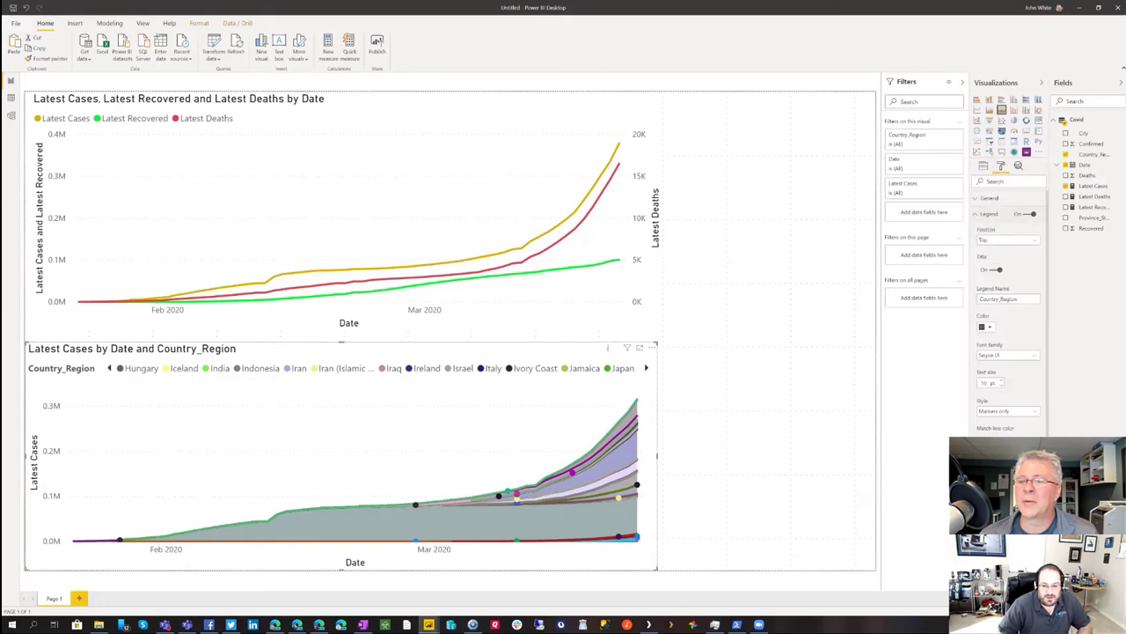
left_click(1007, 239)
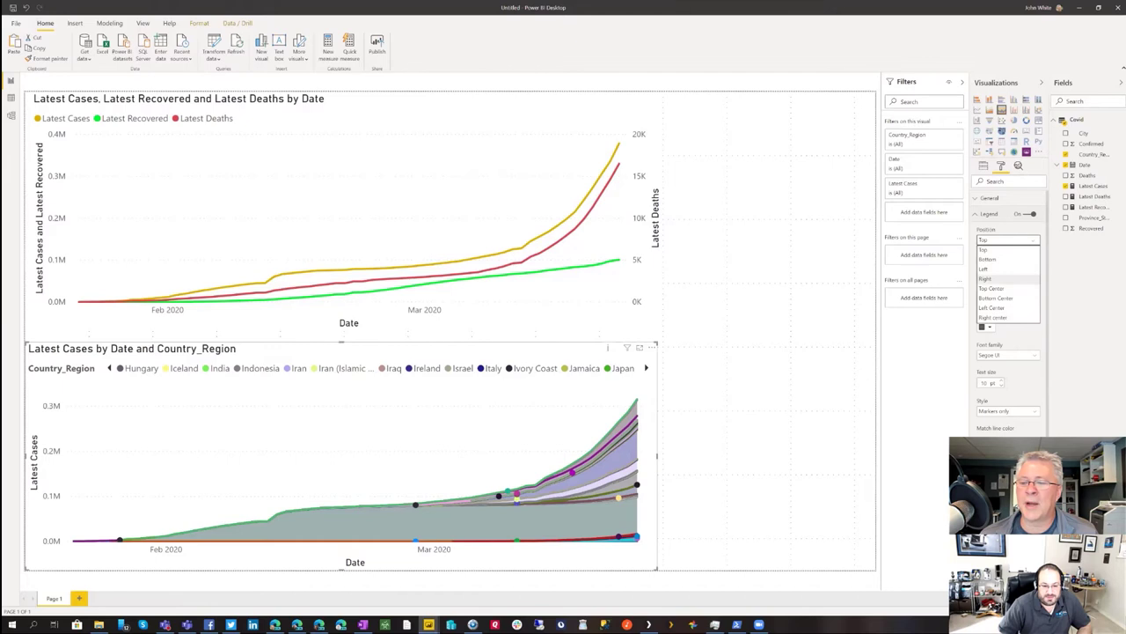
left_click(986, 278)
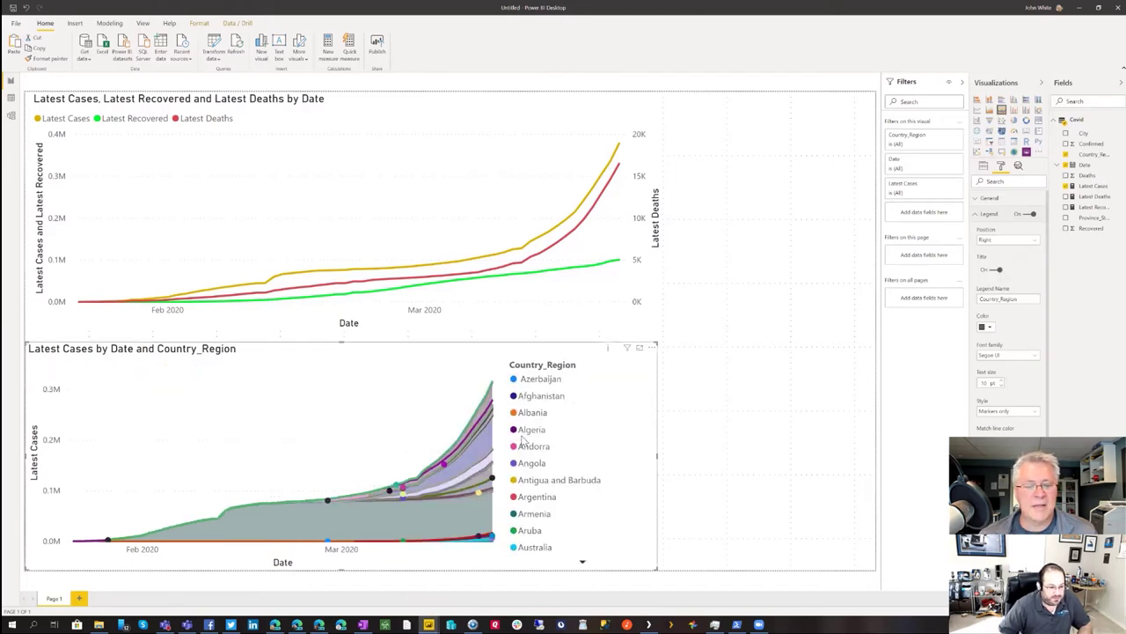
Page through the area chart's Country_Region legend to examine the listed countries
left_click(583, 563)
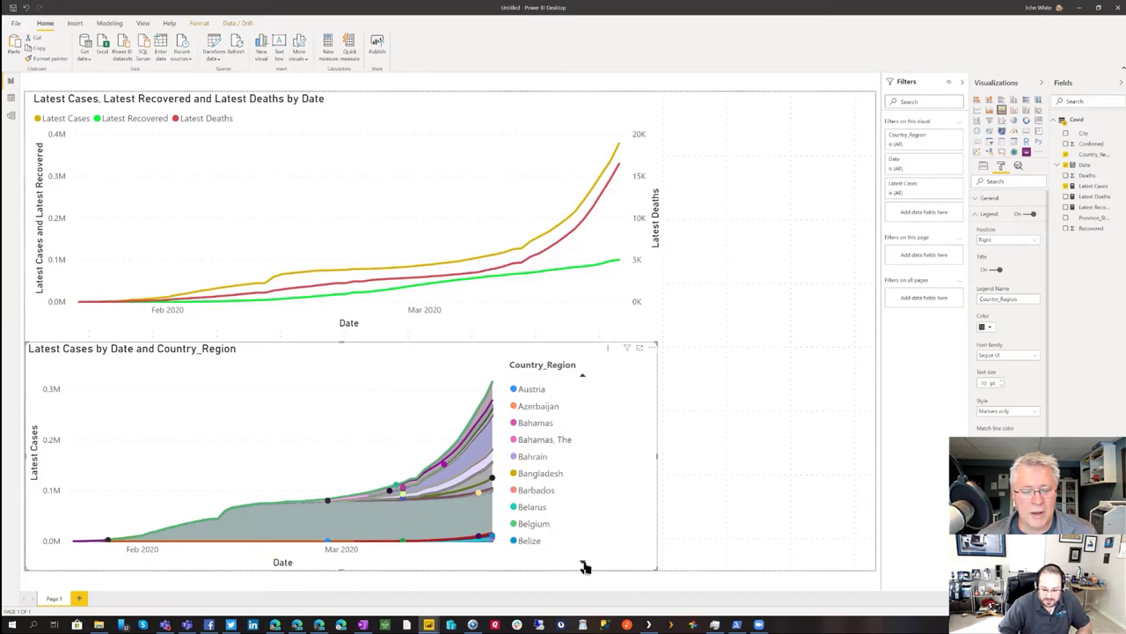
left_click(582, 564)
left_click(583, 564)
left_click(583, 564)
left_click(583, 564)
left_click(583, 564)
left_click(582, 564)
left_click(583, 564)
left_click(583, 564)
left_click(583, 564)
left_click(583, 564)
left_click(582, 564)
left_click(582, 564)
left_click(583, 564)
left_click(582, 564)
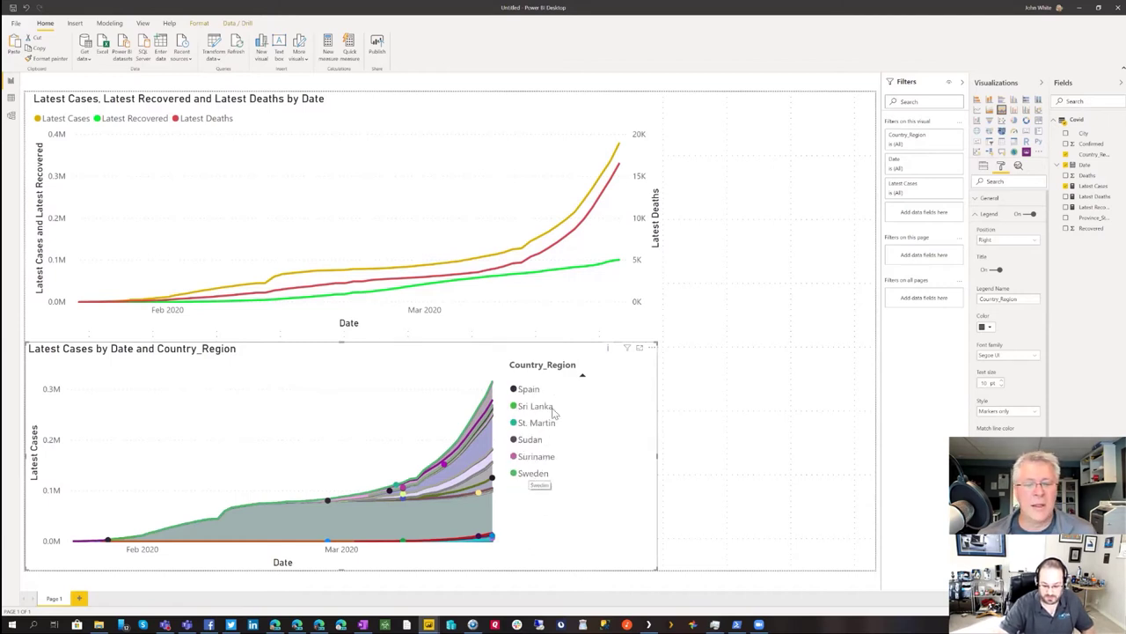
mouse_move(610, 351)
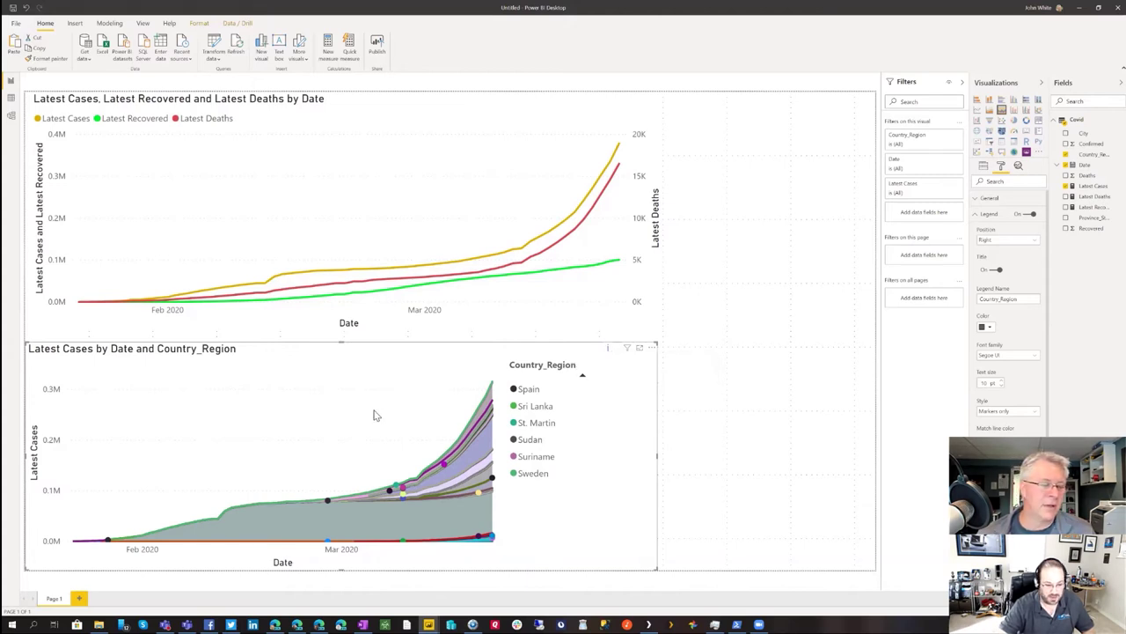
mouse_move(280, 402)
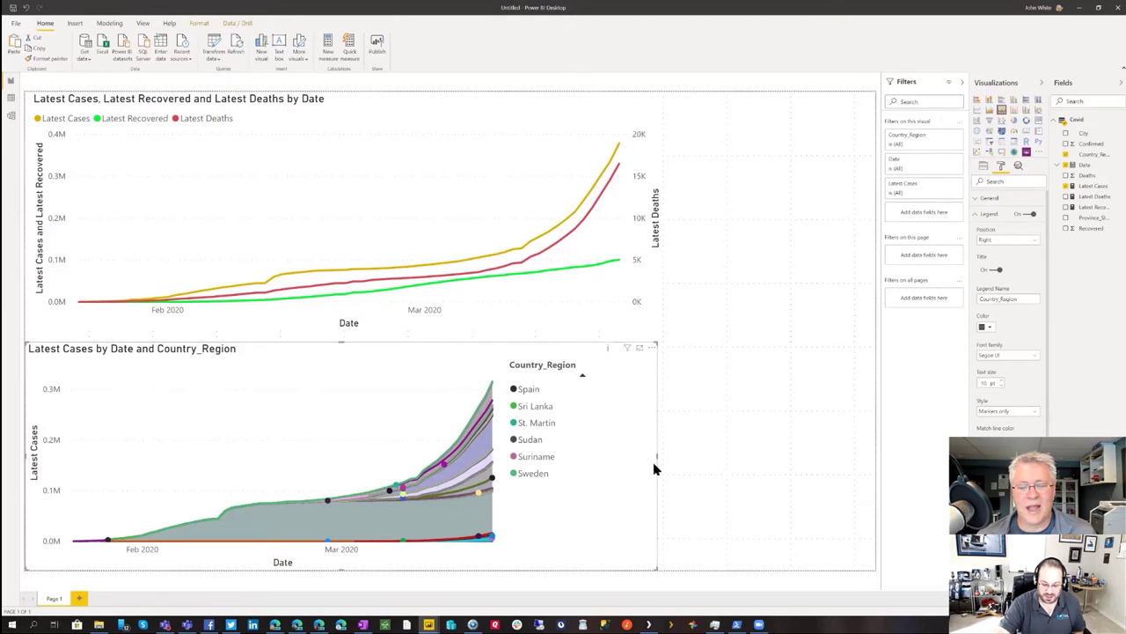
Narrow the area chart to just over half its width and align its left edge with the line chart above
left_click_drag(659, 455, 378, 456)
left_click(401, 432)
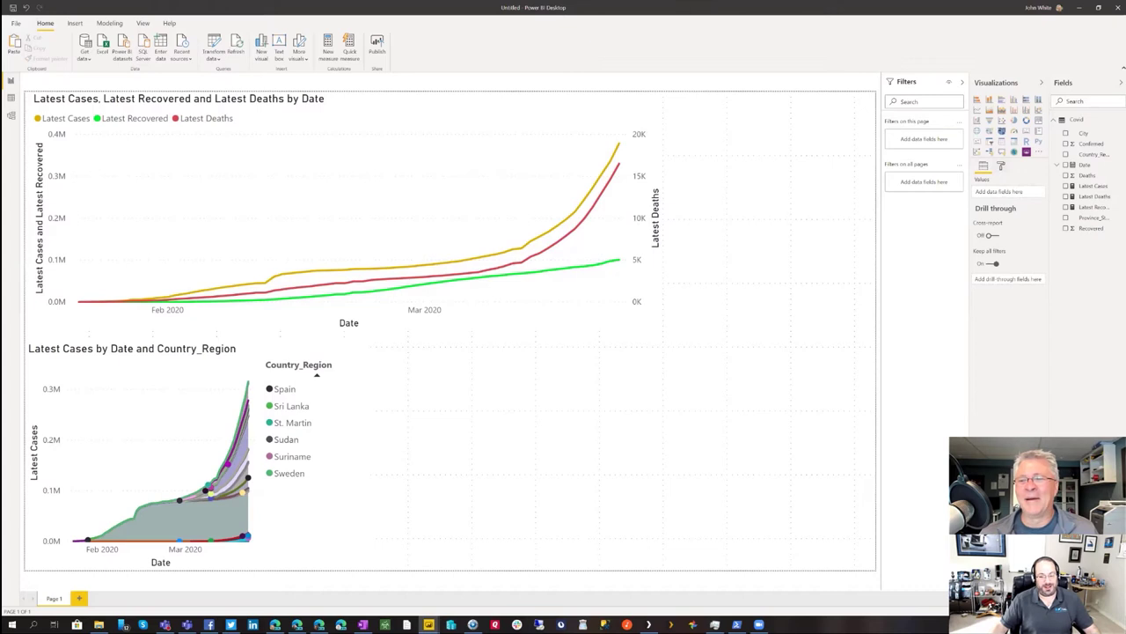
left_click(1000, 165)
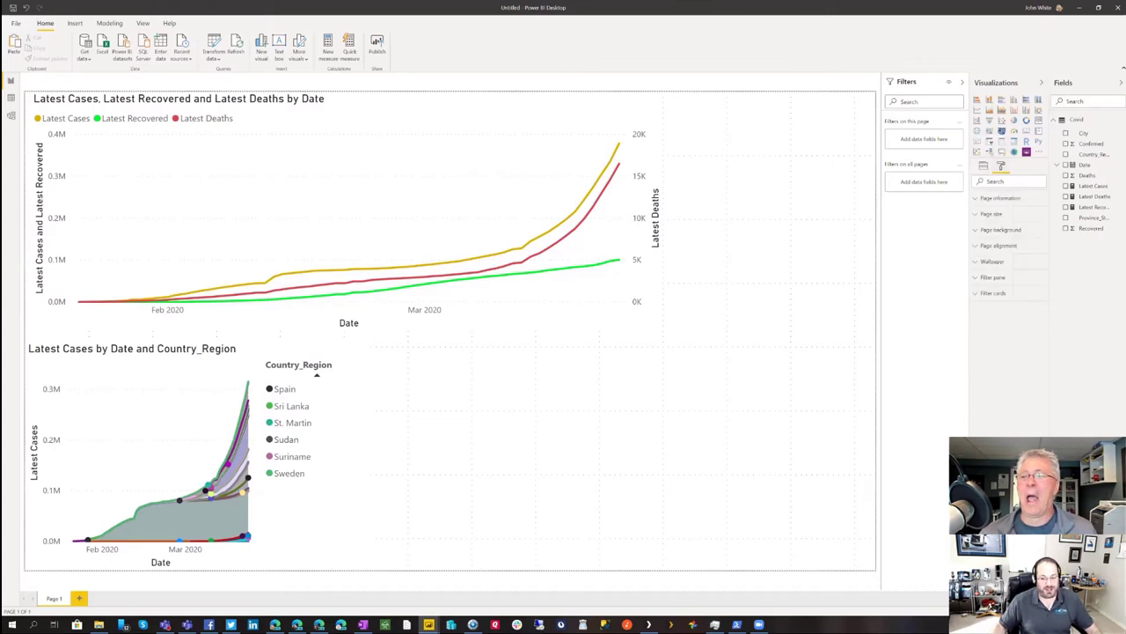
left_click(983, 166)
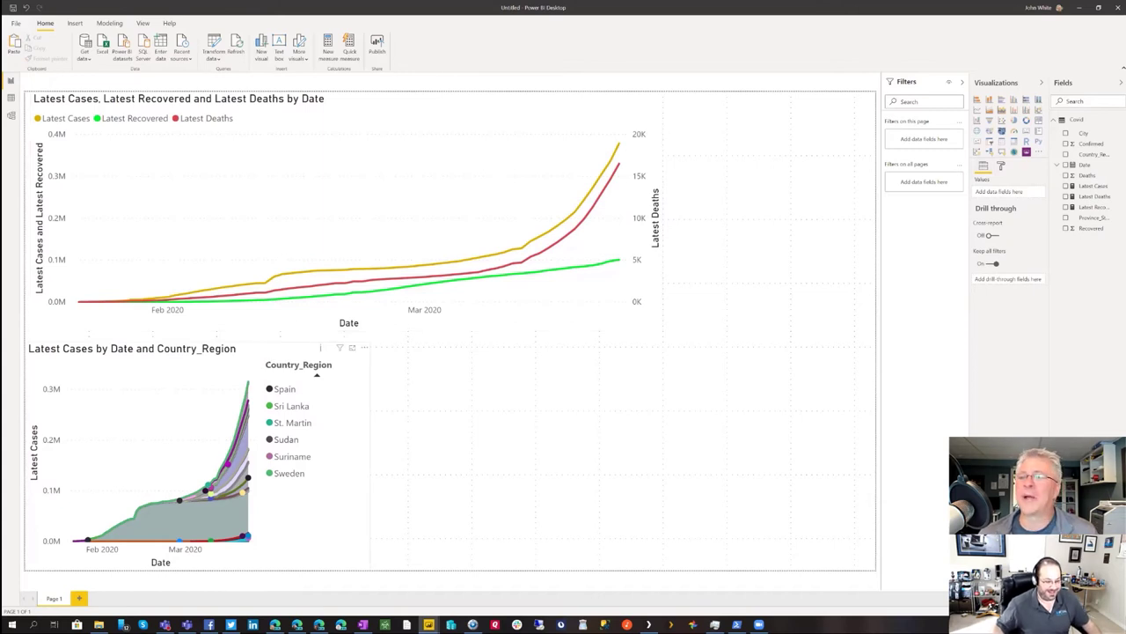
left_click(302, 351)
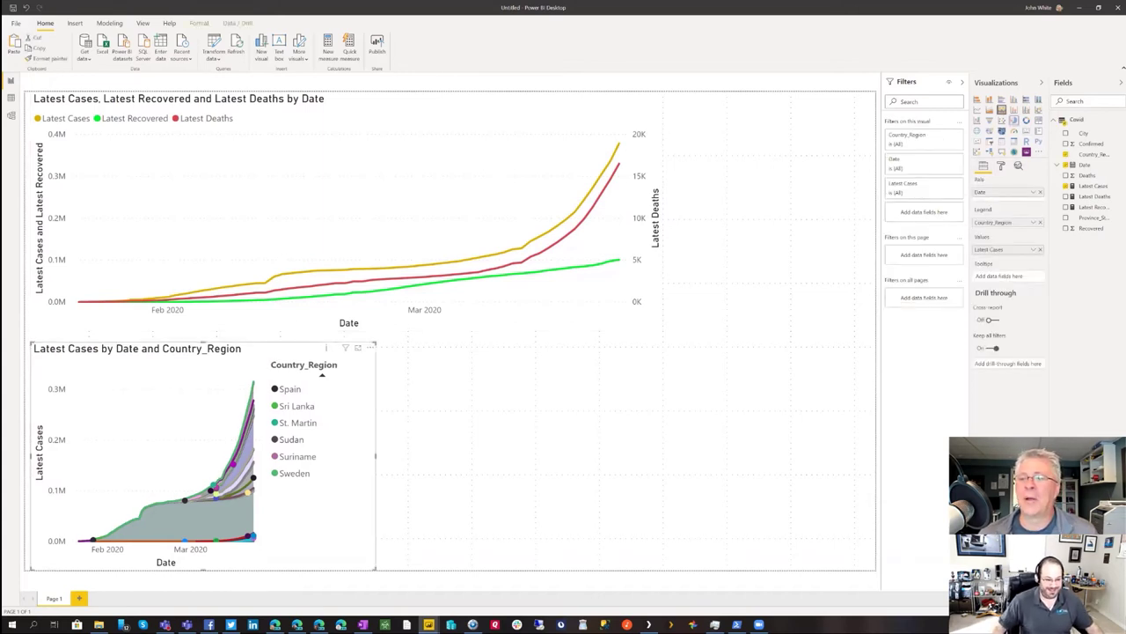
Convert the area chart to a pie chart of Latest Cases by Country_Region, removing Date from its legend, and inspect the slices' tooltips
left_click(1014, 120)
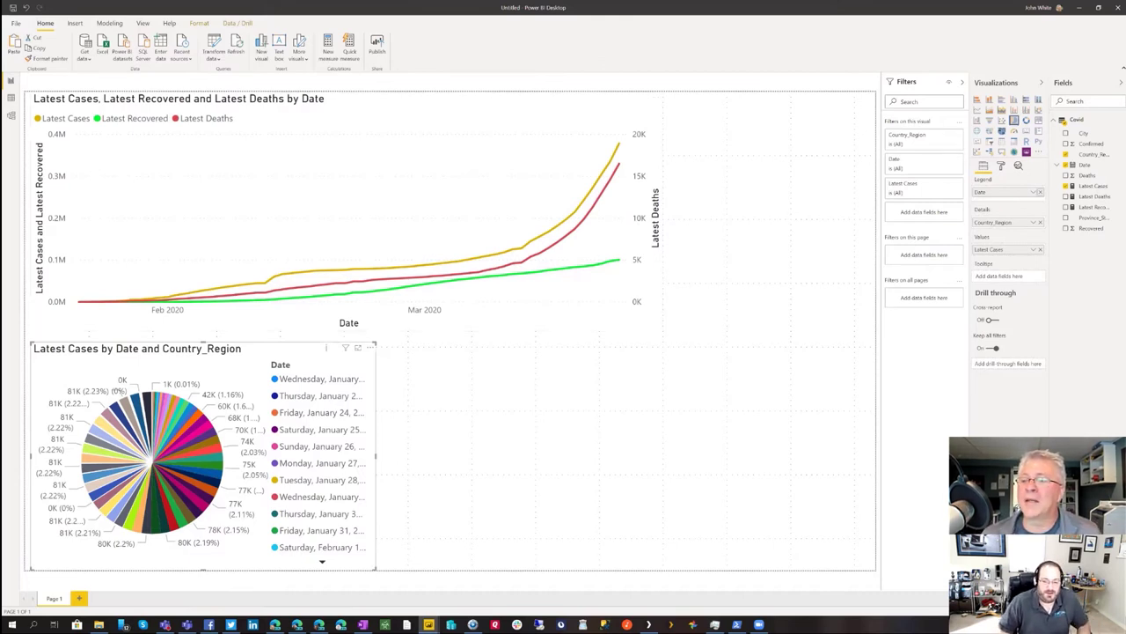
left_click(1040, 191)
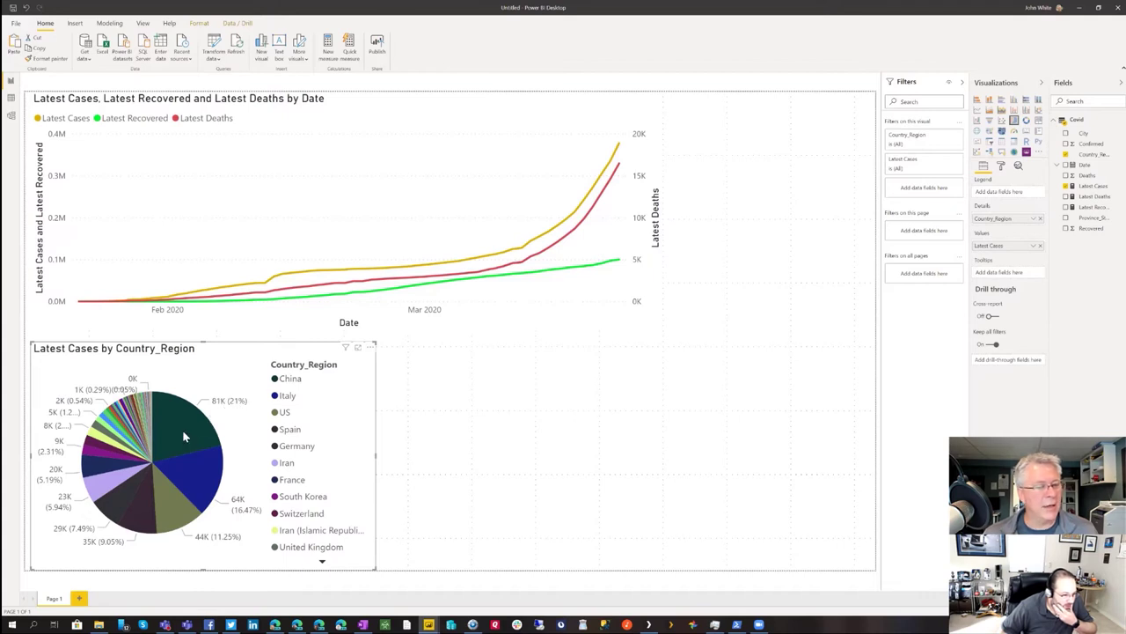
mouse_move(184, 429)
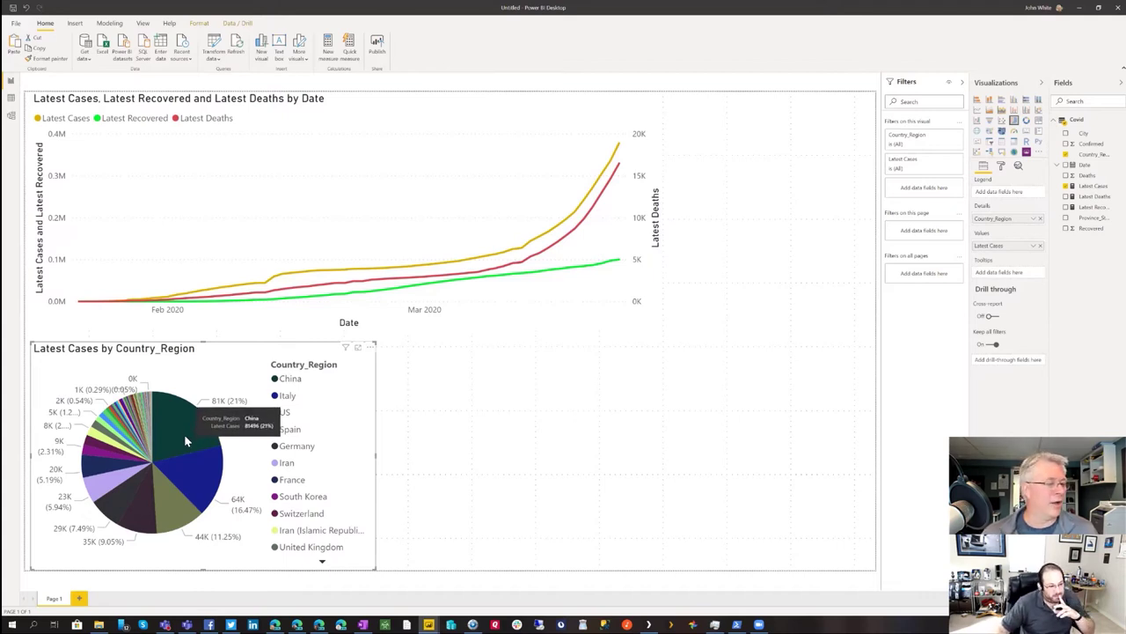
mouse_move(167, 513)
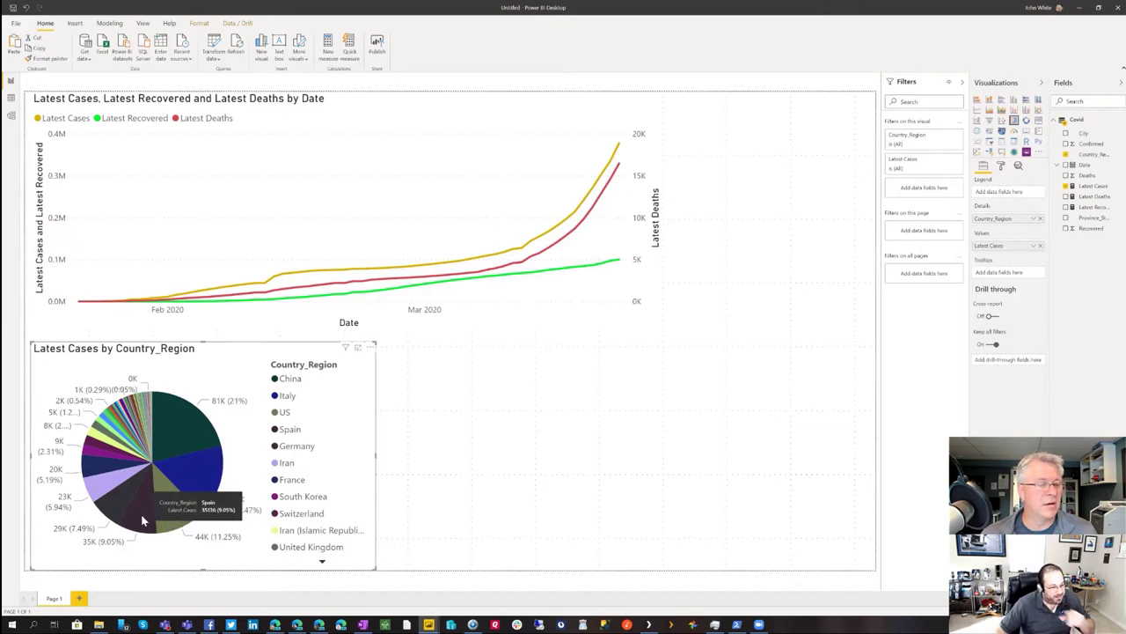
mouse_move(106, 469)
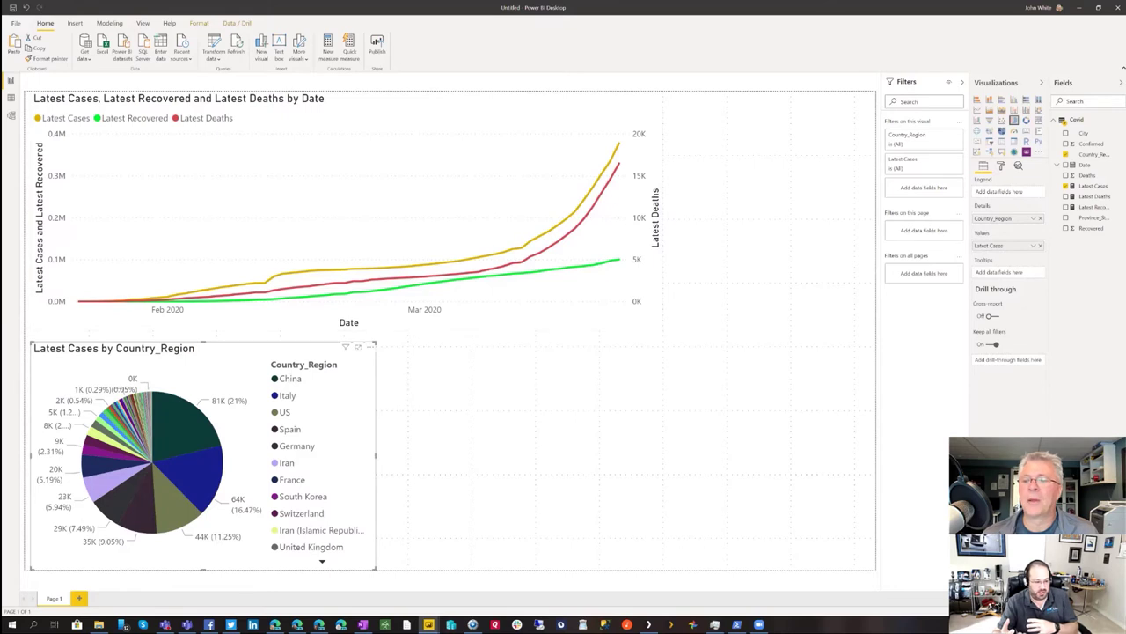
Turn off the legend of the Latest Cases by Country_Region pie chart
left_click(1001, 166)
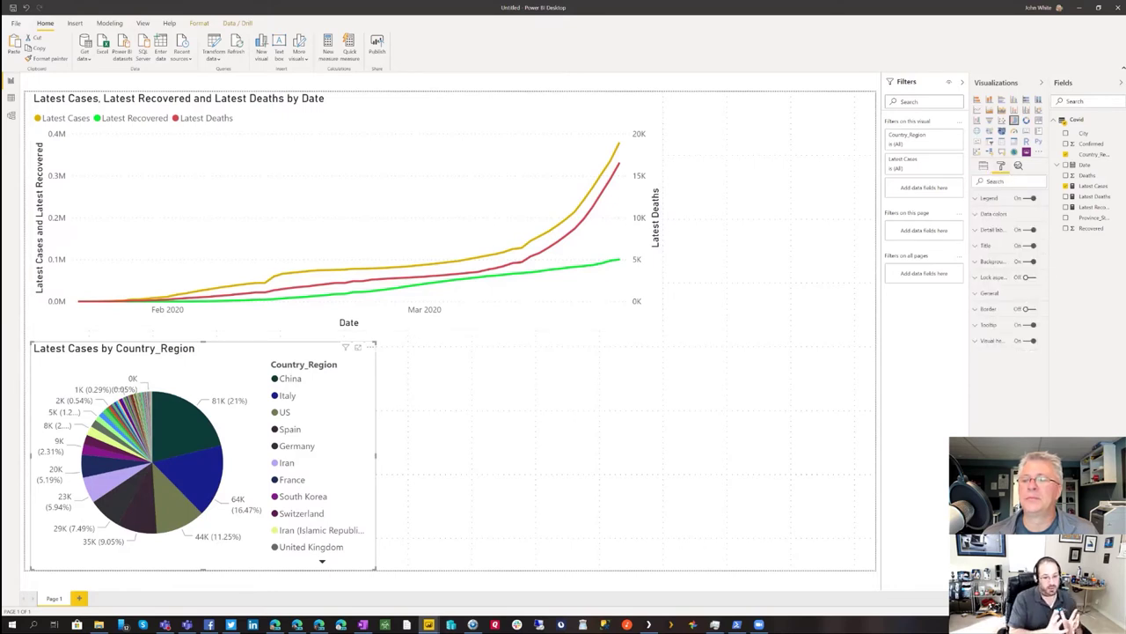
left_click(1028, 198)
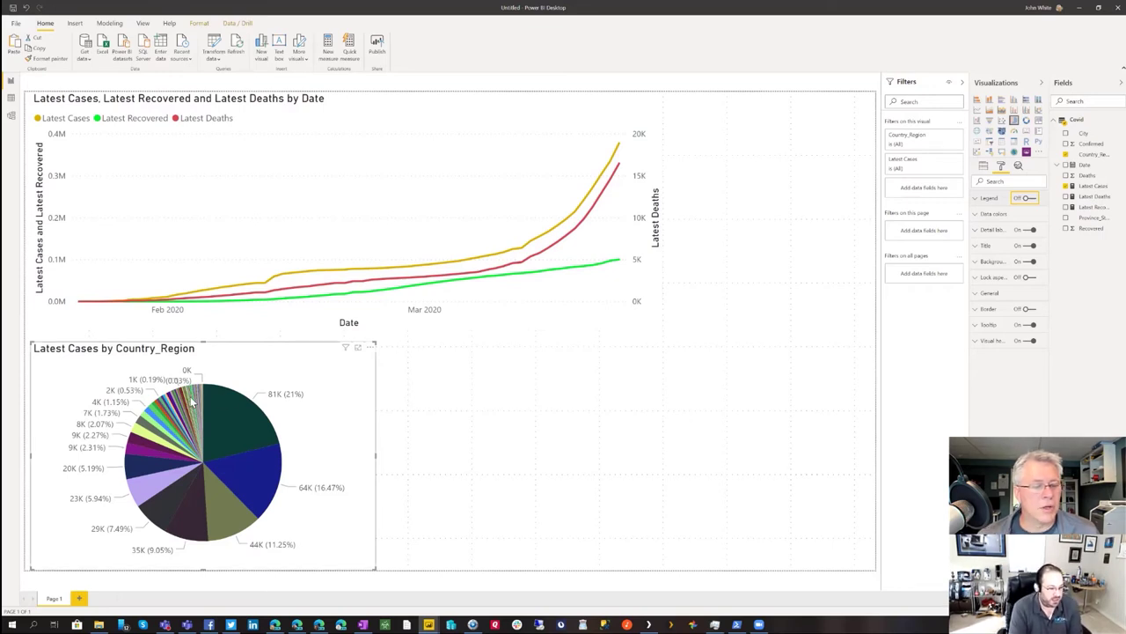
mouse_move(192, 401)
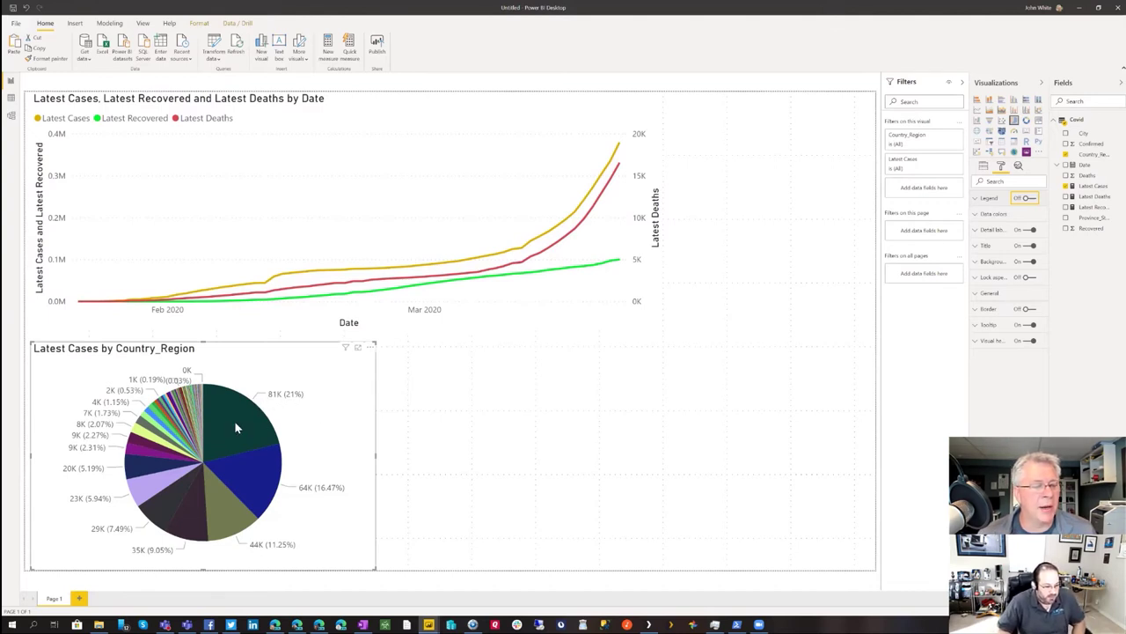
Filter the pie chart's Country_Region to the Top N 10 items by Latest Cases
mouse_move(236, 426)
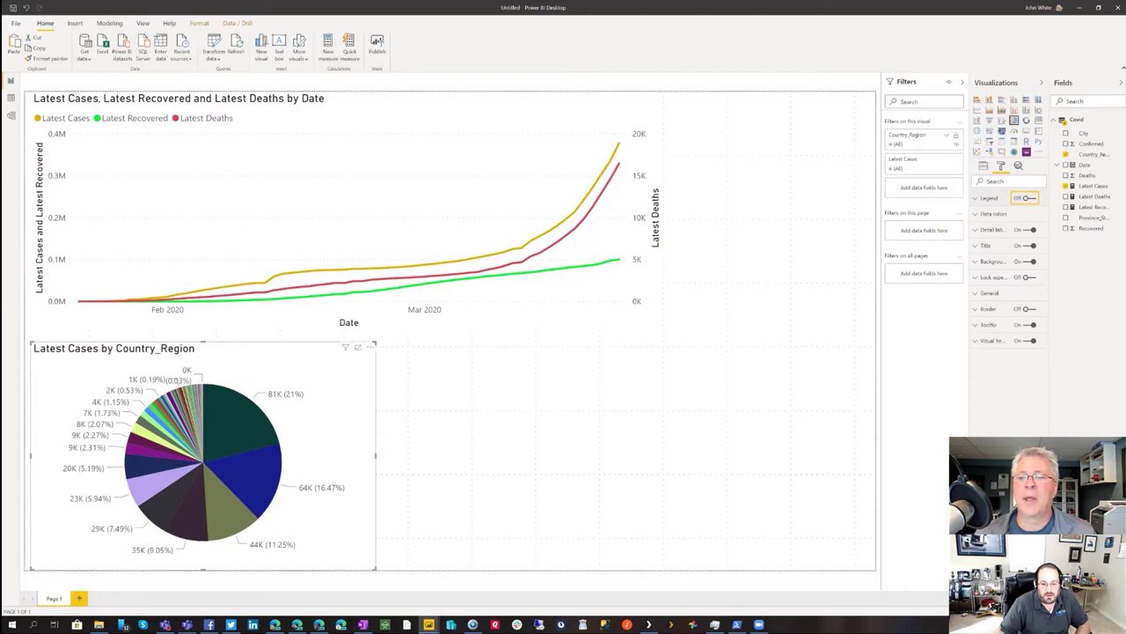
left_click(946, 135)
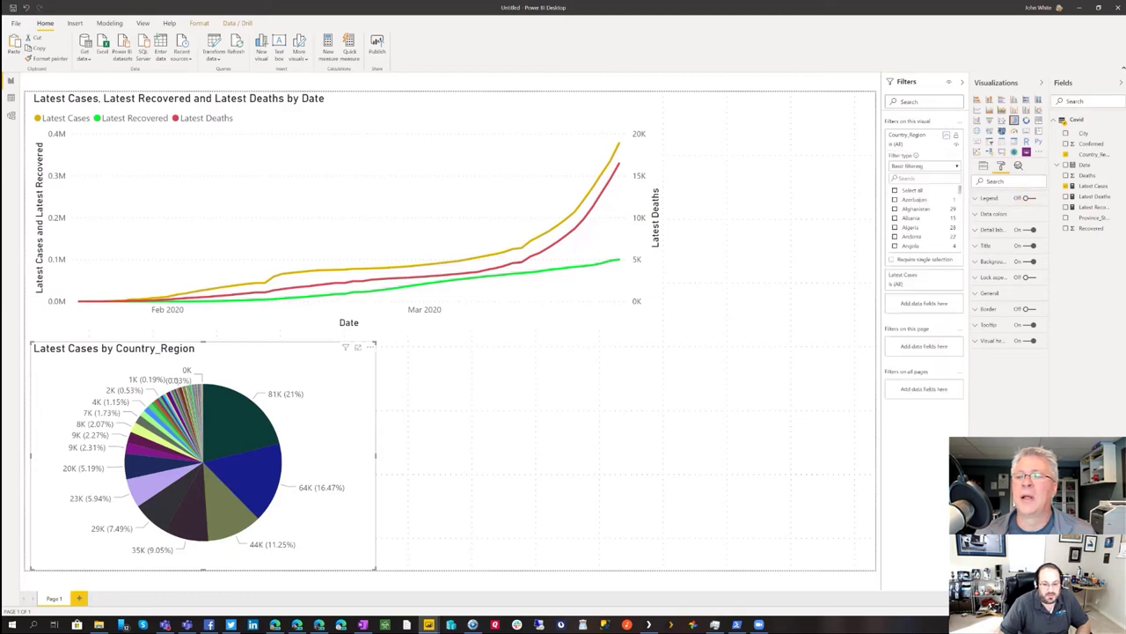
left_click(924, 165)
left_click(916, 181)
left_click(924, 165)
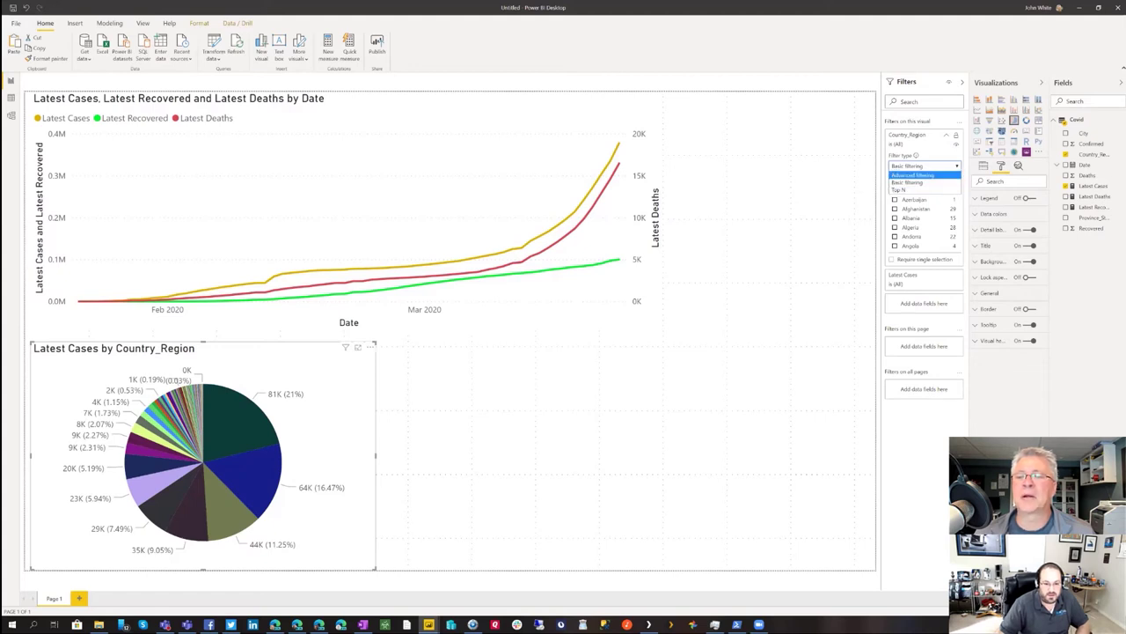
left_click(915, 190)
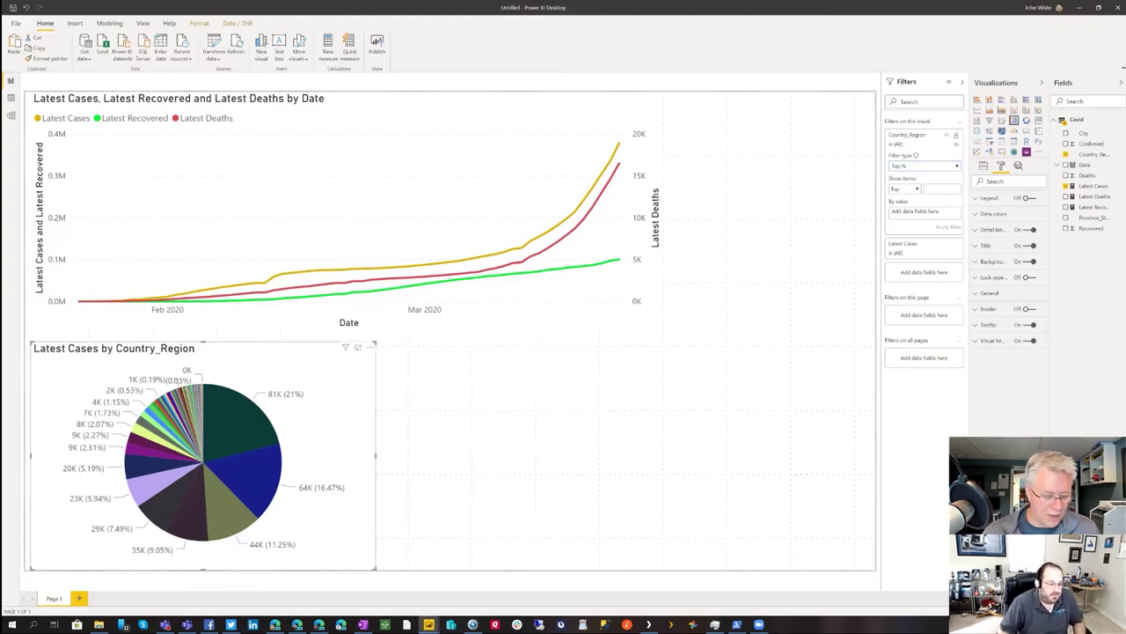
type("10")
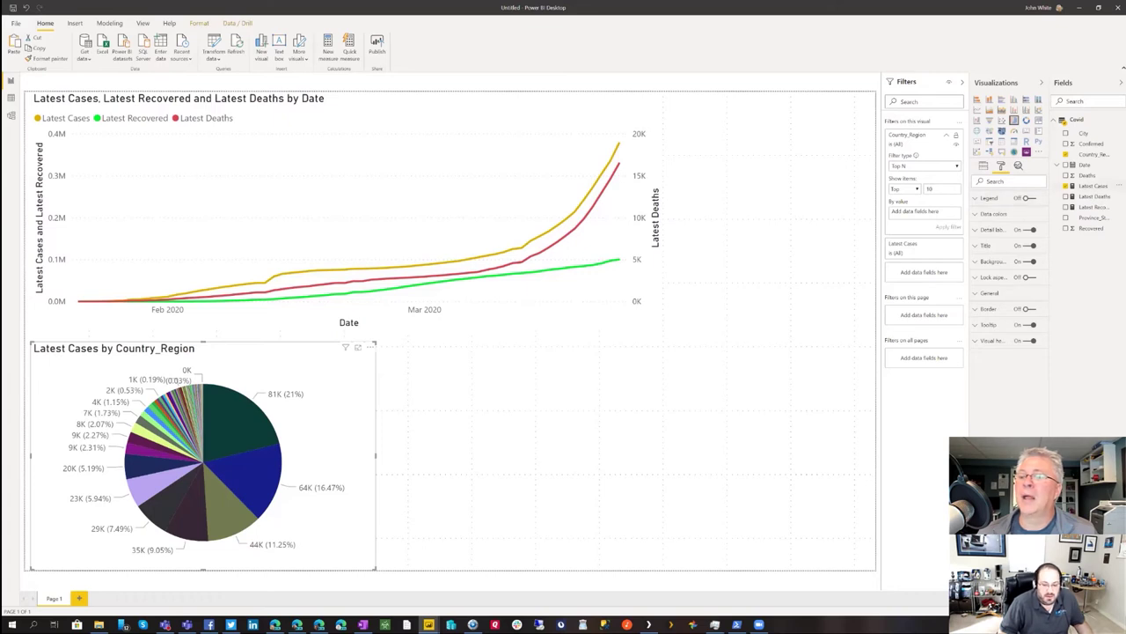
left_click_drag(1093, 186, 919, 213)
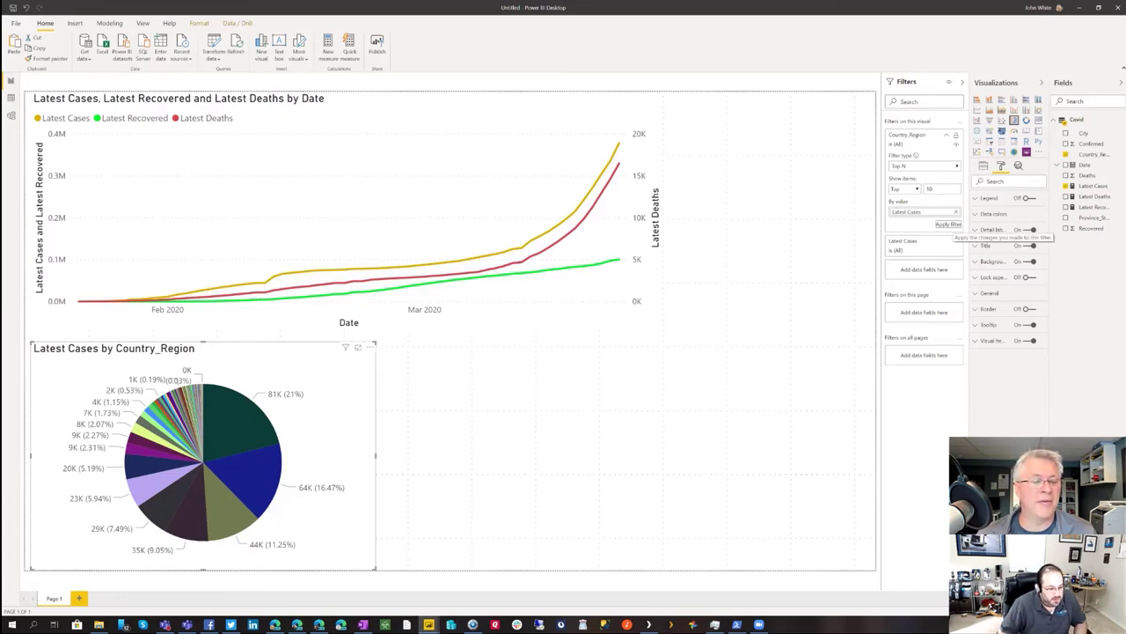
left_click(948, 224)
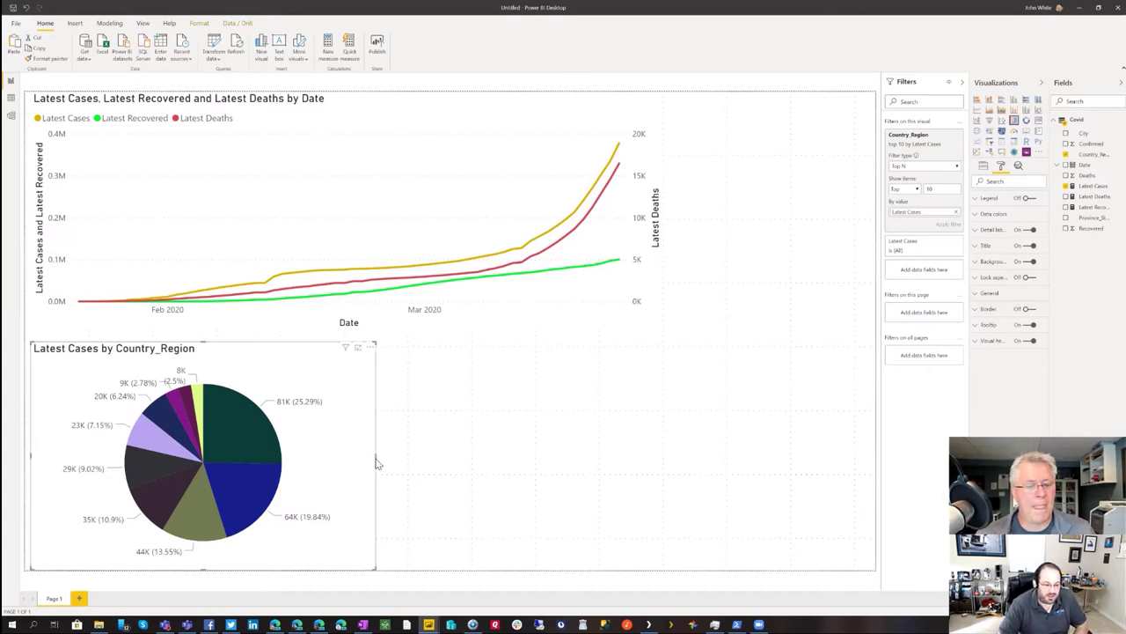
Narrow the pie chart slightly and set its detail label style to Category, data value
left_click_drag(376, 458, 359, 455)
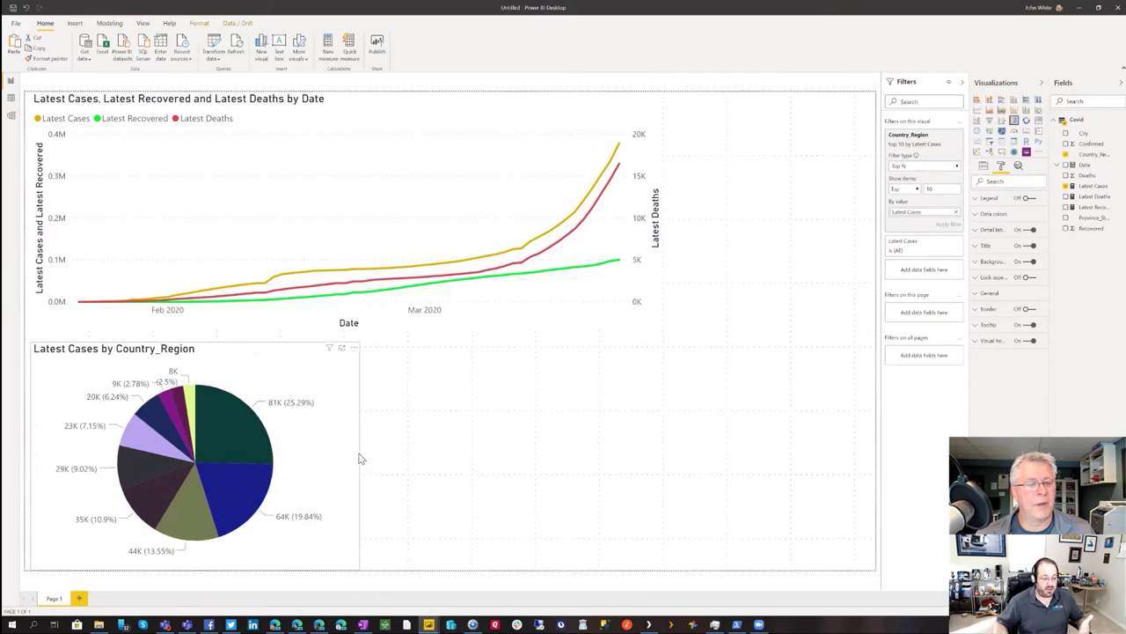
left_click(674, 319)
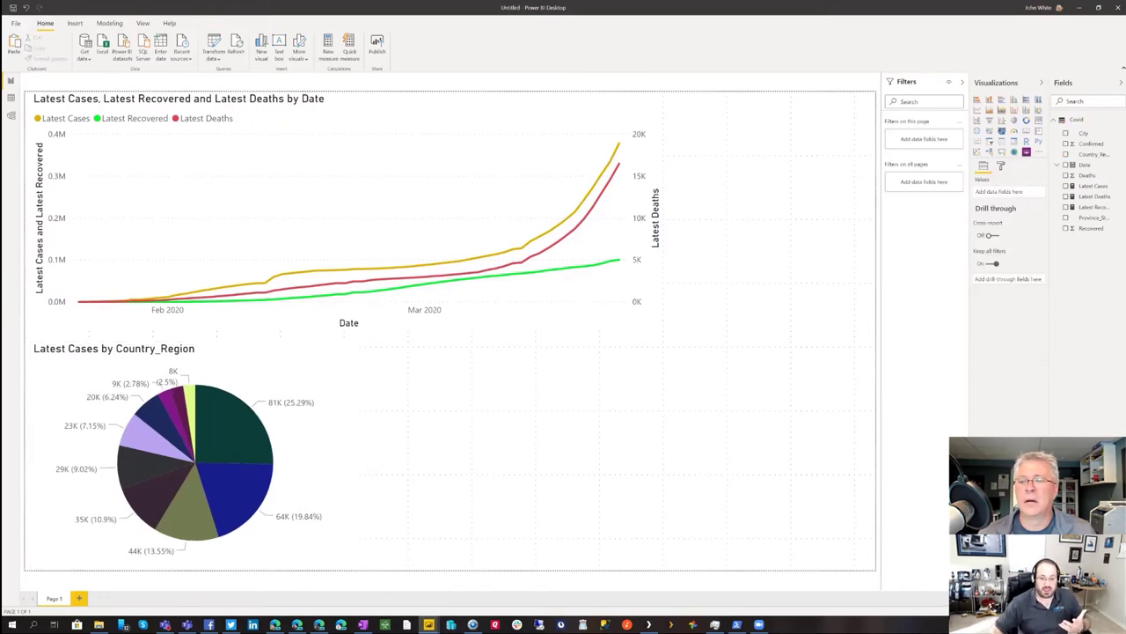
left_click(1001, 167)
left_click(289, 421)
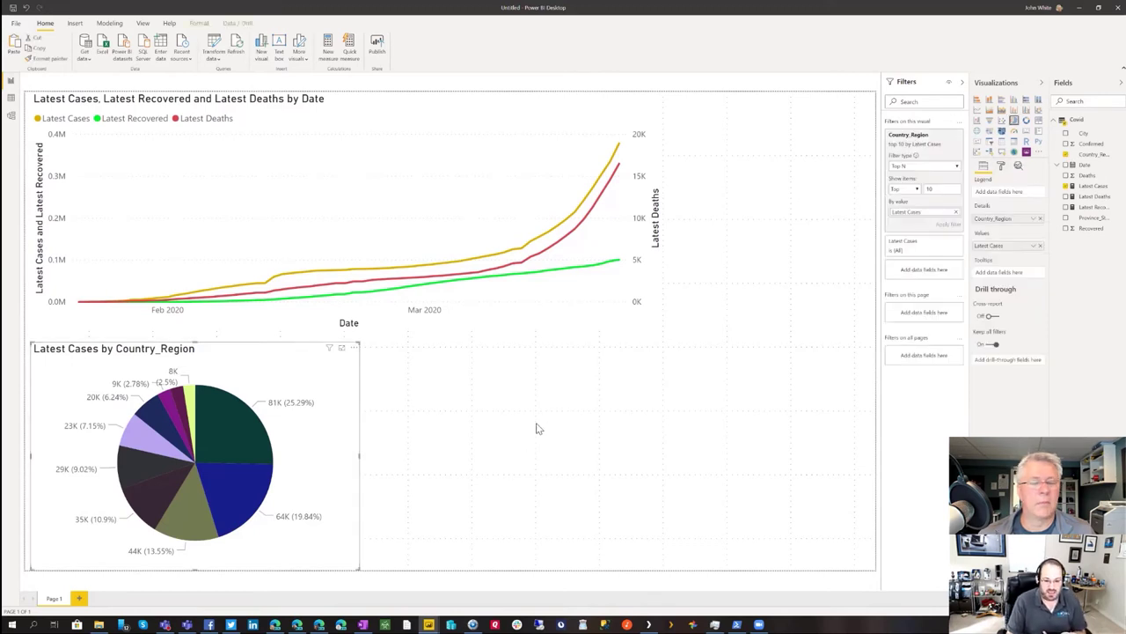
left_click(1000, 166)
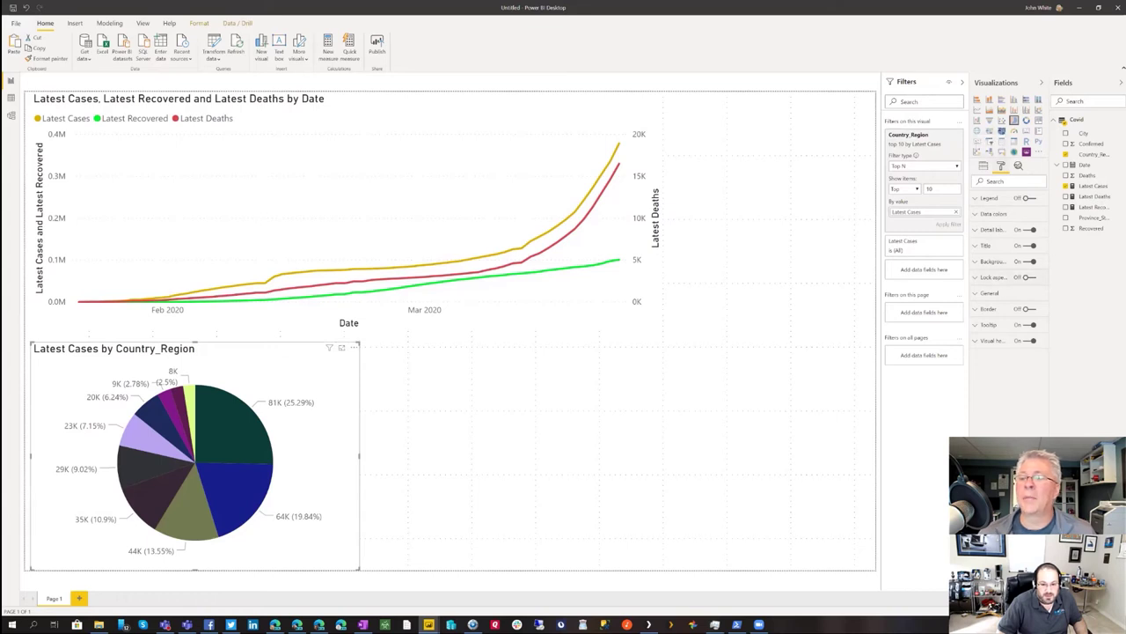
left_click(993, 229)
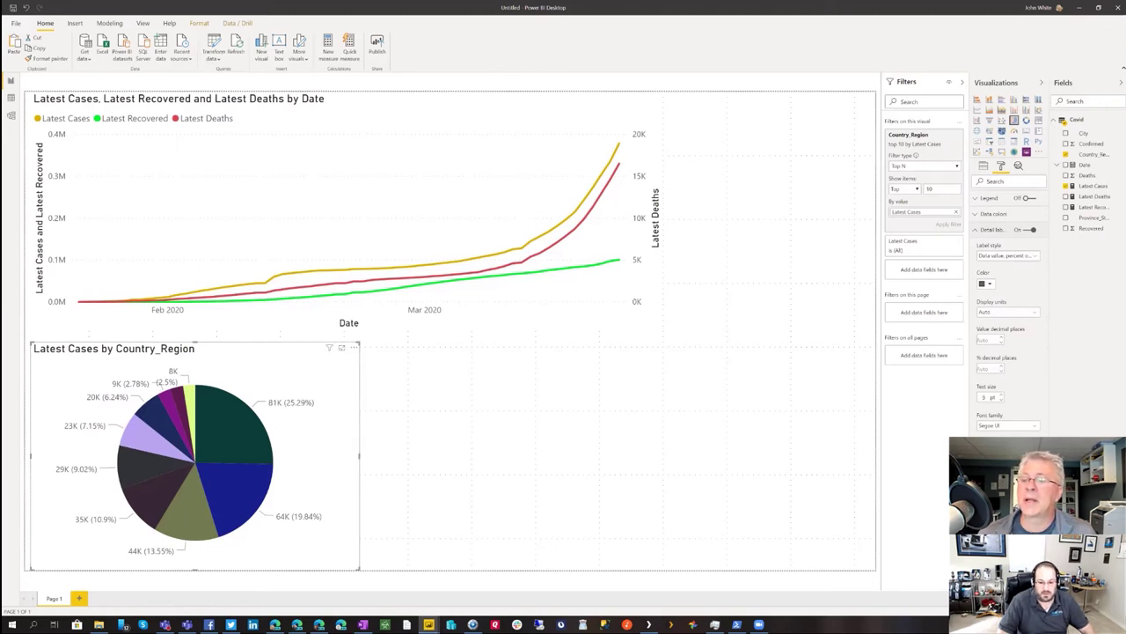
left_click(1009, 255)
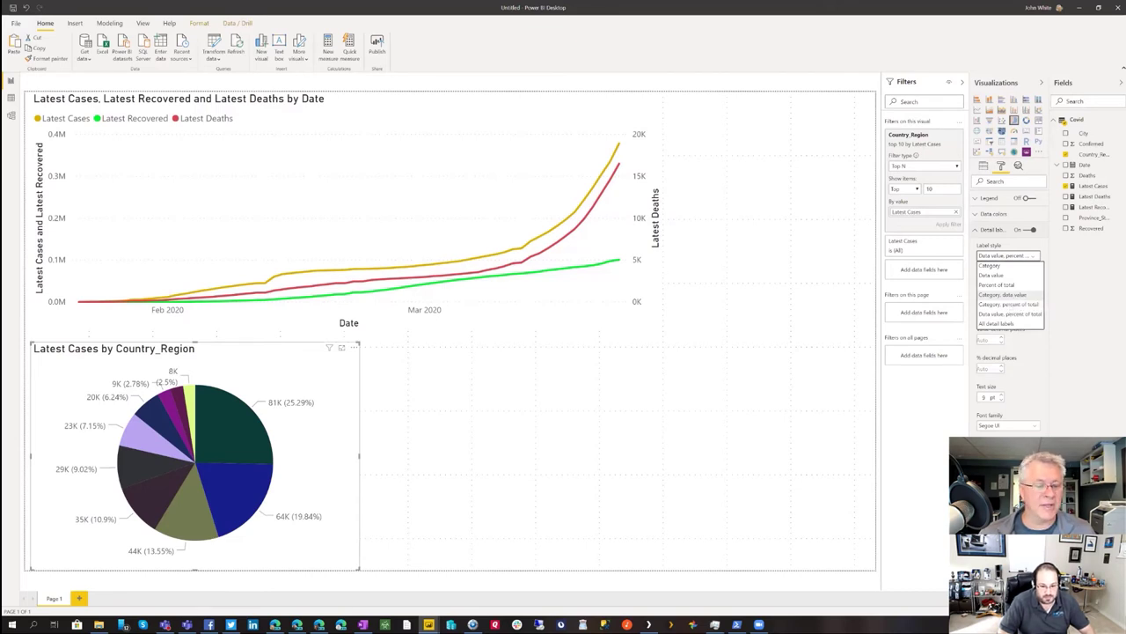
left_click(1003, 294)
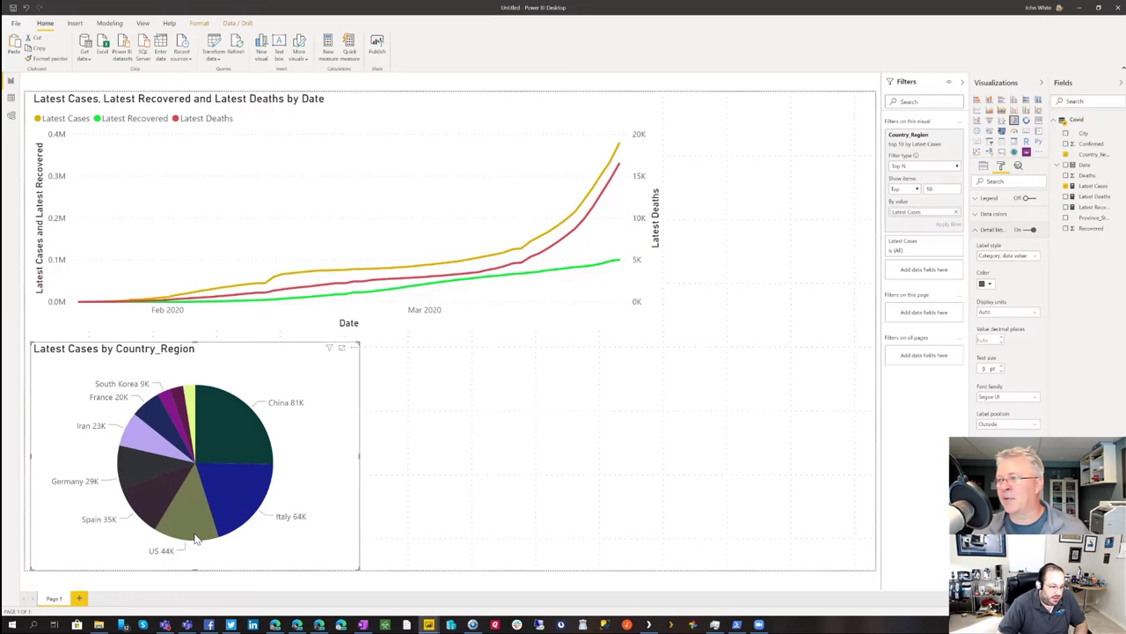
Inspect the pie slices' tooltips and change the Country_Region filter to the top 15 by Latest Cases
mouse_move(196, 539)
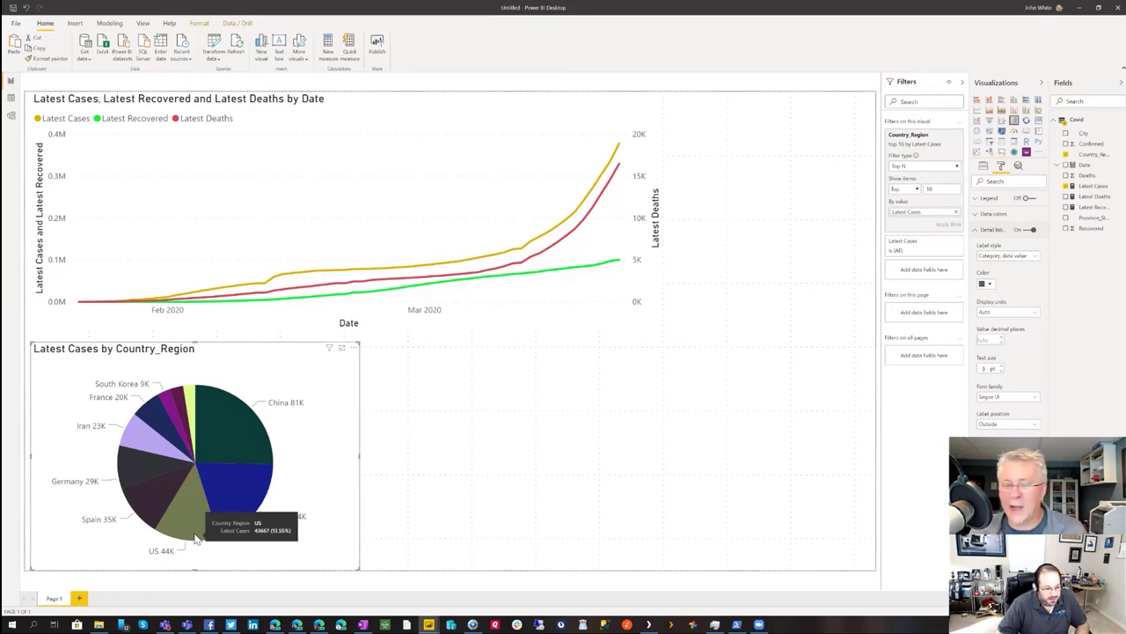
mouse_move(213, 493)
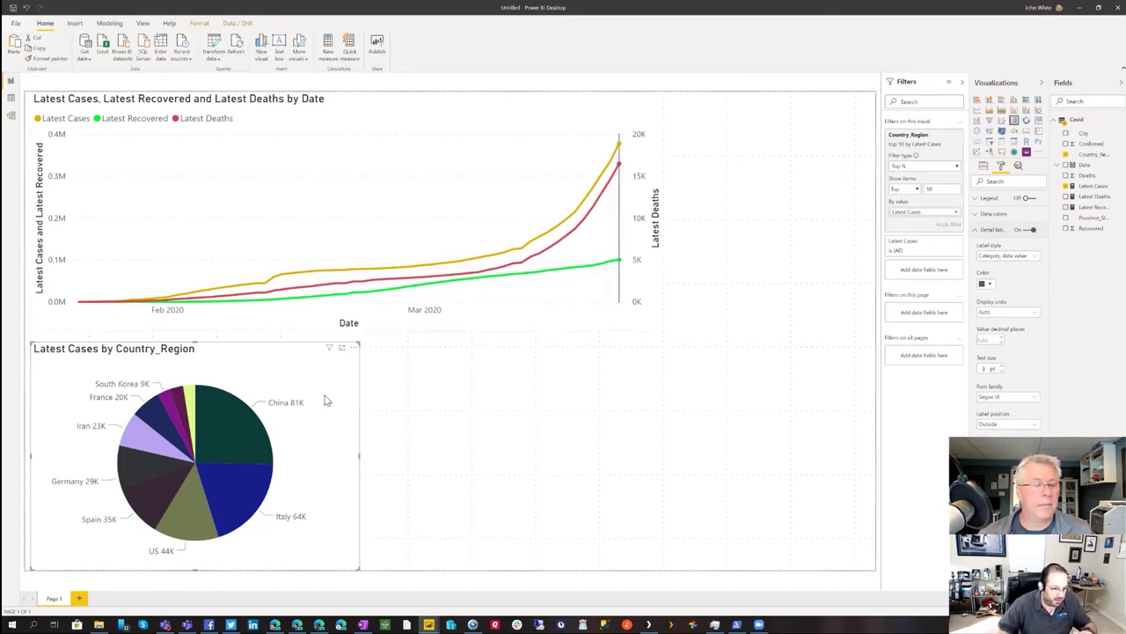
mouse_move(222, 432)
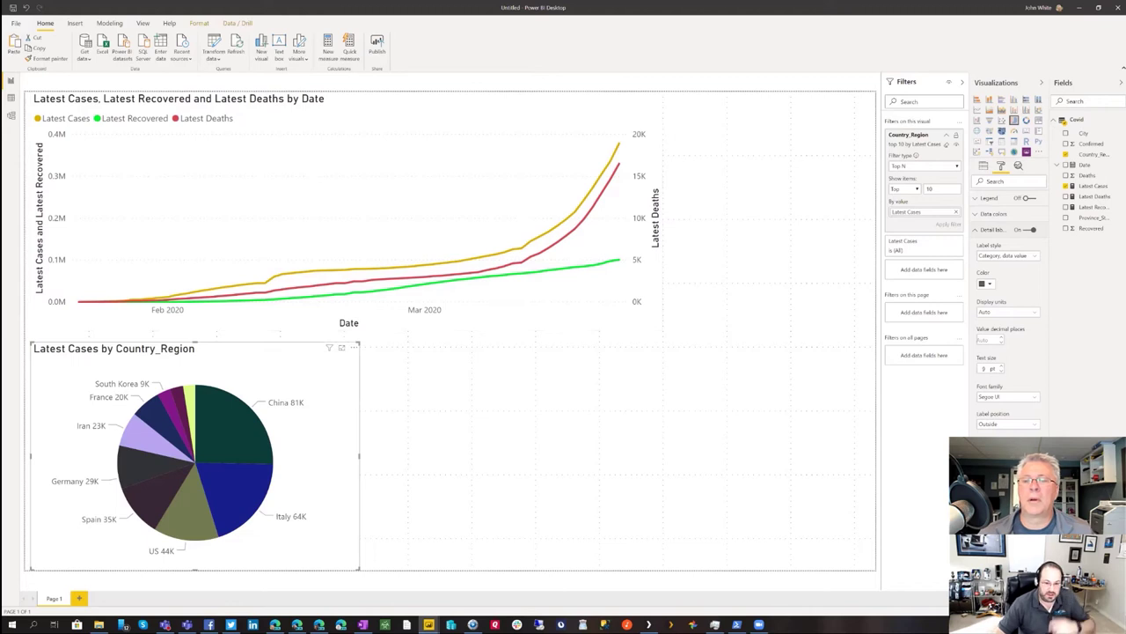
left_click(929, 189)
type("15")
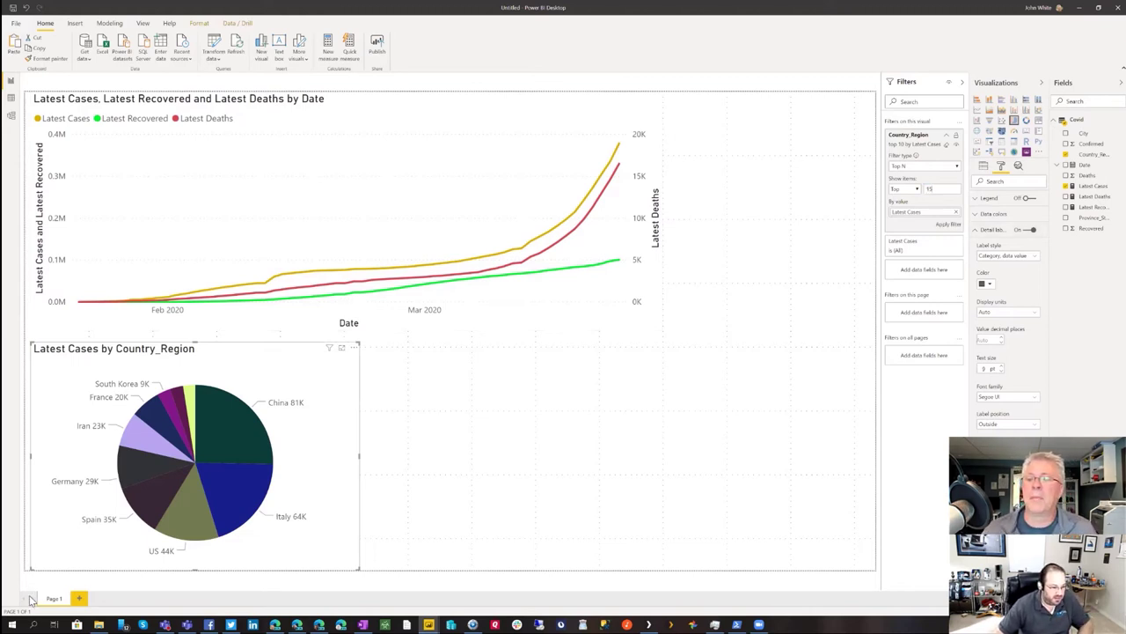
left_click(949, 223)
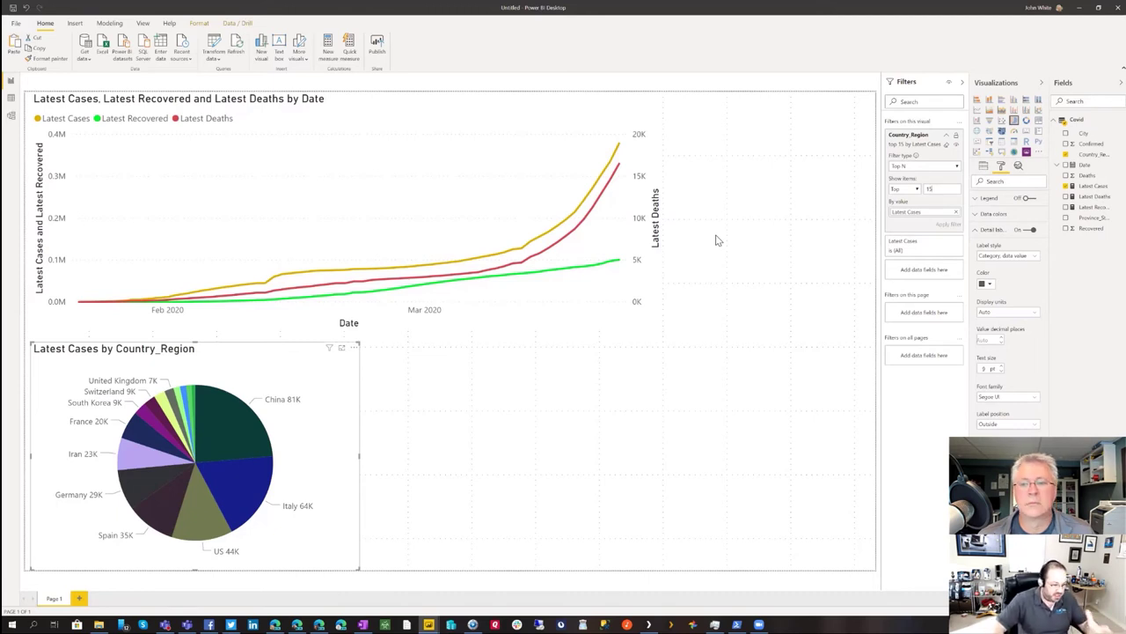
Narrow the pie chart further and move it flush with the left edge of the report page
left_click(522, 123)
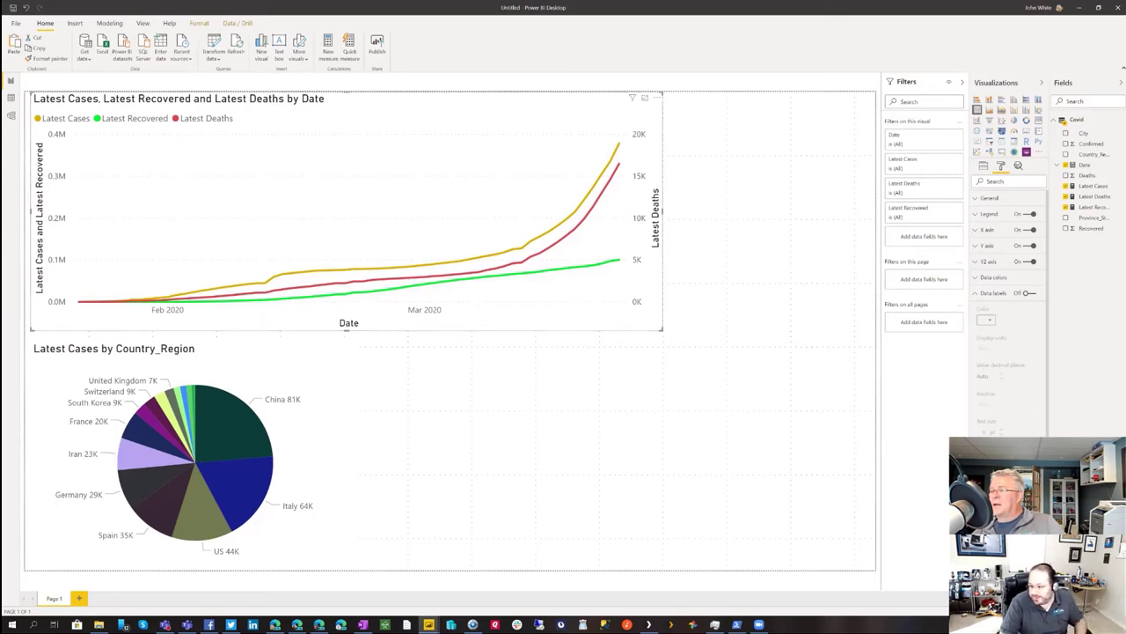
left_click(335, 413)
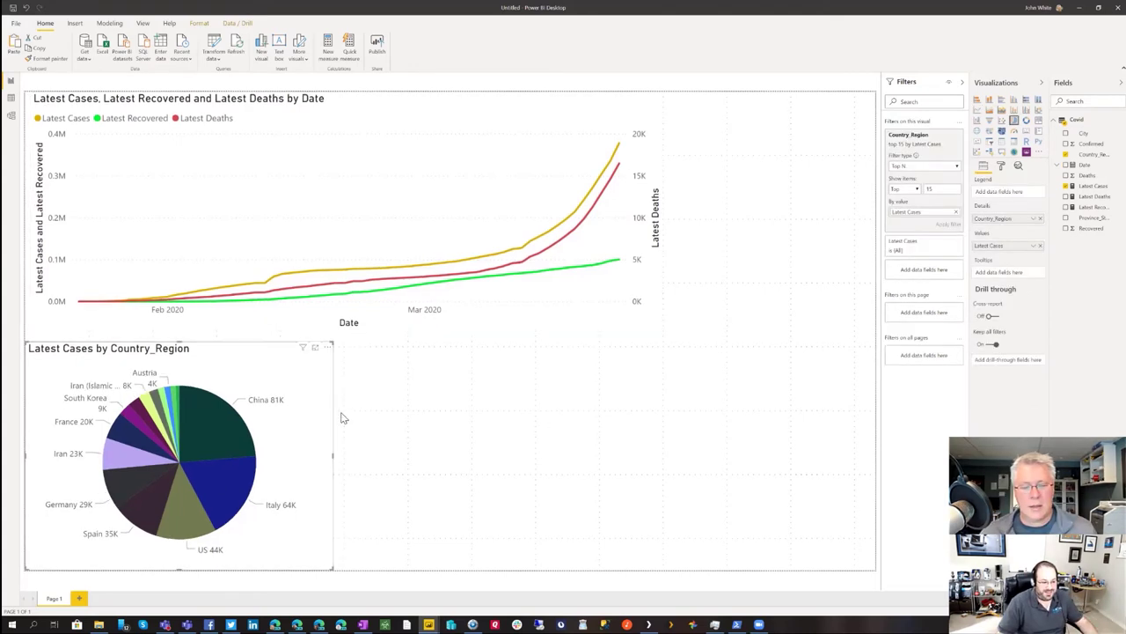
left_click(446, 409)
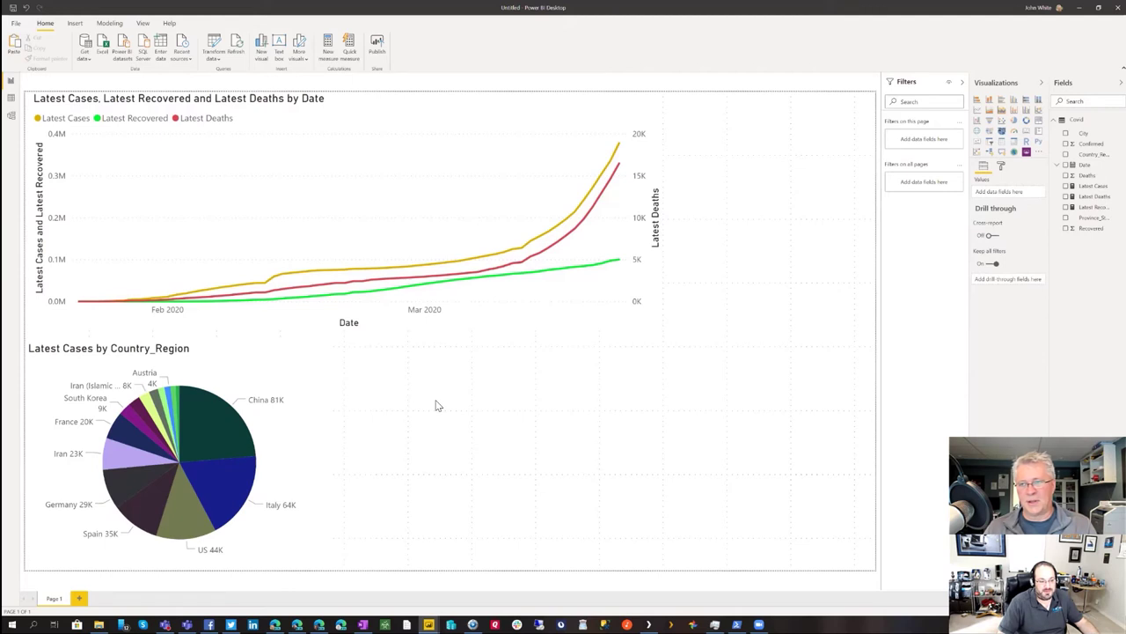
left_click(240, 363)
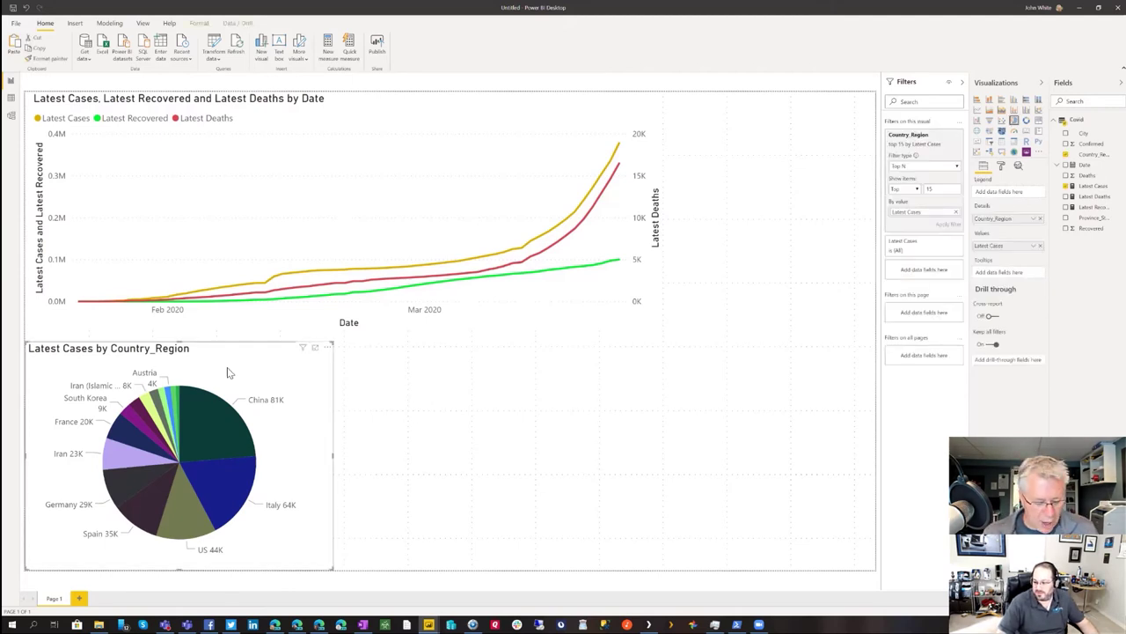
left_click(442, 430)
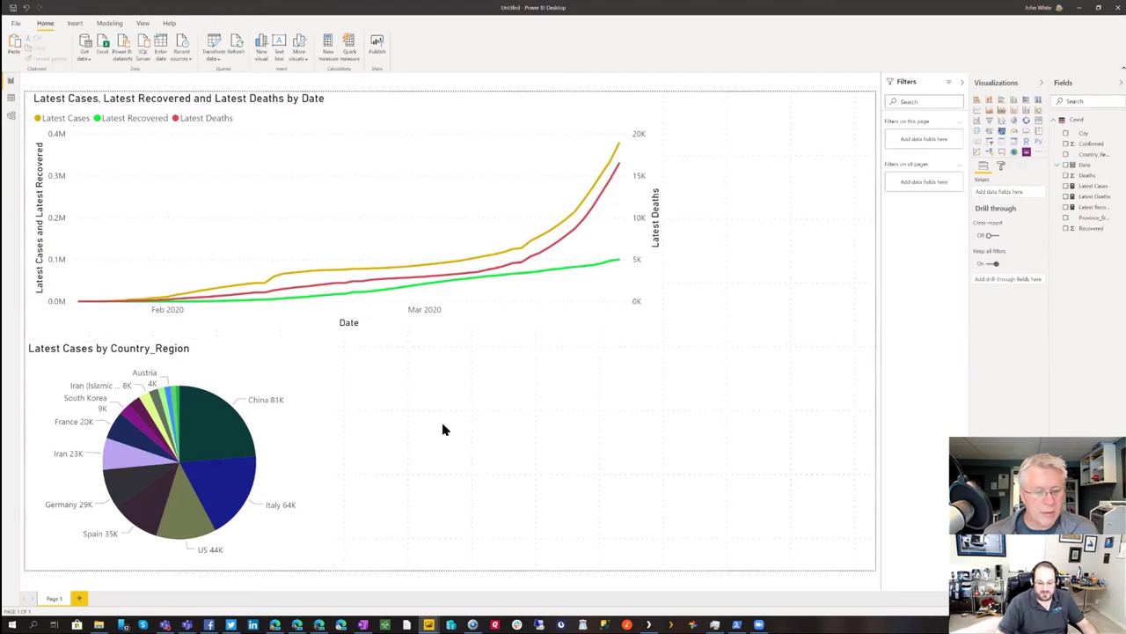
Duplicate the pie chart and place the copy beside the original, its right edge aligned with the line chart above
left_click(297, 393)
key("ctrl+c")
key("ctrl+v")
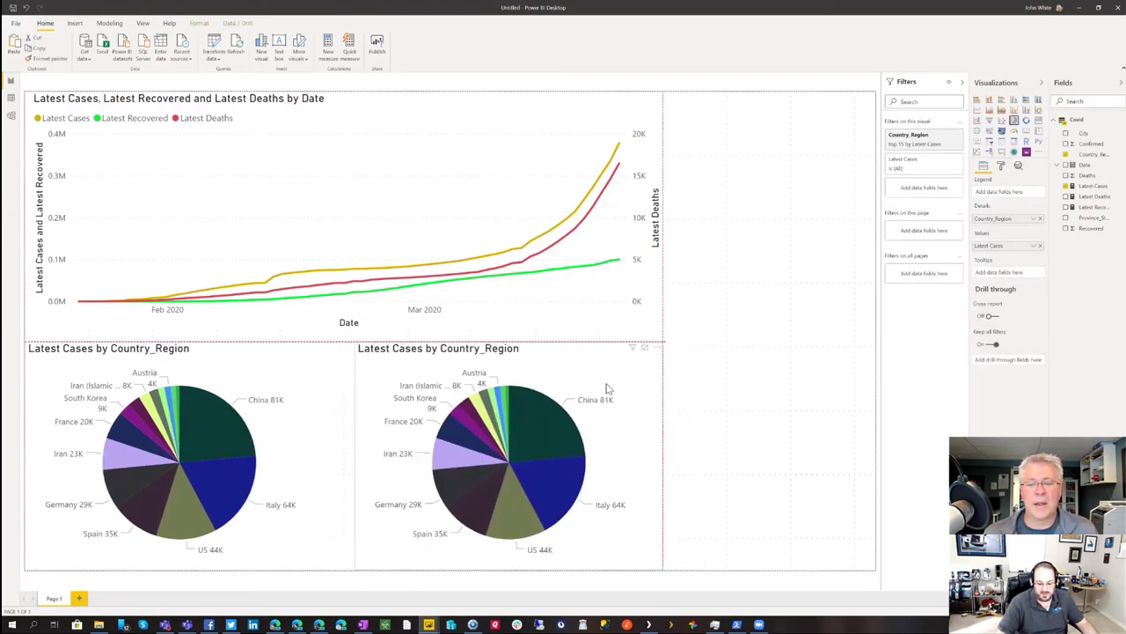
key("Escape")
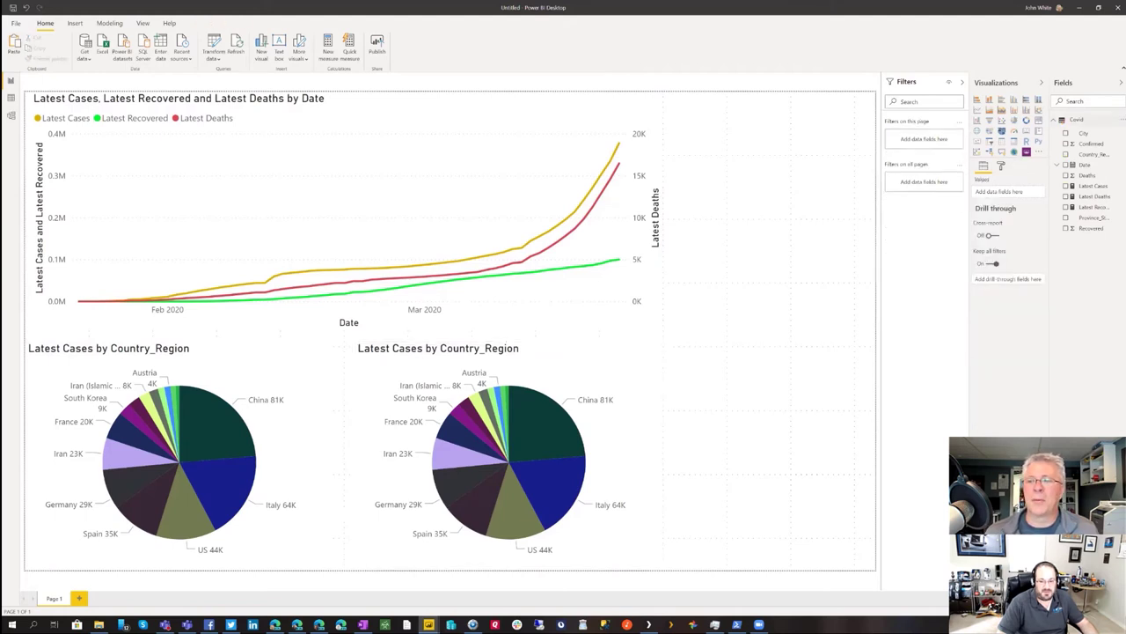
Create a measure in the Covid table with the formula Mortality = [Latest Deaths]/[Latest Cases]
right_click(1075, 120)
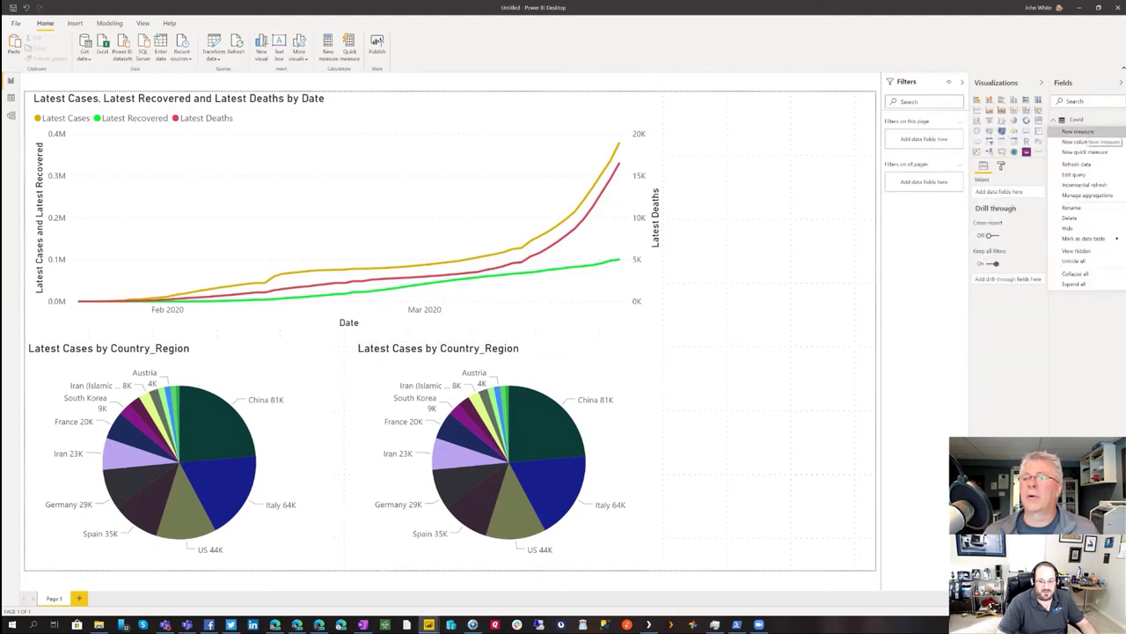
left_click(1079, 132)
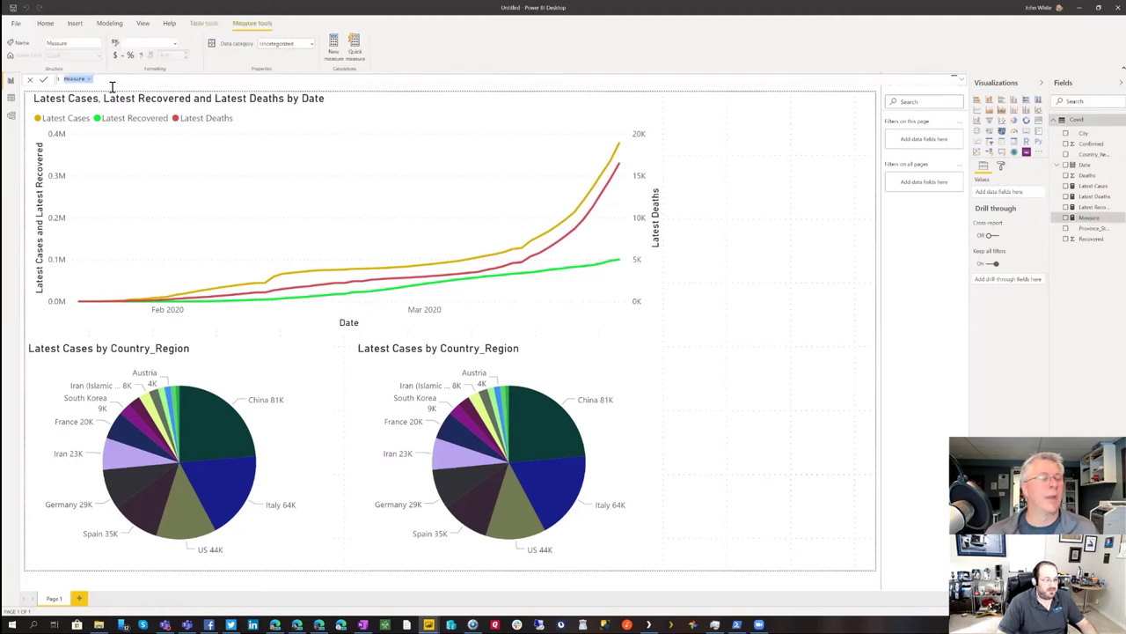
type("Mortality = ")
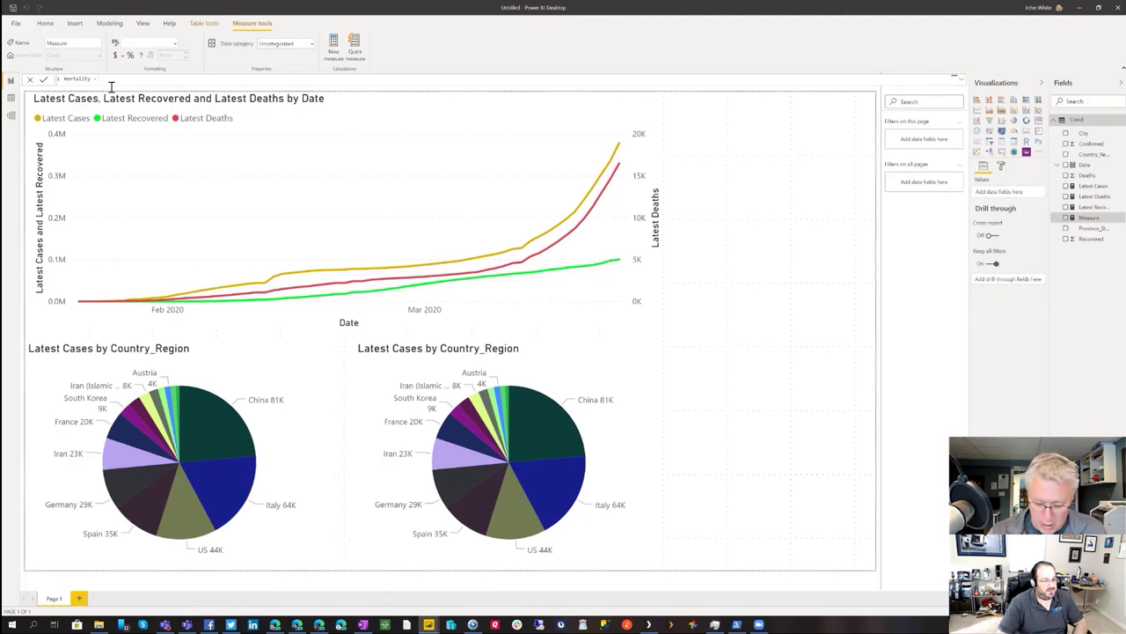
type("[Latest")
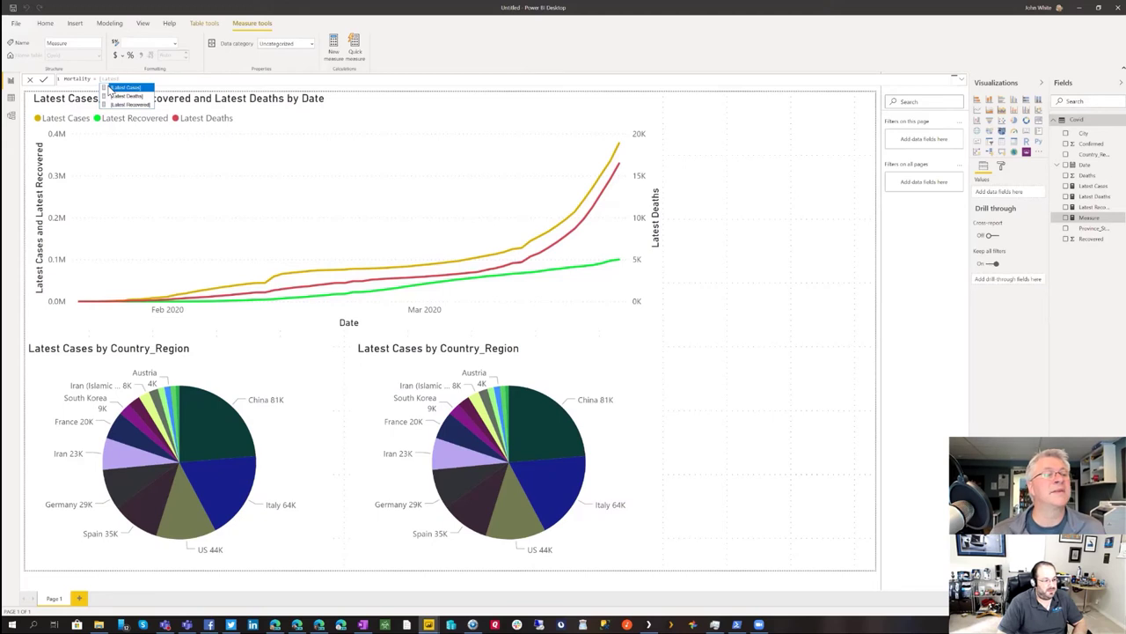
key("Down")
key("Tab")
type("/")
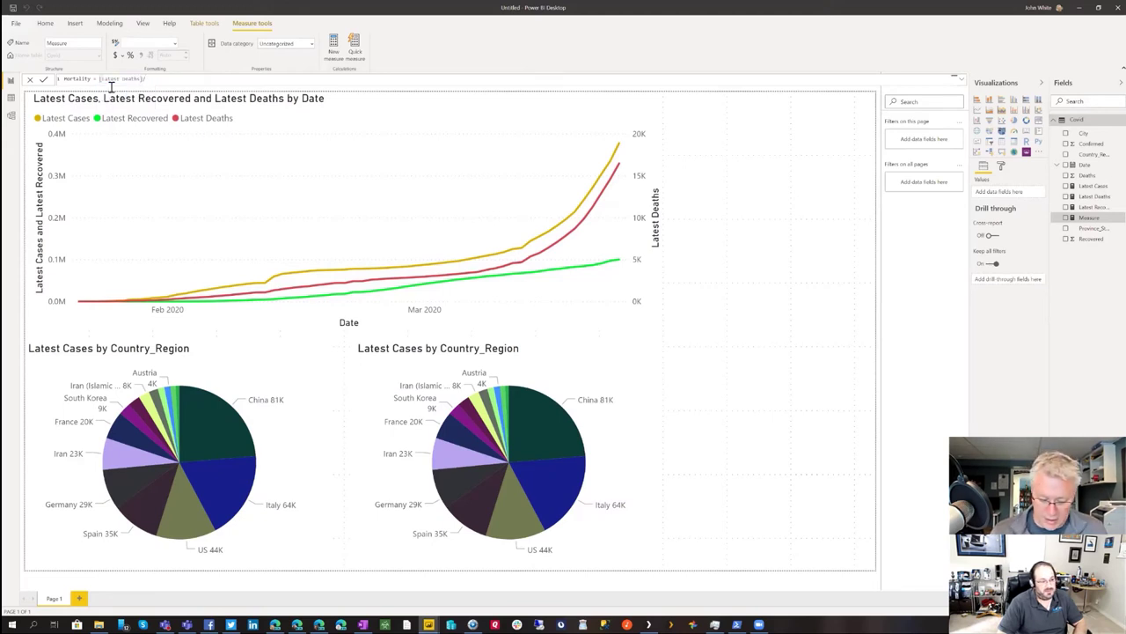
type("[Lat")
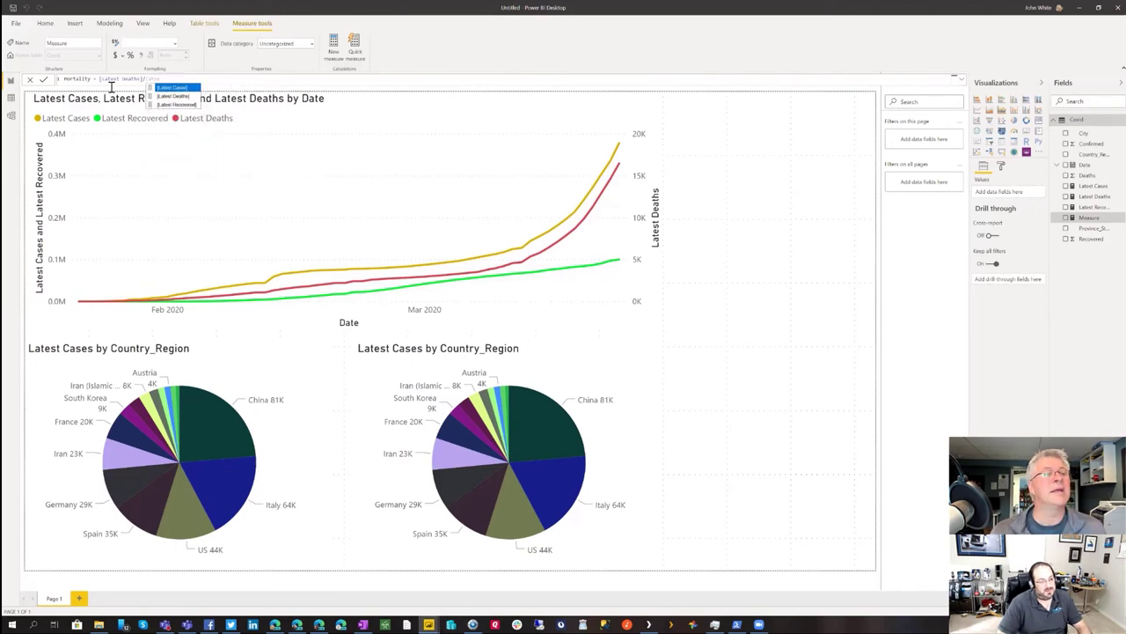
key("Tab")
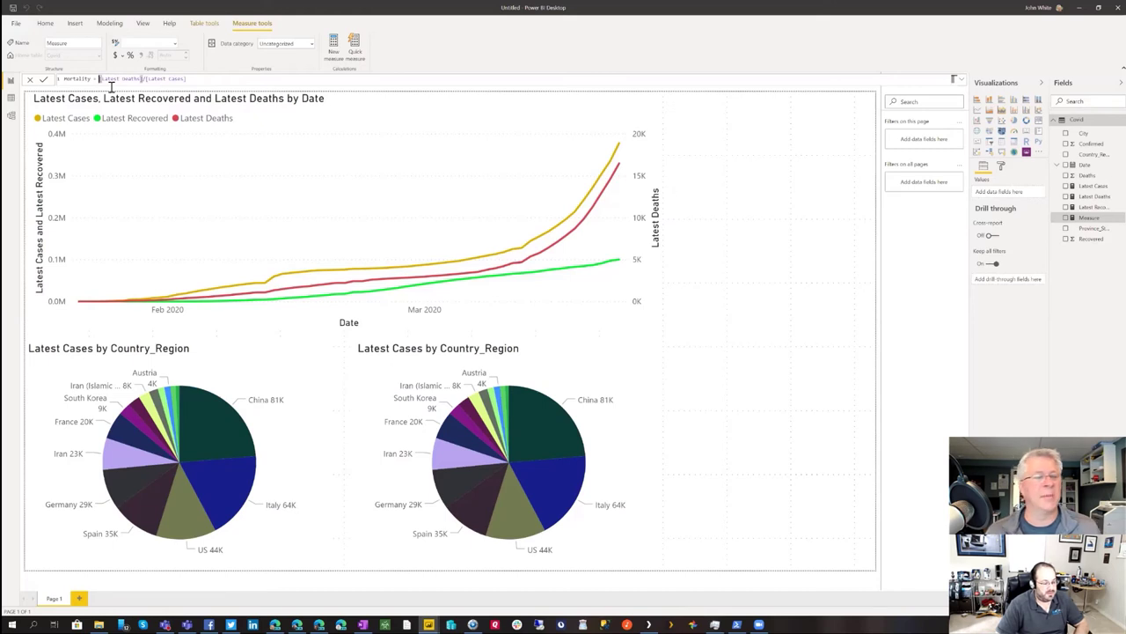
Add a blank check to the Mortality formula so it reads ISBLANK([Latest Cases]),0,[Latest Deaths]/[Latest Cases]) and commit it
type("is")
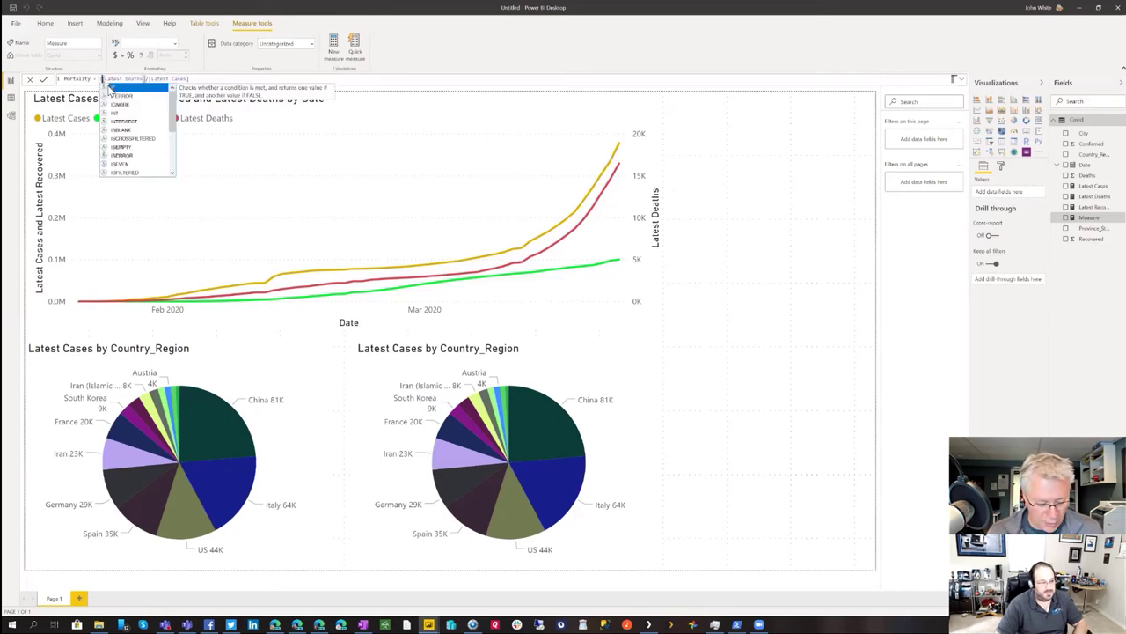
type("blank")
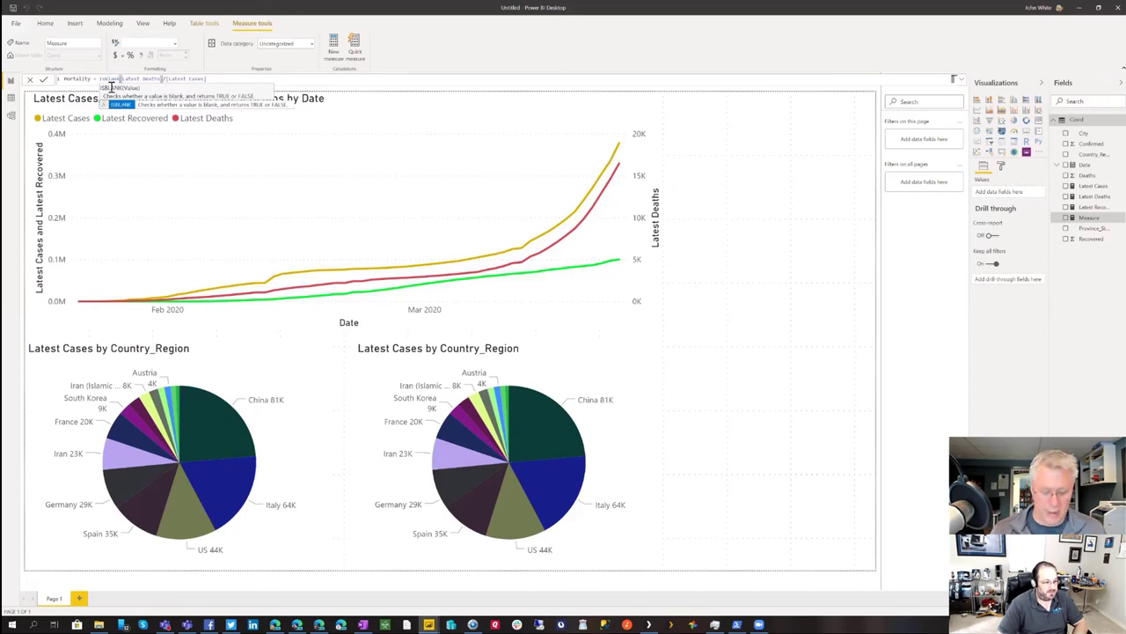
type("(")
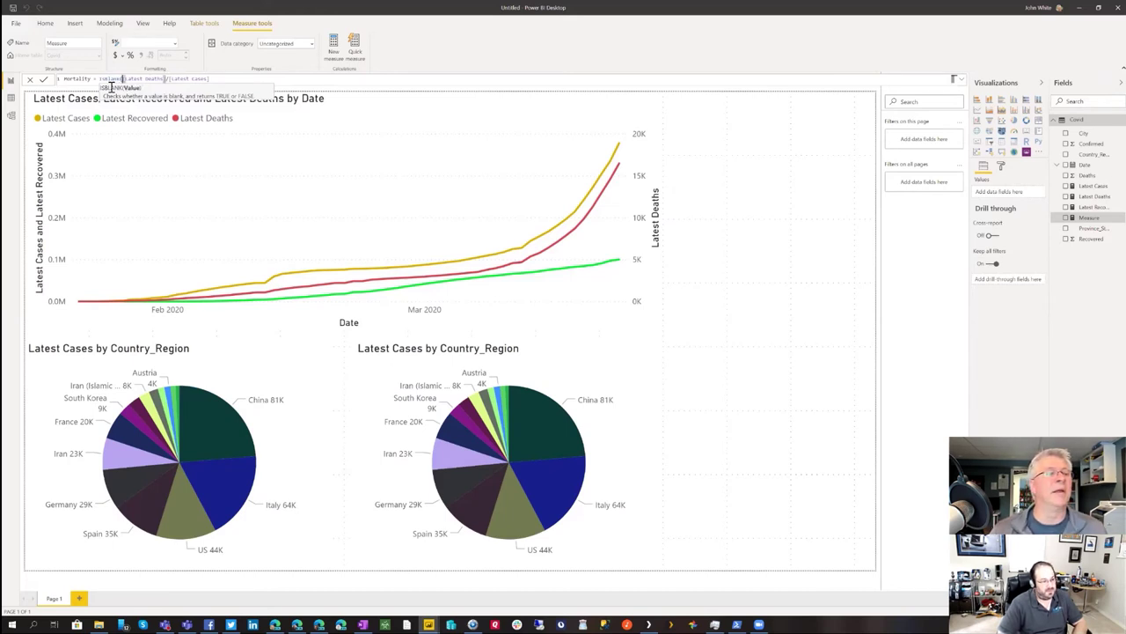
type("[Latest")
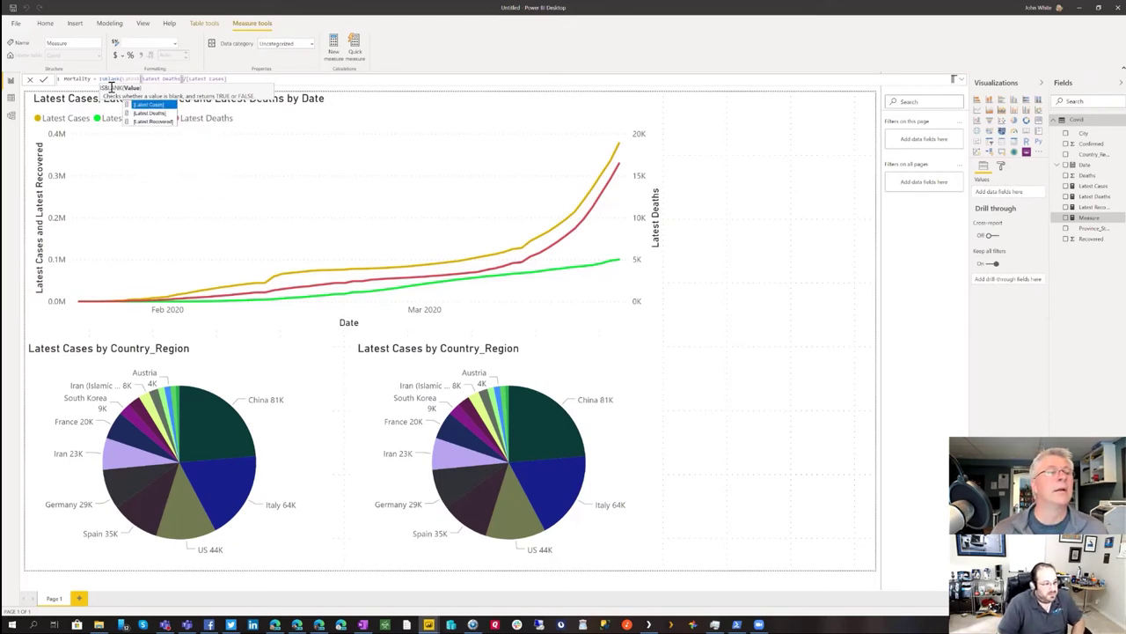
key("Tab")
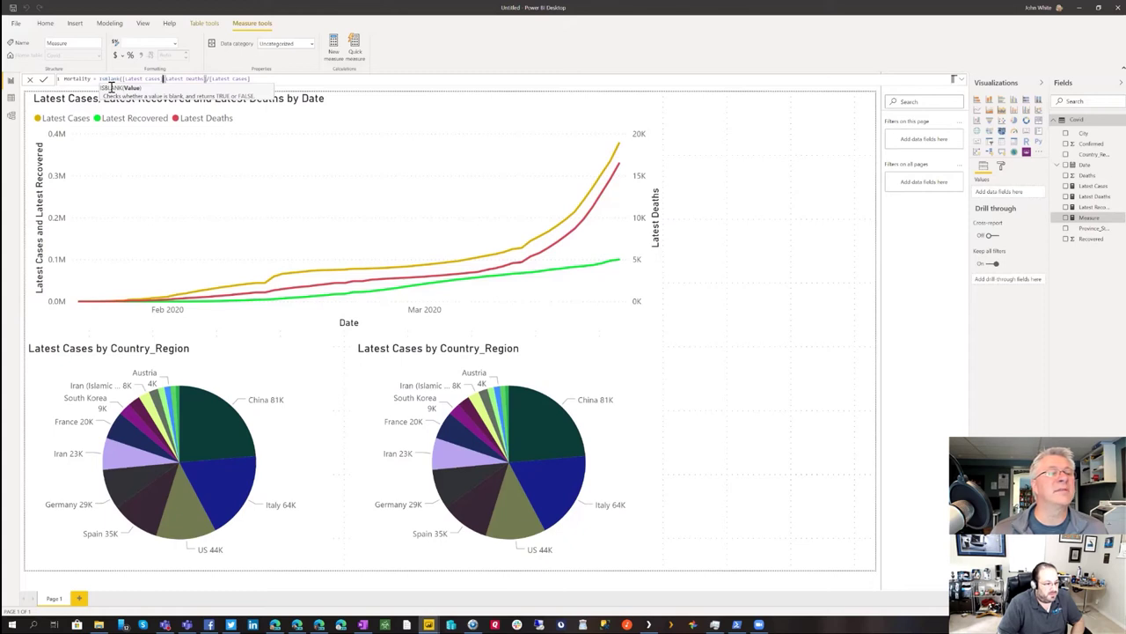
type("),0")
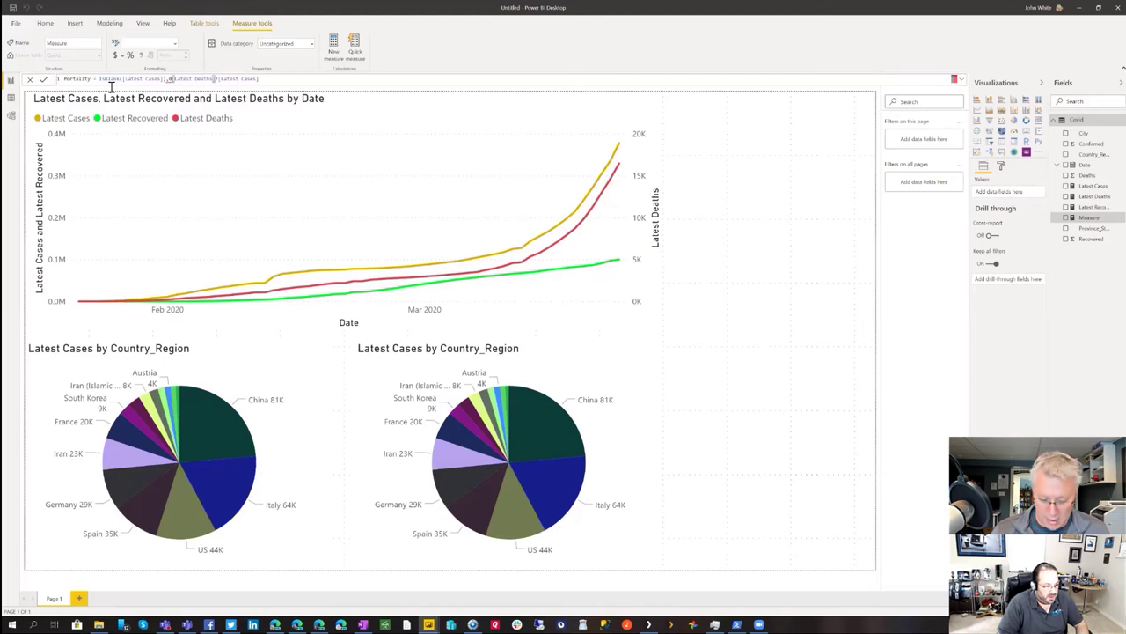
type(",")
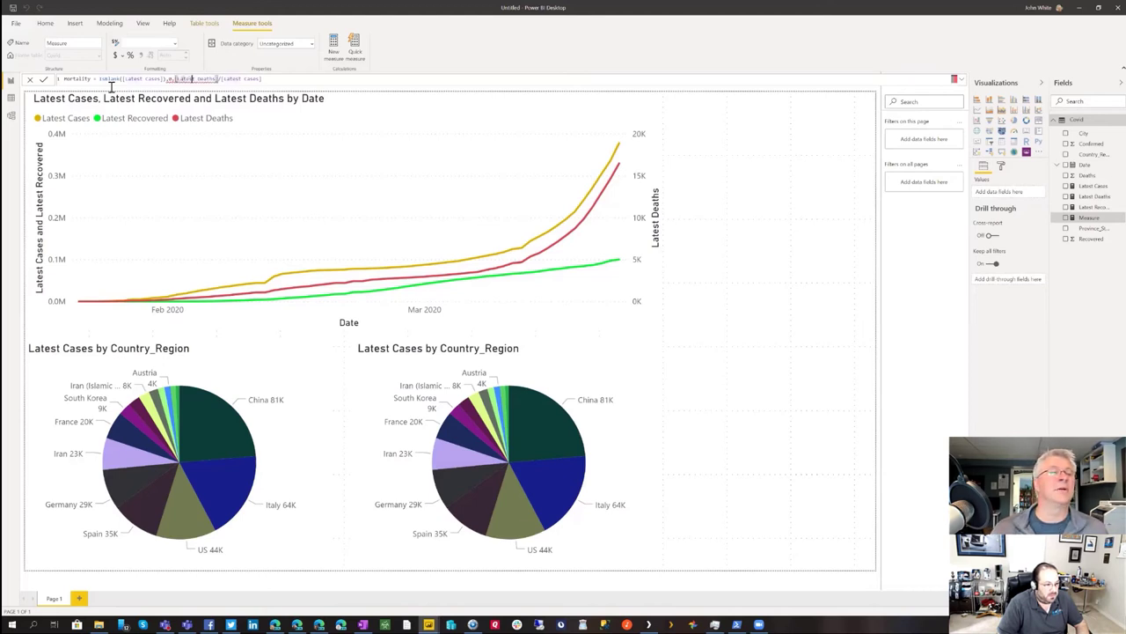
key("End")
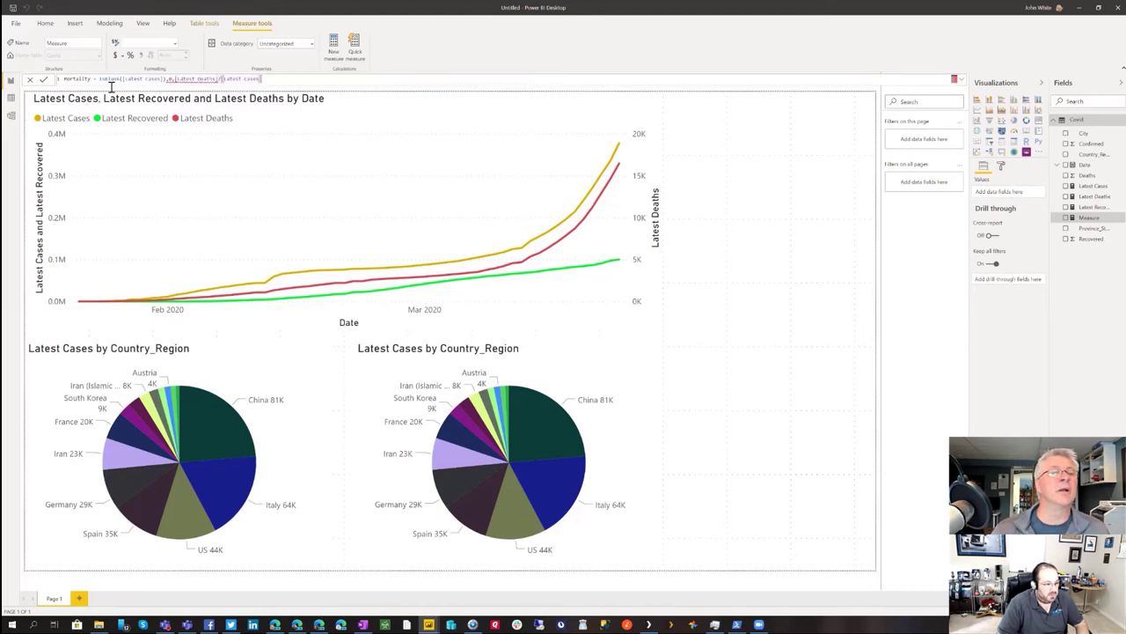
type(")")
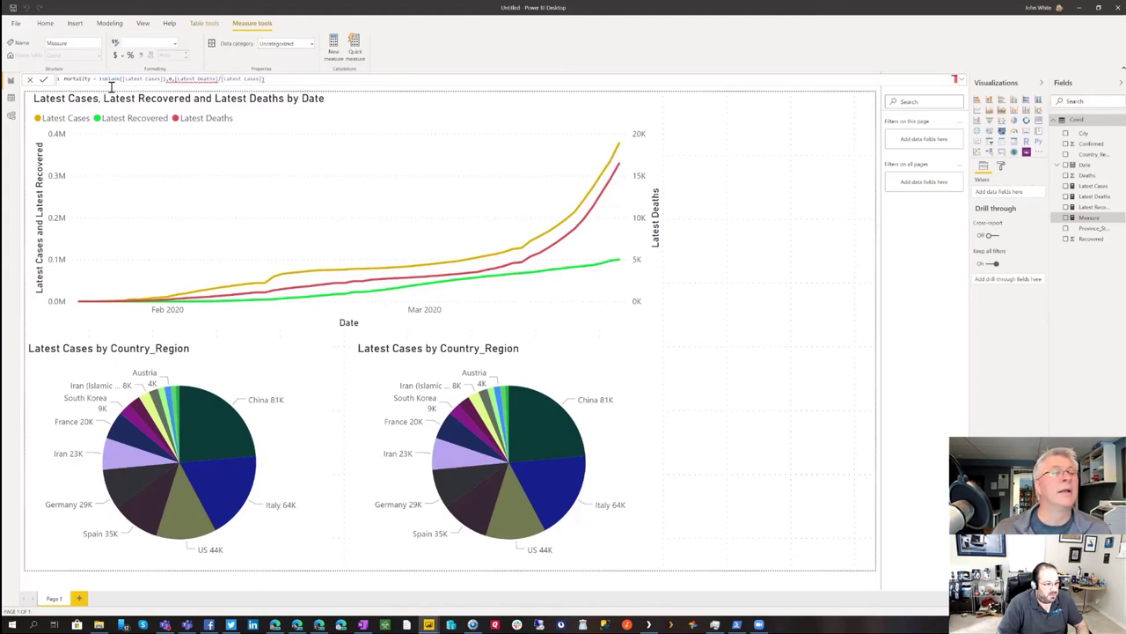
key("Return")
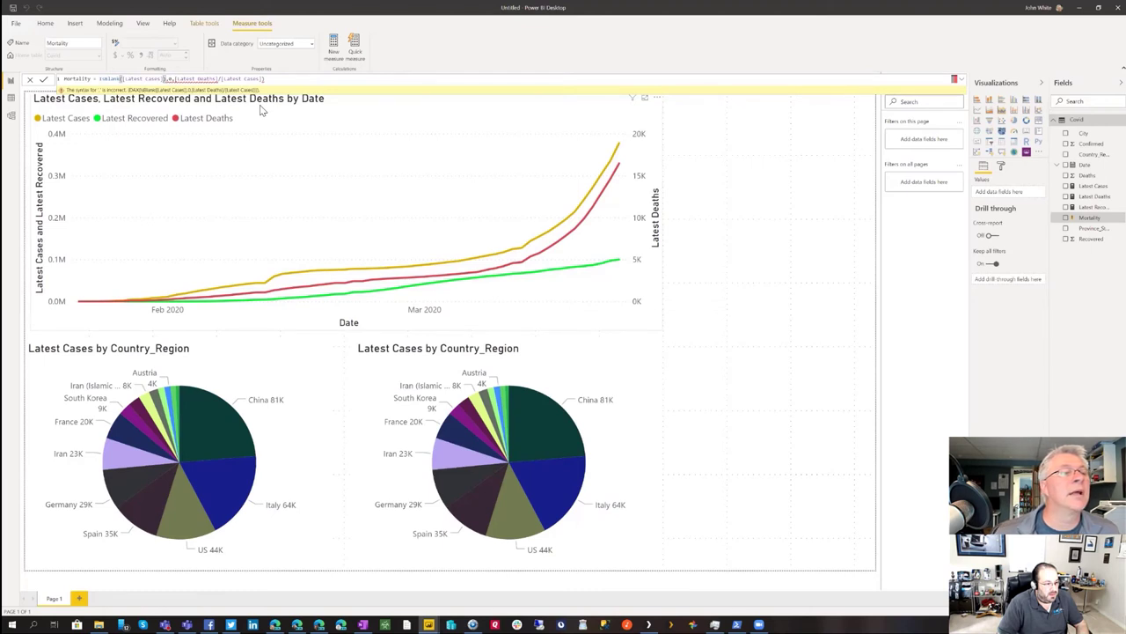
Correct the measure to Mortality = IF(ISBLANK([Latest Cases]),0,[Latest Deaths]/[Latest Cases]) and format it as a percentage
key("Left")
key("Left")
key("Left")
key("Left")
key("Left")
key("Left")
key("Left")
key("Left")
key("Left")
key("Left")
key("Left")
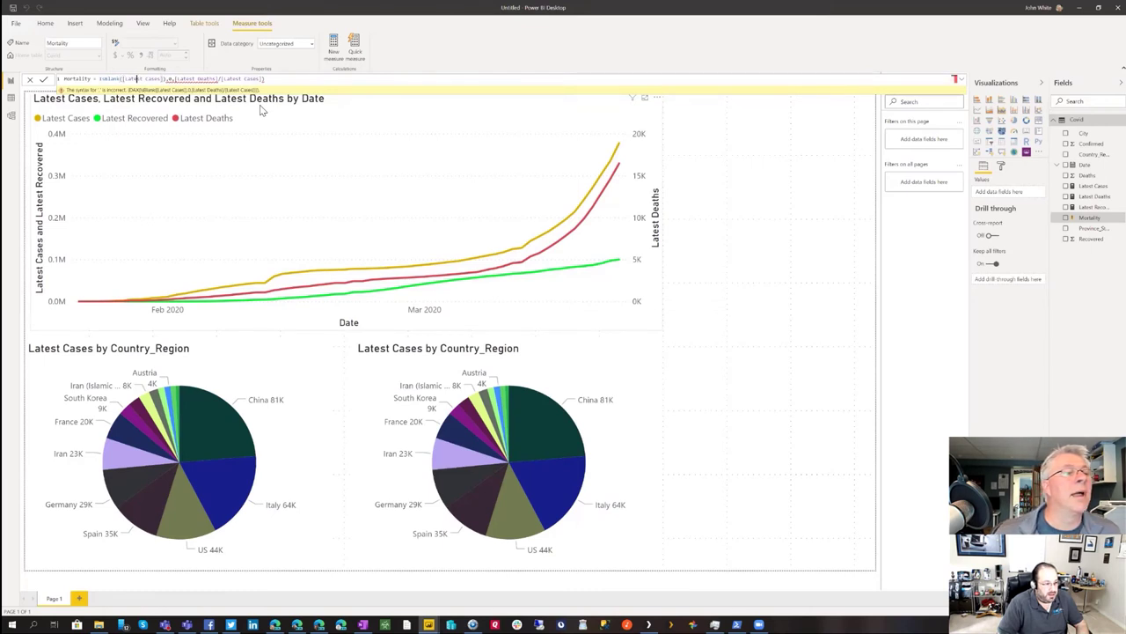
key("Left")
key("Left")
key("Left")
key("Left")
key("Left")
key("Left")
key("Left")
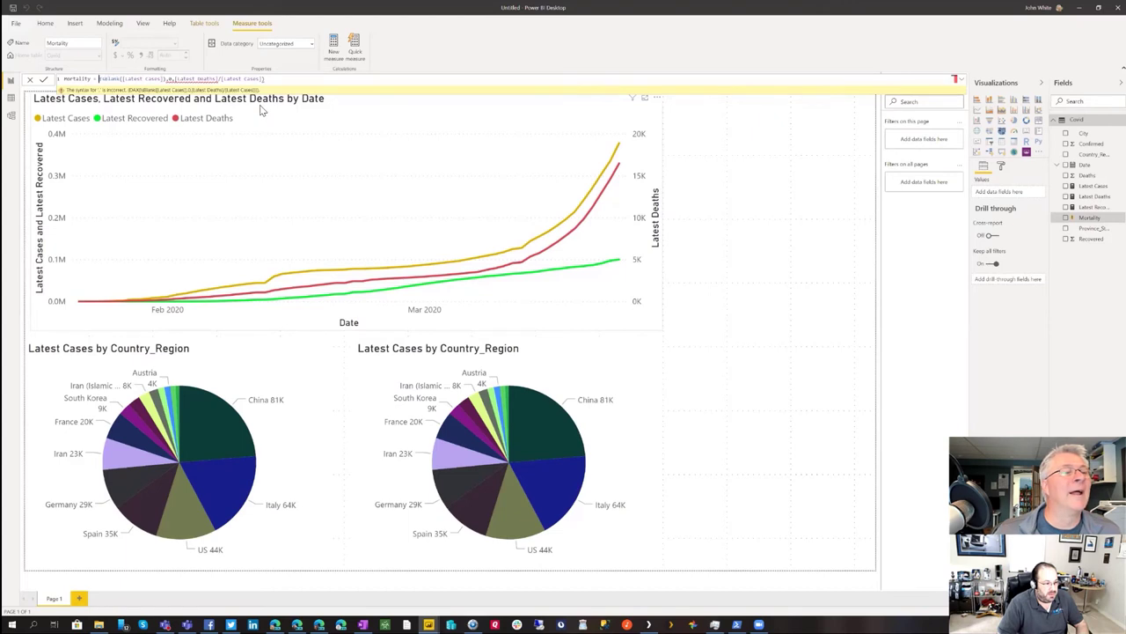
type("IF(")
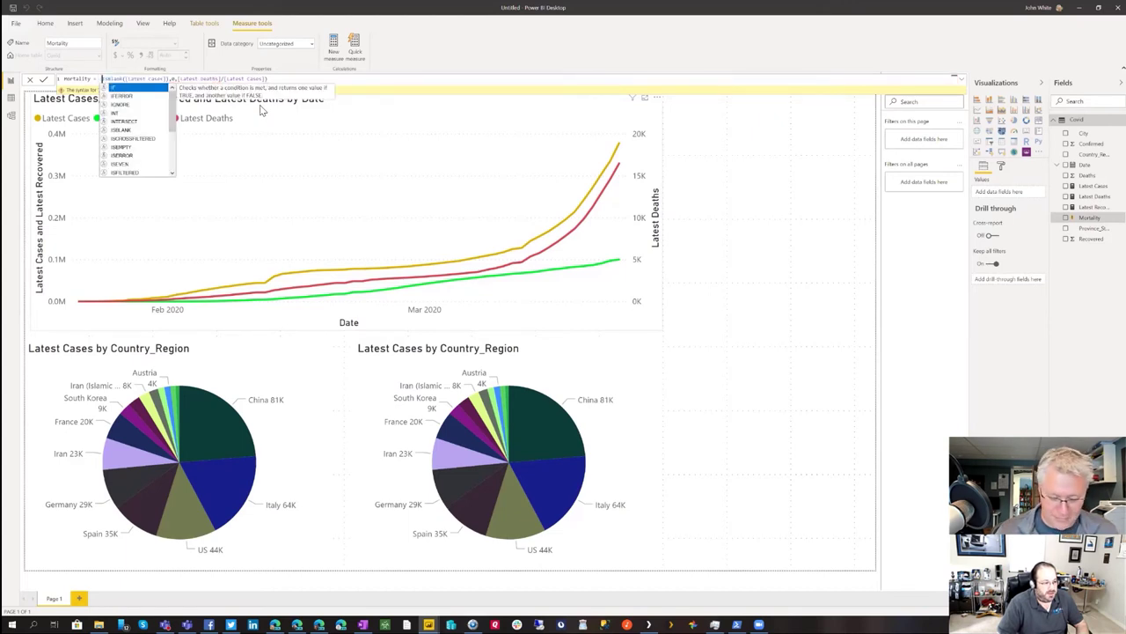
key("Right")
key("Right")
key("Right")
key("Right")
key("Right")
key("Right")
key("Right")
key("Right")
key("Right")
key("Right")
key("Right")
key("Right")
key("Right")
key("Right")
key("Right")
key("Right")
key("Right")
key("Right")
key("Right")
key("Right")
key("End")
type(")")
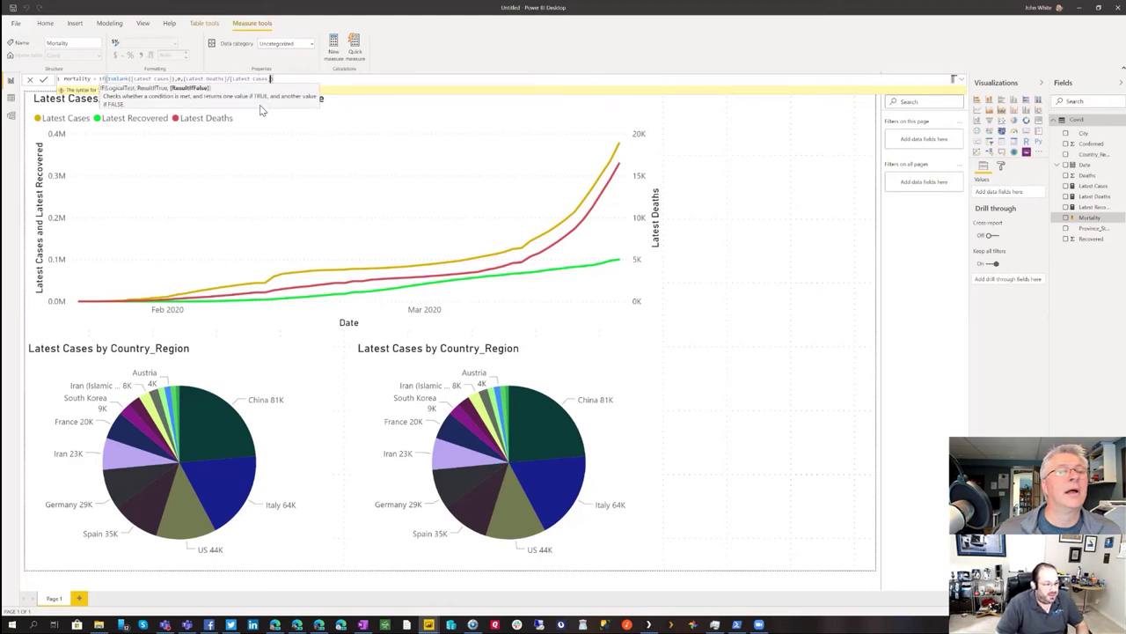
type(")")
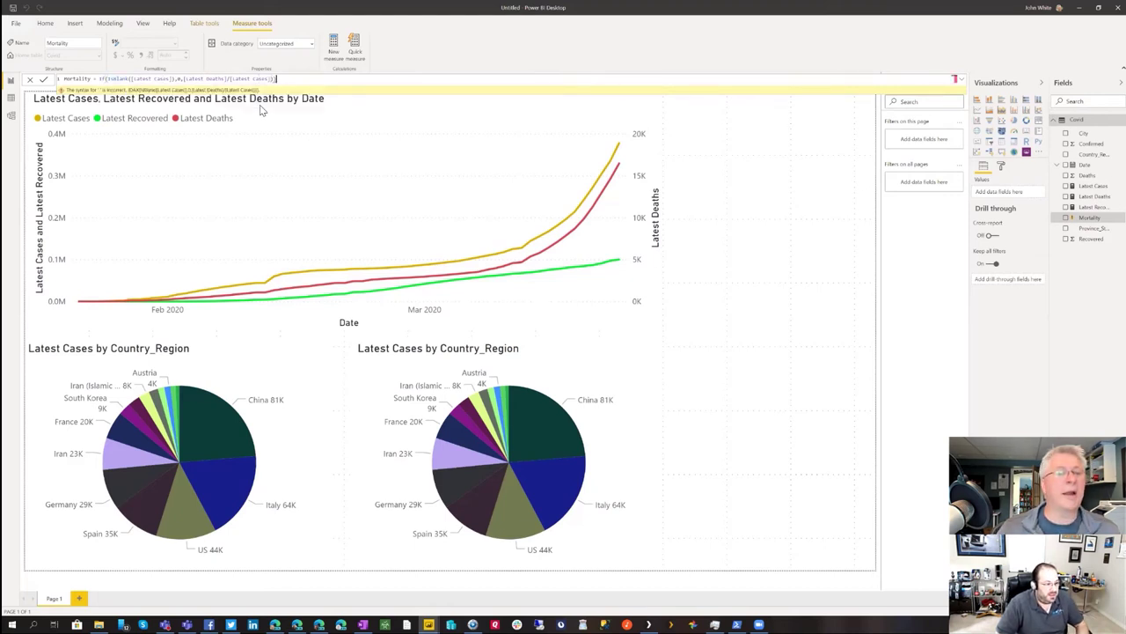
key("BackSpace")
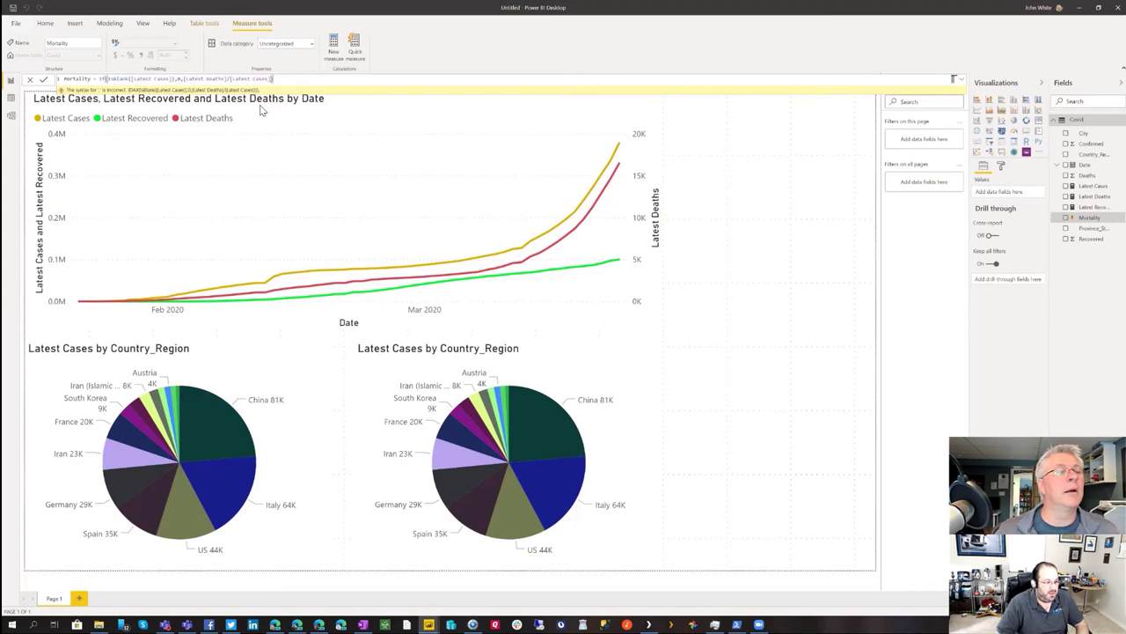
left_click(44, 79)
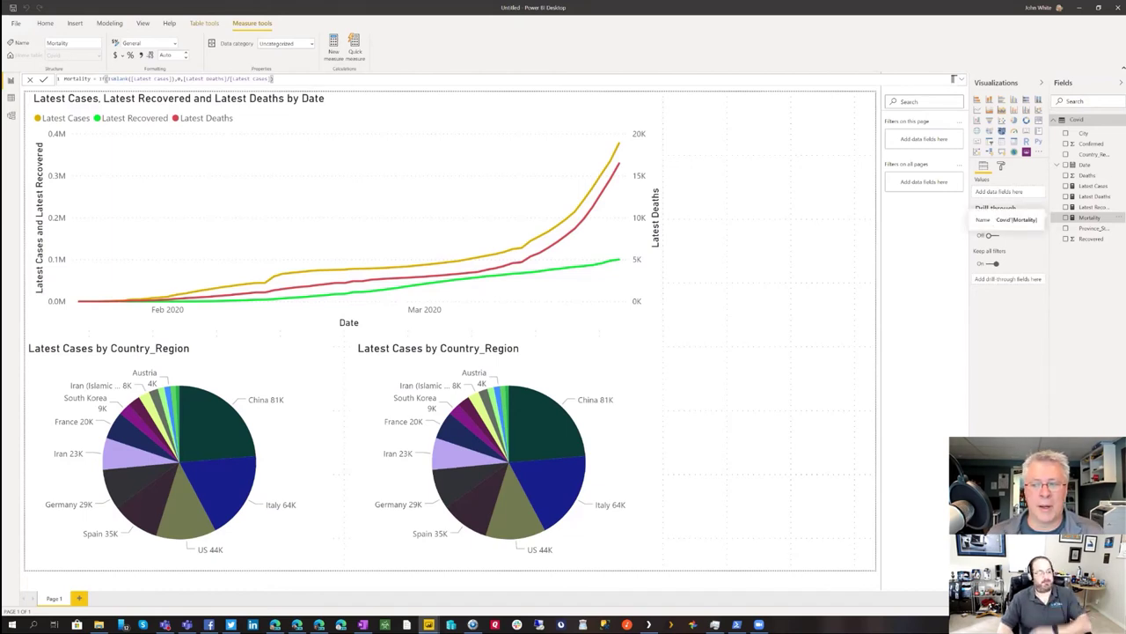
left_click(131, 55)
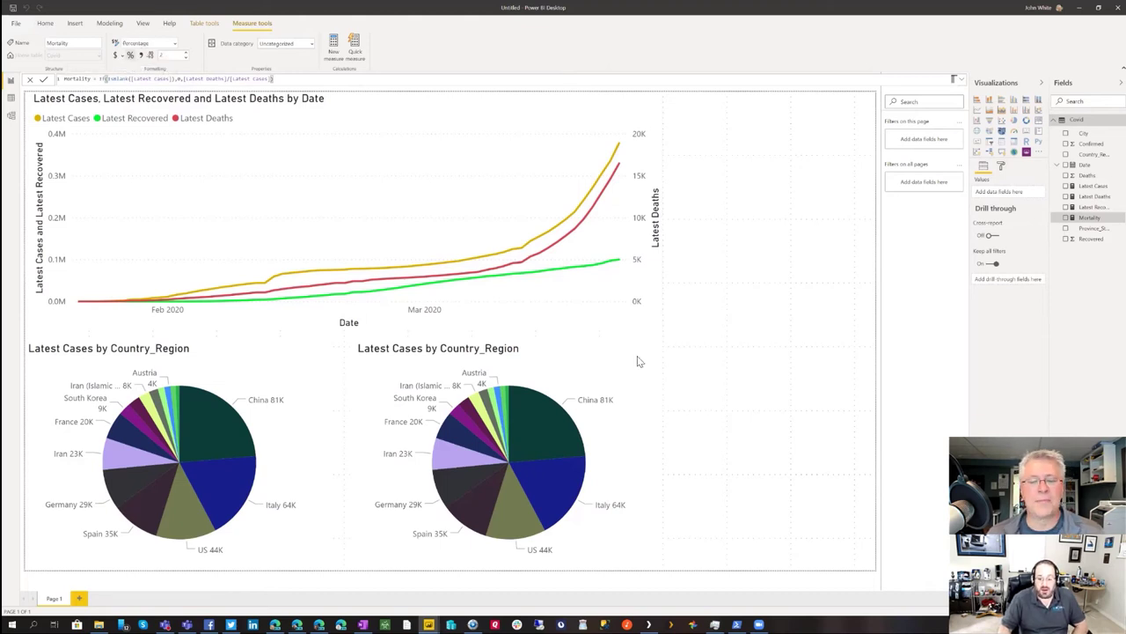
Replace Latest Cases with the Mortality measure as the value of the duplicated pie chart
left_click(579, 356)
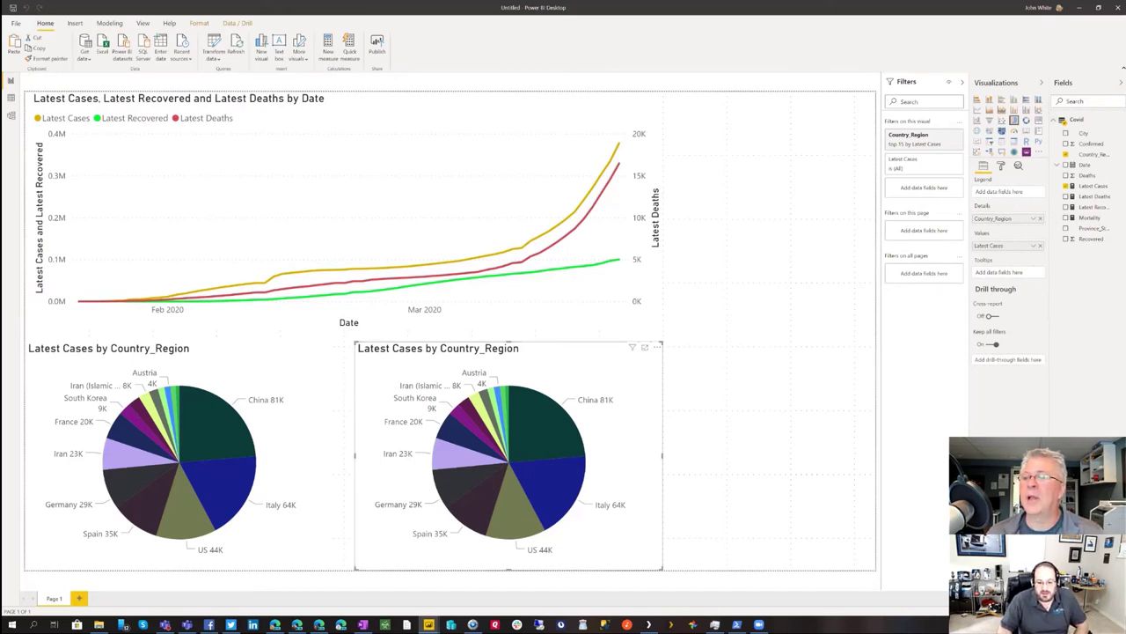
left_click_drag(1090, 217, 994, 246)
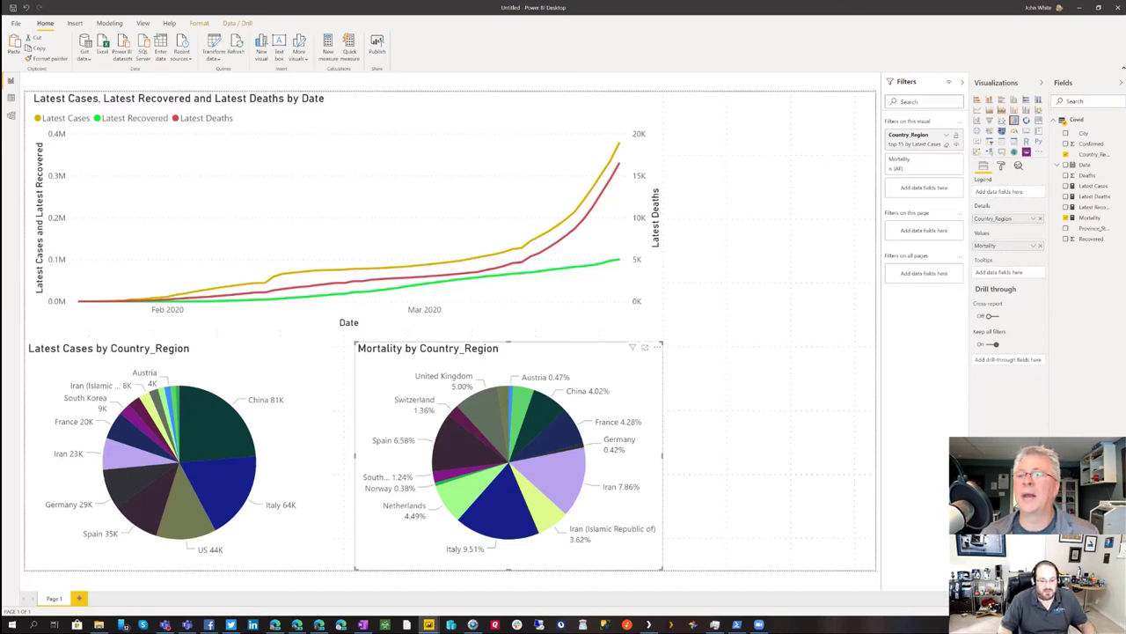
Rank the Mortality pie chart's top 15 Country_Region filter by Mortality and apply it
left_click(946, 135)
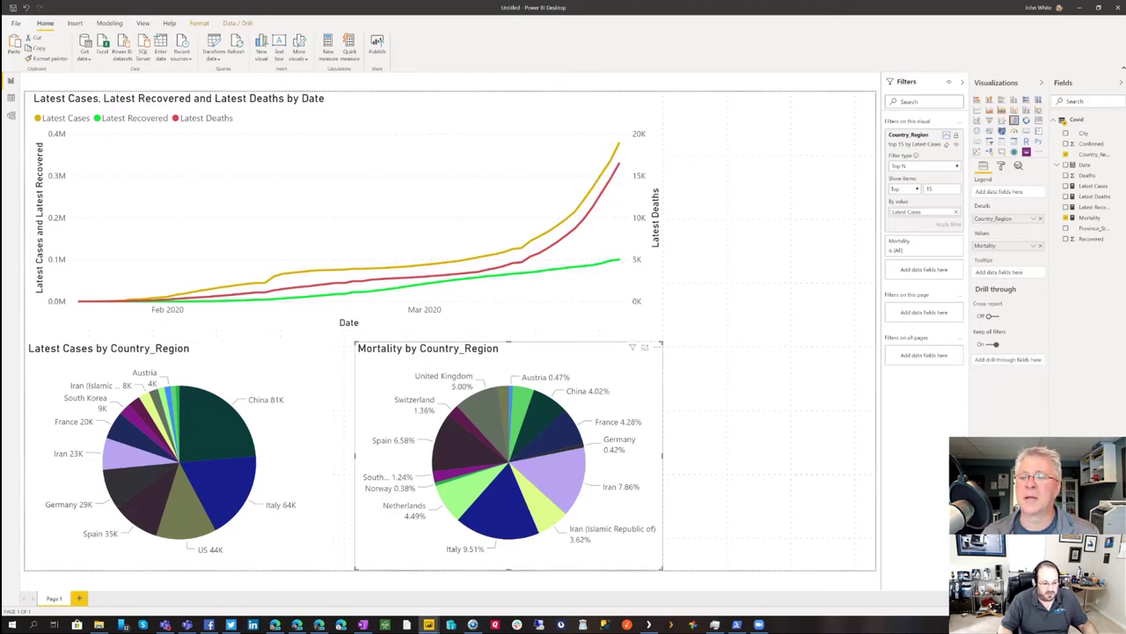
left_click_drag(1090, 217, 920, 211)
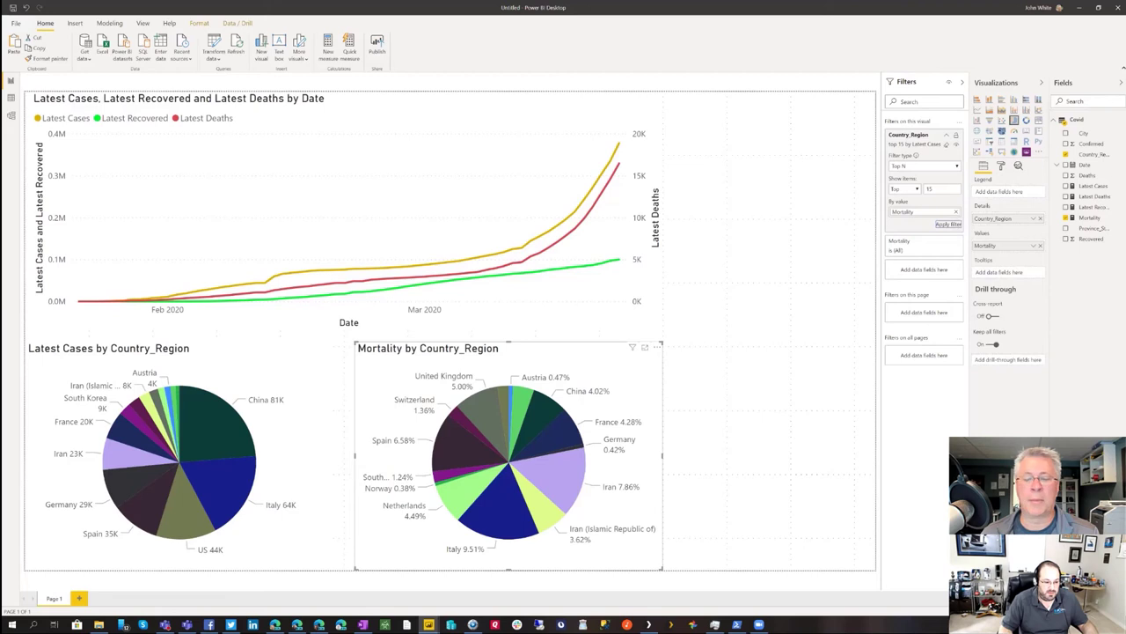
left_click(949, 223)
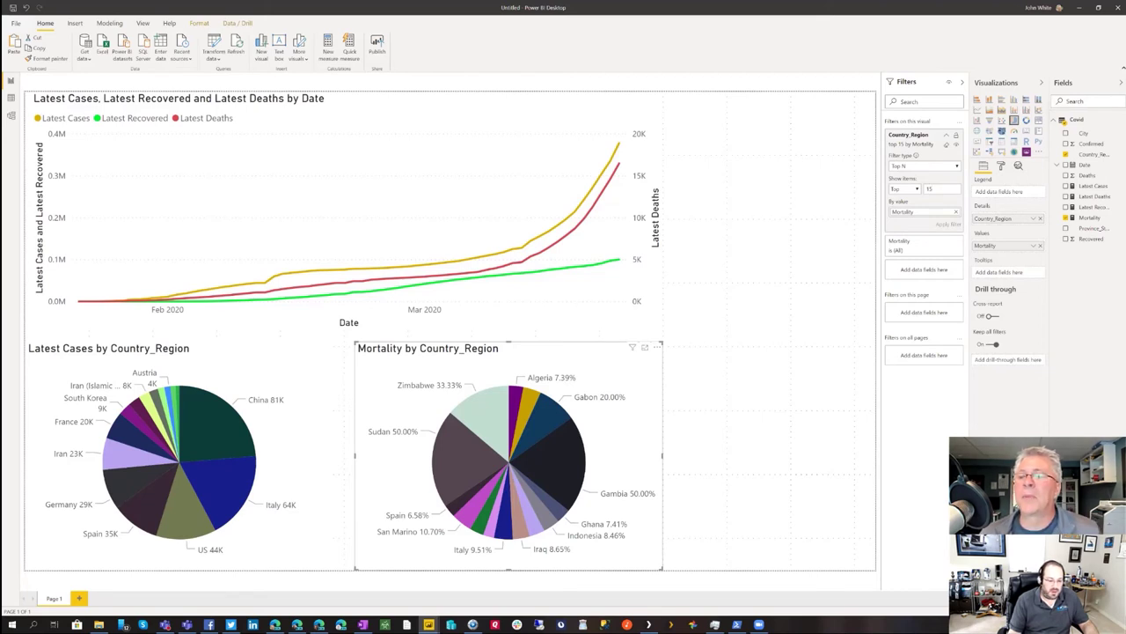
Limit the Mortality pie chart's Country_Region filter to the top 10 countries
double_click(929, 188)
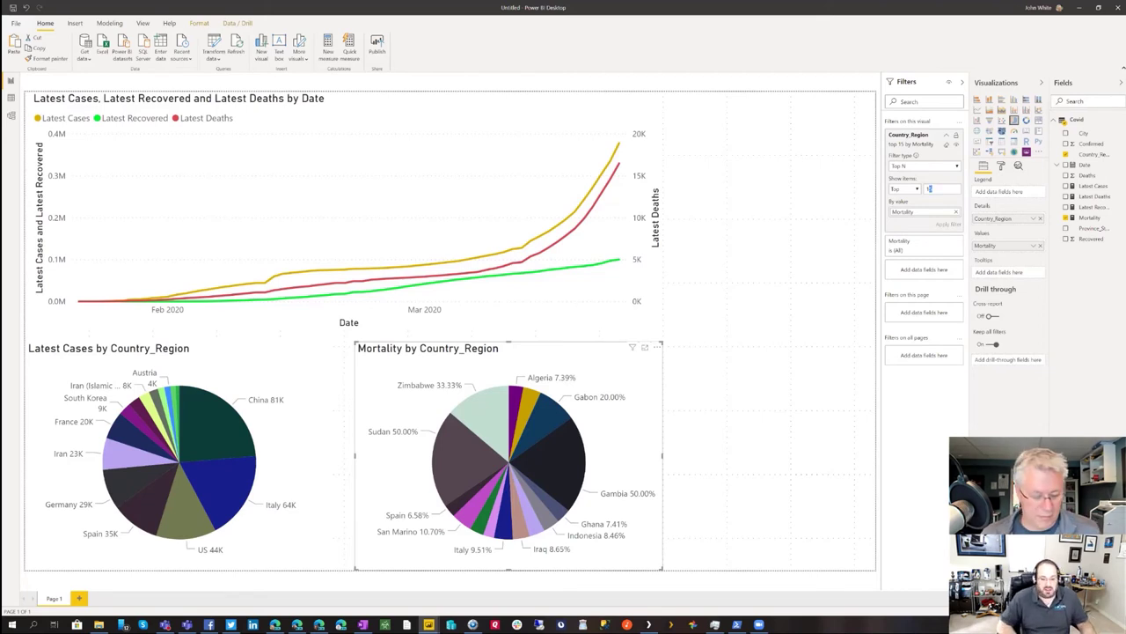
mouse_move(463, 458)
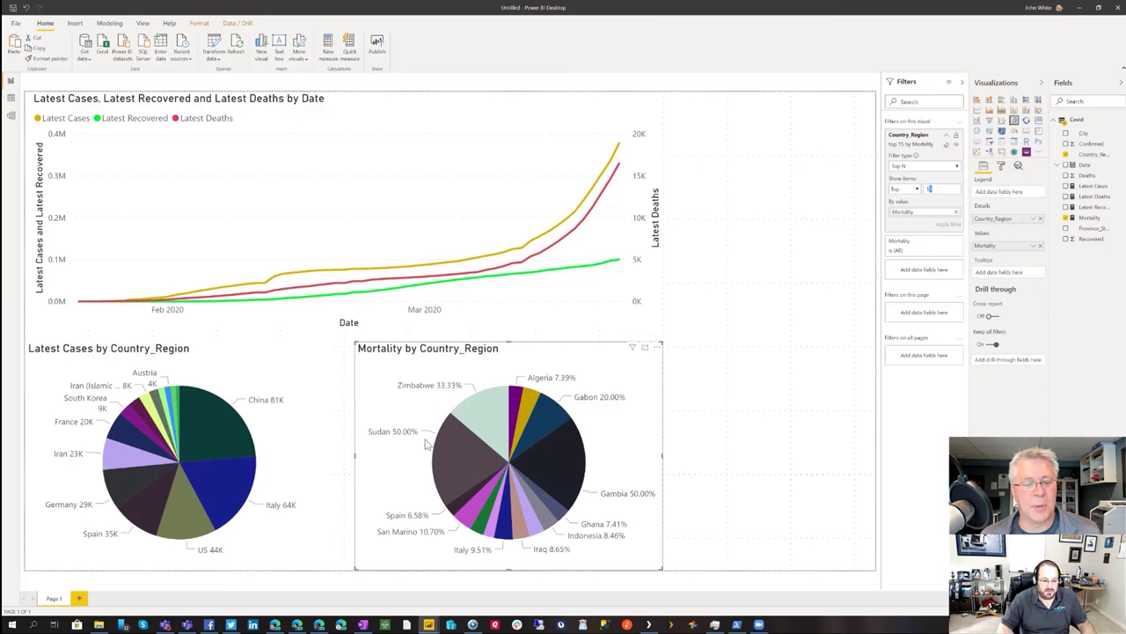
type("0")
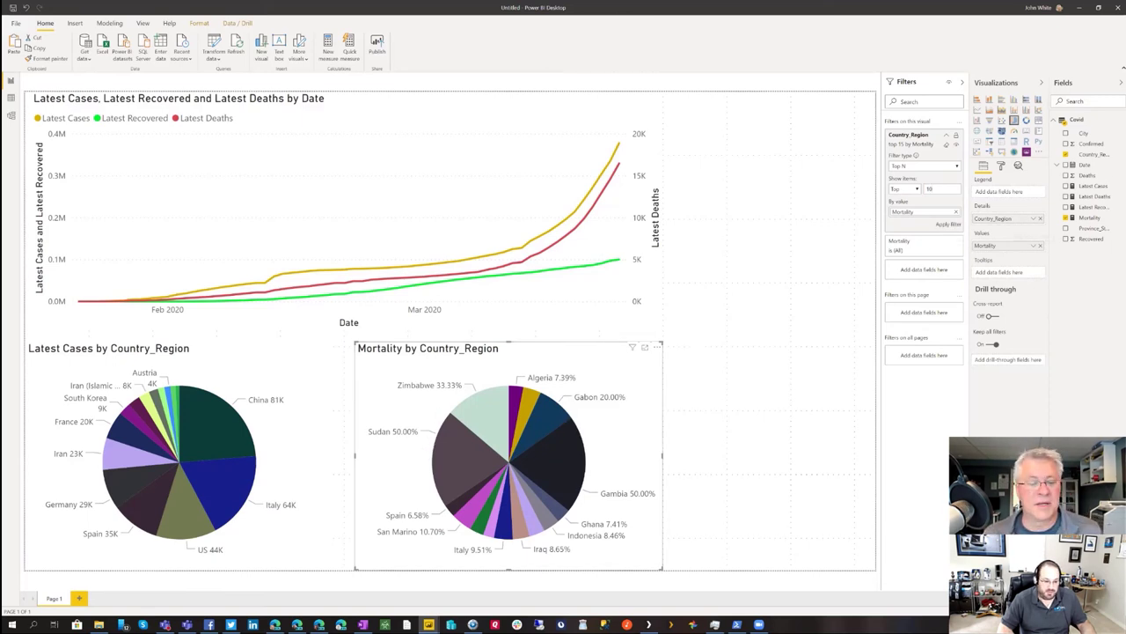
key("Return")
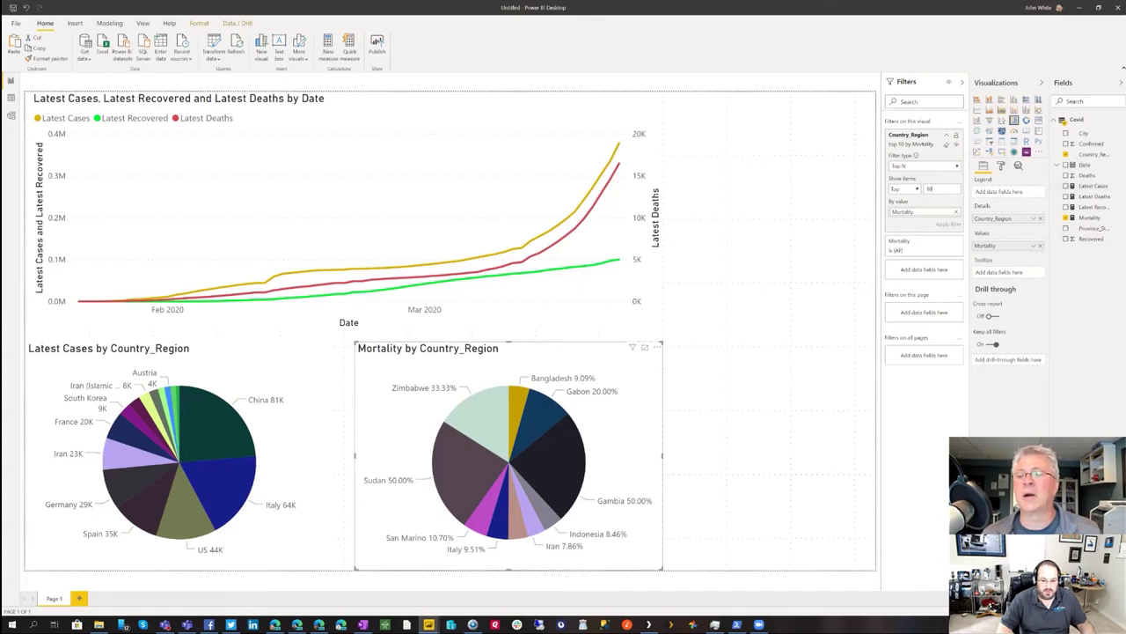
Set the Mortality pie chart's Country_Region filter back to the top 15 countries
key("BackSpace")
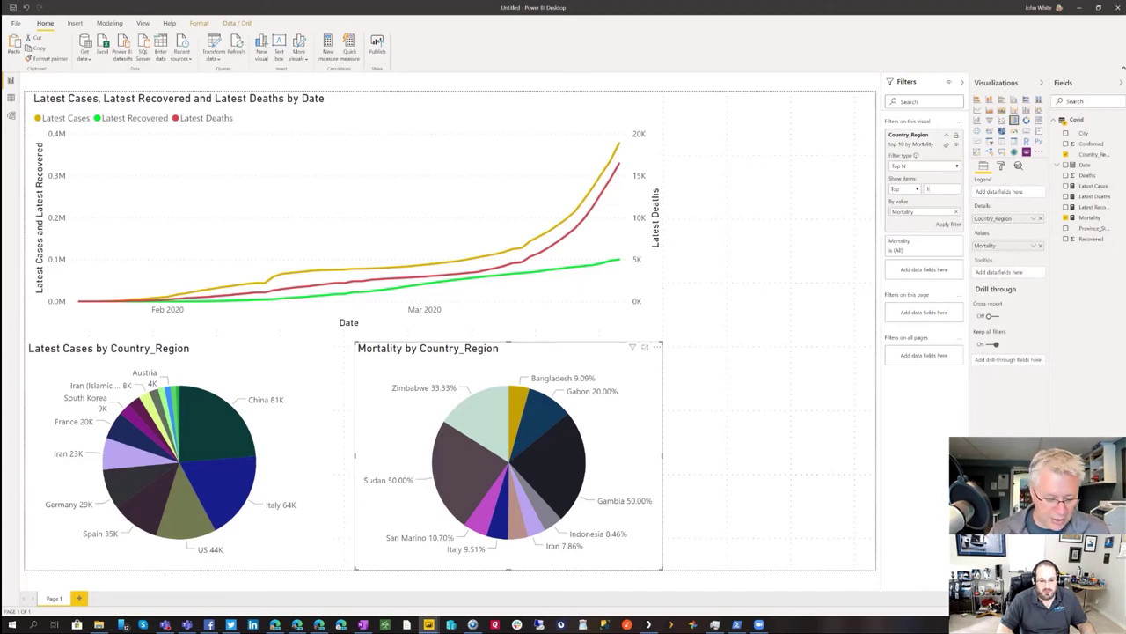
key("Return")
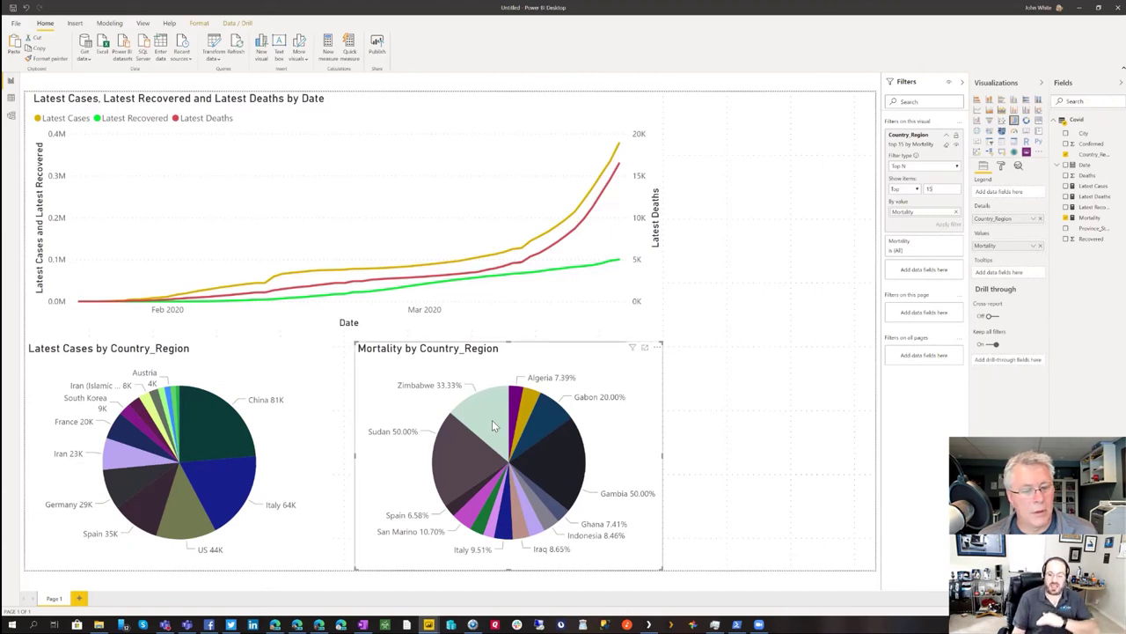
mouse_move(486, 418)
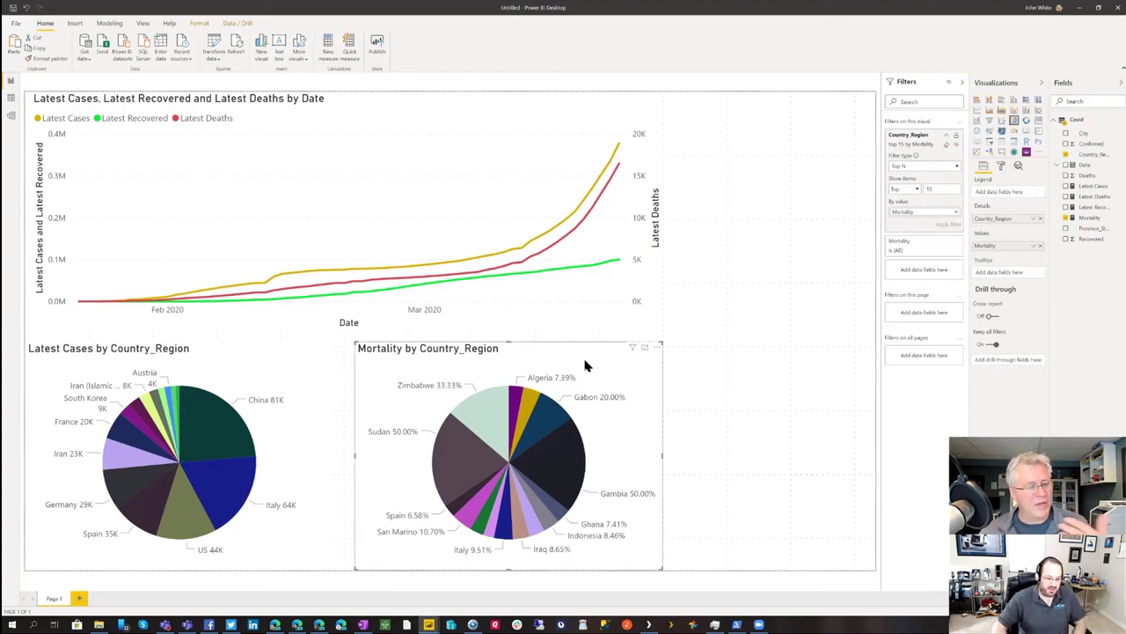
left_click_drag(480, 404, 495, 404)
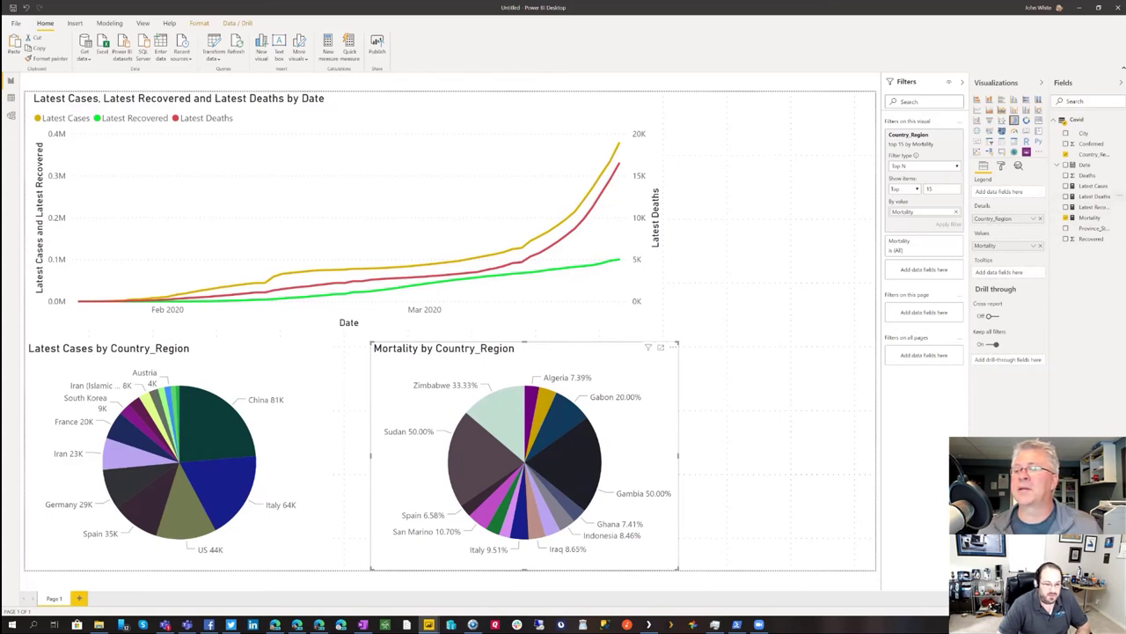
Rank the Mortality pie chart's Country_Region filter by Latest Cases and realign the chart's right edge with the line chart above
left_click_drag(1094, 186, 923, 212)
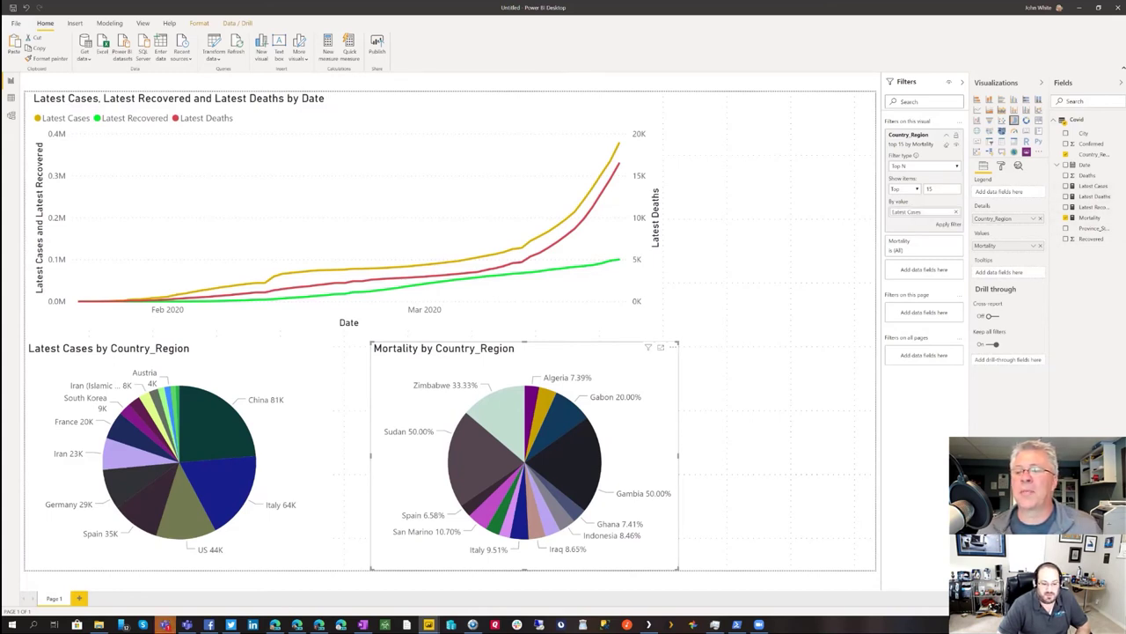
left_click(948, 223)
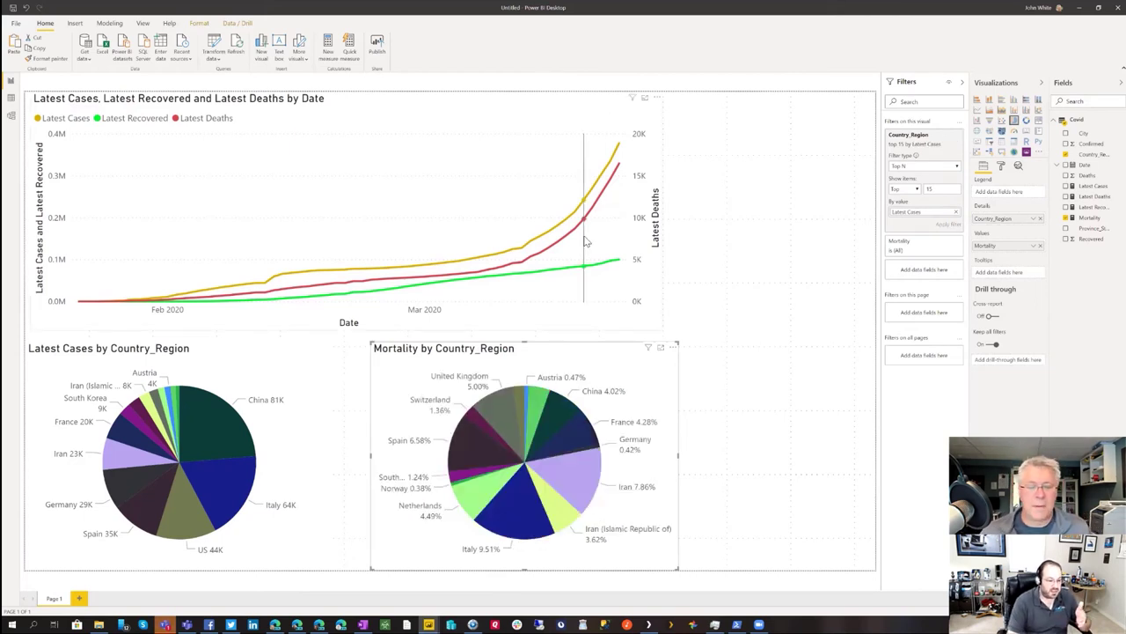
mouse_move(586, 241)
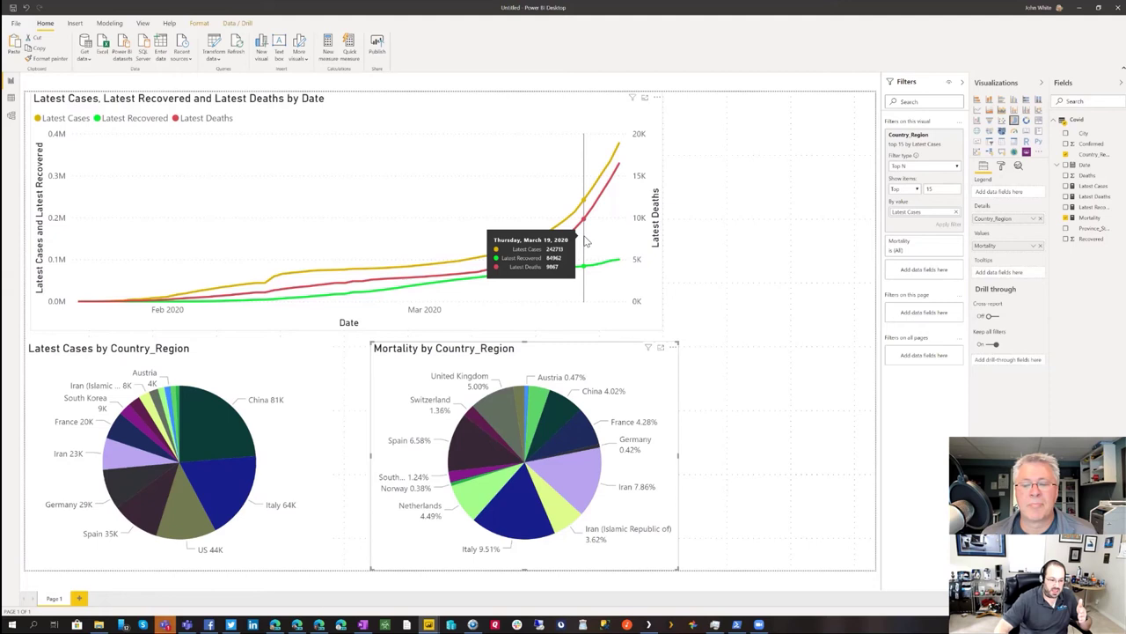
left_click_drag(609, 351, 639, 329)
left_click(696, 352)
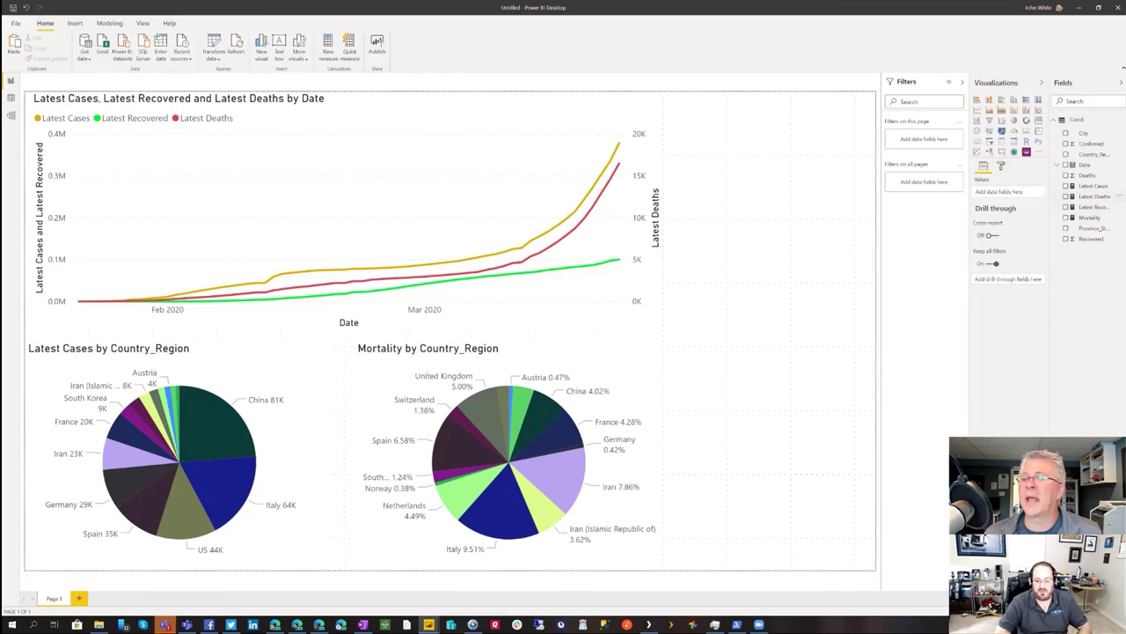
Add a card showing Latest Cases beside the line chart and shrink it to a small tile
left_click(1067, 186)
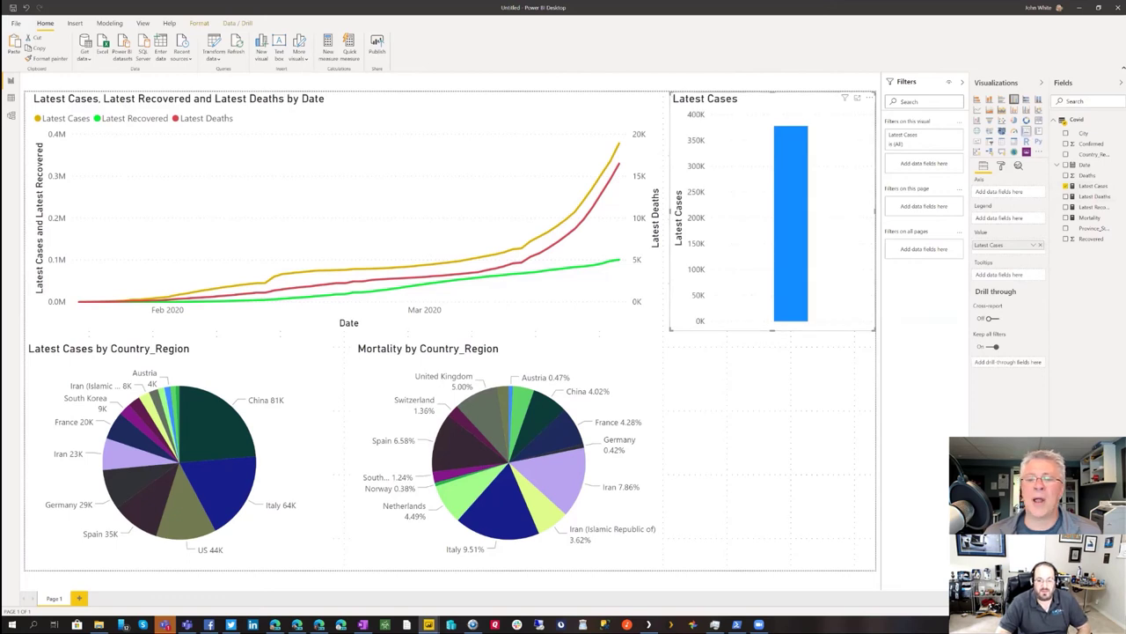
left_click(1027, 132)
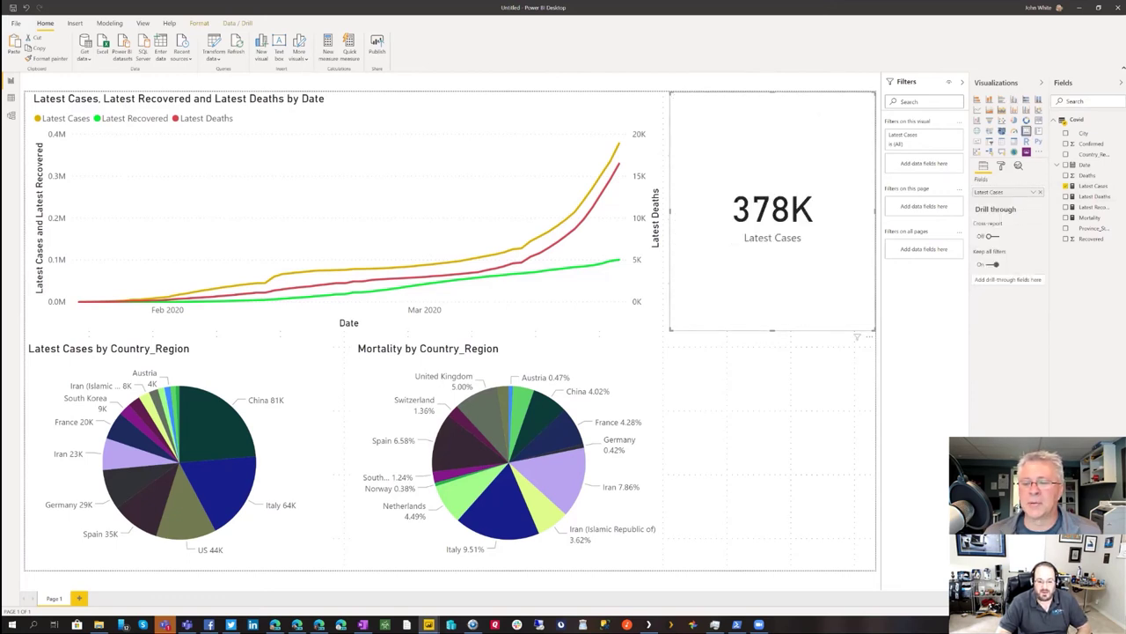
left_click_drag(875, 331, 795, 192)
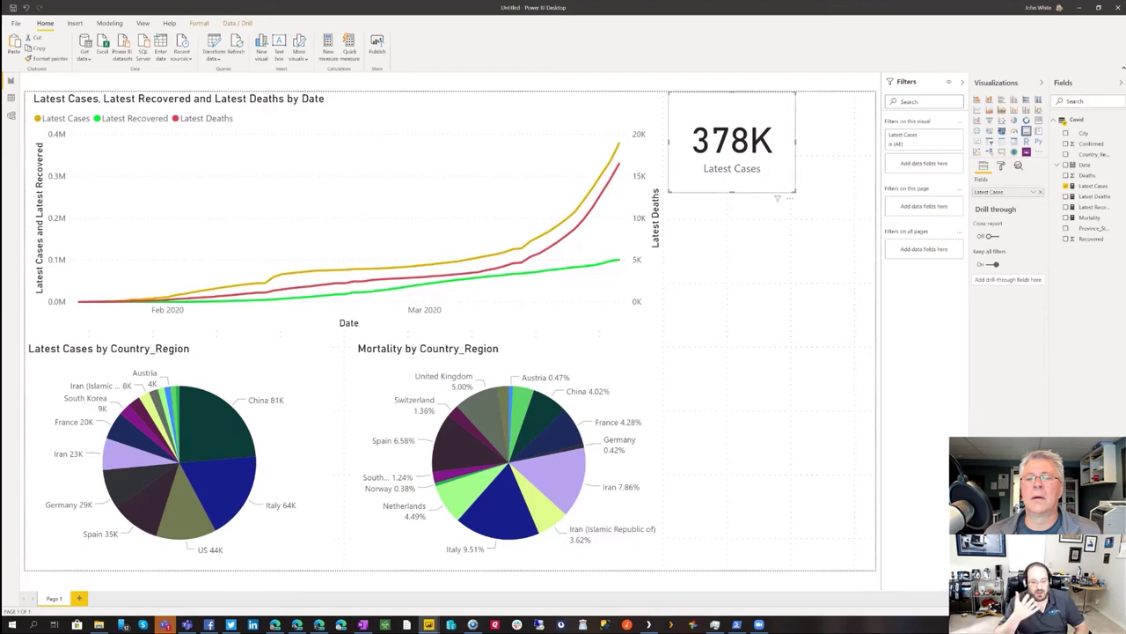
Set the Latest Cases card's data label display units to None
left_click(1000, 166)
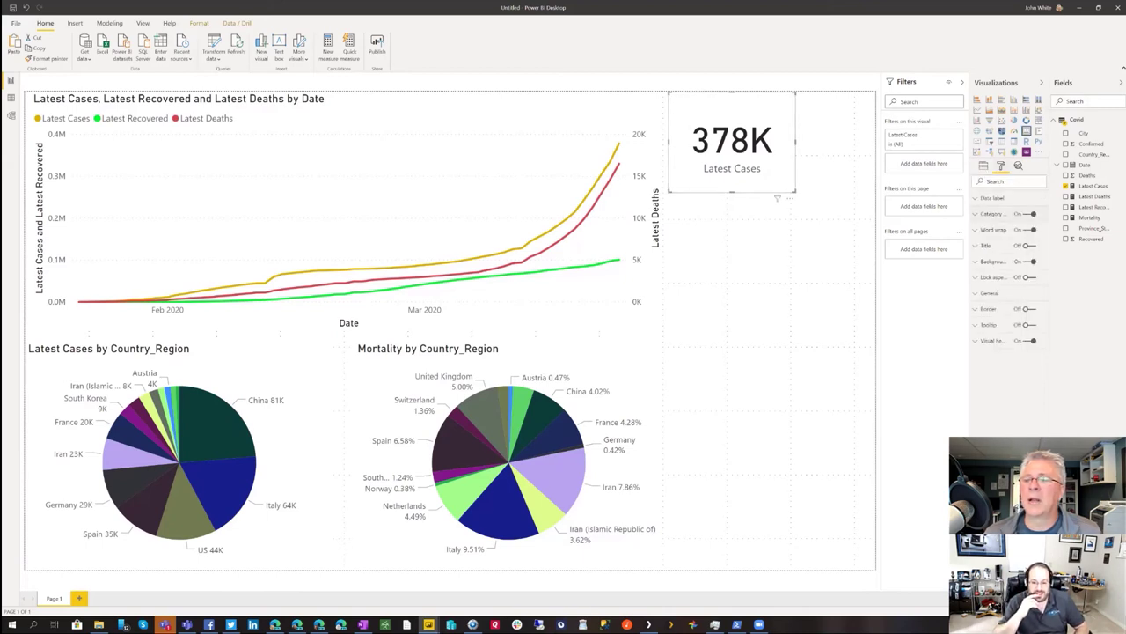
left_click(990, 214)
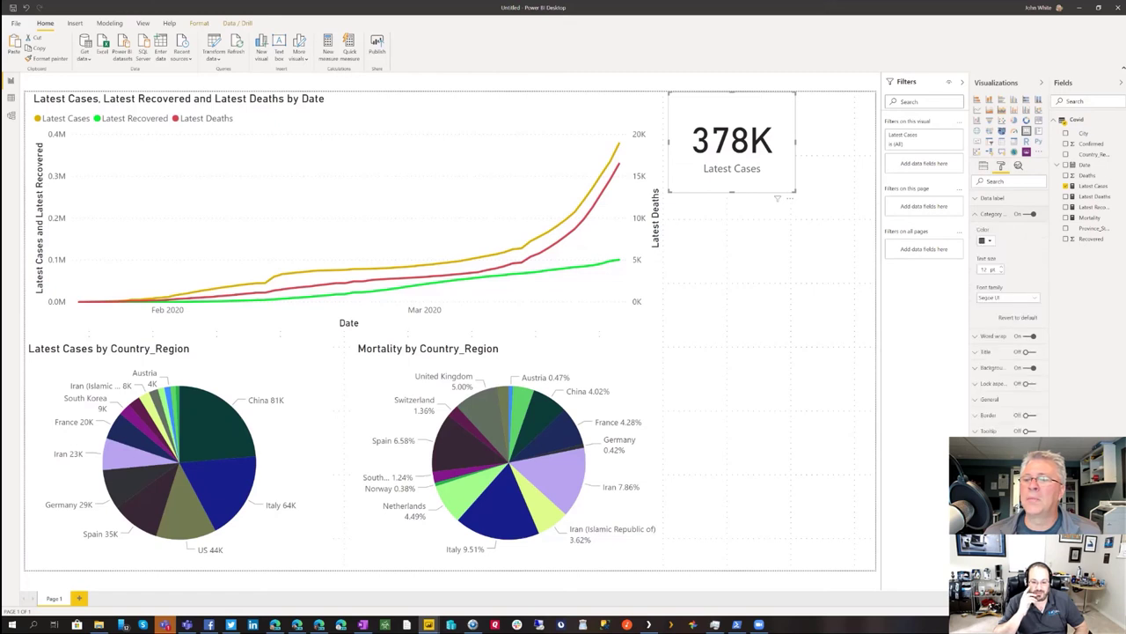
left_click(990, 214)
left_click(991, 198)
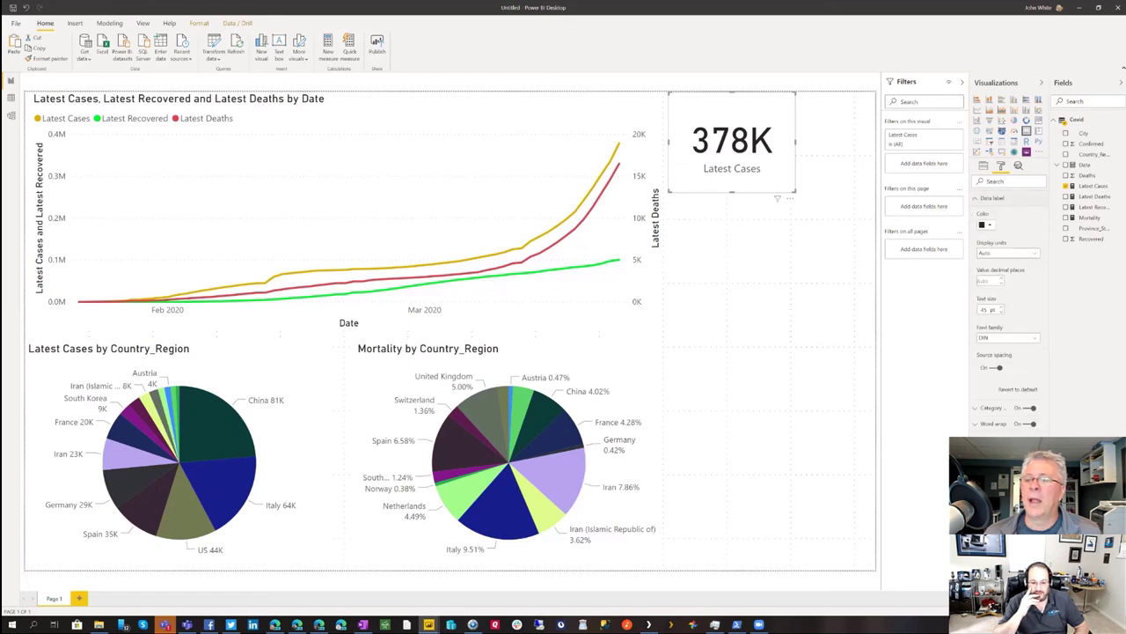
left_click(1008, 252)
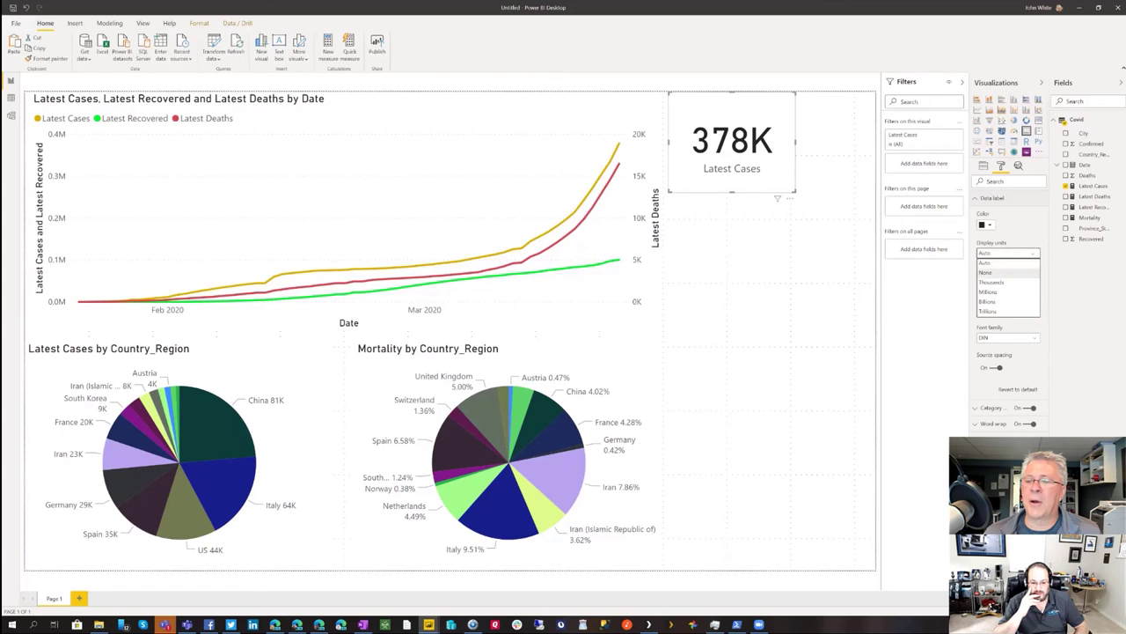
left_click(987, 272)
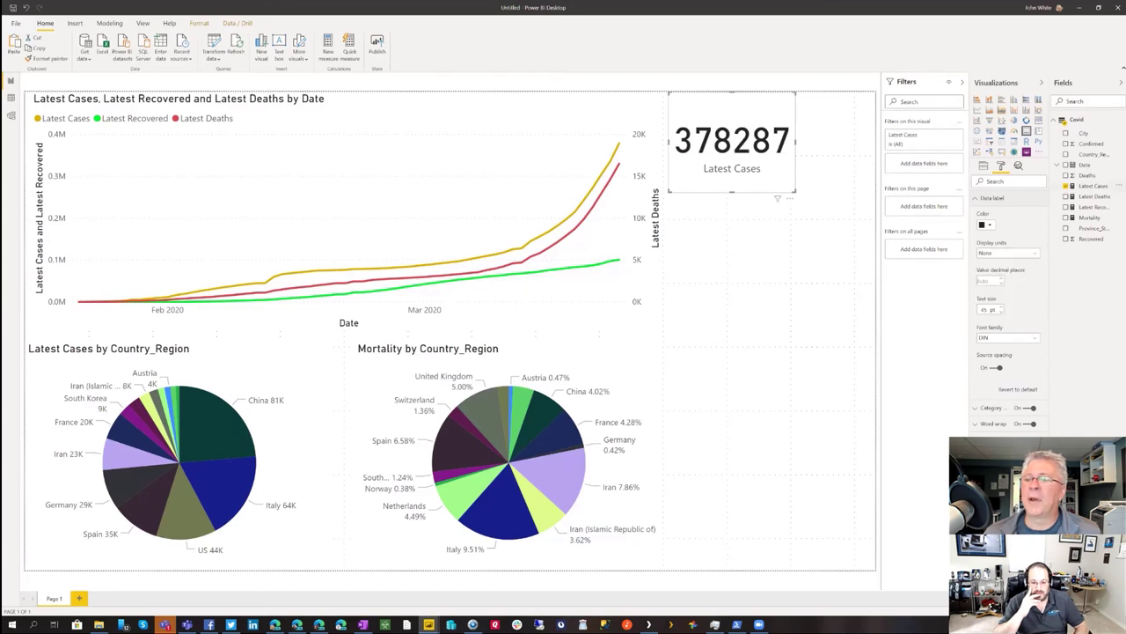
Format the Latest Cases measure with a thousands separator, then widen its card and align it to the page's right edge
left_click(1093, 186)
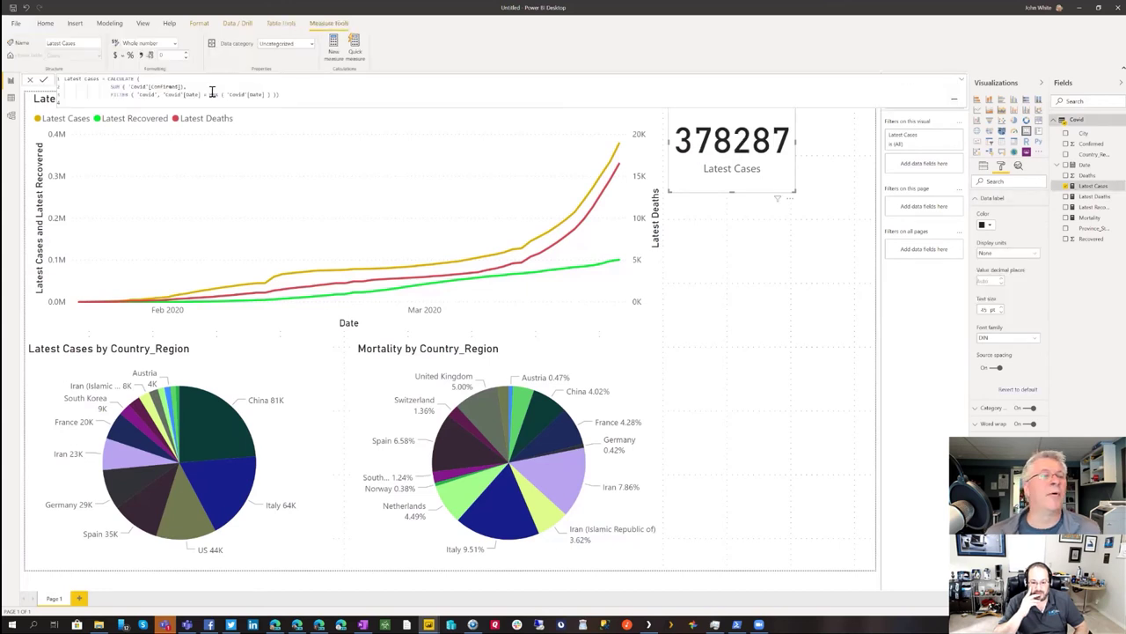
left_click(146, 55)
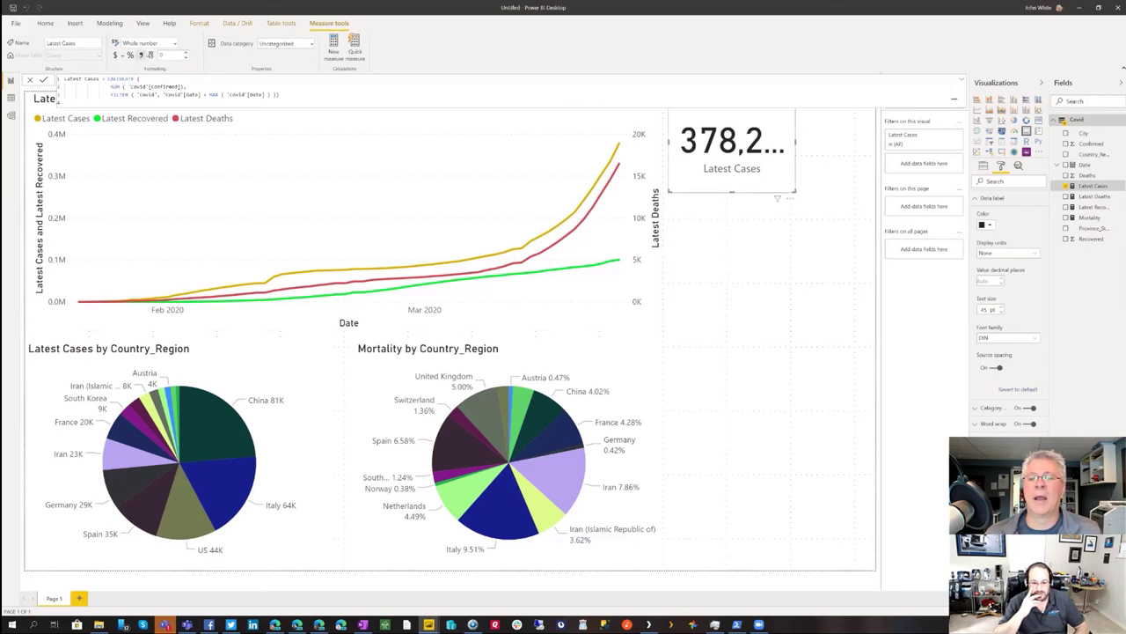
left_click_drag(797, 140, 838, 141)
left_click_drag(757, 171, 795, 171)
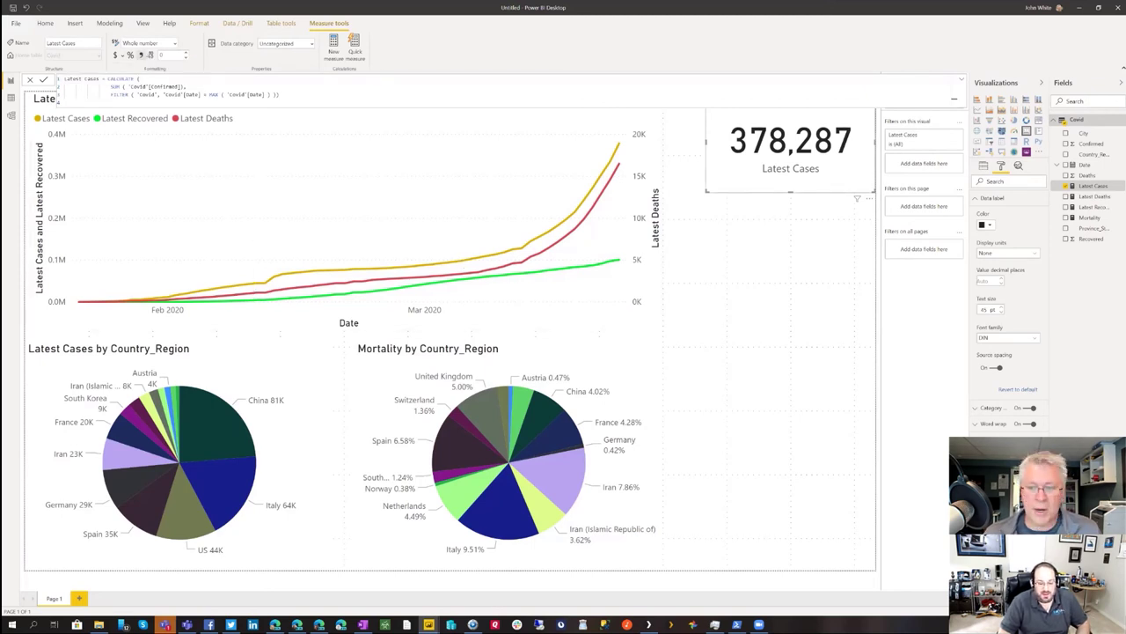
key("Escape")
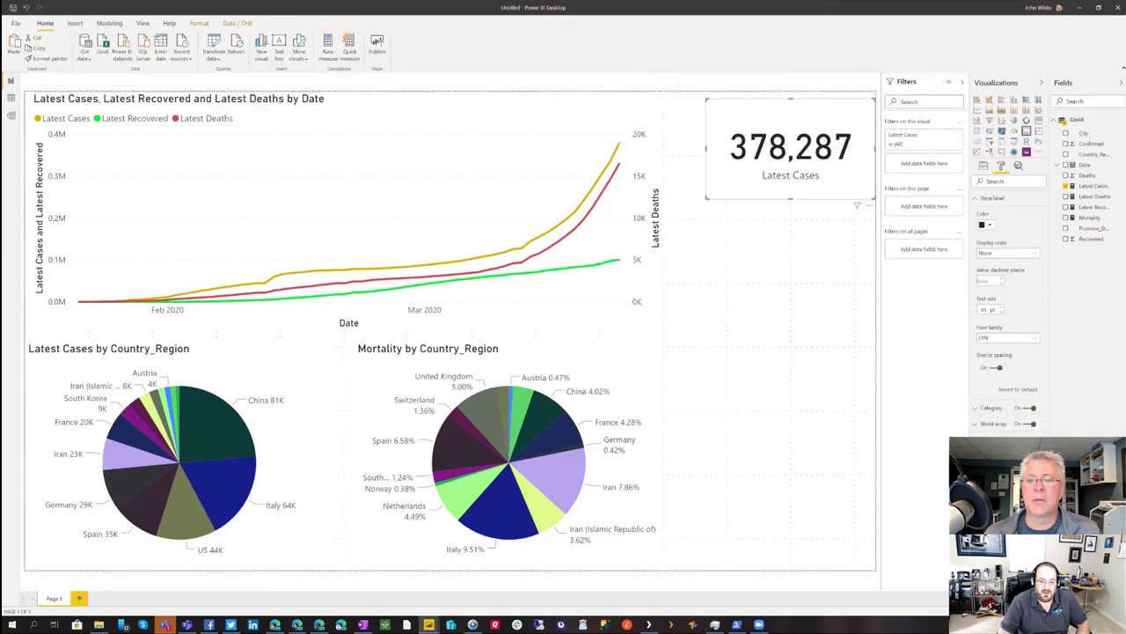
Duplicate the Latest Cases card twice and stack the copies below the original
key("ctrl+c")
key("ctrl+v")
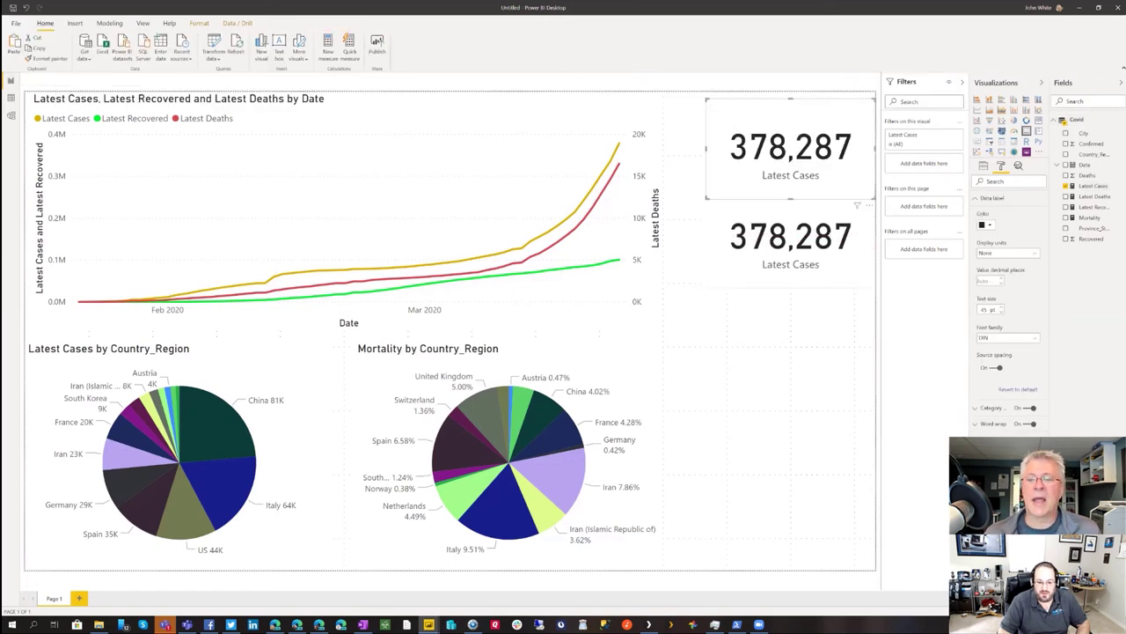
key("ctrl+v")
left_click_drag(790, 330, 791, 344)
Replace the middle card's field with Latest Deaths and the lowest card's field with Latest Recovered
left_click(790, 237)
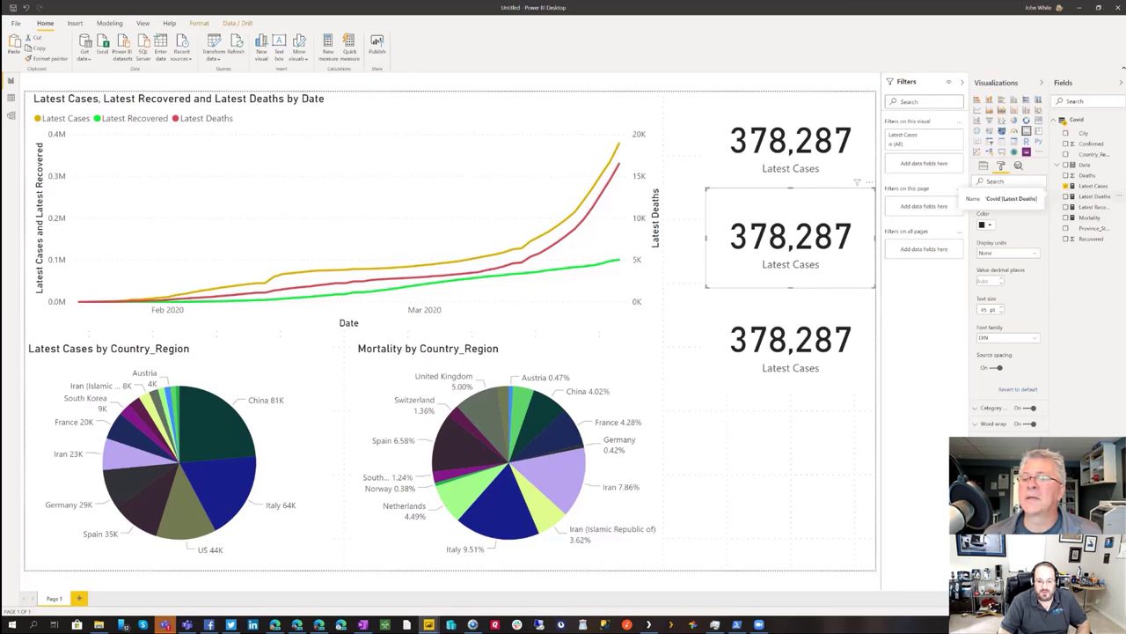
left_click(1091, 196)
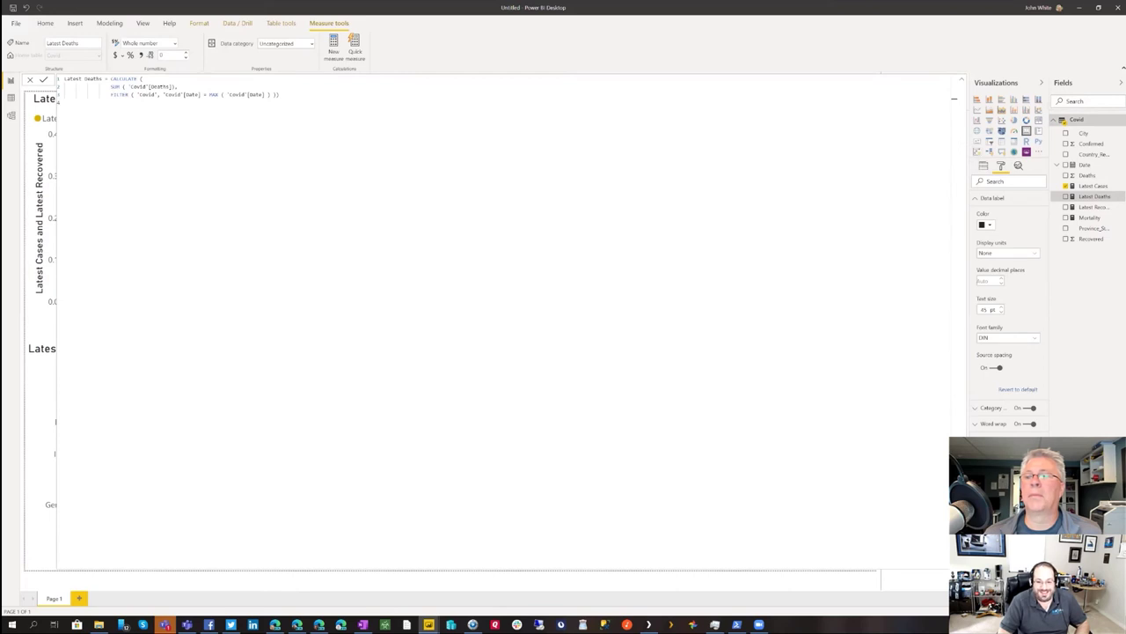
left_click(954, 98)
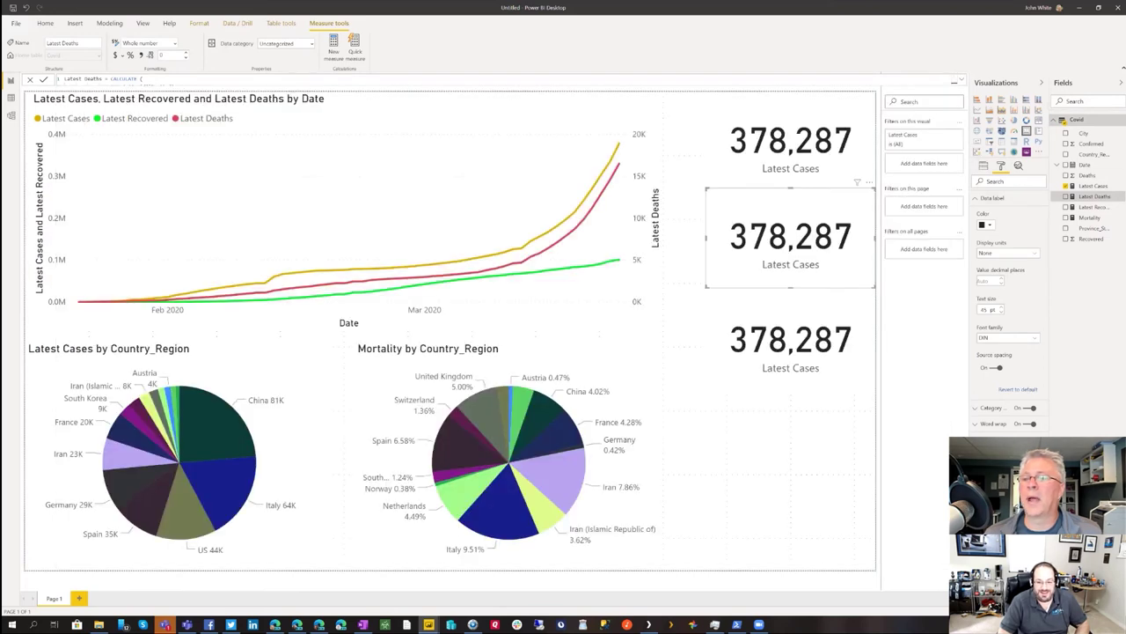
mouse_move(1094, 197)
left_mouse_down()
mouse_move(1012, 201)
mouse_move(1070, 208)
mouse_move(1052, 250)
mouse_move(1092, 197)
left_mouse_up()
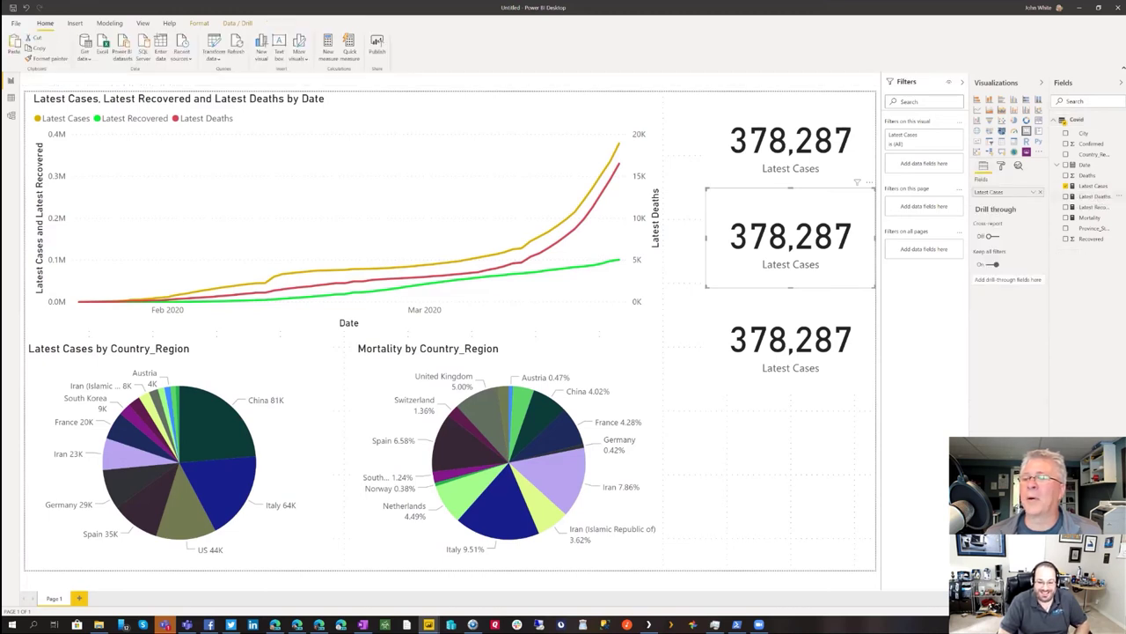
left_click_drag(1012, 199, 993, 192)
left_click(791, 343)
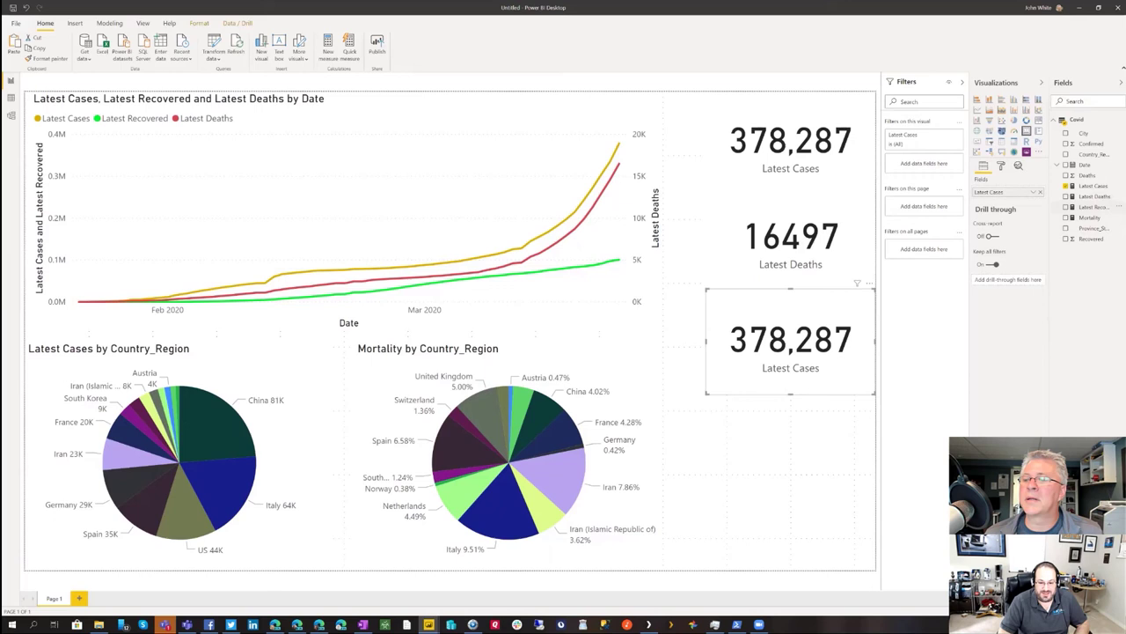
left_click_drag(1089, 206, 998, 193)
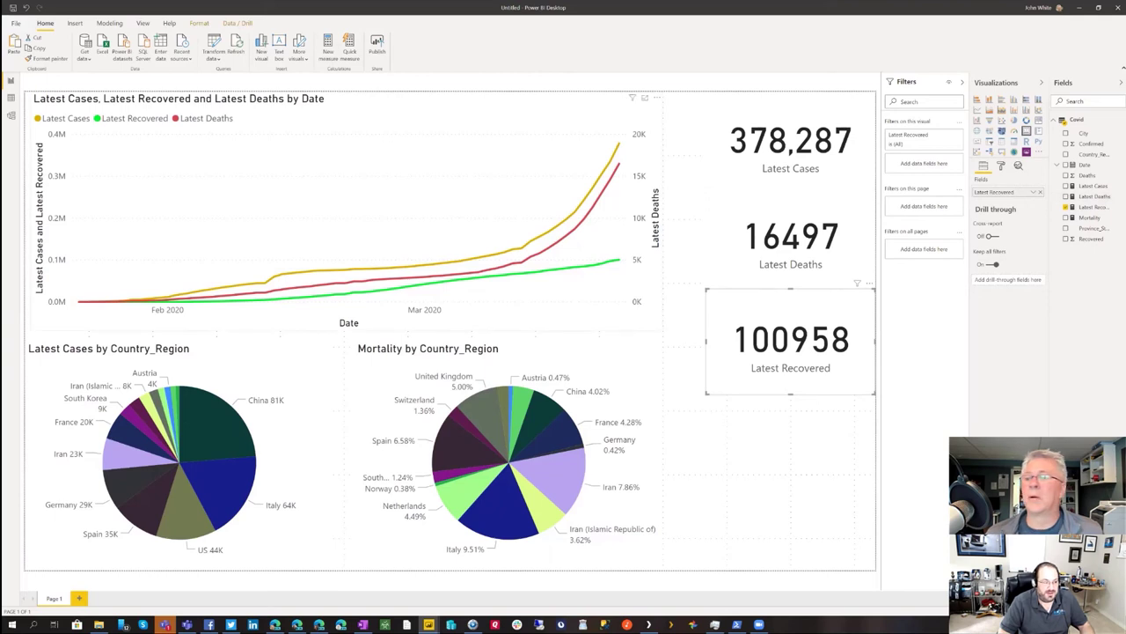
Format the Latest Recovered and Latest Deaths measures with a thousands separator
left_click(1092, 206)
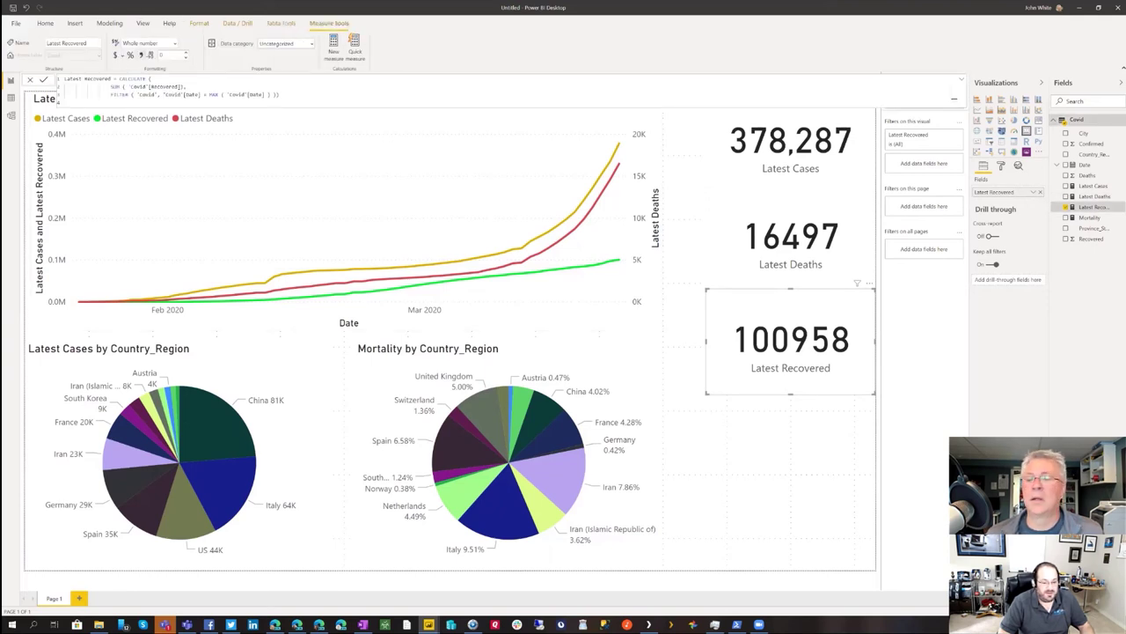
left_click(141, 54)
left_click(1094, 195)
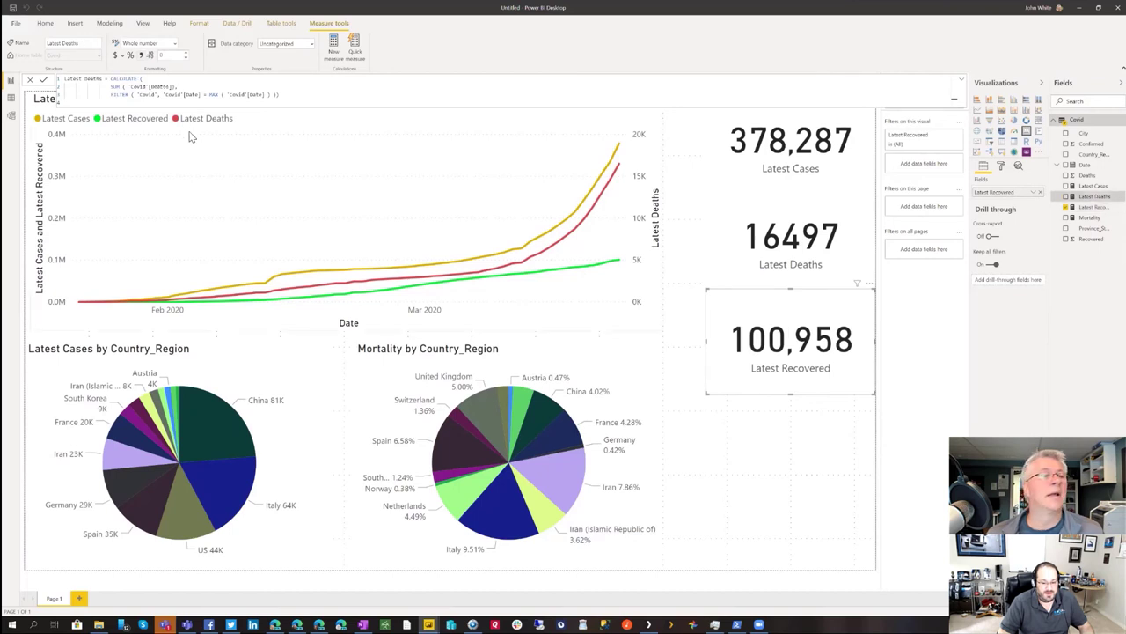
left_click(141, 55)
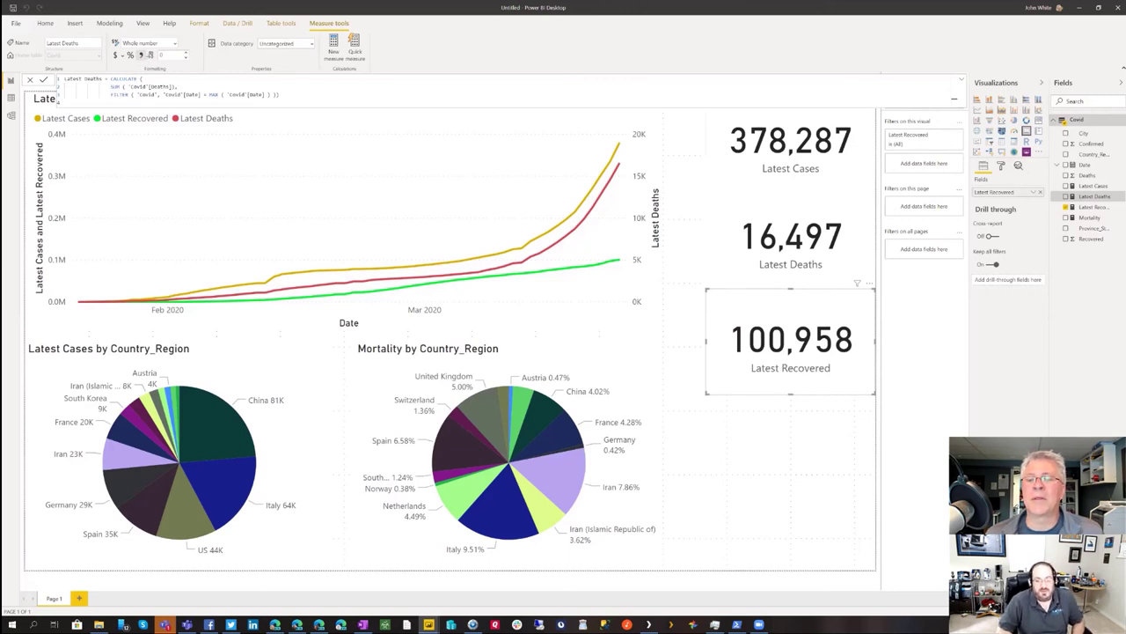
Rename the Latest Cases field as Cases for its card only
left_click(790, 145)
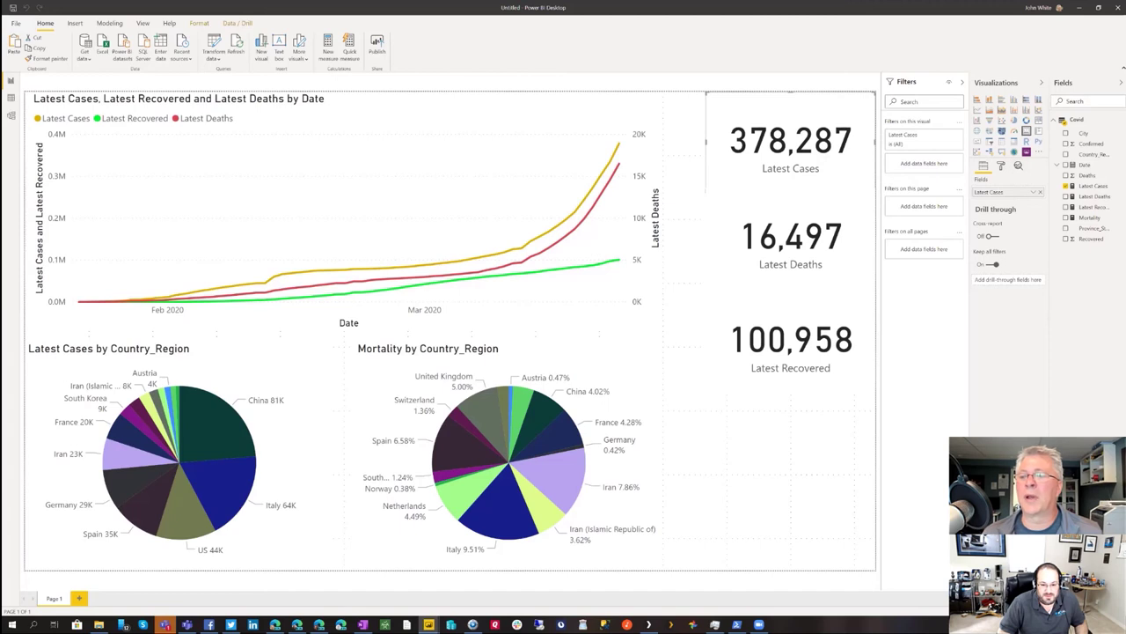
left_click(1034, 191)
left_click(1060, 212)
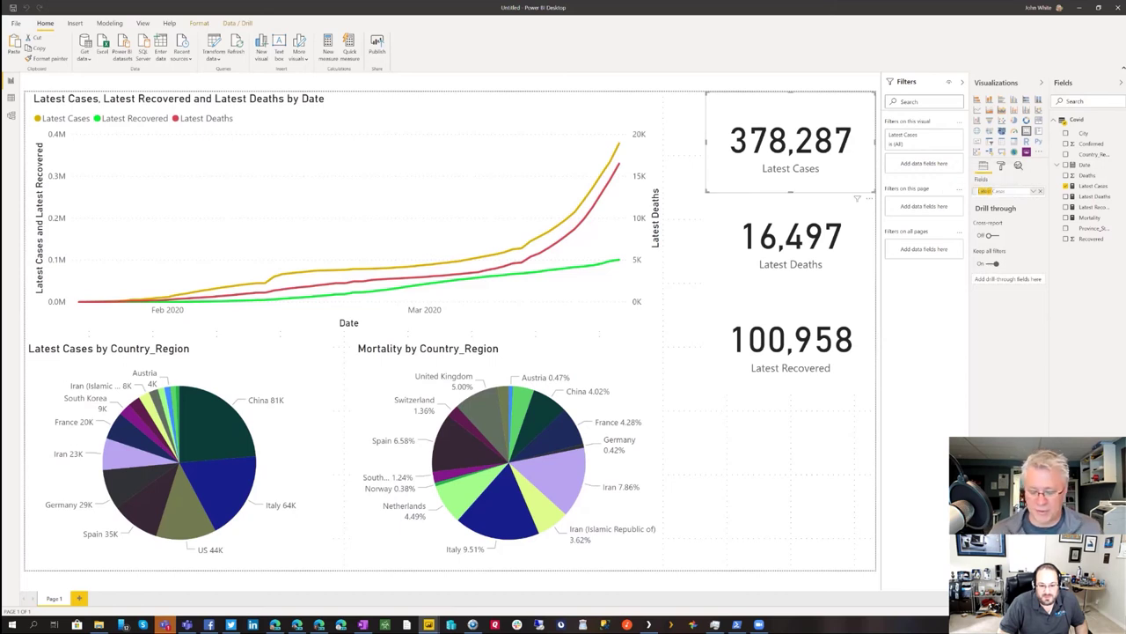
key("Delete")
key("Return")
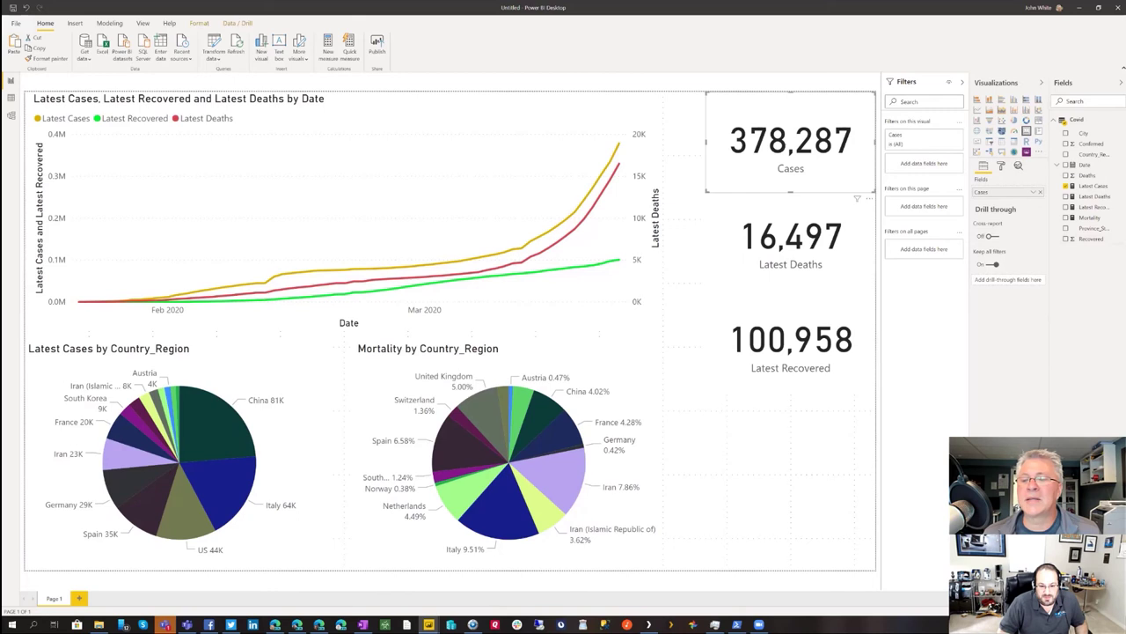
Rename the Latest Deaths field as Deaths for the middle card
left_click(791, 238)
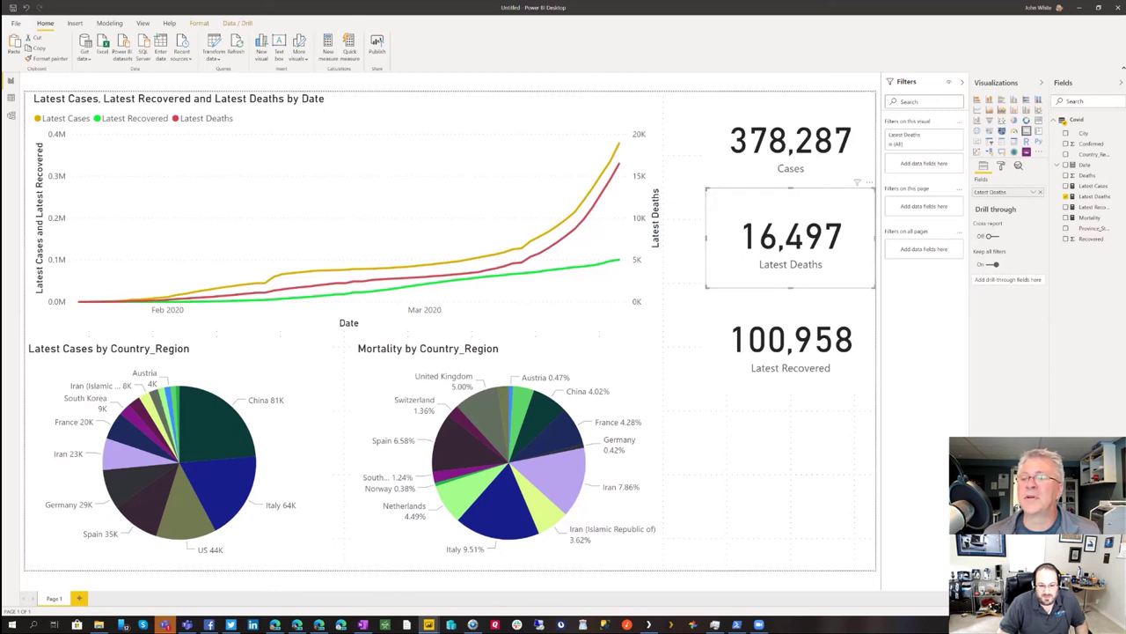
right_click(1030, 194)
left_click(1056, 213)
key("Home")
key("ctrl+shift+Right")
key("Delete")
key("Return")
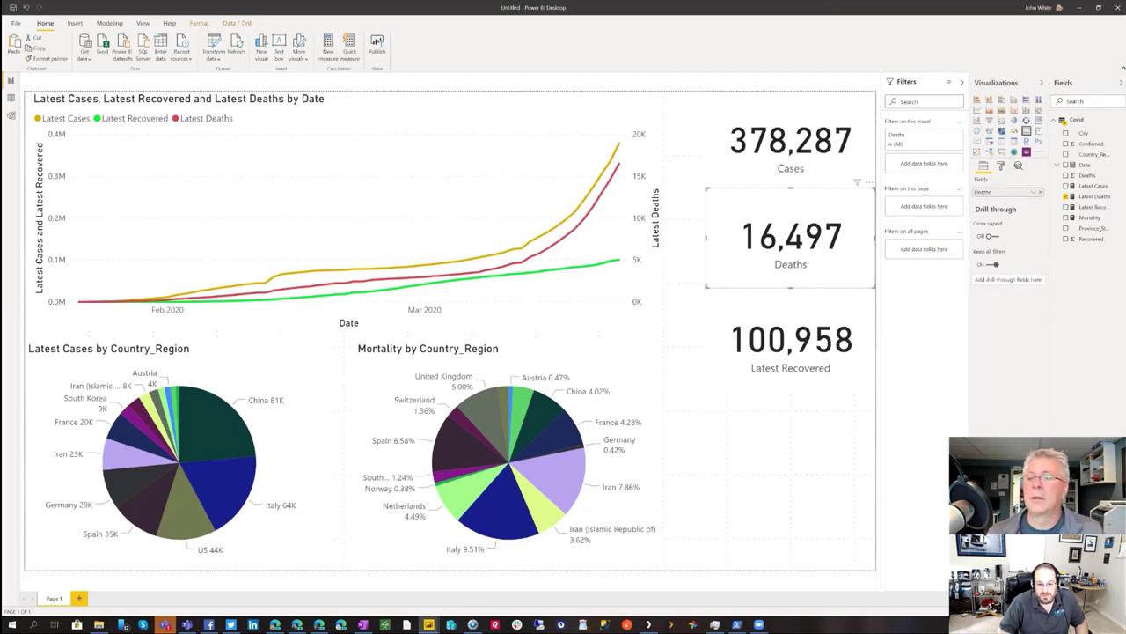
Rename the Latest Recovered field as Recovered for the lowest card and deselect the card
left_click(790, 352)
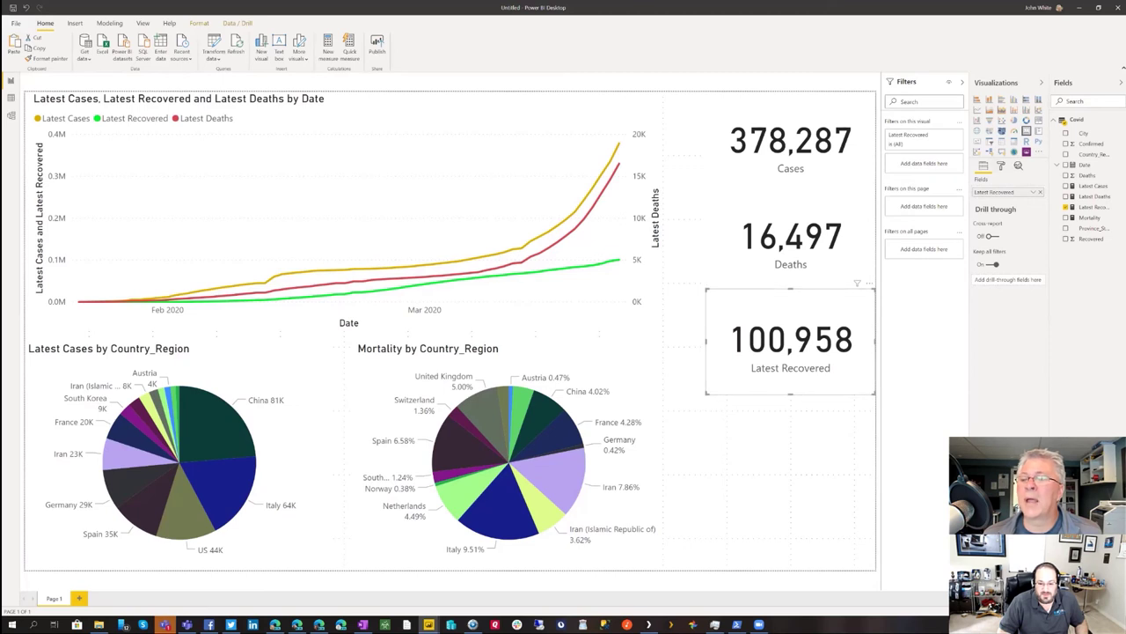
left_click(1034, 192)
left_click(1004, 212)
left_click(992, 191)
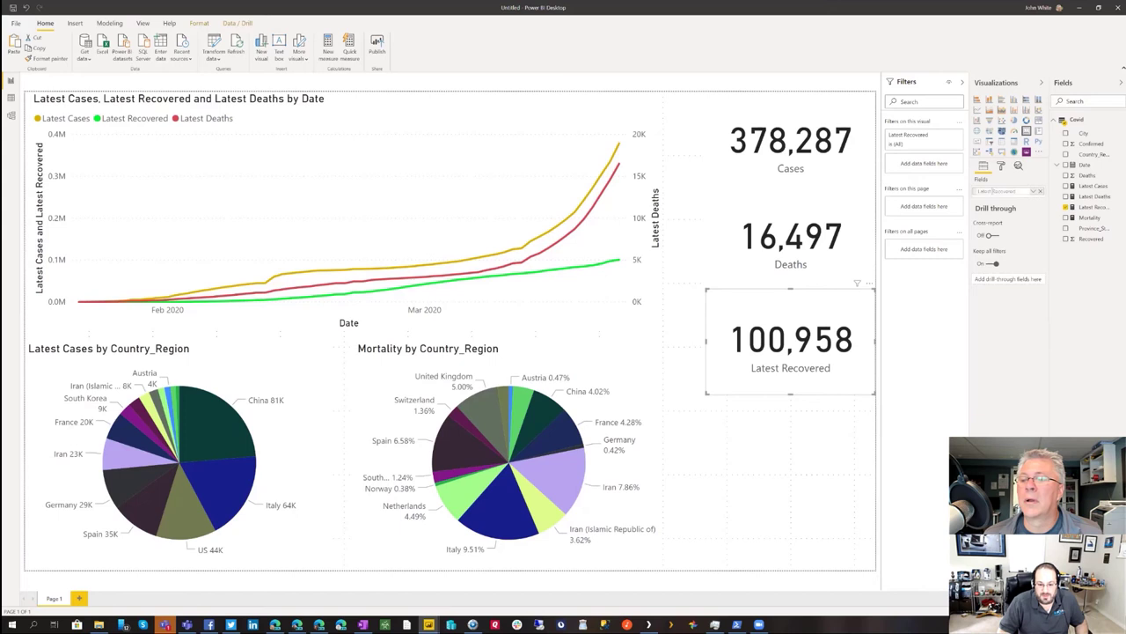
double_click(986, 191)
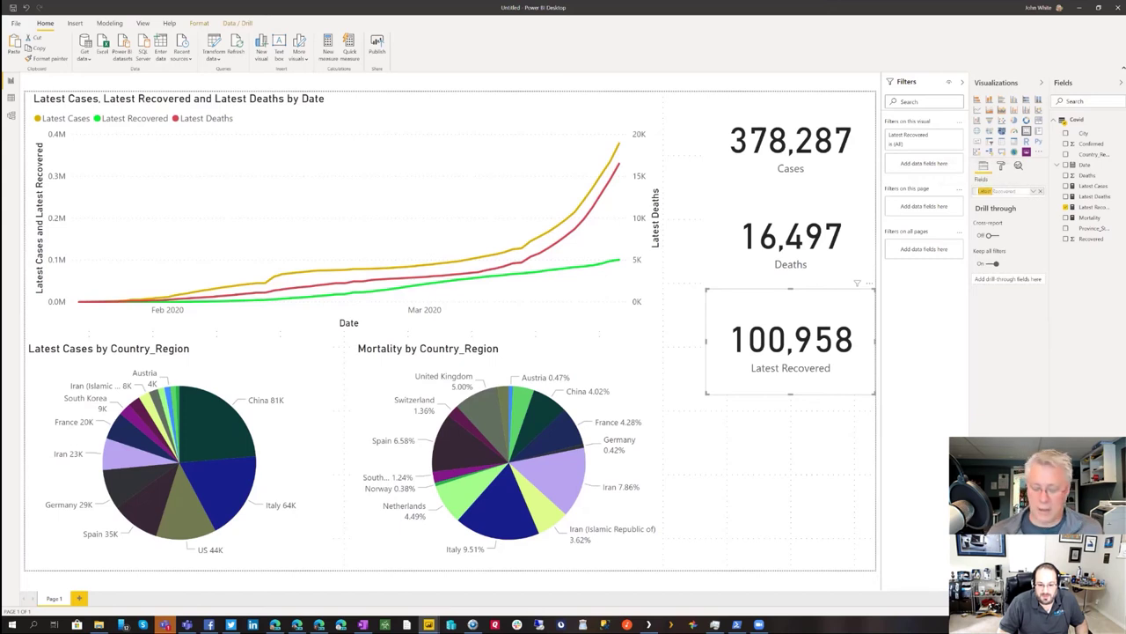
key("Delete")
key("Return")
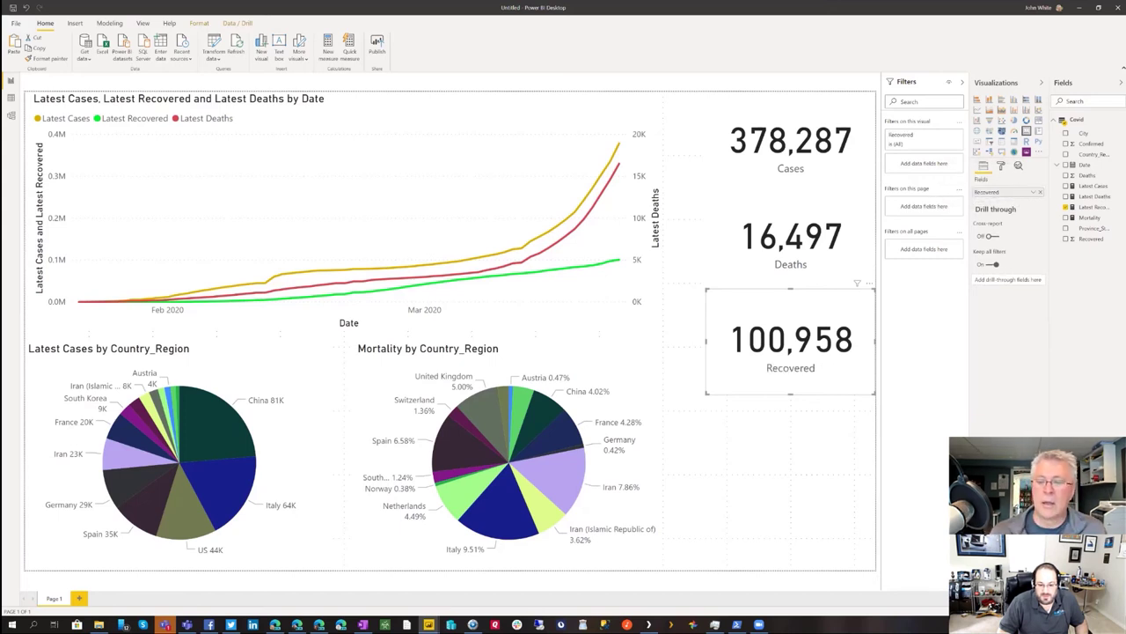
key("Escape")
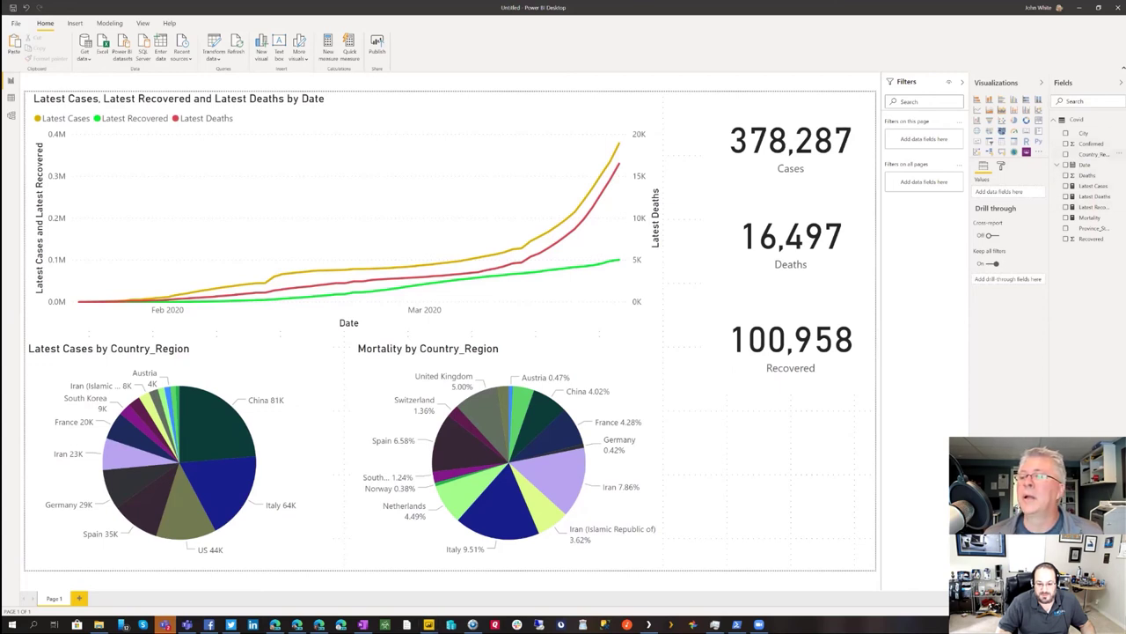
Add a Country_Region slicer in the empty area below the Recovered card
left_click(757, 424)
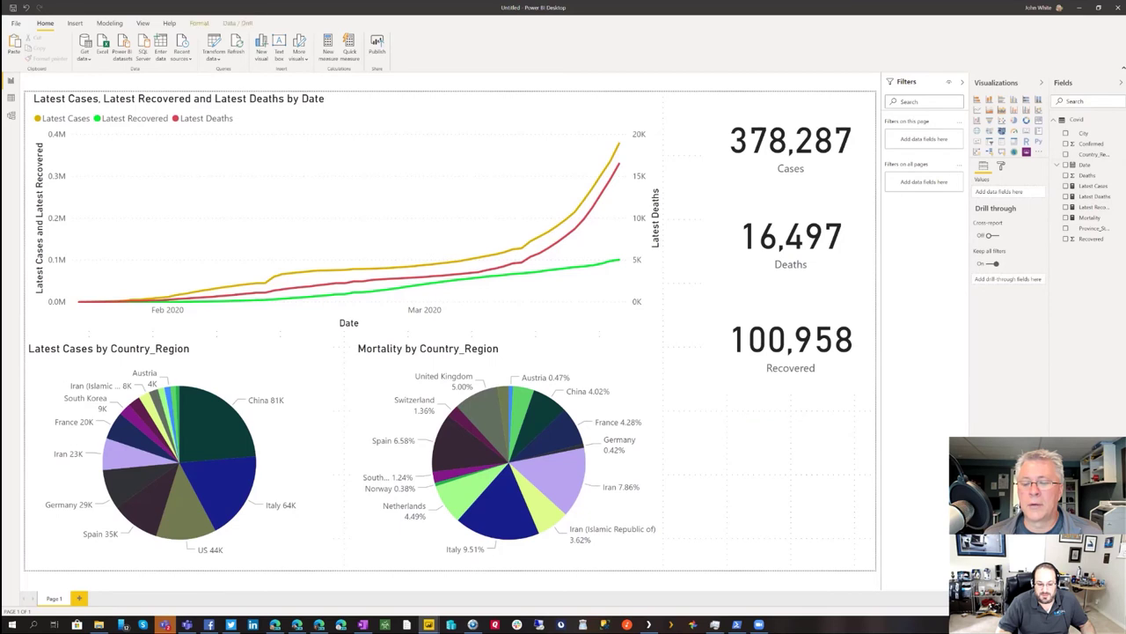
left_click(1066, 154)
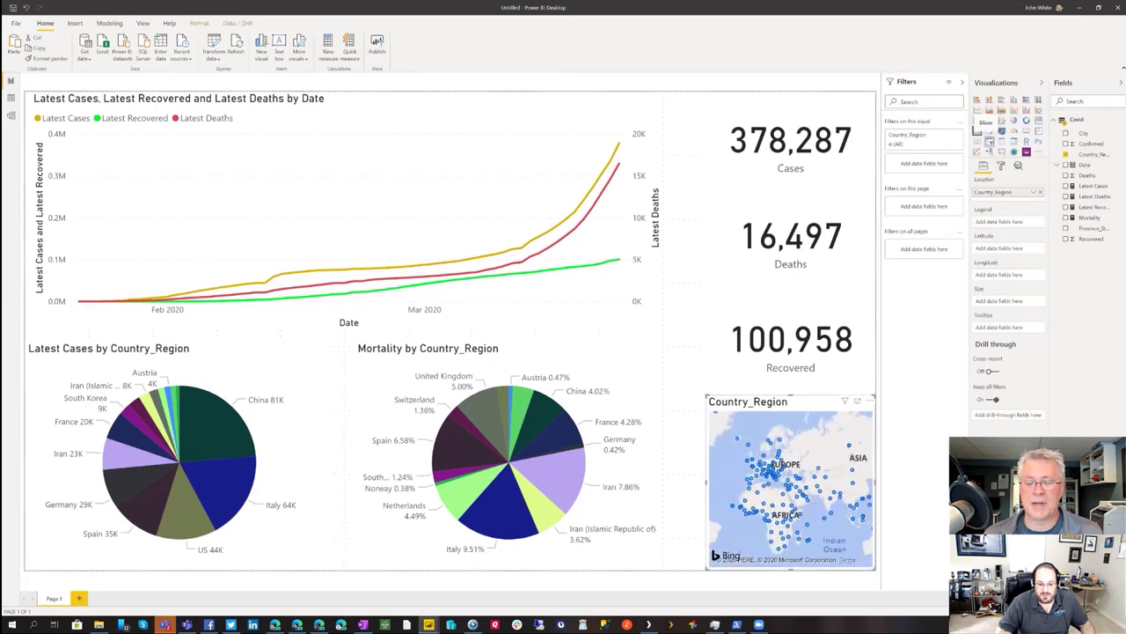
left_click(989, 141)
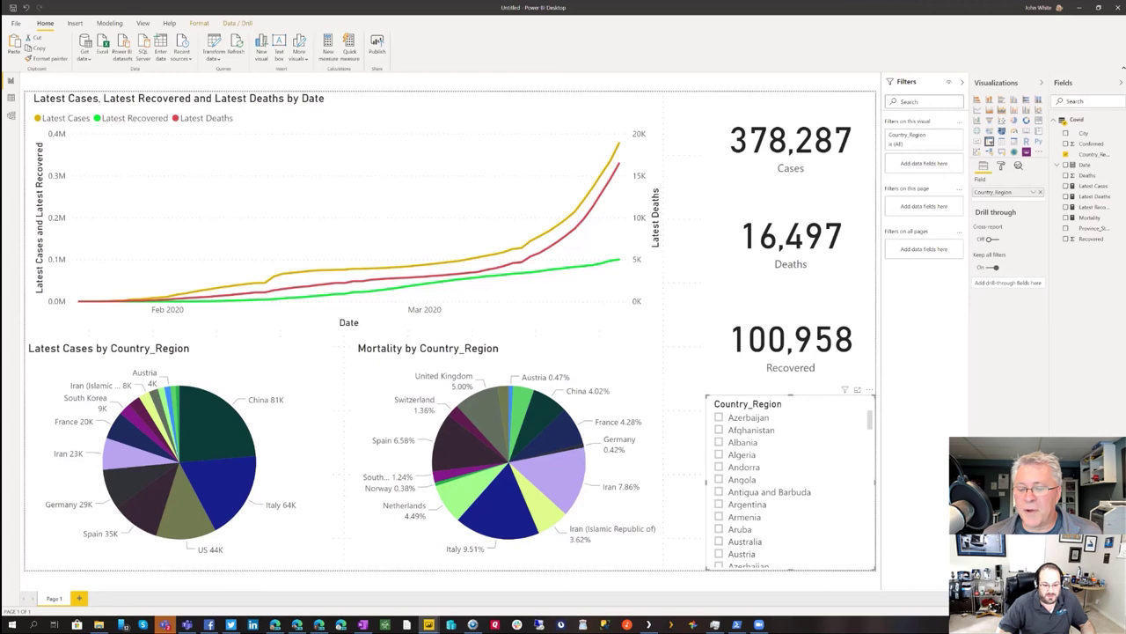
Resize the Country_Region slicer to a shorter box, move it up beneath the Recovered card and deselect it
left_click_drag(876, 569, 859, 511)
left_click_drag(859, 454, 871, 453)
left_click_drag(774, 403, 779, 393)
key("Escape")
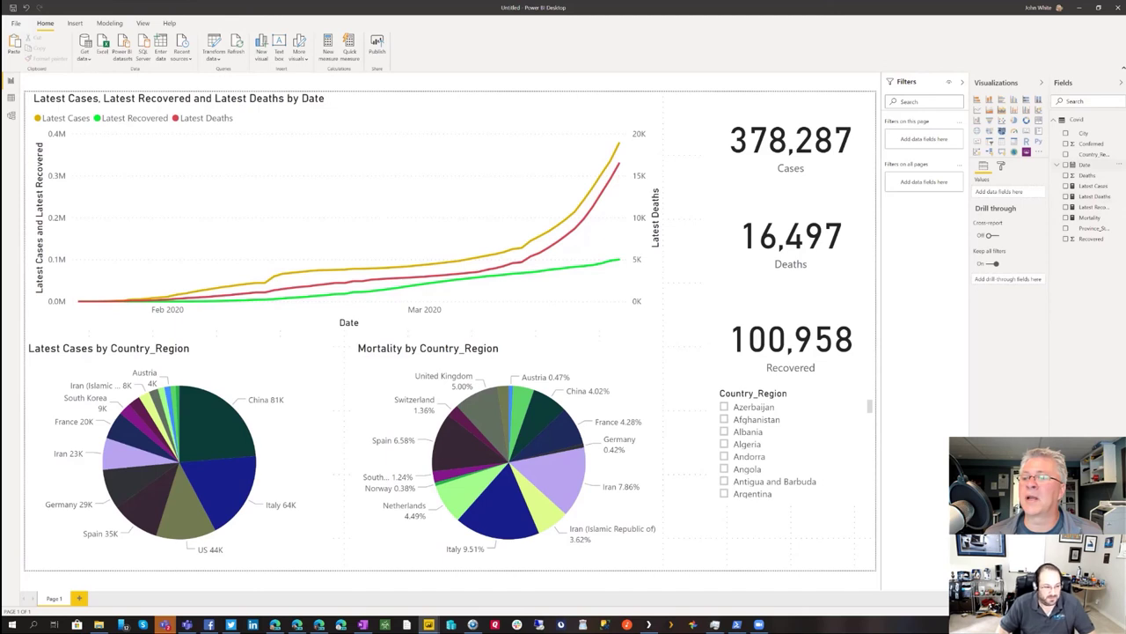
Add a slicer on the Date field, using plain Date values instead of the date hierarchy
left_click(1066, 164)
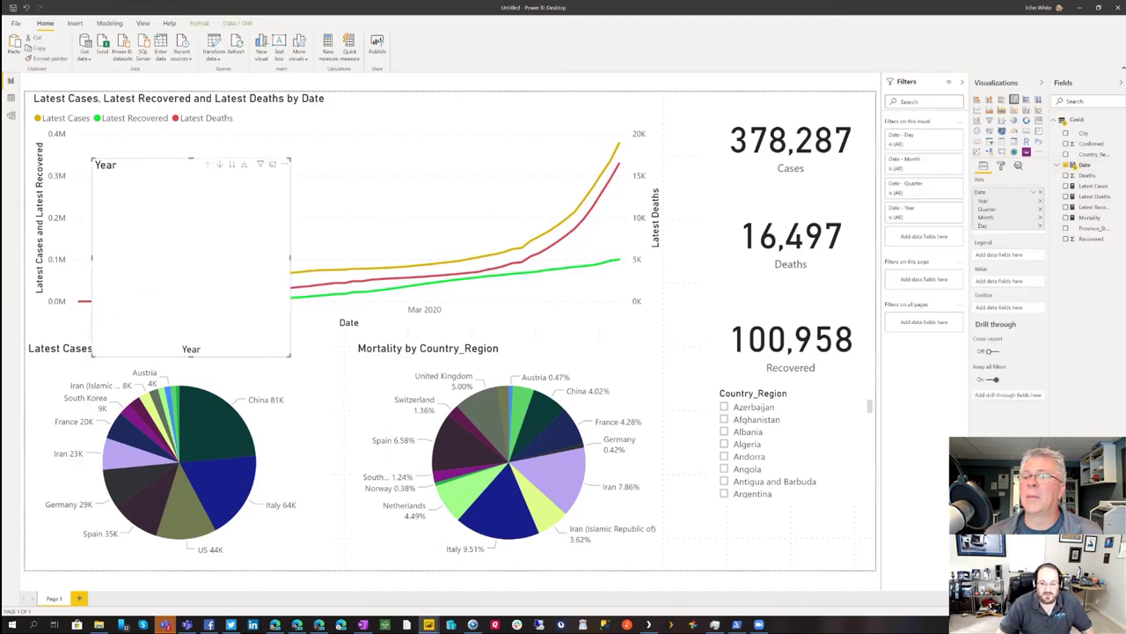
left_click(1033, 191)
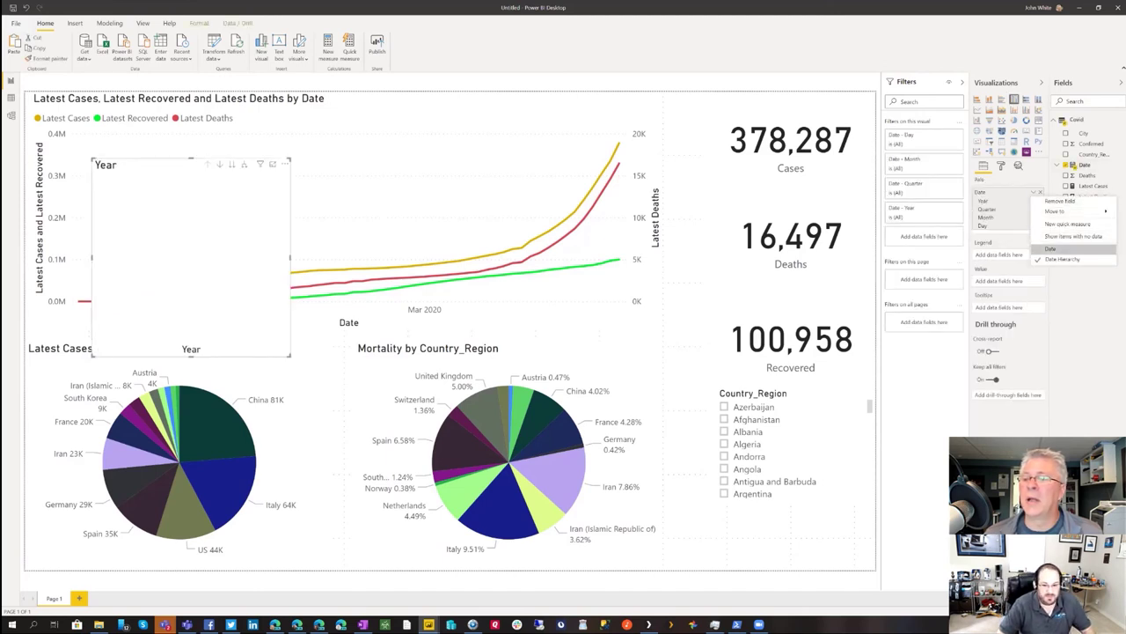
left_click(1051, 249)
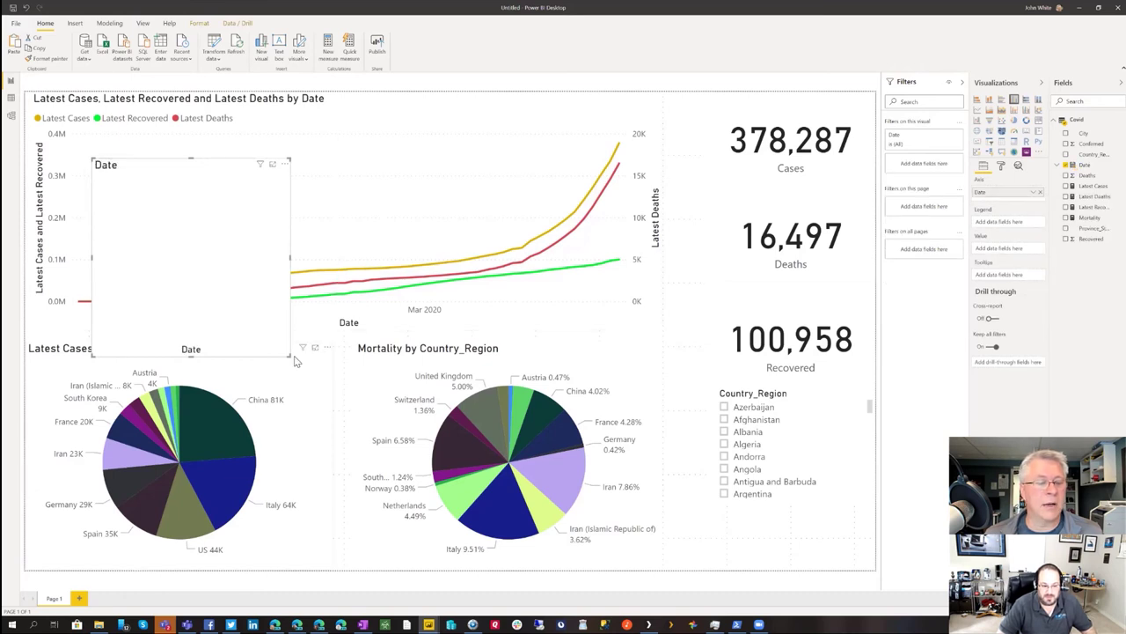
left_click_drag(289, 356, 311, 271)
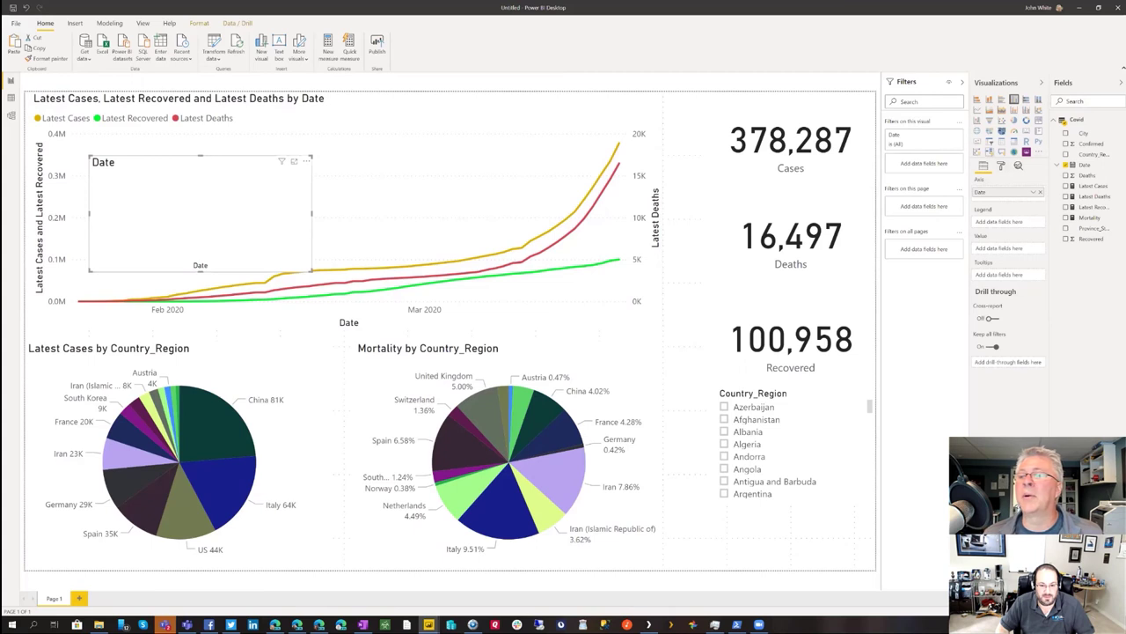
left_click(989, 141)
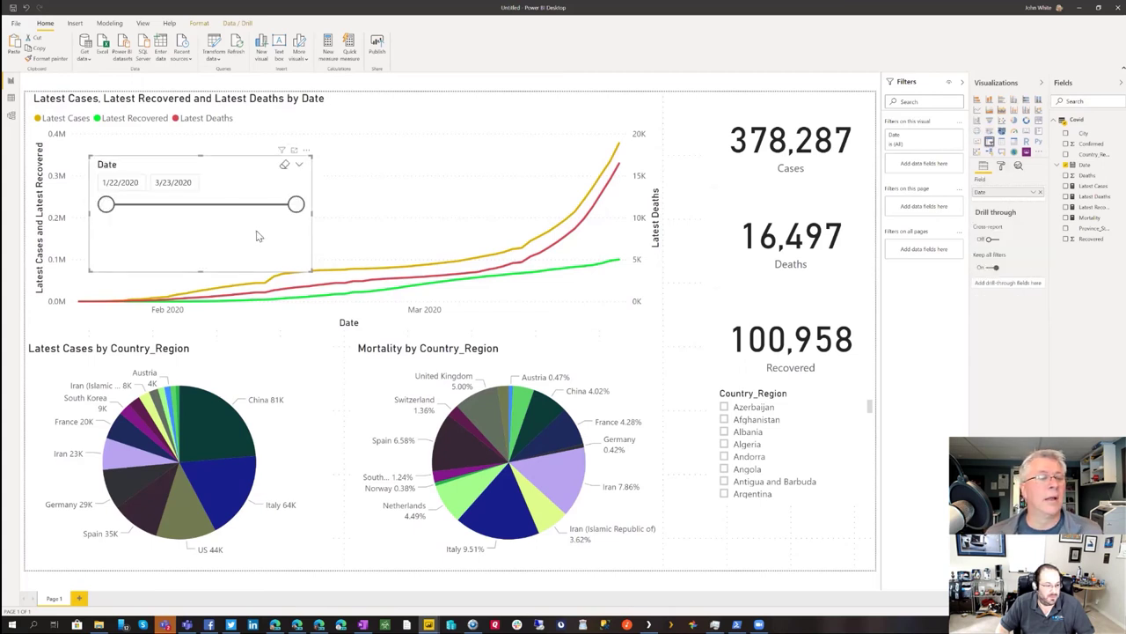
Shrink the Date slicer and place it below the Country_Region slicer, shifting that one up slightly with no country selected
left_click_drag(310, 271, 255, 224)
left_click_drag(187, 164, 808, 513)
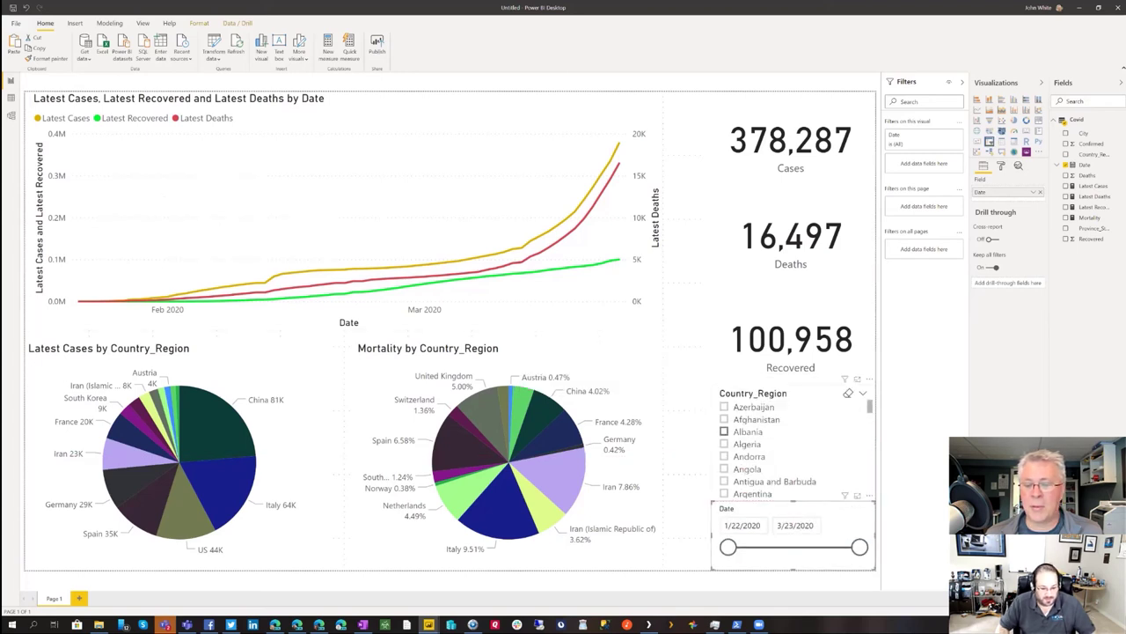
left_click(724, 407)
left_click_drag(775, 393, 775, 383)
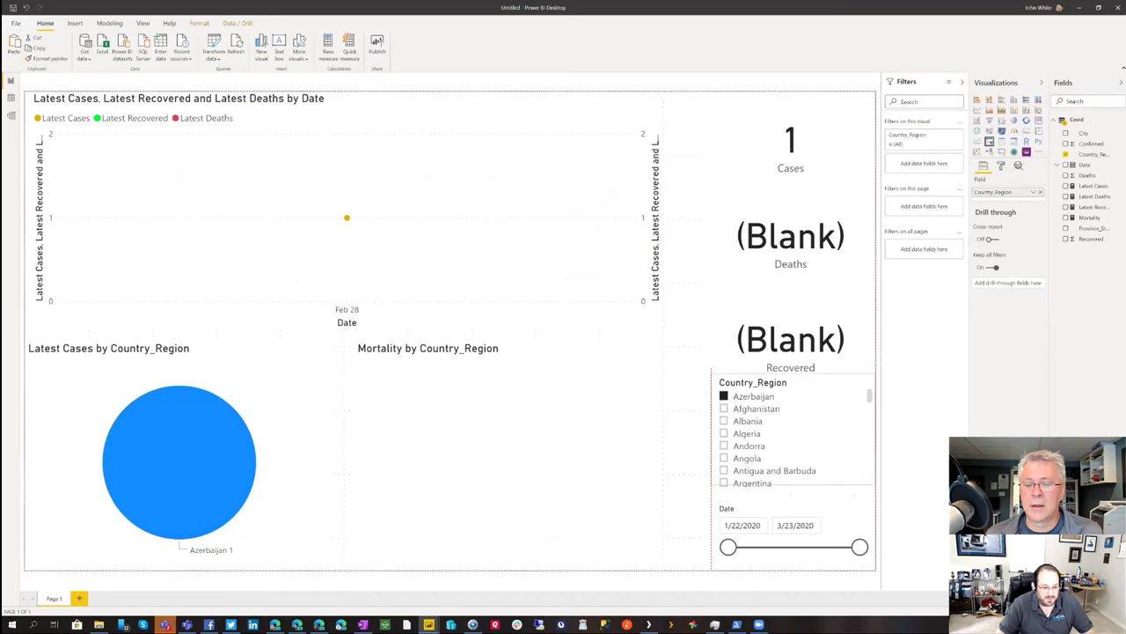
left_click(724, 396)
Filter the report to Canada and set the start of the date range to 3/7/2020
scroll(727, 432, "down", 5)
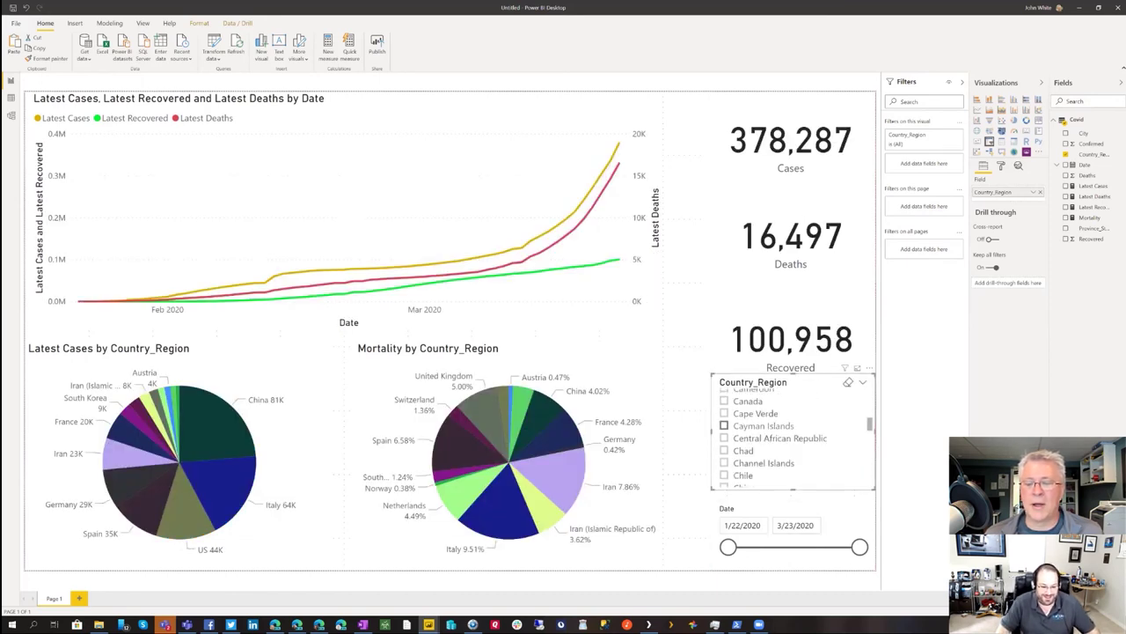
scroll(725, 425, "down", 2)
scroll(724, 425, "down", 3)
scroll(724, 431, "up", 5)
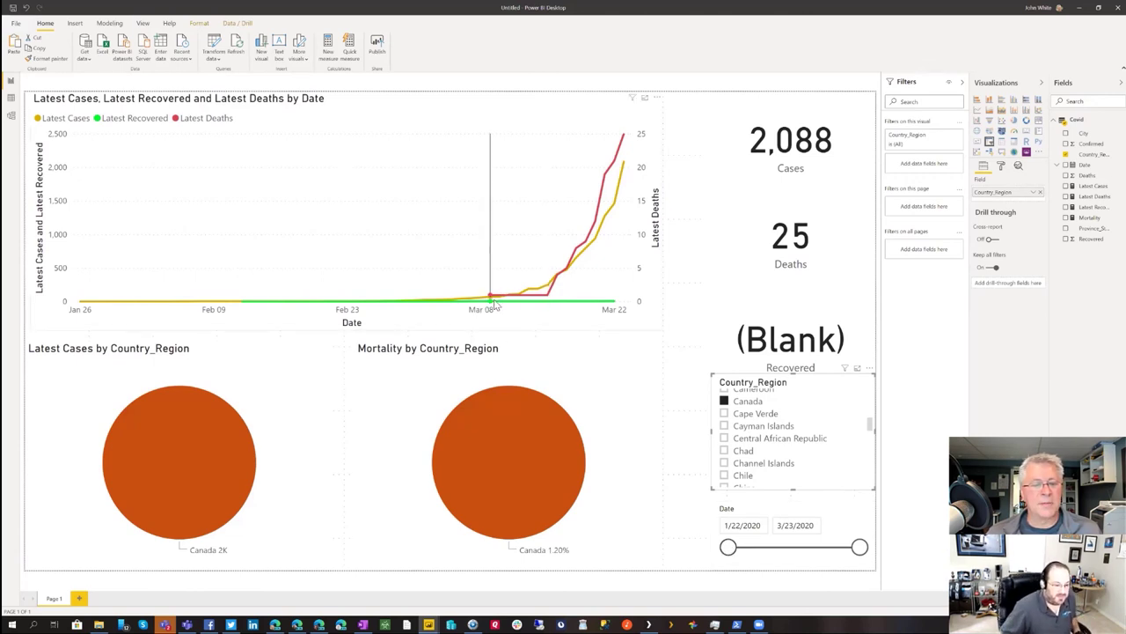
left_click_drag(727, 547, 826, 546)
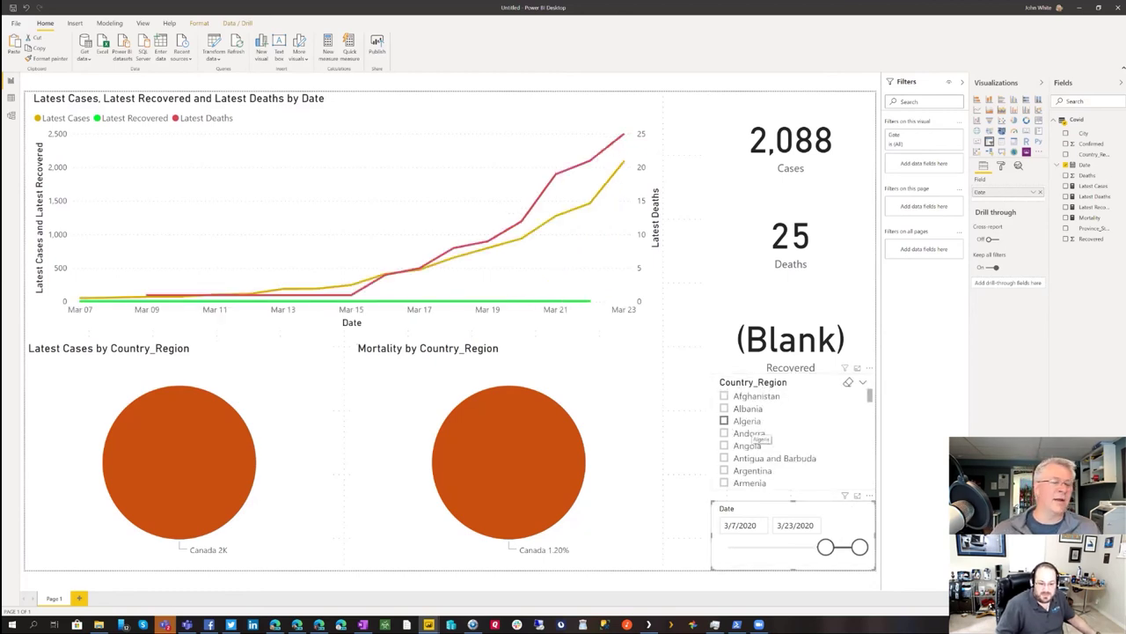
Try the Country_Region slicer with Angola alone and with Canada combined with Chad and China, leaving only Canada selected
left_click(724, 446)
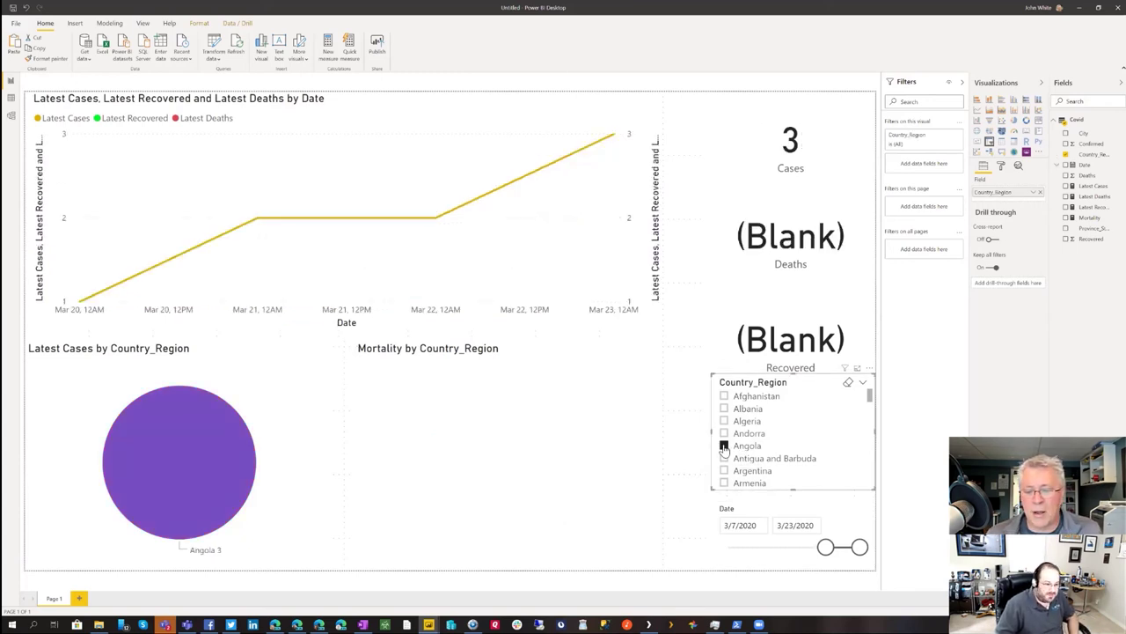
left_click(724, 445)
scroll(724, 445, "down", 5)
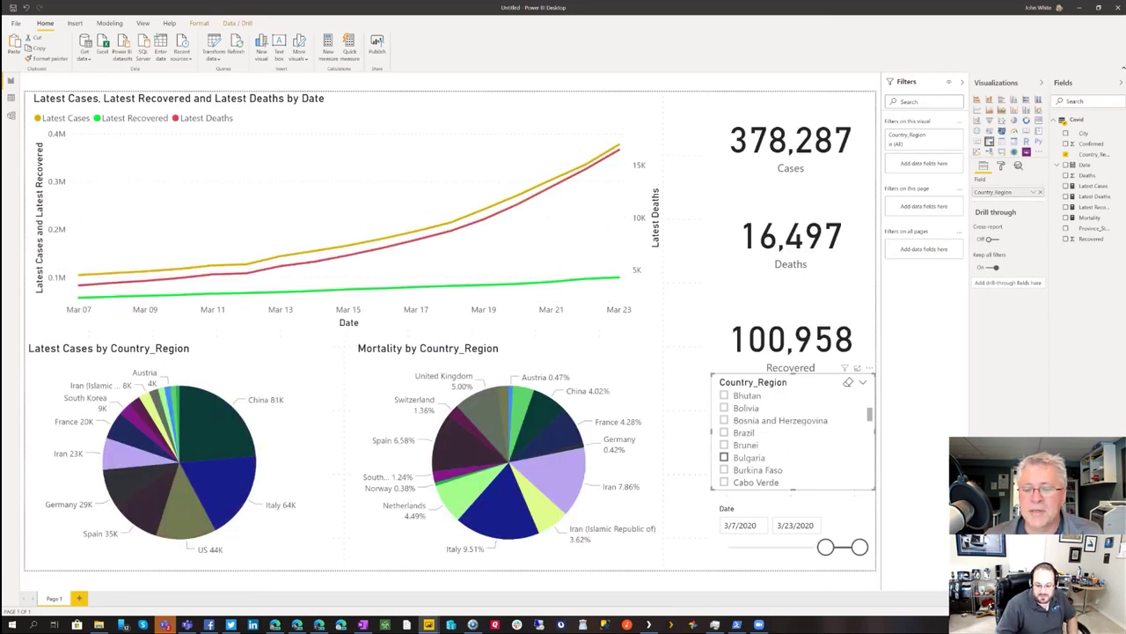
scroll(724, 456, "down", 3)
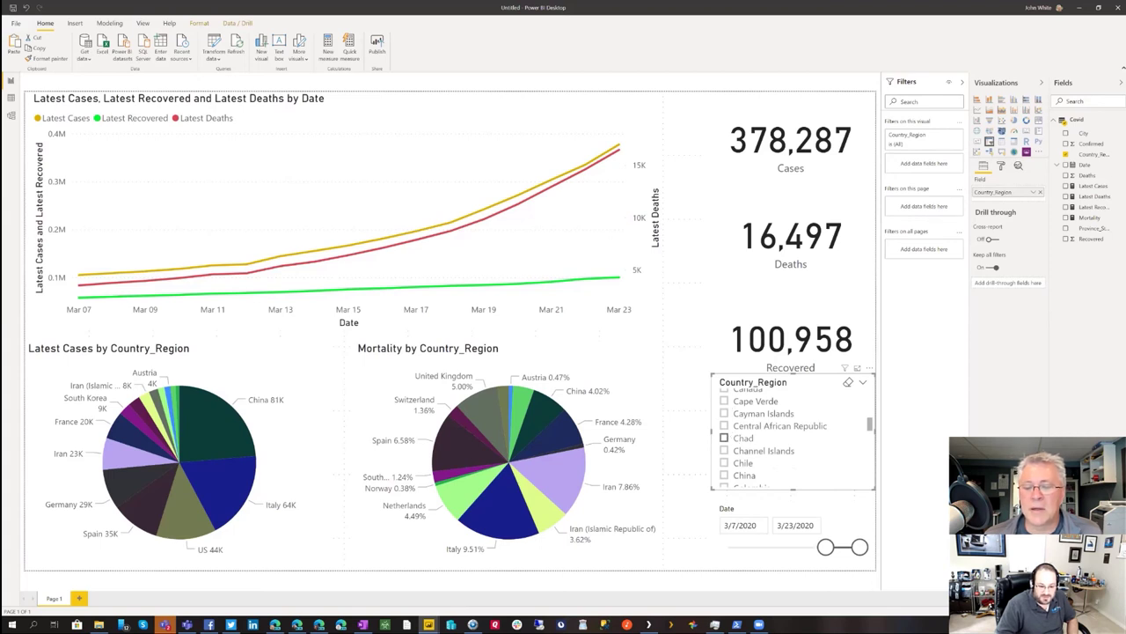
left_click(725, 393)
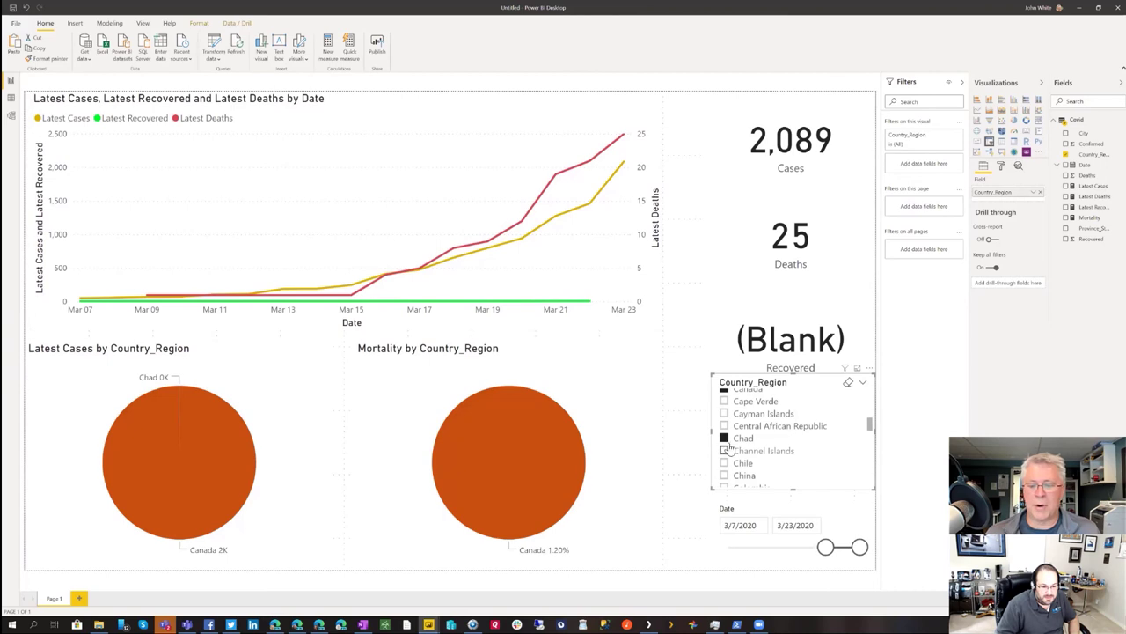
left_click(725, 475)
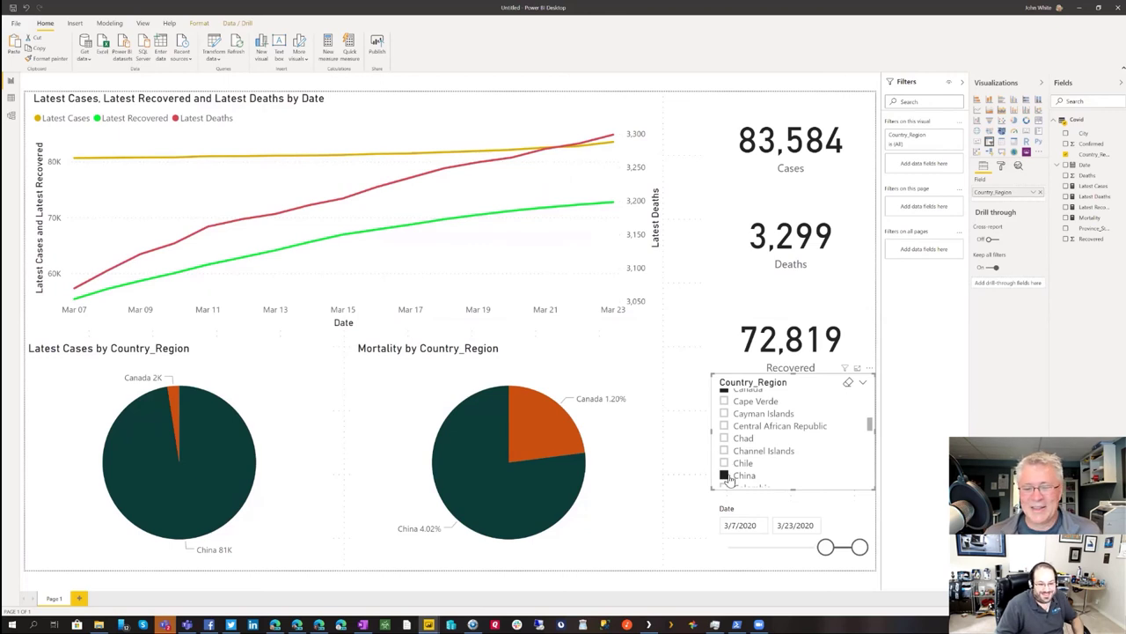
left_click(726, 475)
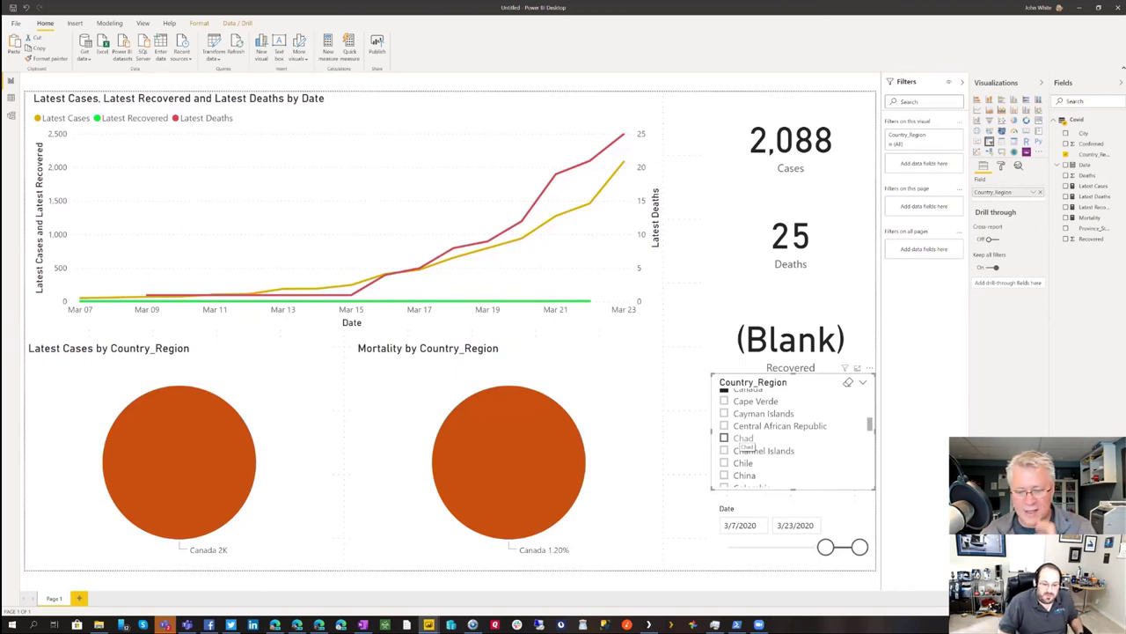
Set the start of the date range to 2/25/2020 and clear the Country_Region selection
left_click_drag(825, 547, 803, 546)
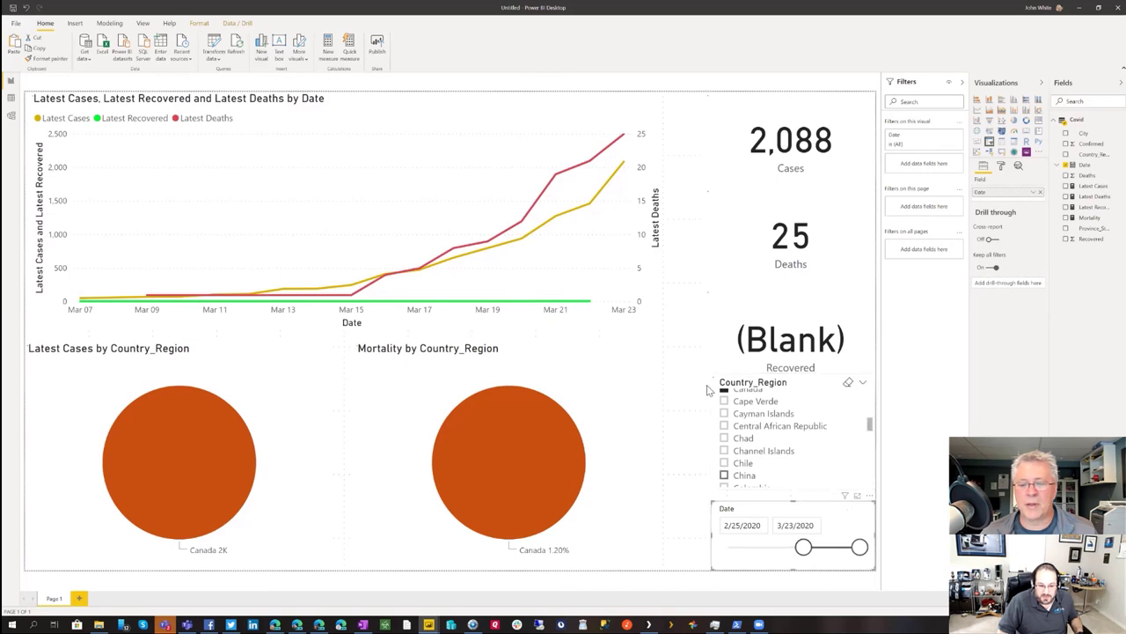
left_click(848, 382)
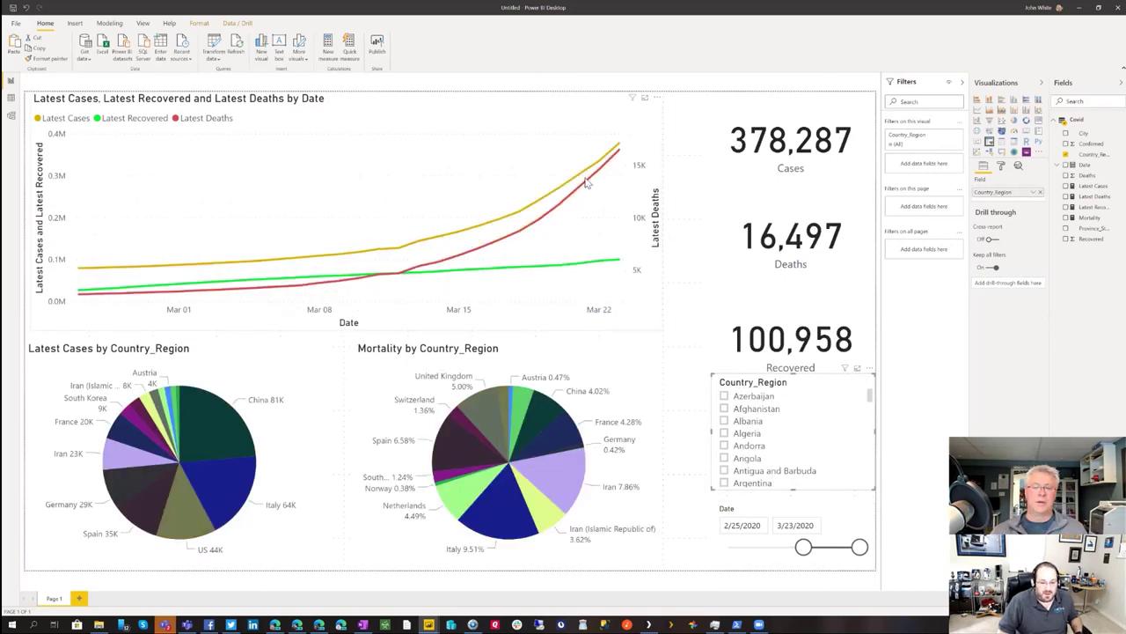
key("Escape")
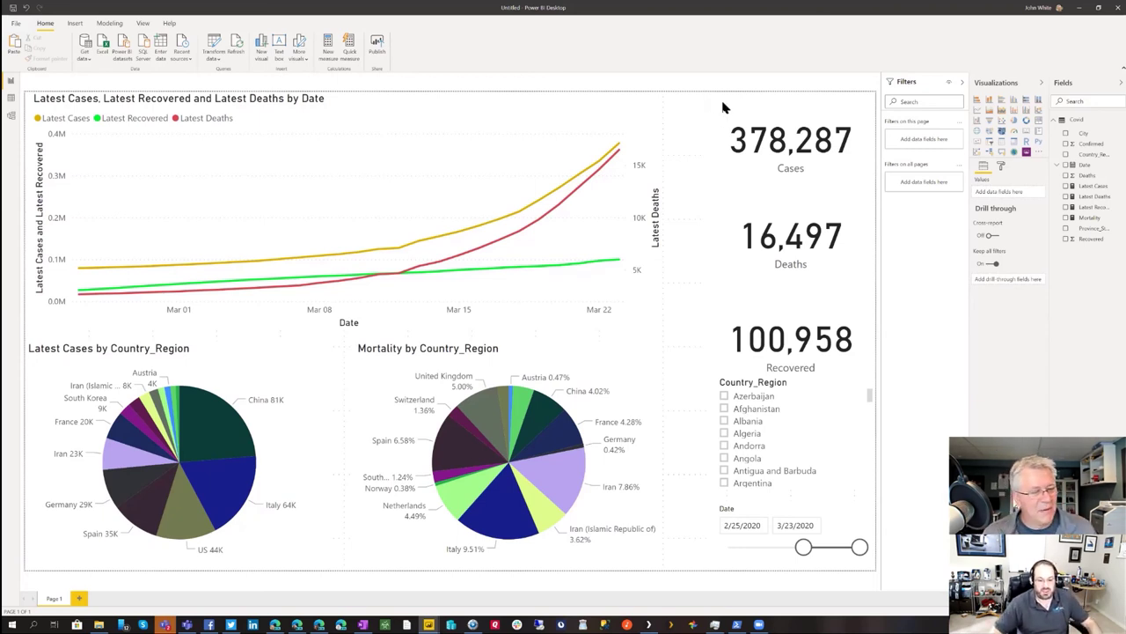
Save the report as coviddemo in the 2020 folder and publish it to My workspace
left_click(378, 49)
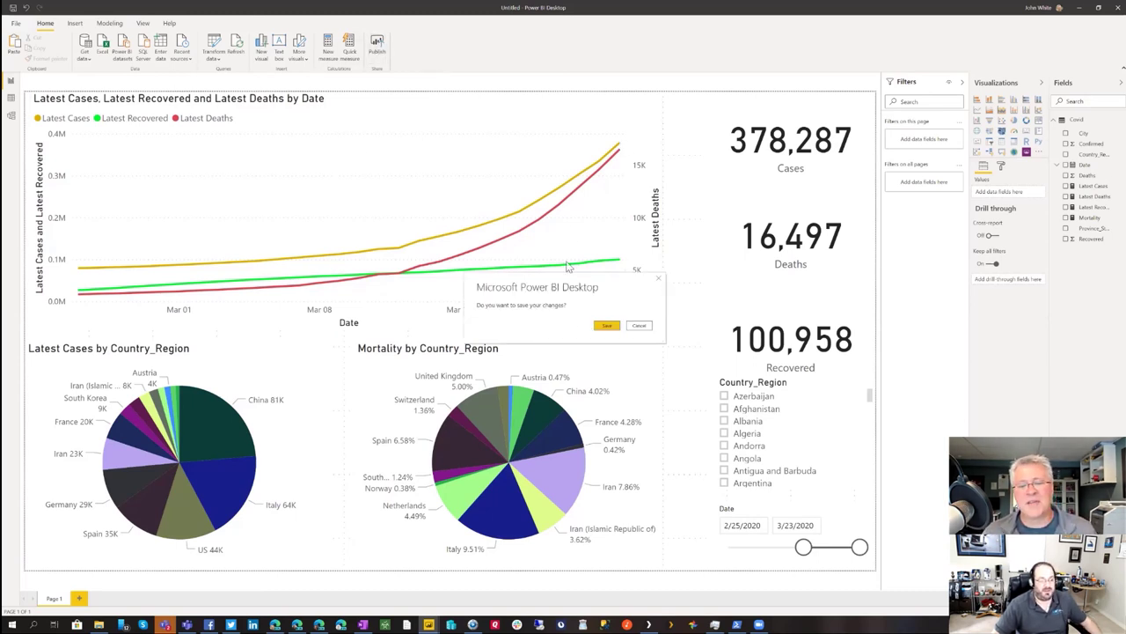
left_click(607, 326)
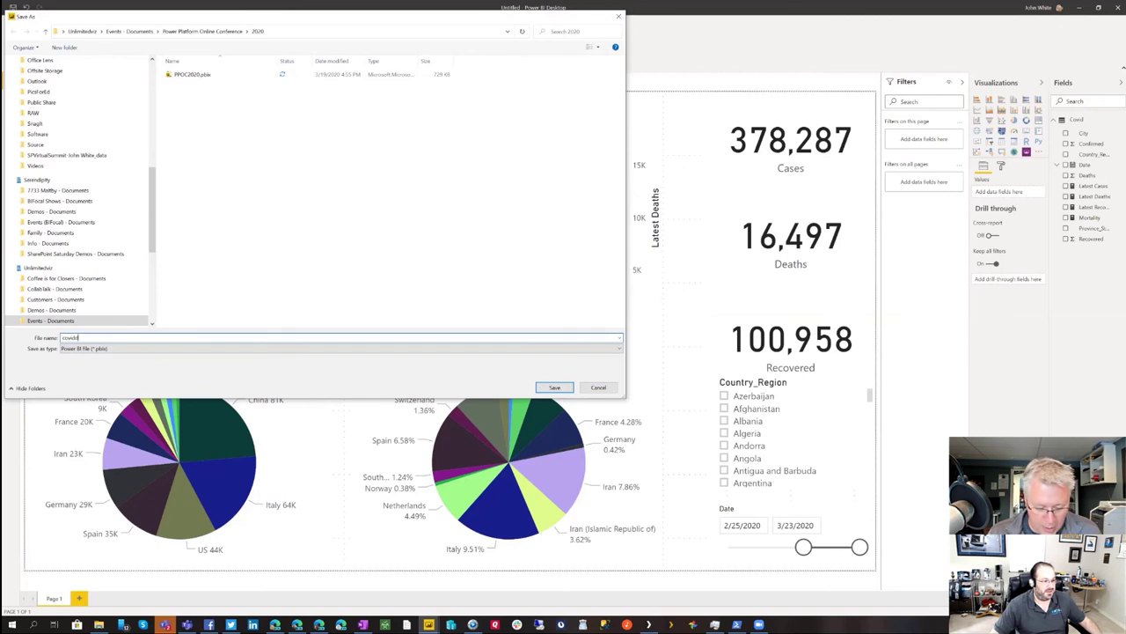
left_click(552, 388)
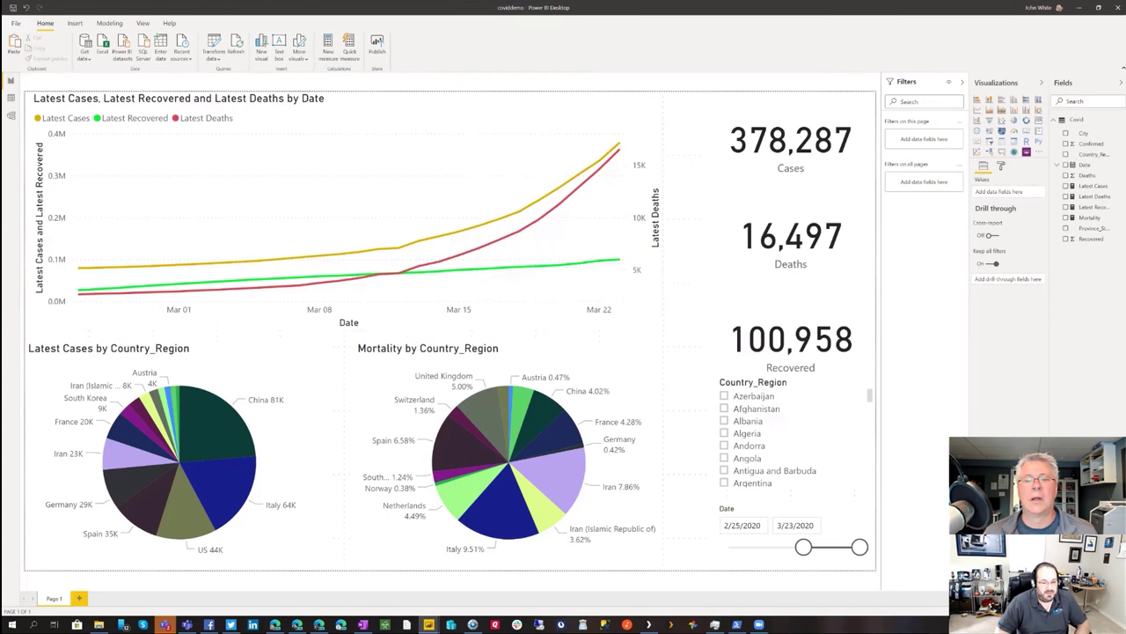
left_click(379, 41)
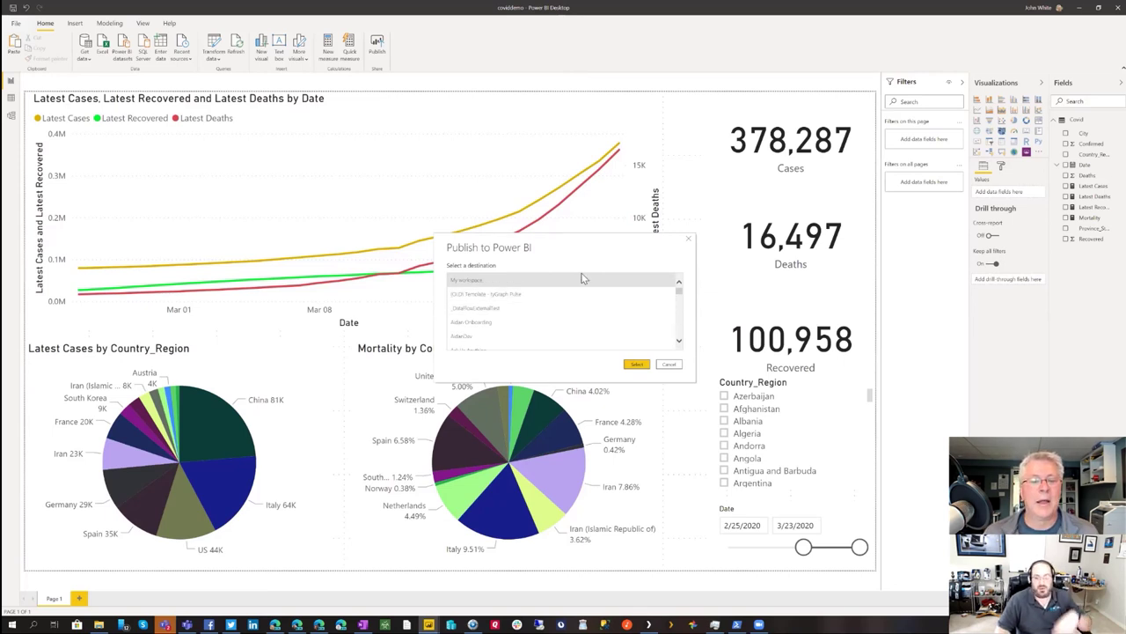
left_click(637, 364)
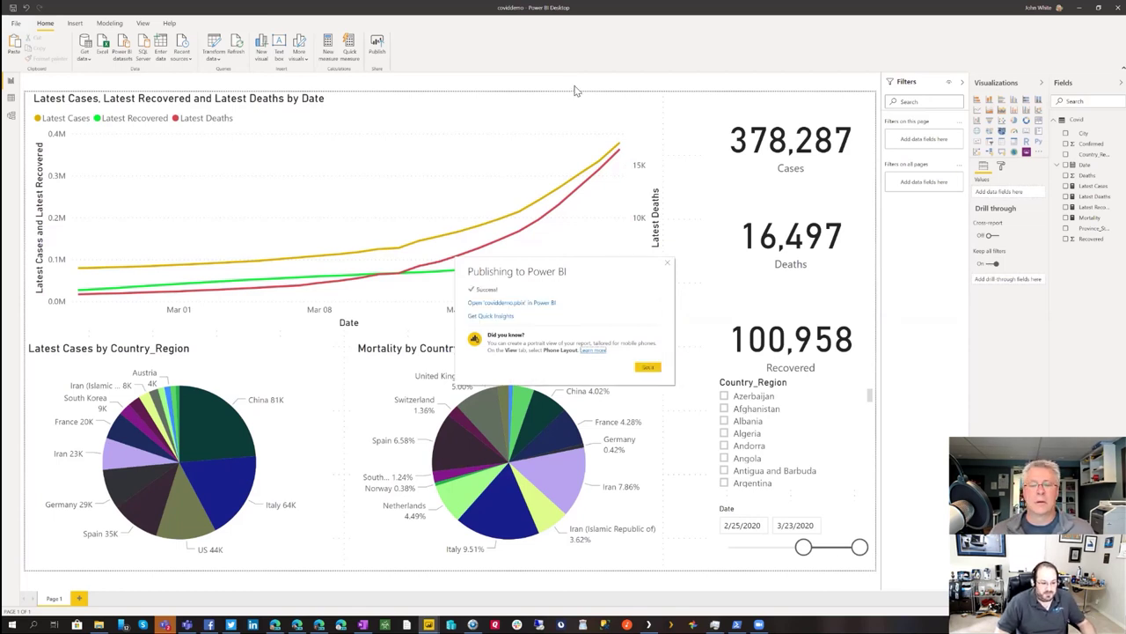
Try to open the published coviddemo report in the browser and close its tab
left_click(519, 304)
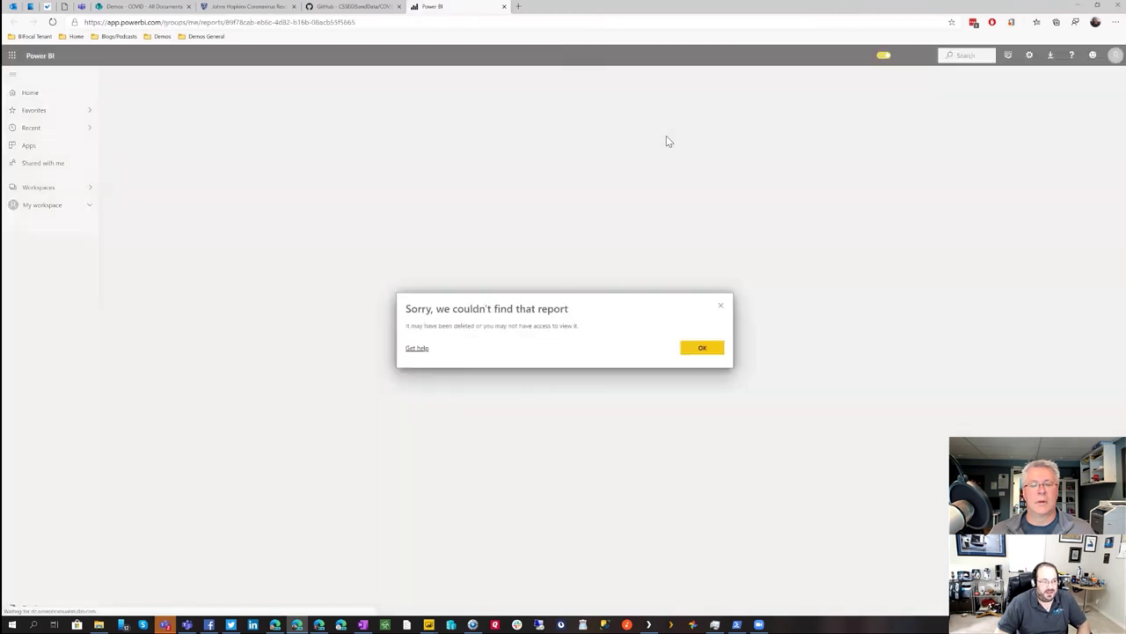
left_click(710, 349)
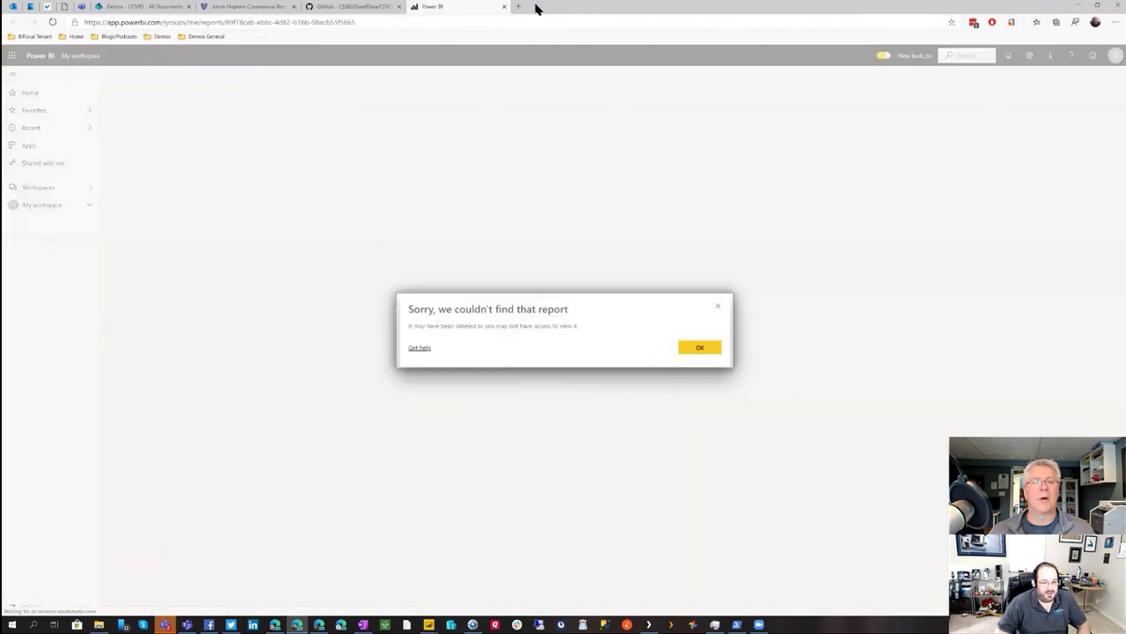
left_click(504, 7)
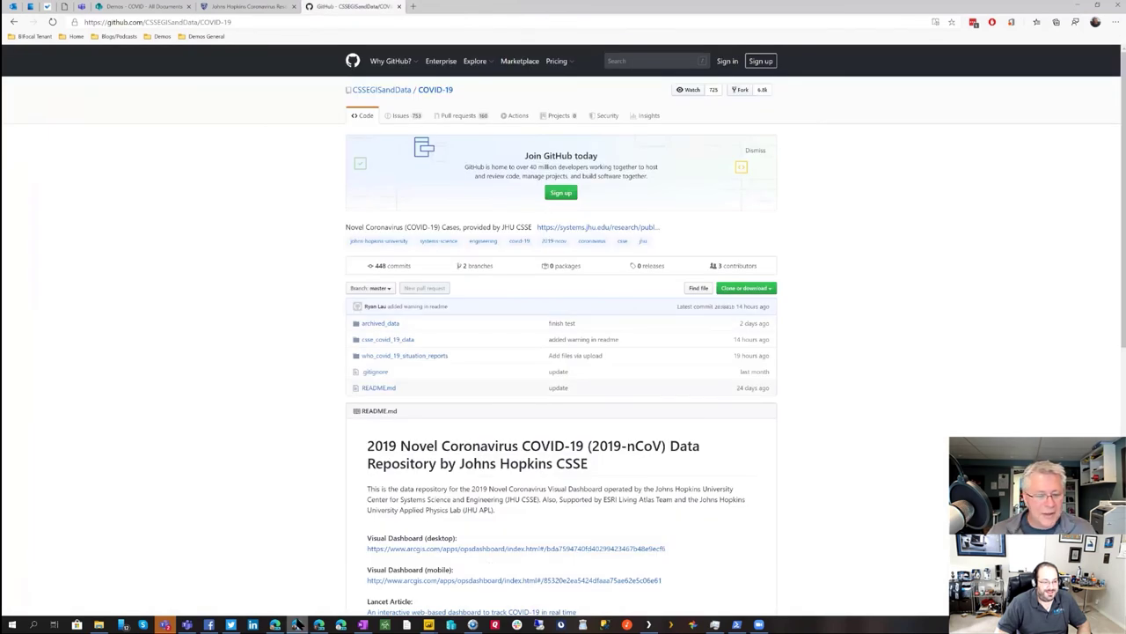
Switch to the other browser window and load the Power BI service at app.powerbi.com
left_click(275, 623)
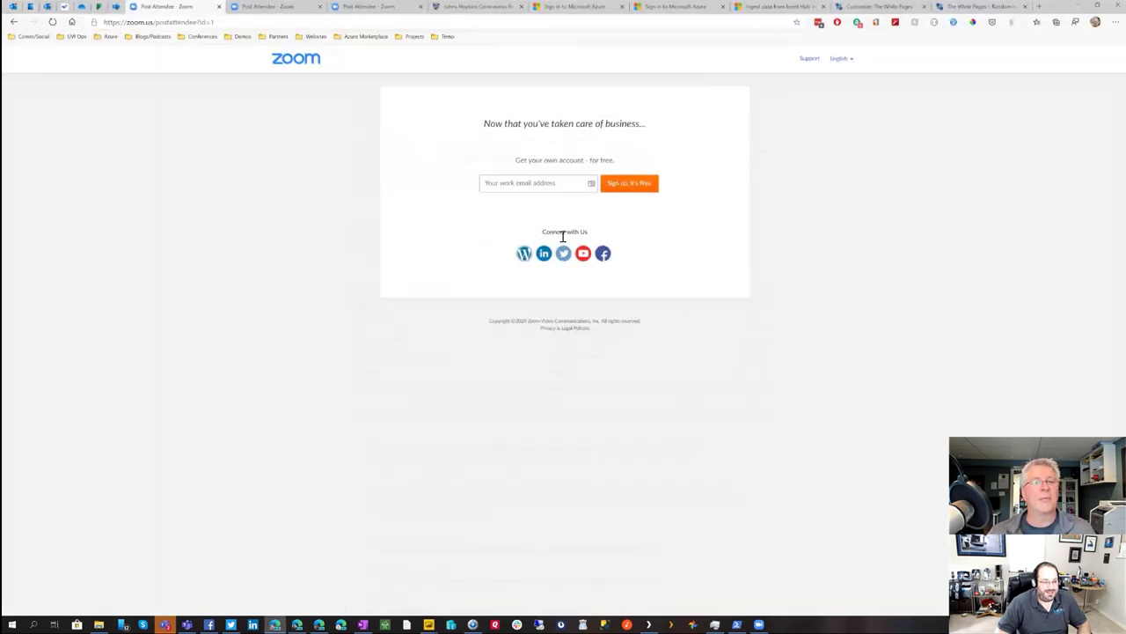
left_click(385, 24)
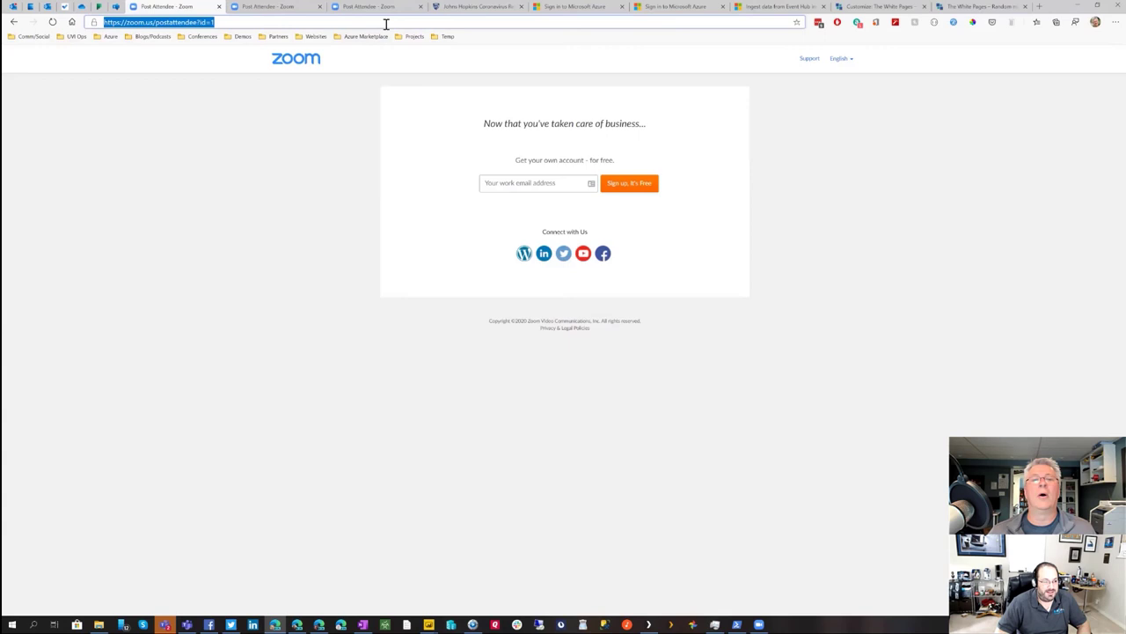
type("app.powerbi.co")
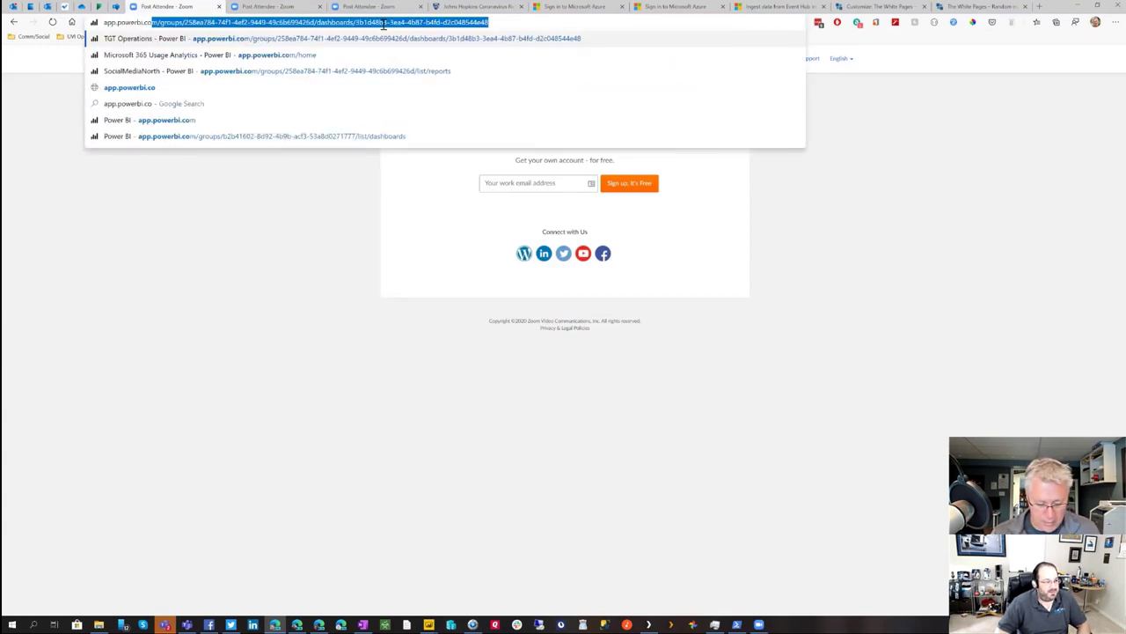
key("Return")
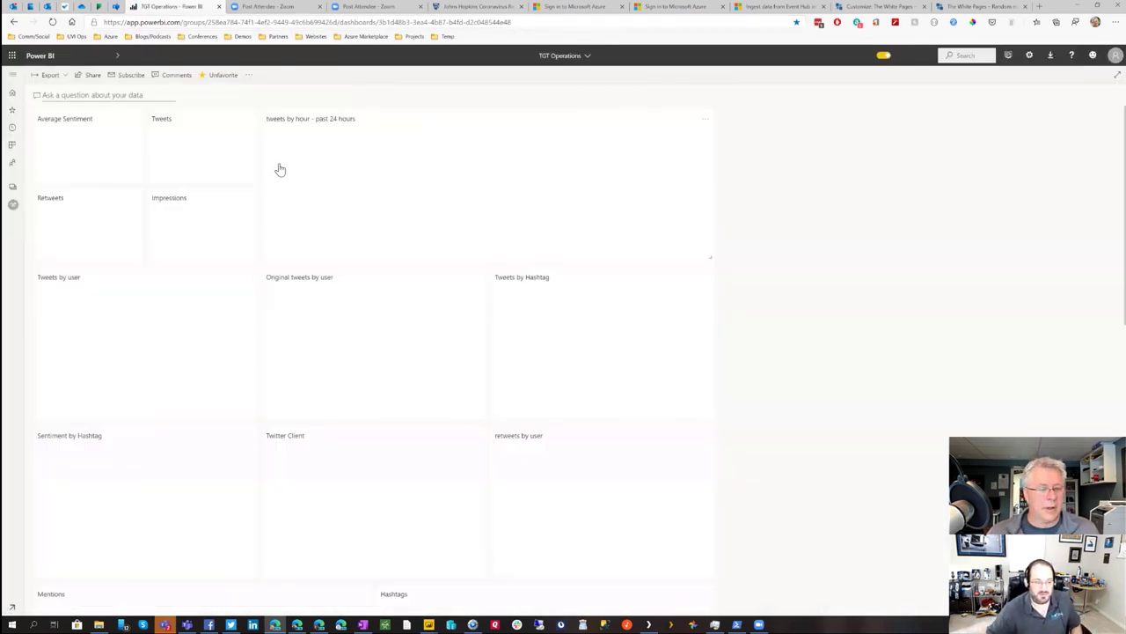
Go to the Power BI home page and open My workspace from the workspace list
left_click(12, 93)
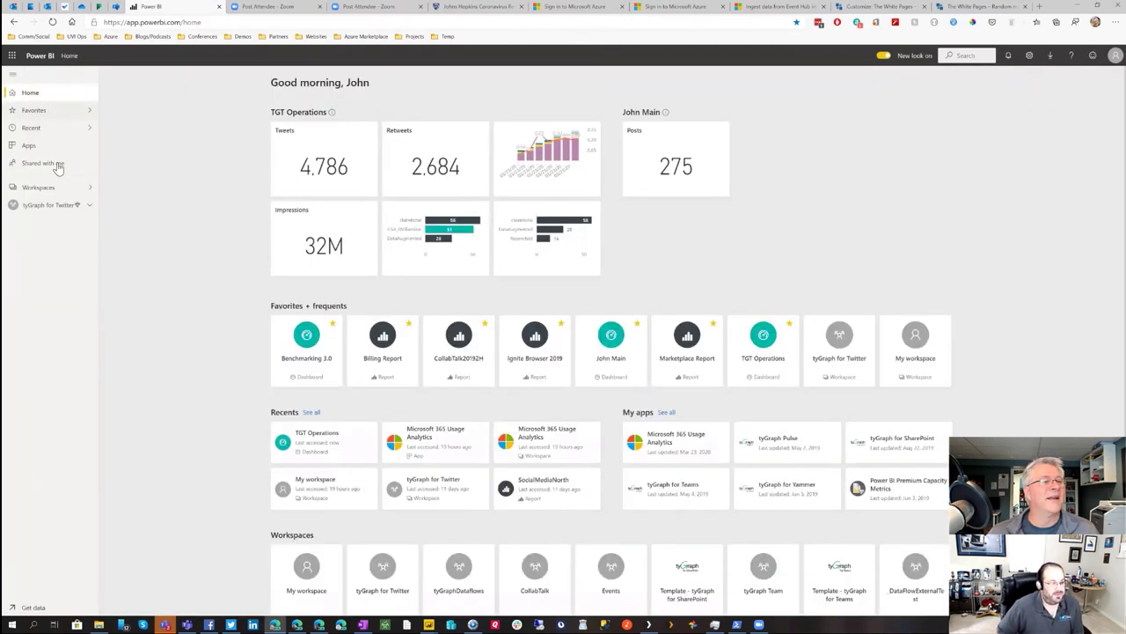
left_click(38, 188)
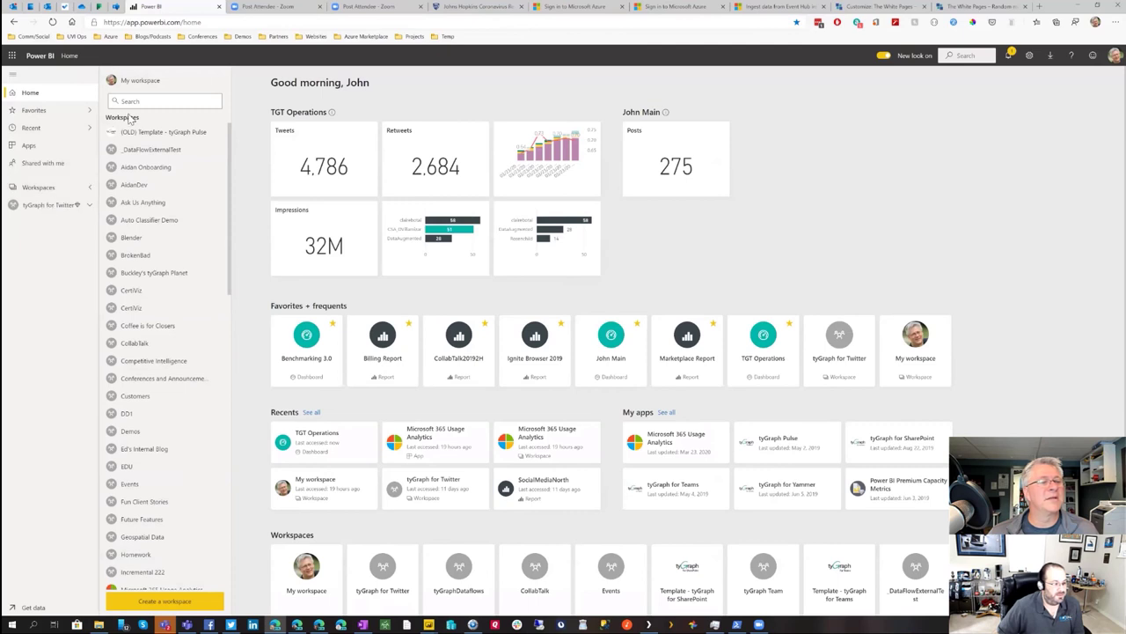
left_click(141, 86)
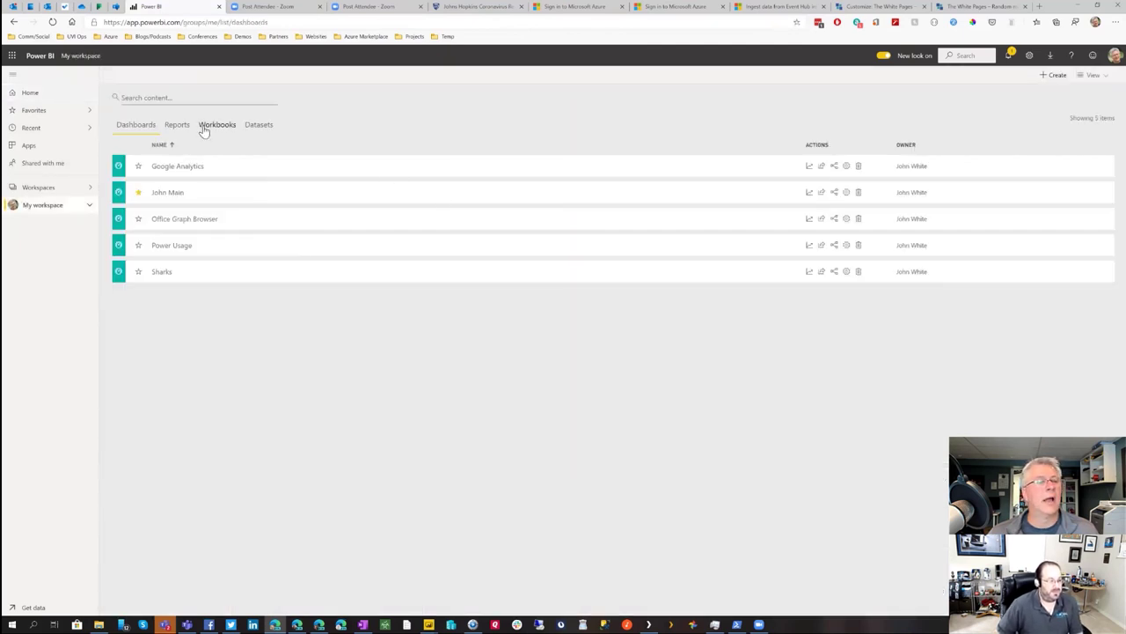
Open the published coviddemo report from the workspace's reports to view it
left_click(175, 125)
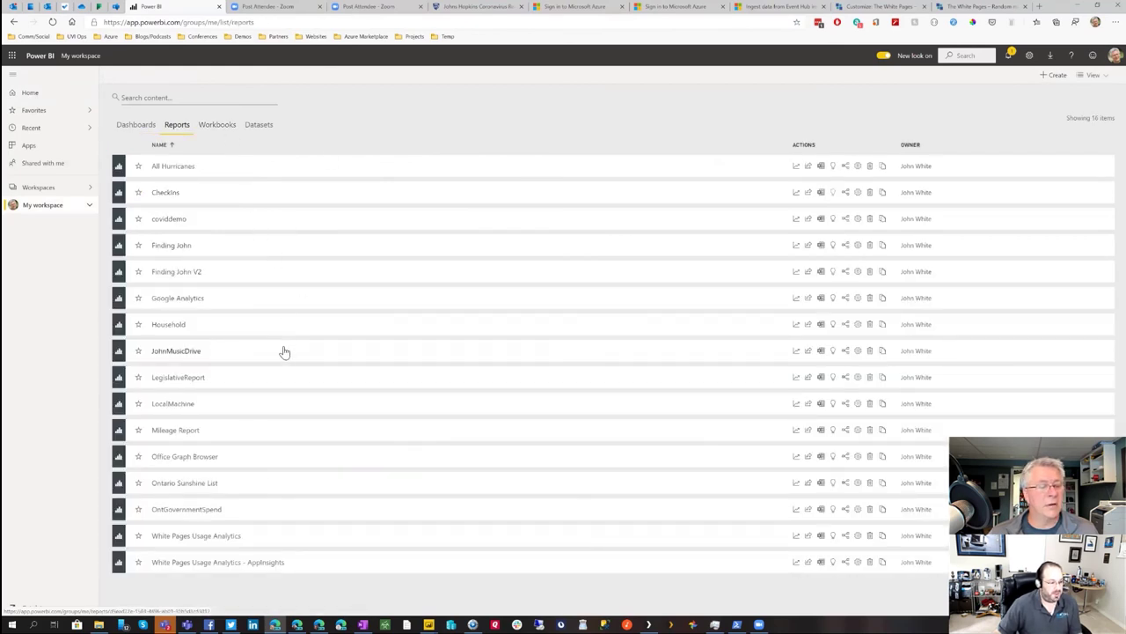
left_click(166, 219)
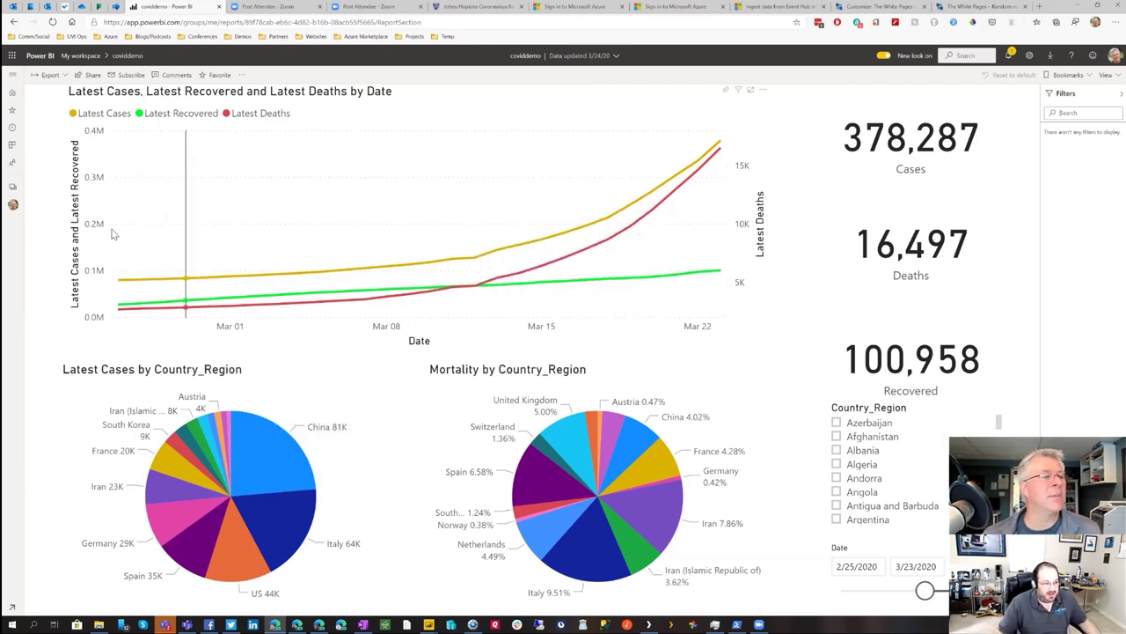
Return to My workspace and open the settings of the coviddemo dataset
left_click(14, 206)
left_click(257, 125)
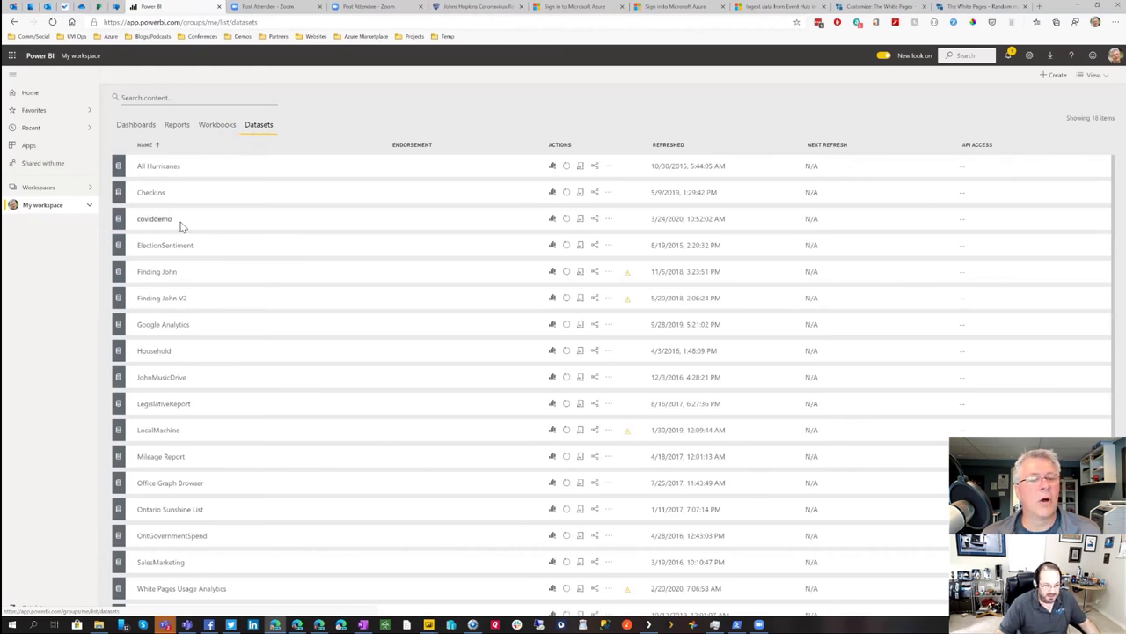
left_click(580, 220)
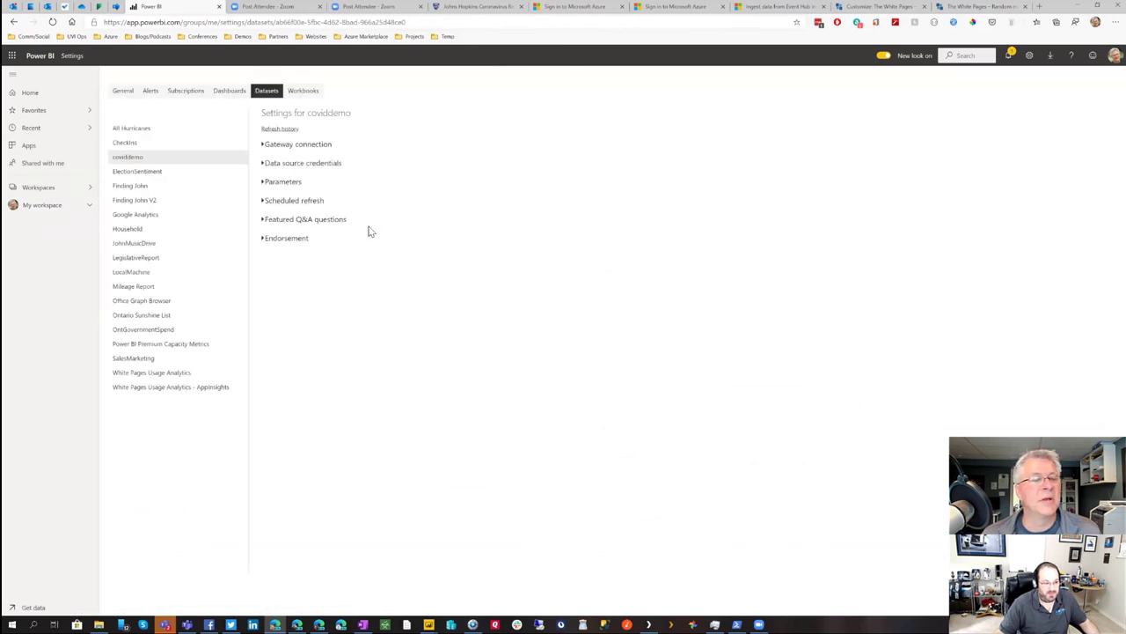
Expand the scheduled refresh settings and authenticate the SharePoint data source with OAuth2 and Private privacy level, using the first listed work account
left_click(264, 201)
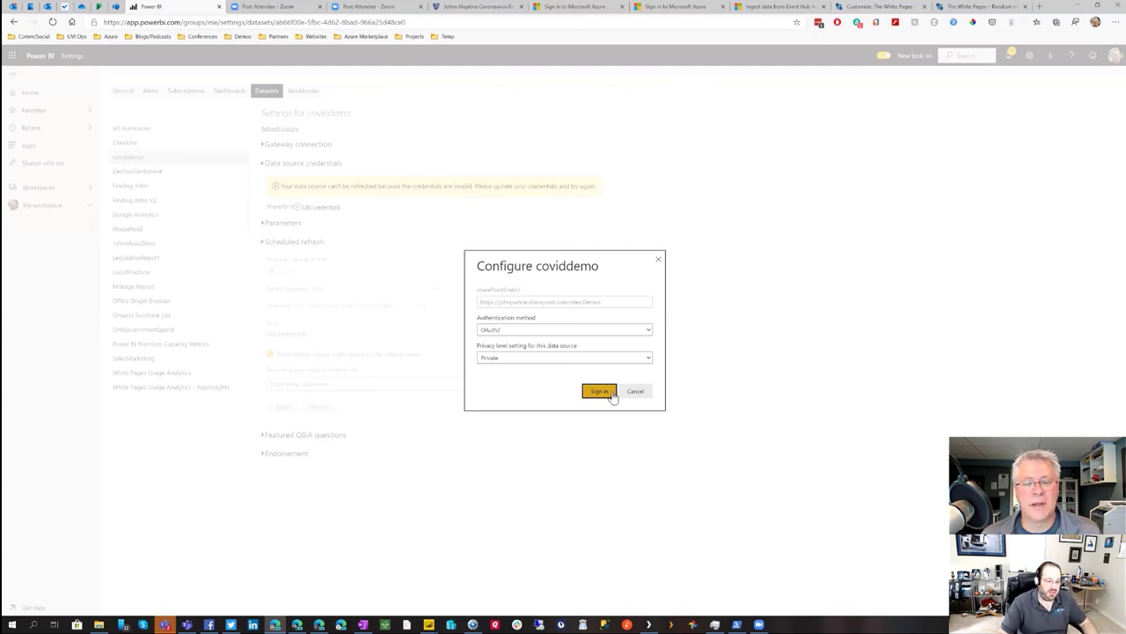
left_click(601, 391)
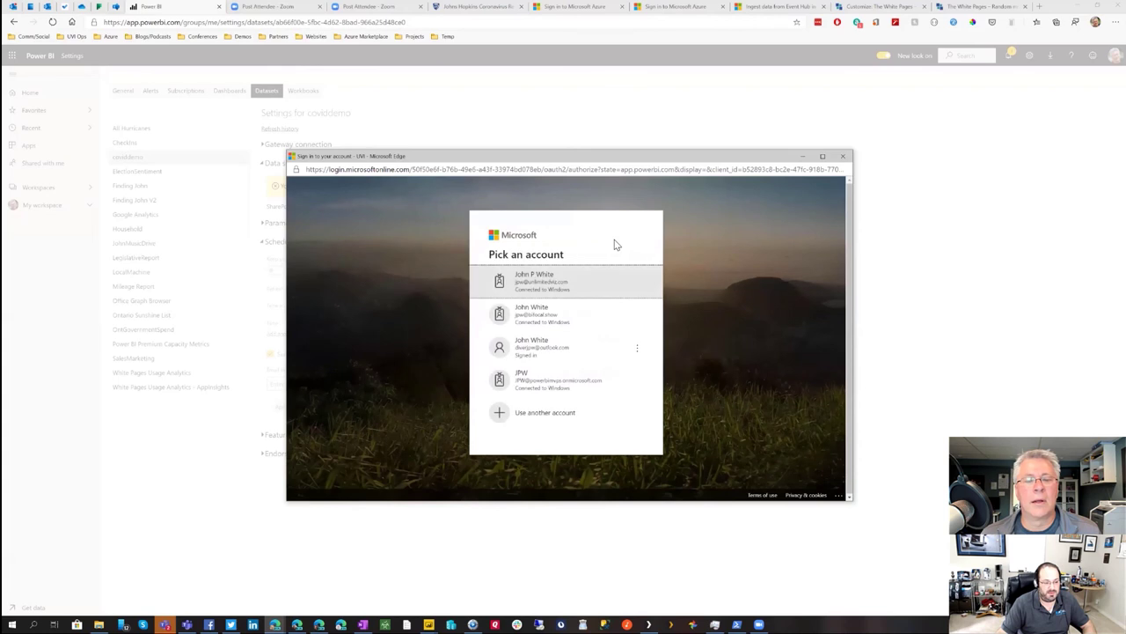
left_click(540, 279)
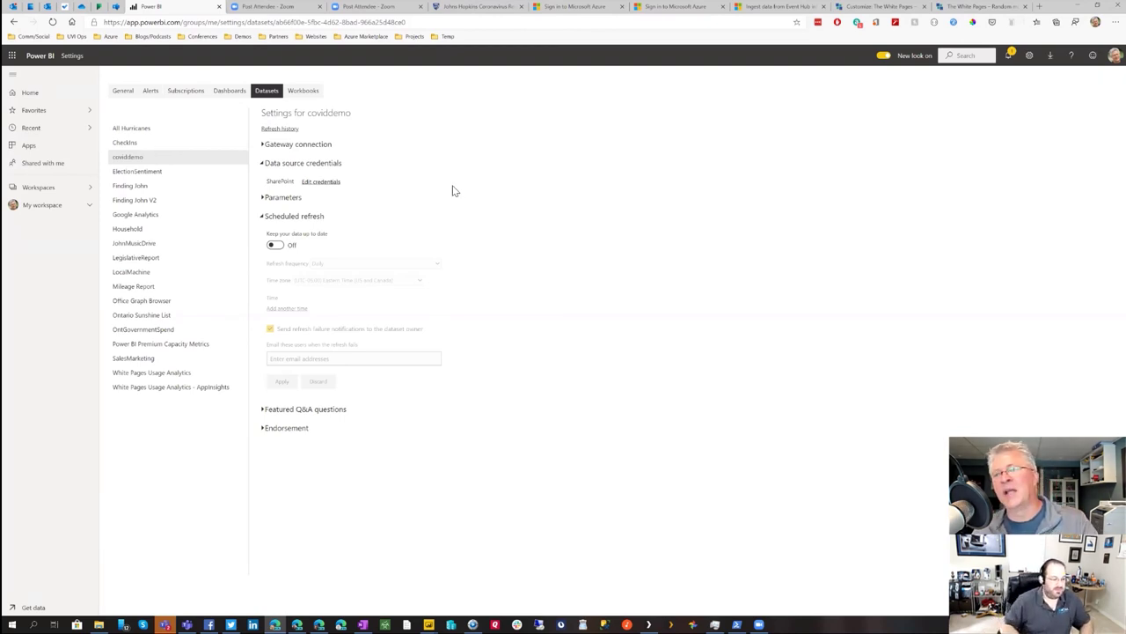
Turn on scheduled refresh for coviddemo and set its time zone to (UTC-06:00) Central Time (US and Canada)
left_click(278, 245)
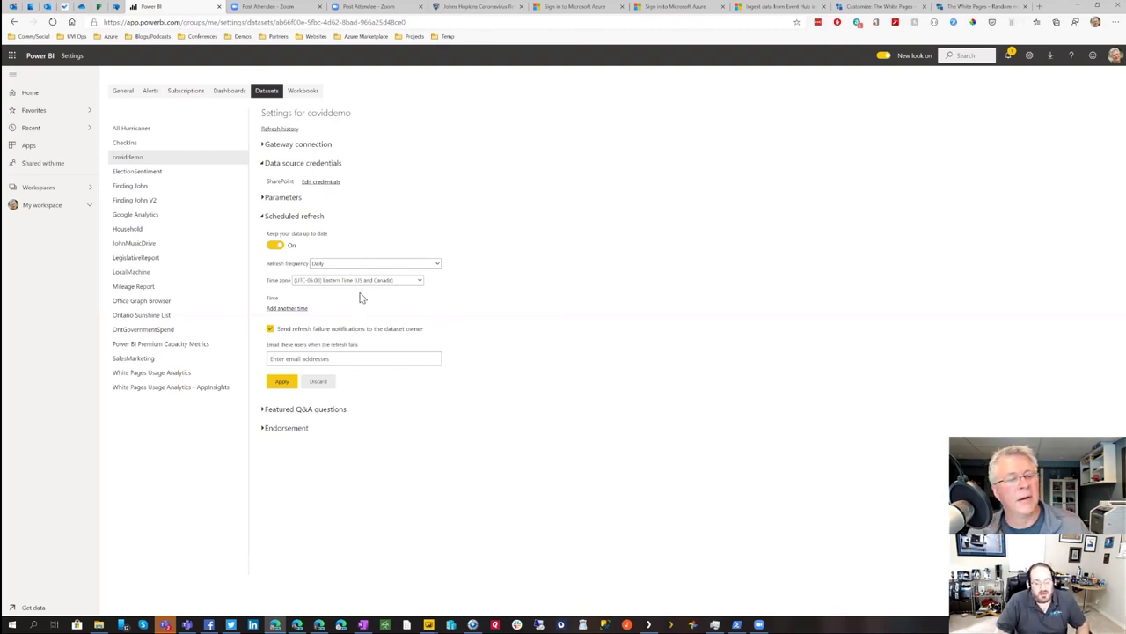
left_click(409, 284)
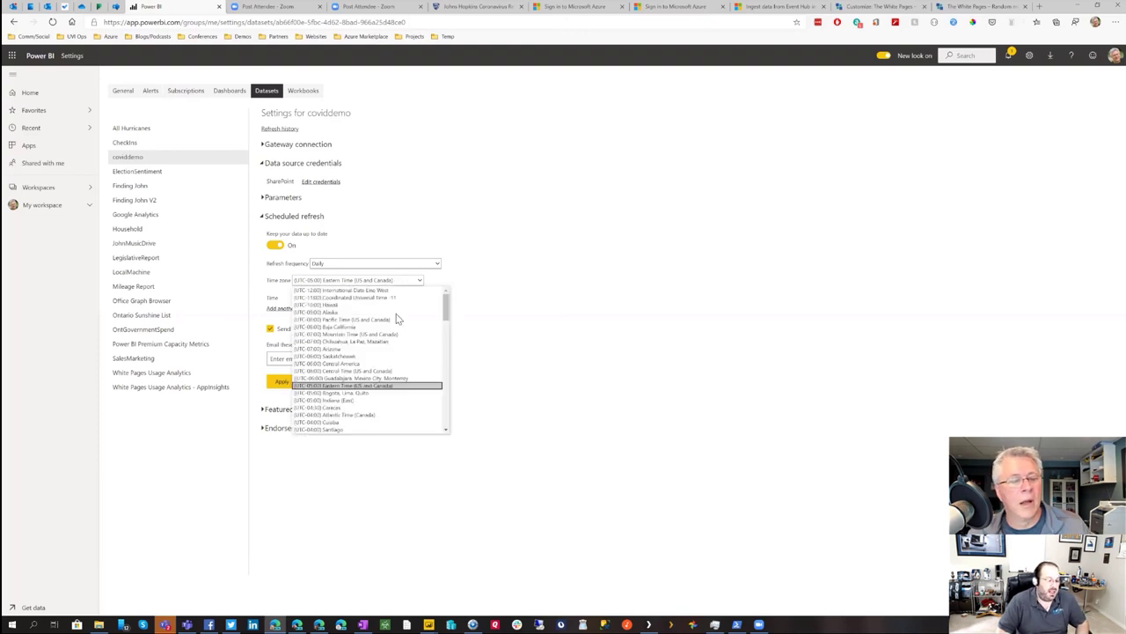
left_click(380, 372)
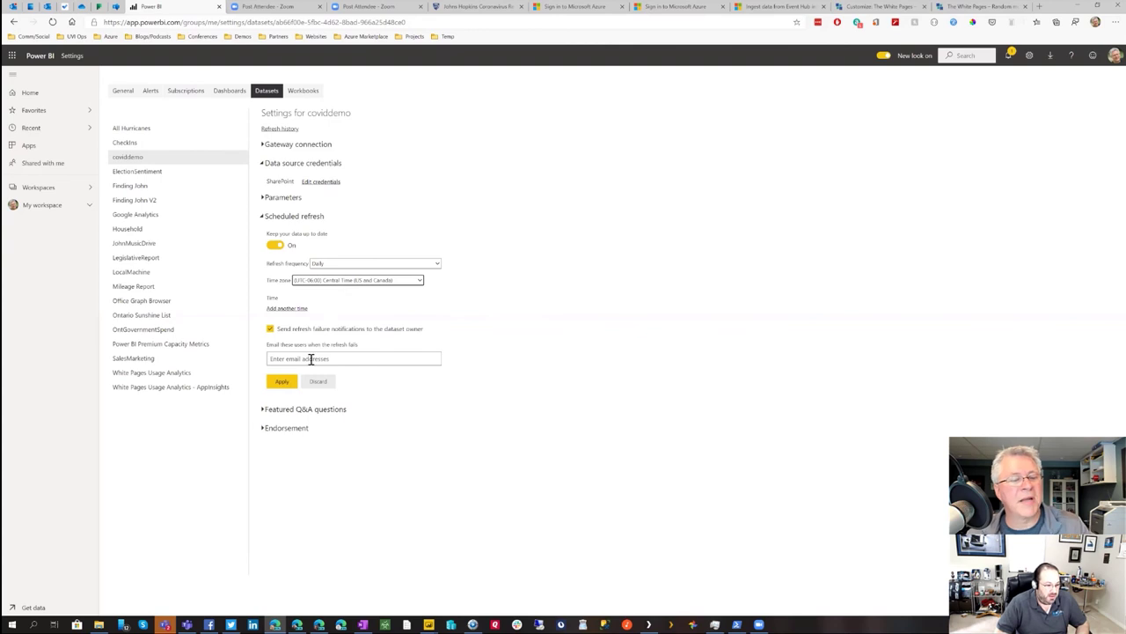
Add a refresh time of 8:00 PM to the daily schedule and apply the settings
left_click(284, 309)
left_click(279, 309)
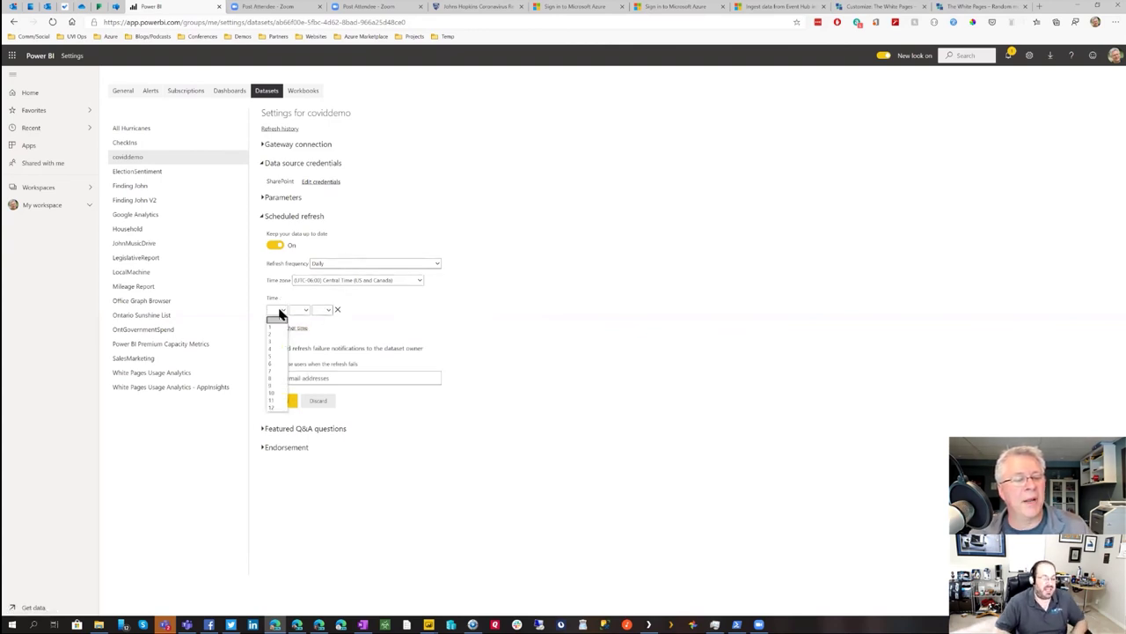
left_click(274, 370)
left_click(300, 310)
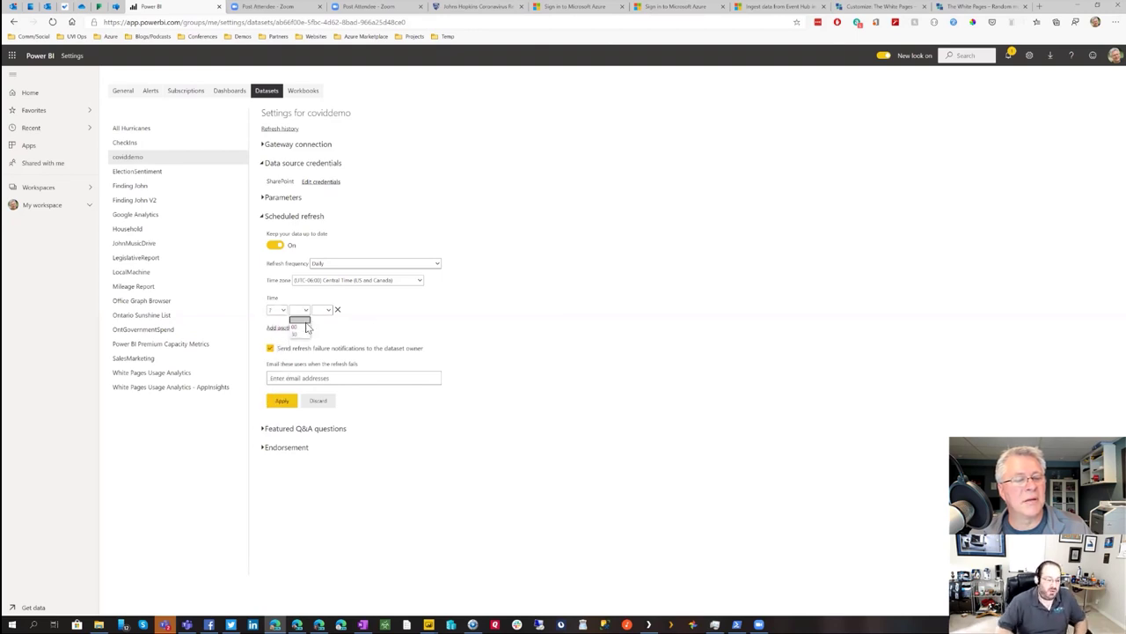
left_click(294, 321)
left_click(280, 311)
left_click(274, 379)
left_click(300, 310)
left_click(296, 322)
left_click(325, 310)
left_click(322, 335)
left_click(281, 401)
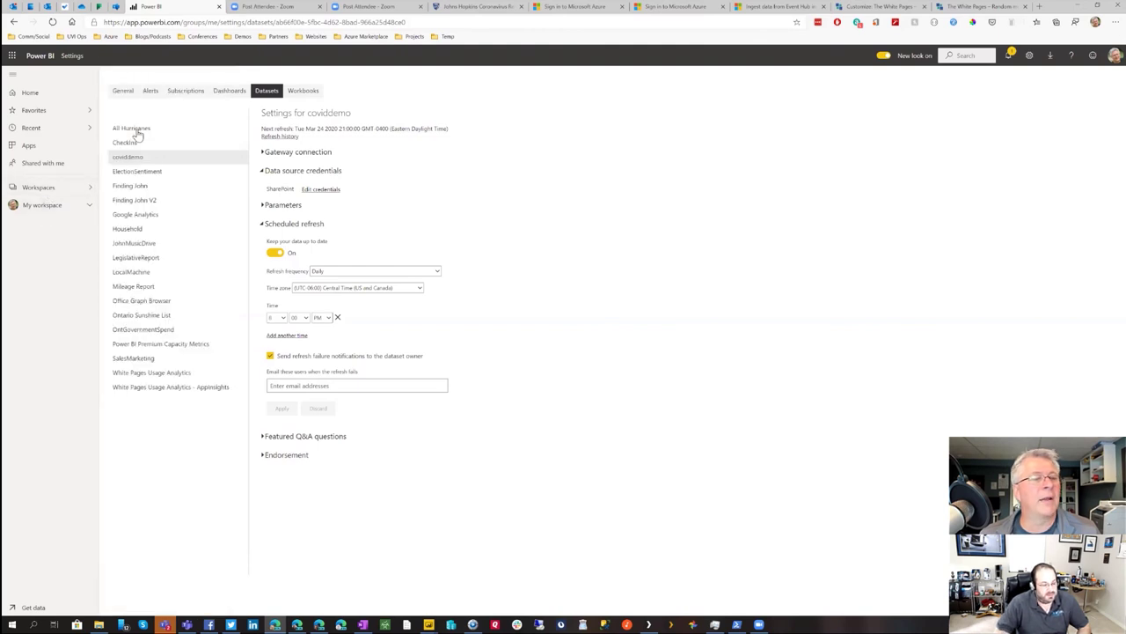
Go back to the reports in My workspace and open the coviddemo report
left_click(51, 204)
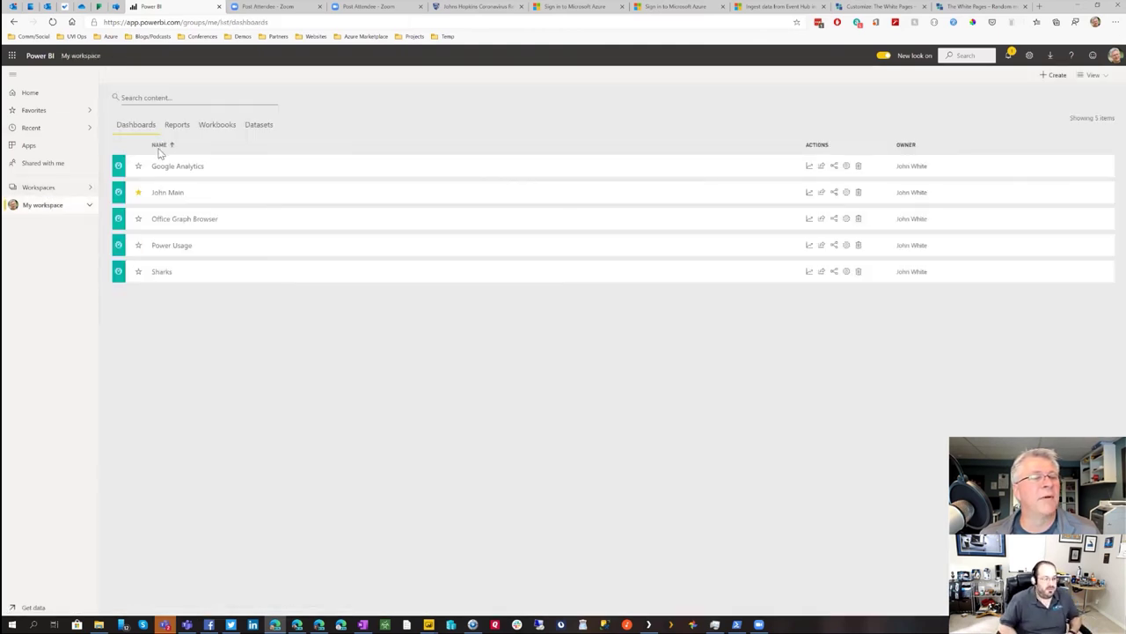
left_click(177, 124)
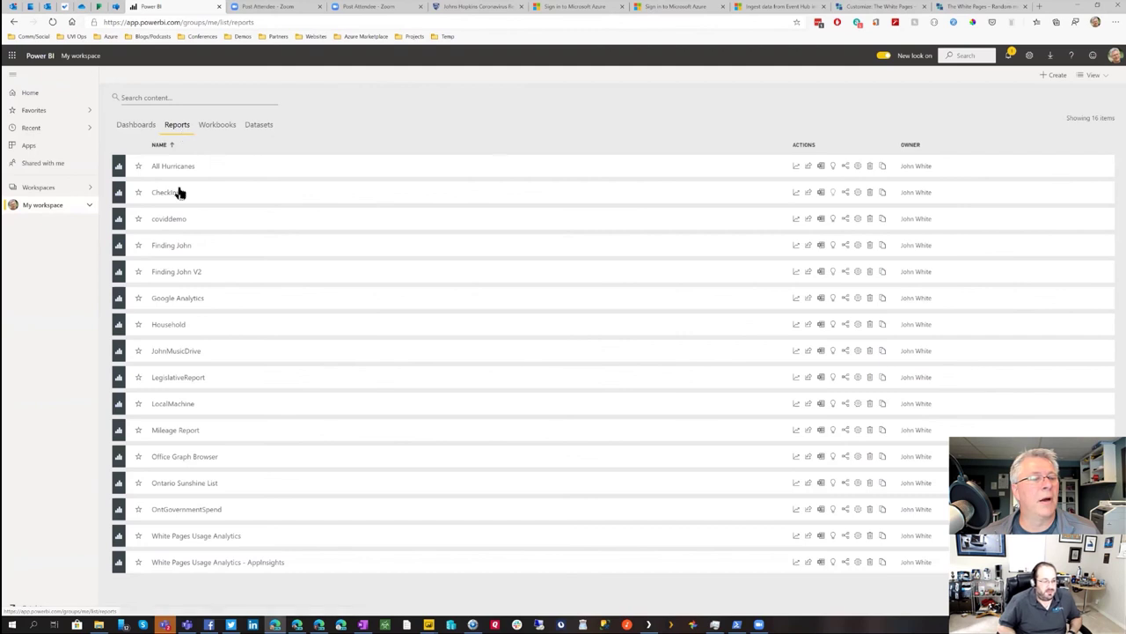
left_click(185, 219)
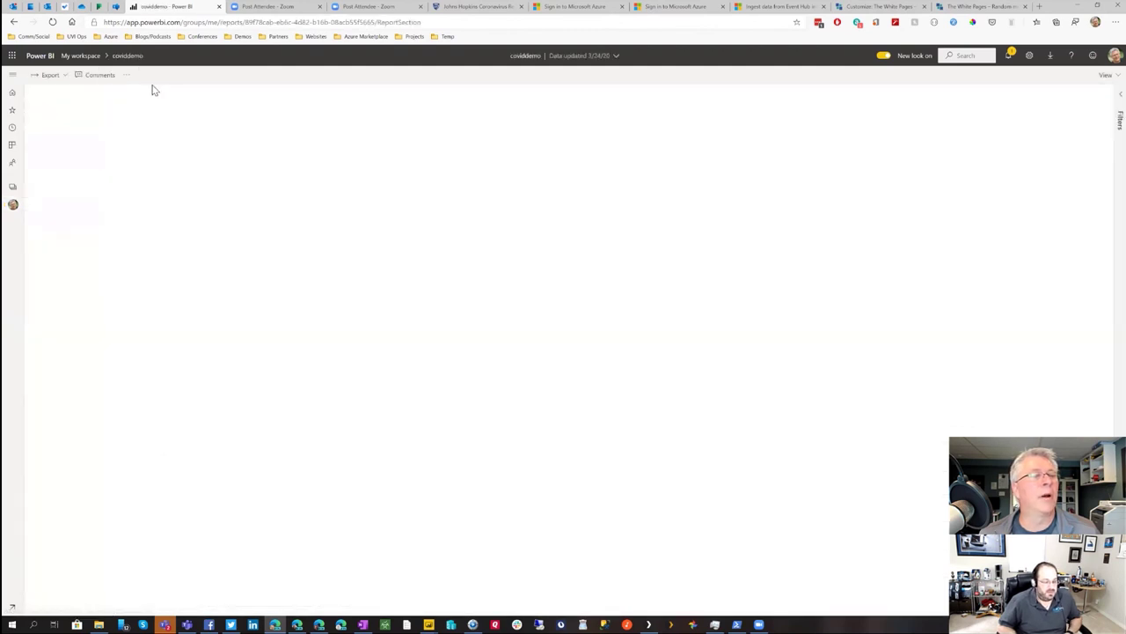
Examine the embedding options available for the coviddemo report, then dismiss them
left_click(239, 76)
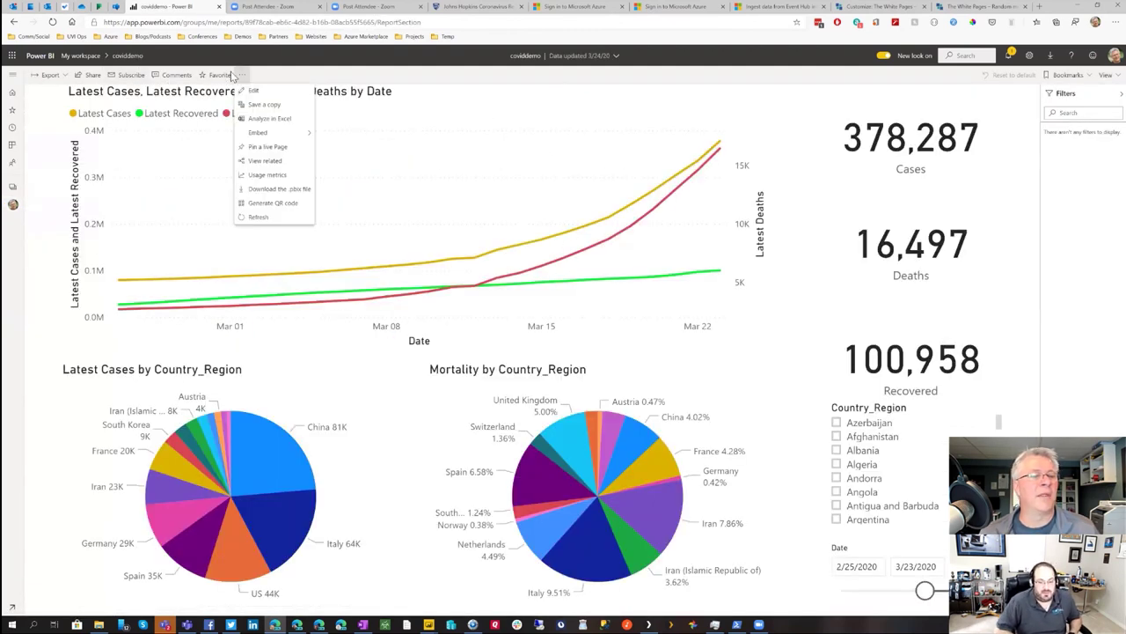
mouse_move(290, 132)
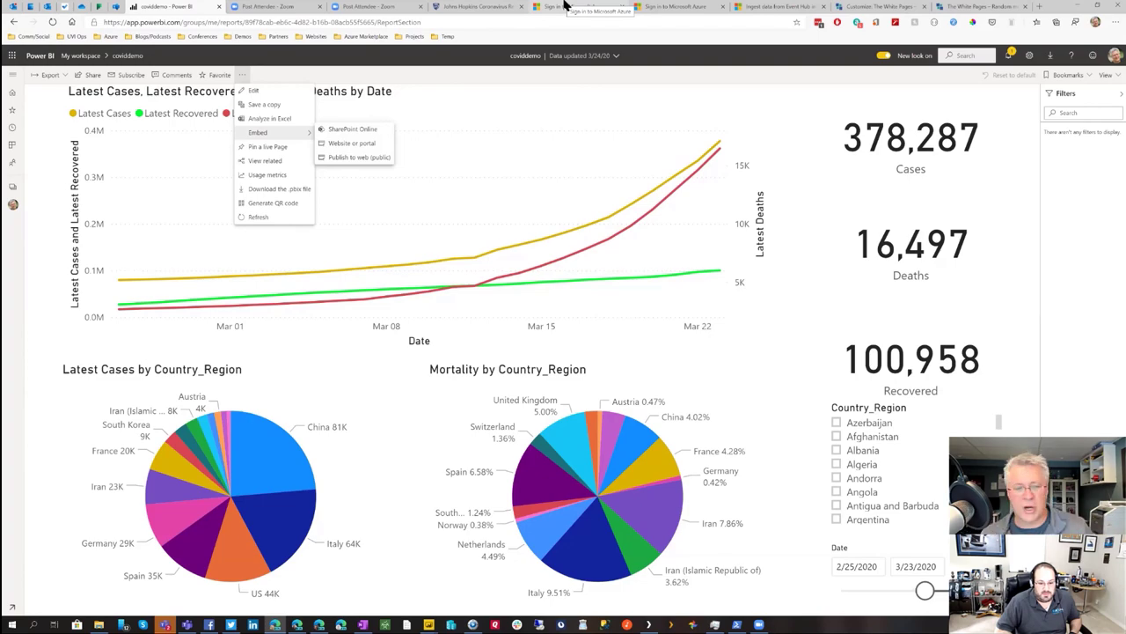
left_click(528, 106)
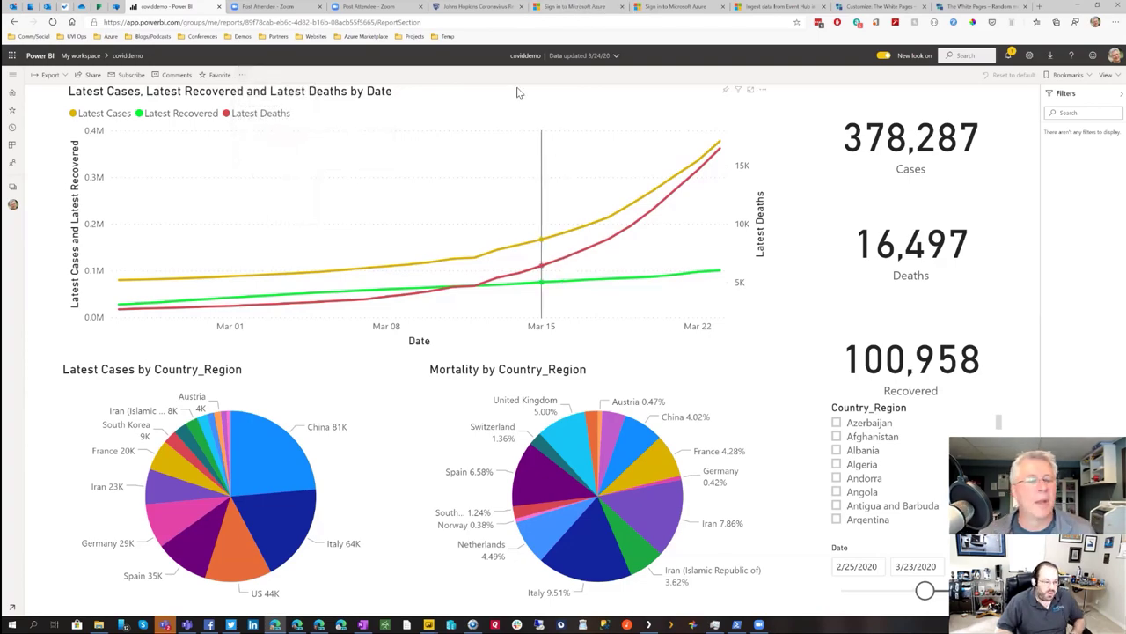